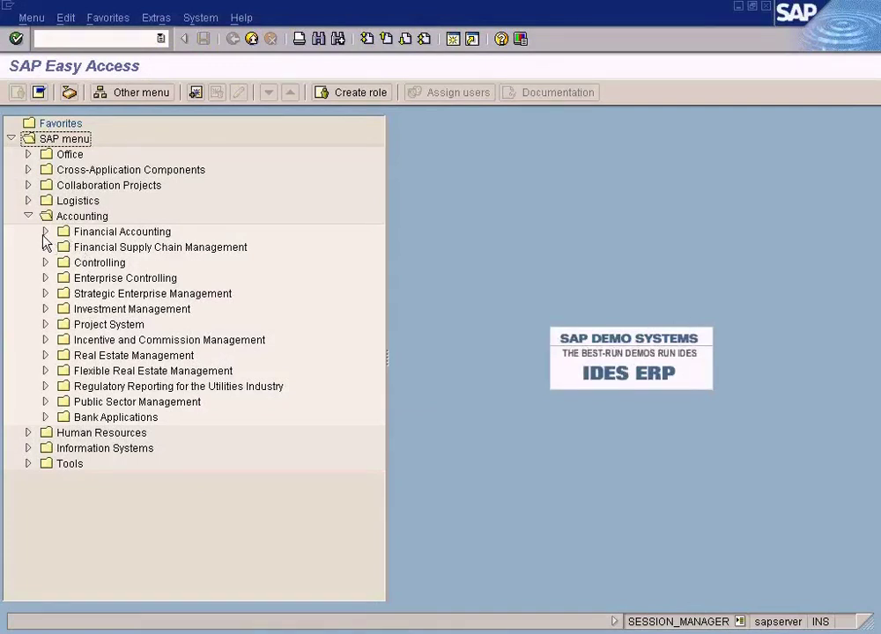
Step: Expand Financial Accounting and open Enter Vendor Invoice (FB60) for company code SUN
double_click(110, 233)
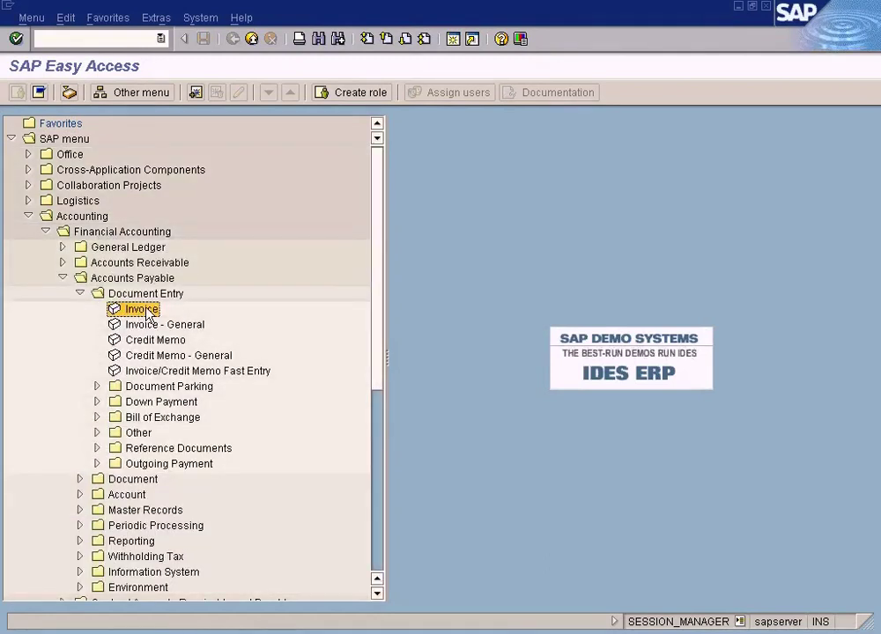
double_click(146, 310)
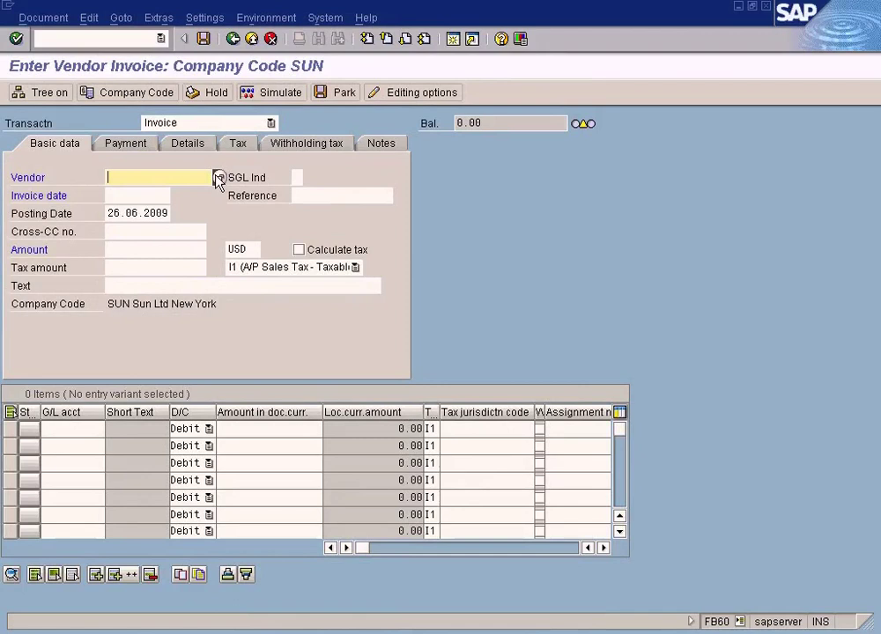
Step: Choose vendor 400001 (VENDOR A) and copy 26.06.2009 into the invoice date
click(220, 179)
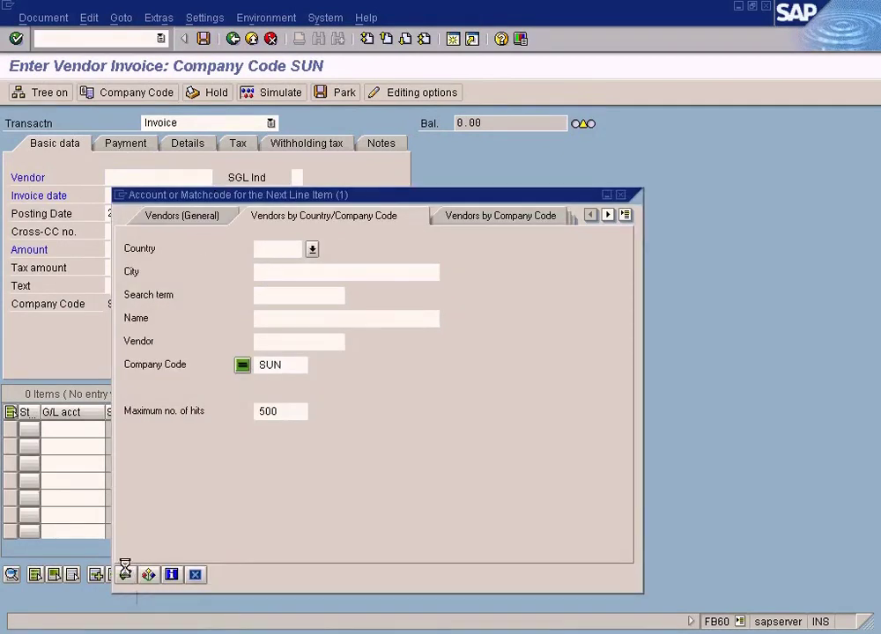
click(125, 574)
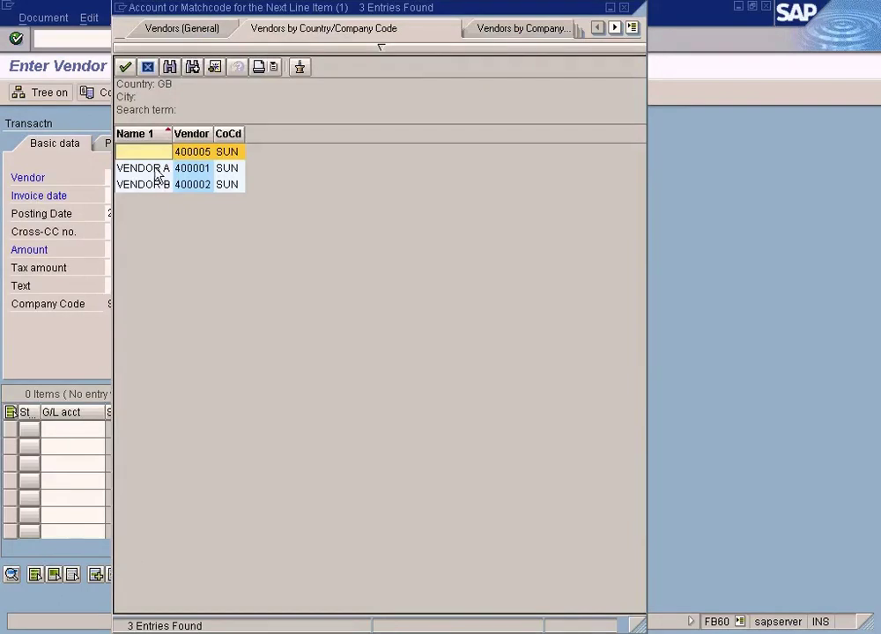
double_click(157, 168)
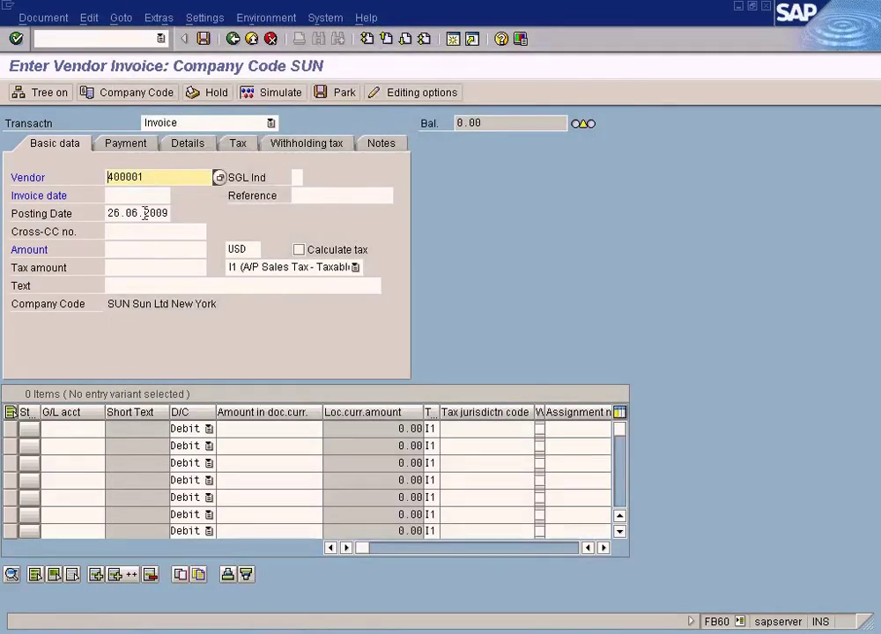
click(143, 195)
drag(108, 213, 202, 214)
key(ctrl+c)
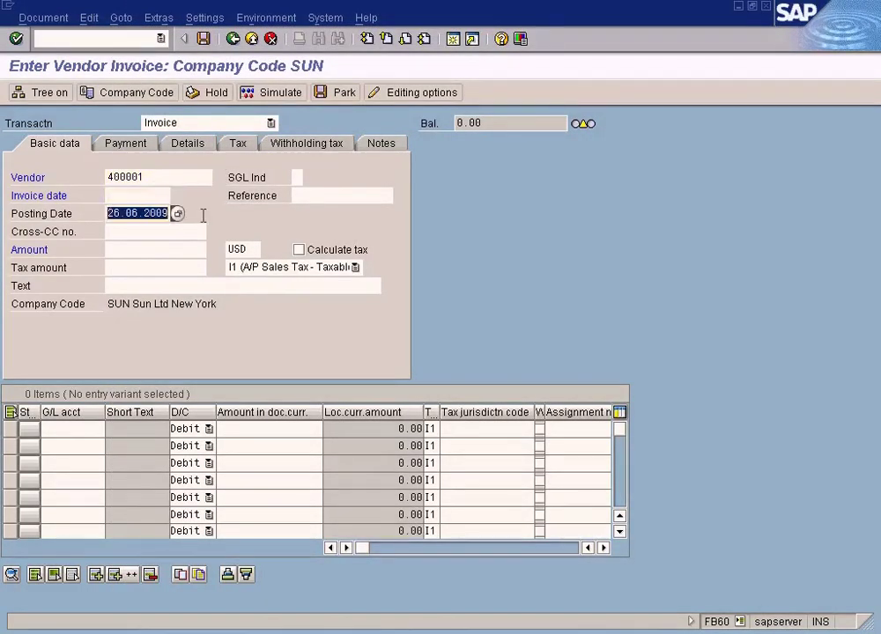
click(146, 197)
key(ctrl+v)
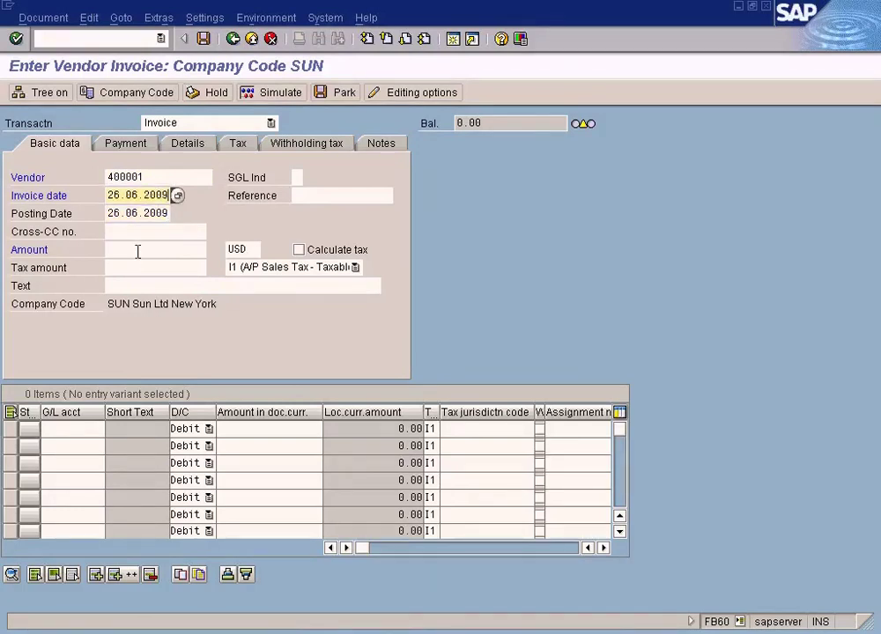
Step: Enter an invoice amount of 100 and leave the tax code blank
click(137, 250)
text(1000)
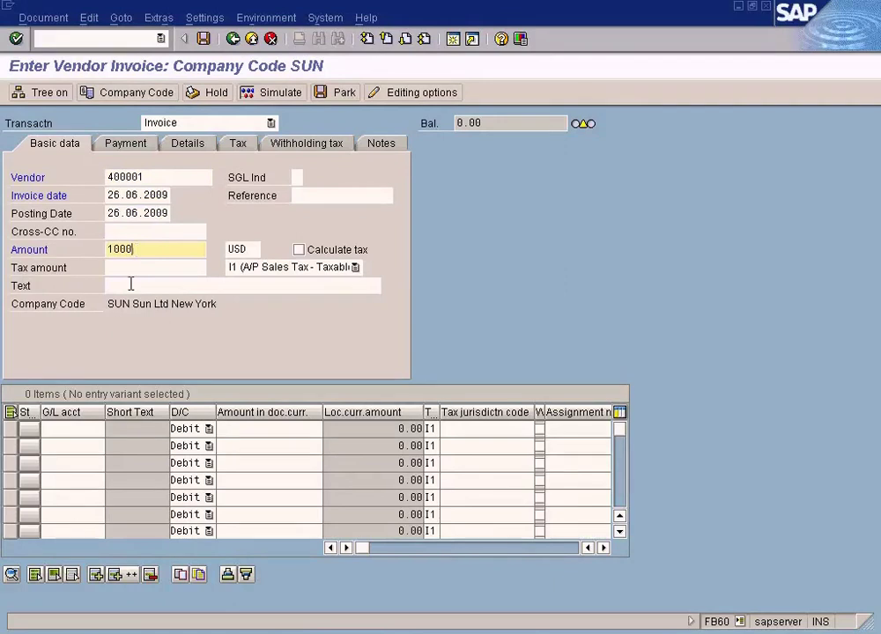
key(BackSpace)
click(84, 429)
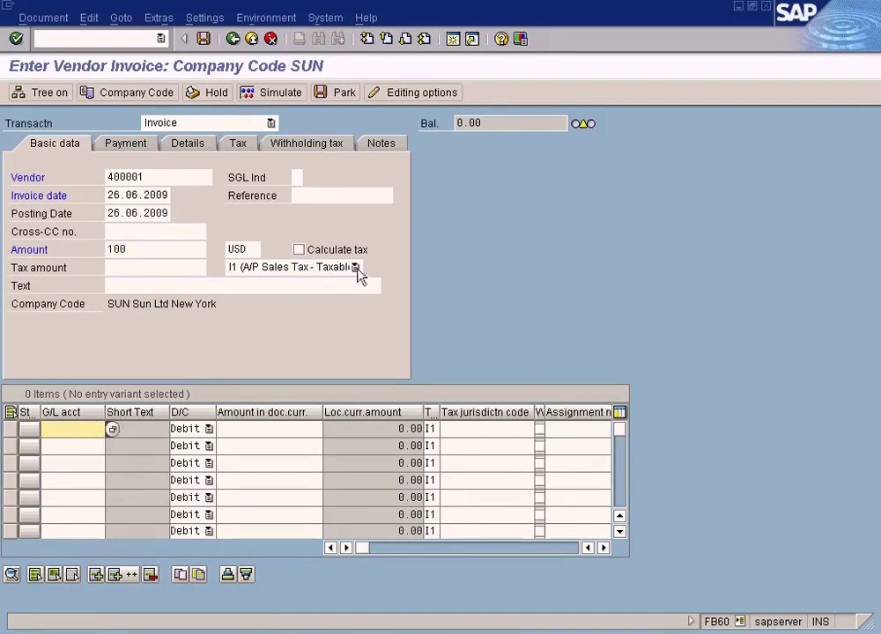
click(355, 267)
click(315, 352)
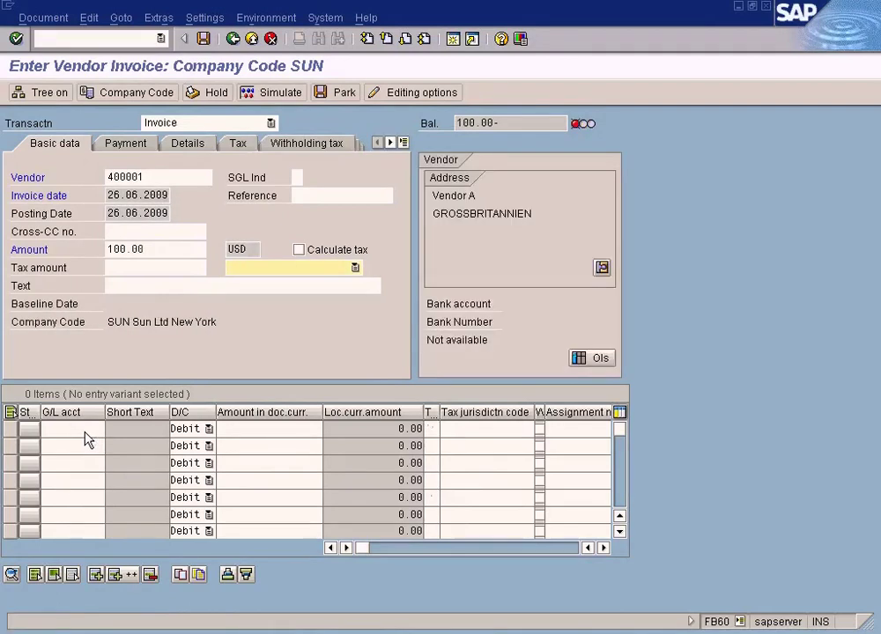
Step: Add a line on G/L account 600000 (COS - Laptop) with amount 100
click(111, 432)
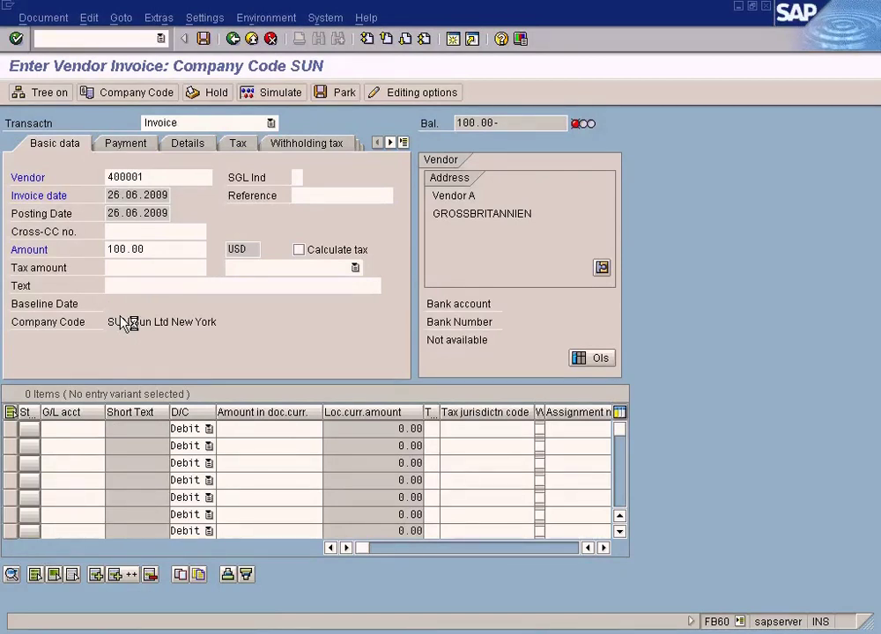
key(F4)
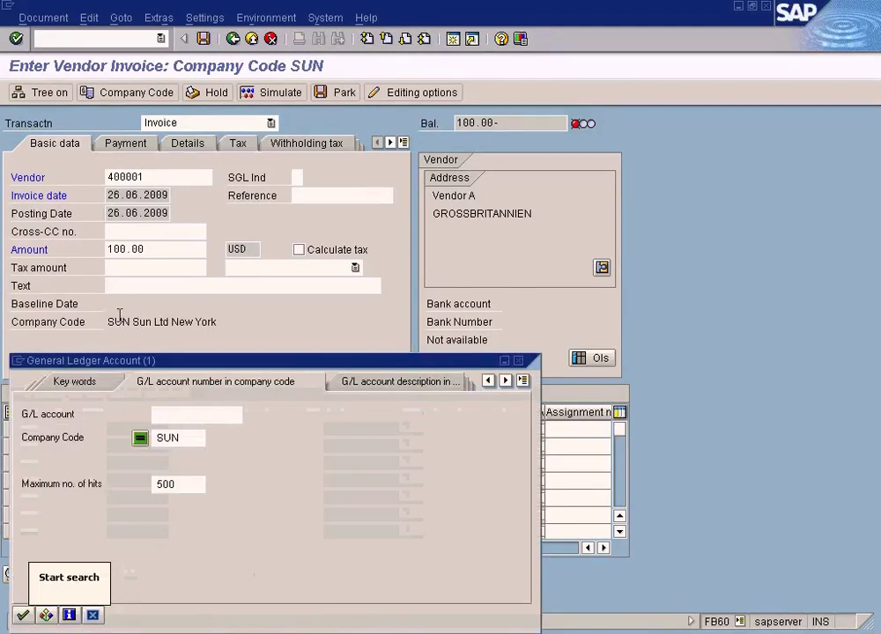
click(22, 615)
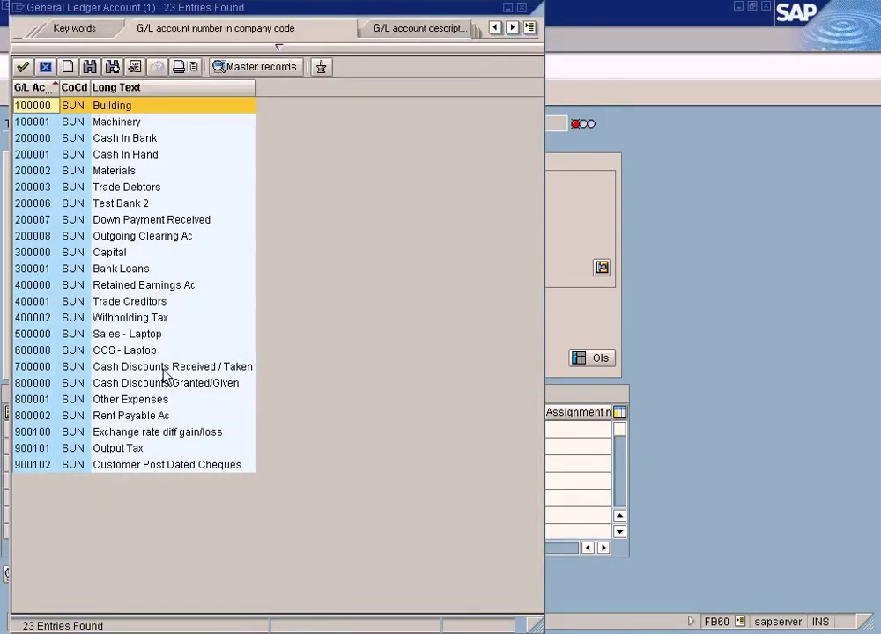
double_click(136, 353)
click(266, 427)
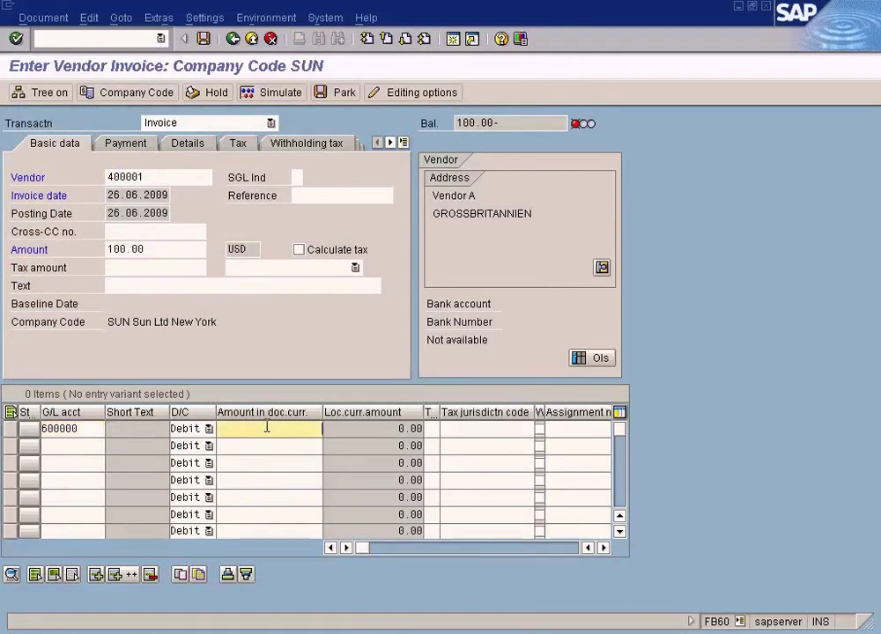
text(100)
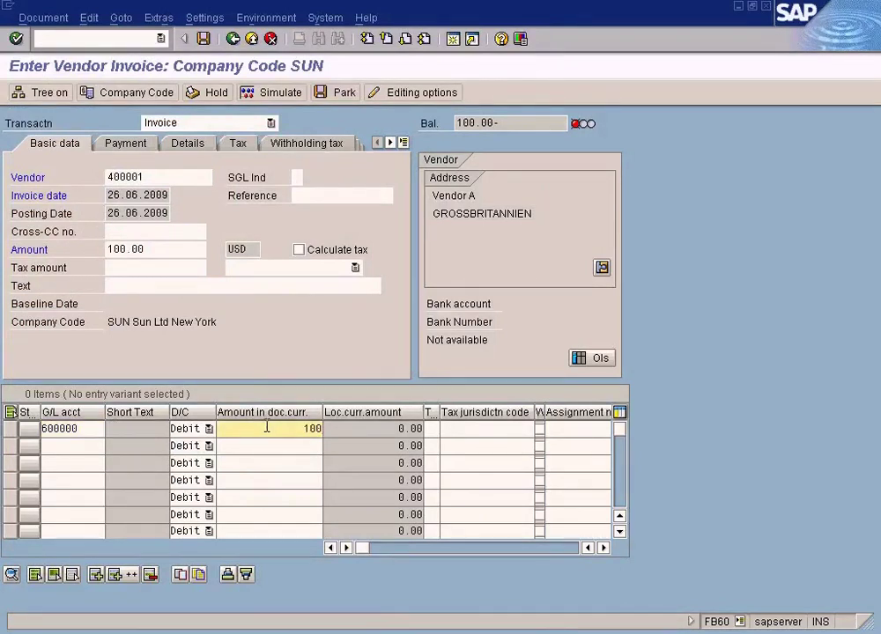
click(202, 39)
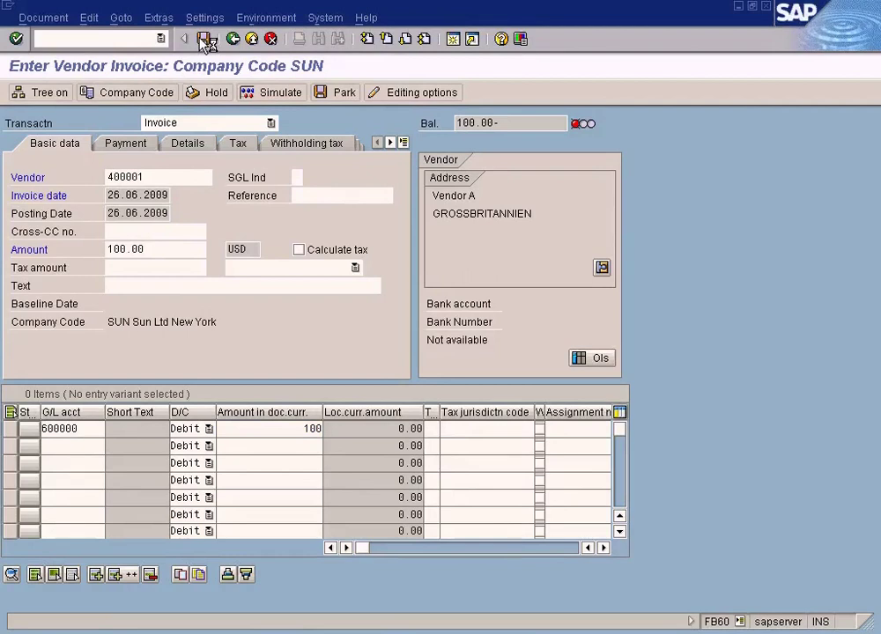
click(203, 39)
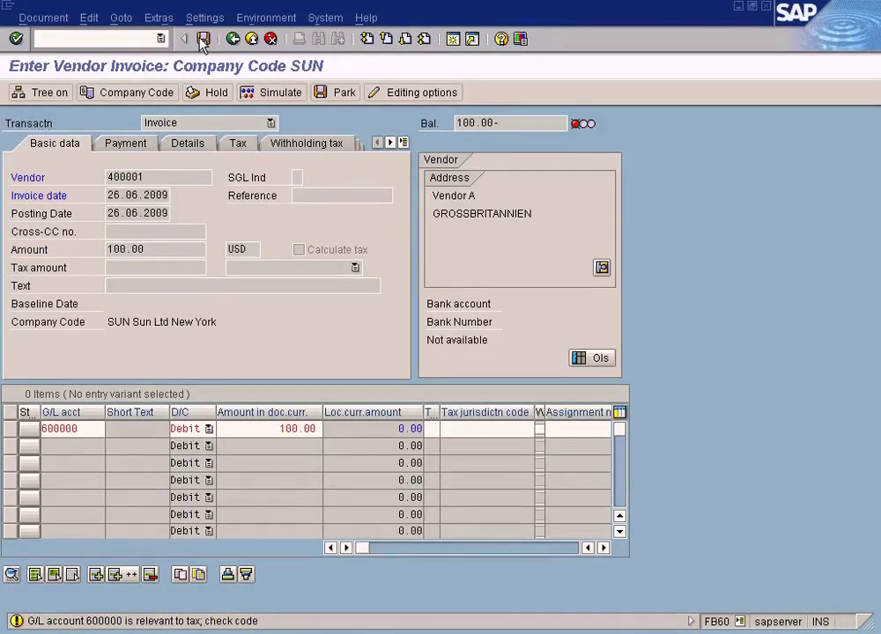
click(201, 40)
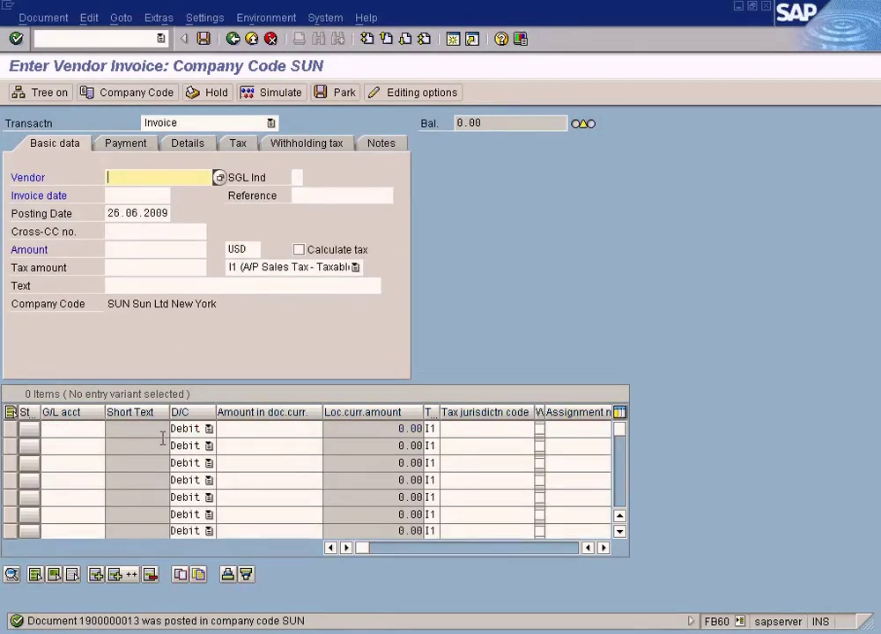
Step: Choose vendor 400002 (VENDOR B) and copy 26.06.2009 into the invoice date
click(218, 179)
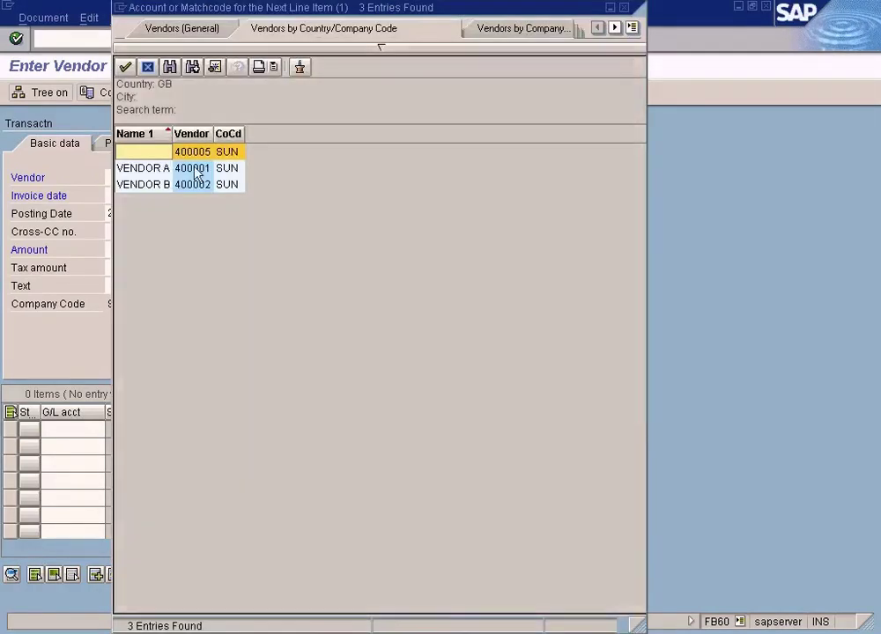
click(199, 186)
double_click(199, 189)
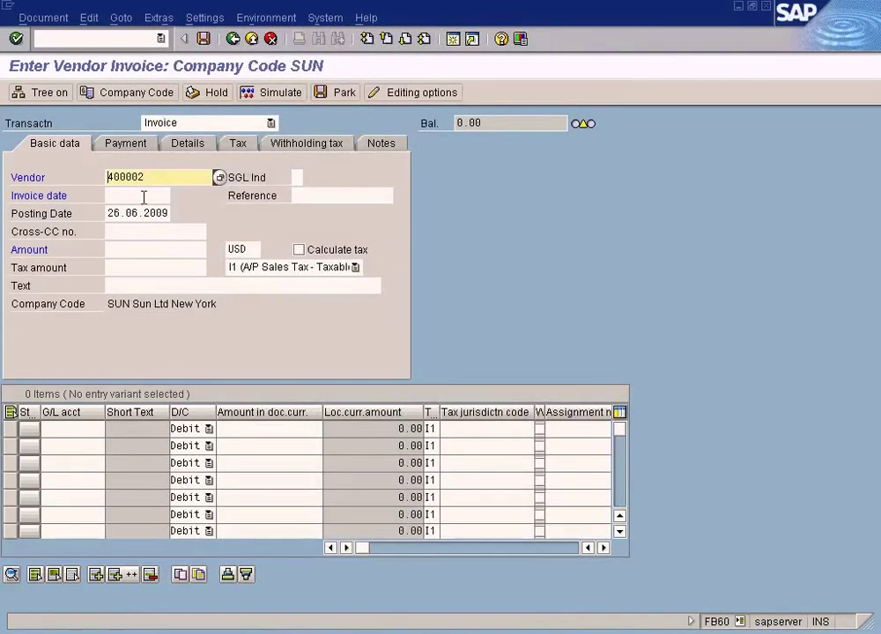
click(144, 195)
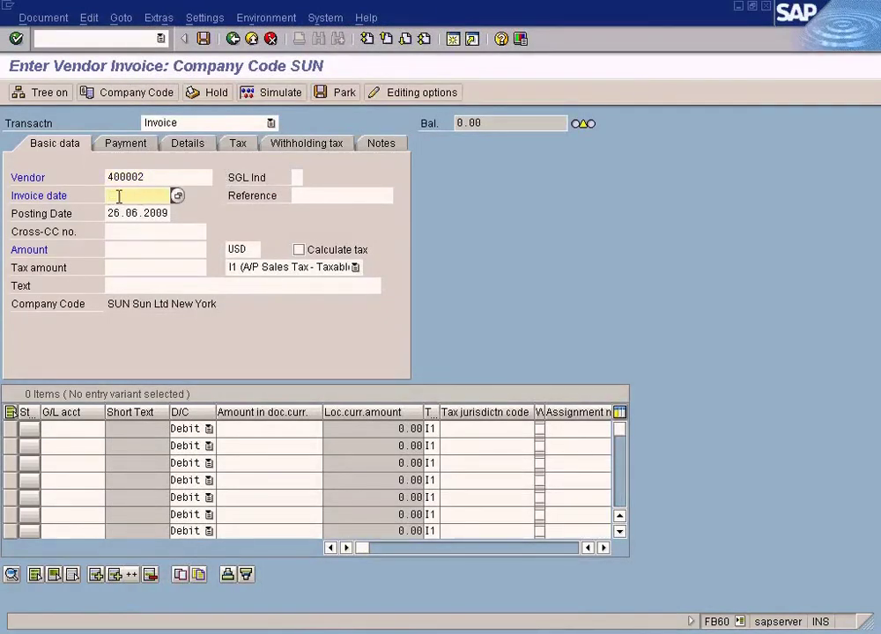
key(Tab)
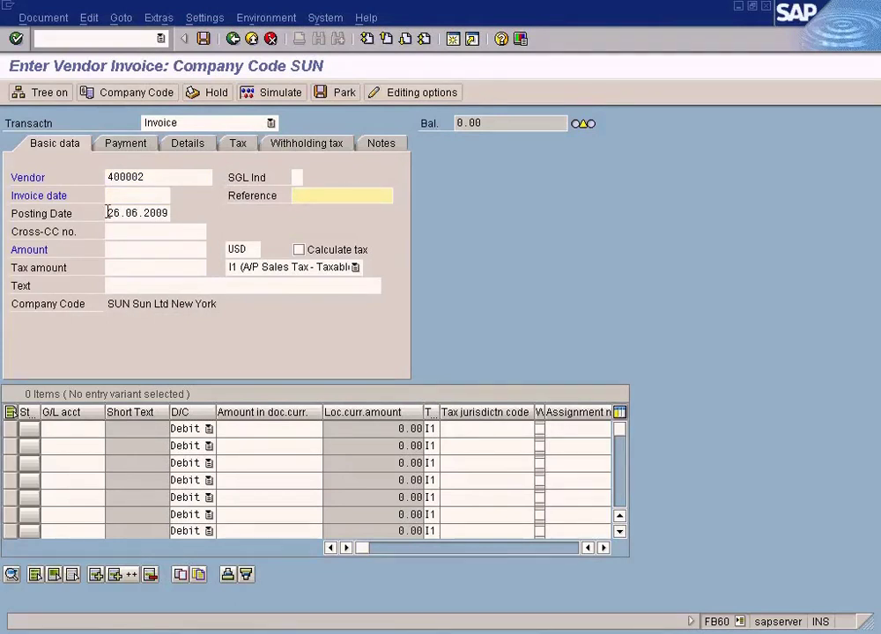
double_click(107, 212)
key(ctrl+c)
click(150, 196)
key(ctrl+v)
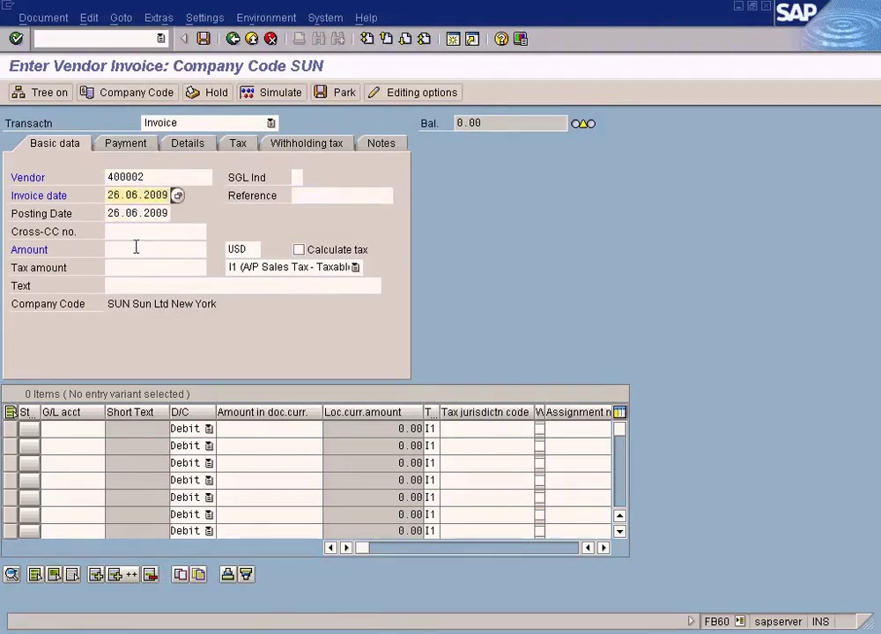
Step: Enter an invoice amount of 200 with no tax code and confirm the header
click(136, 246)
text(200)
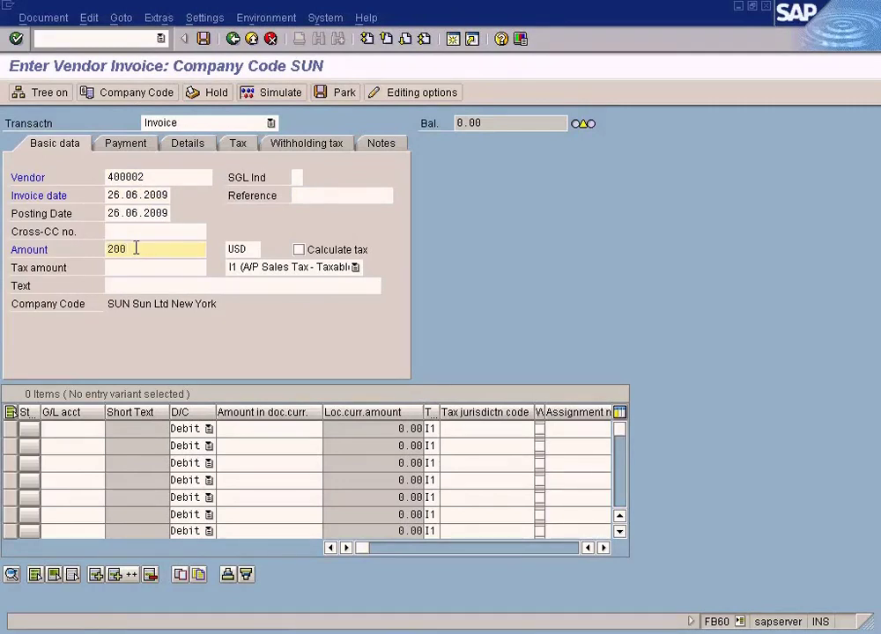
click(355, 267)
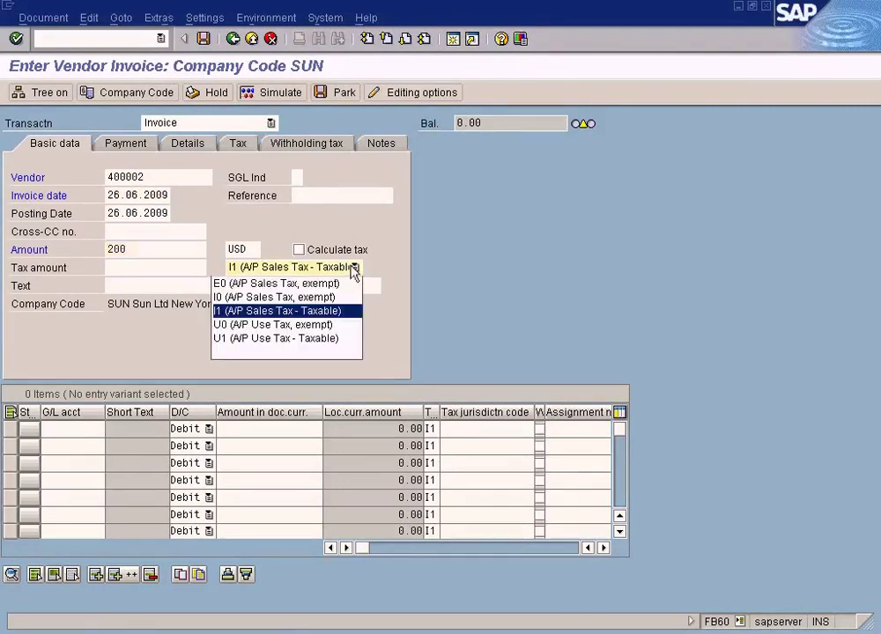
click(291, 351)
key(Return)
Step: Add a 200 line on G/L account 600000 (COS - Laptop) and post the invoice
click(73, 430)
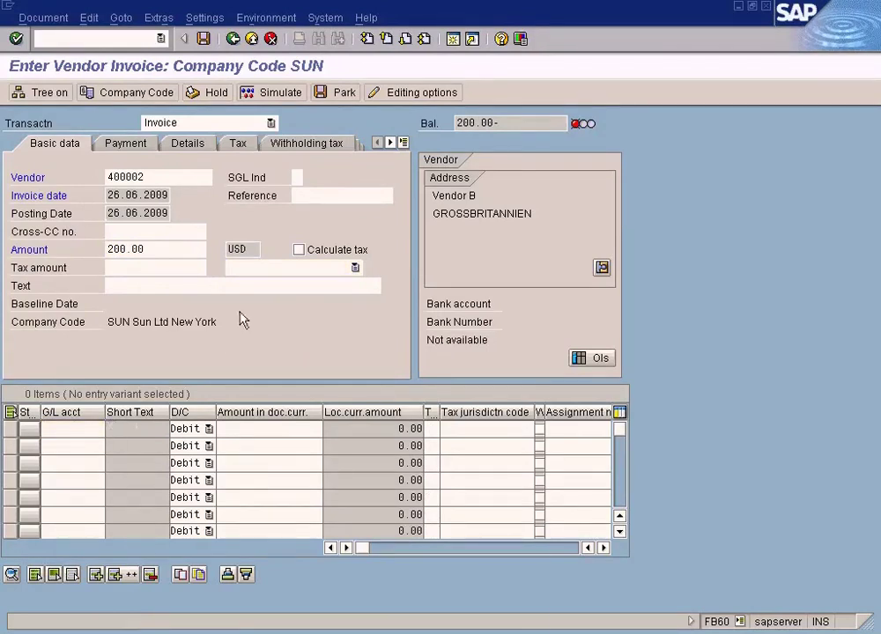
key(F4)
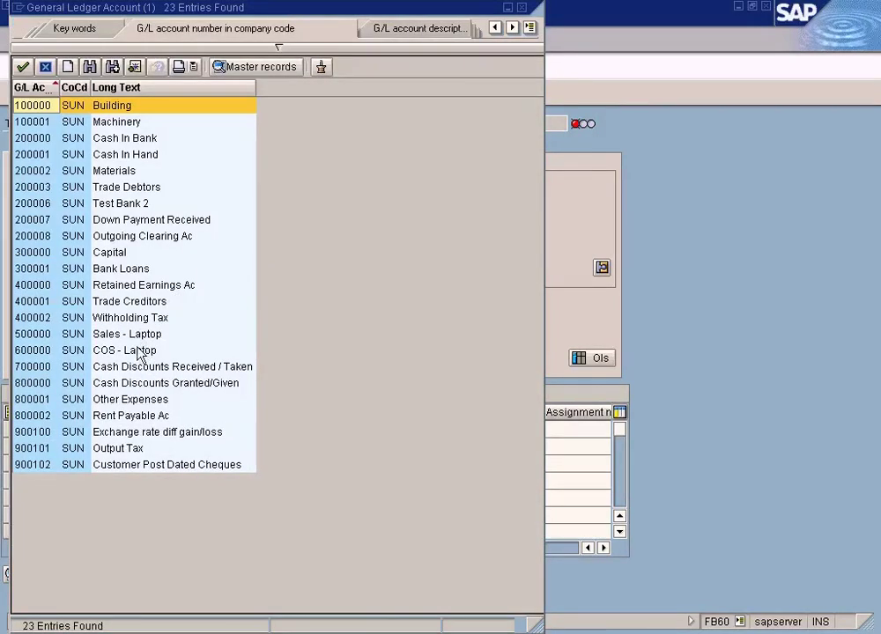
double_click(139, 351)
click(246, 428)
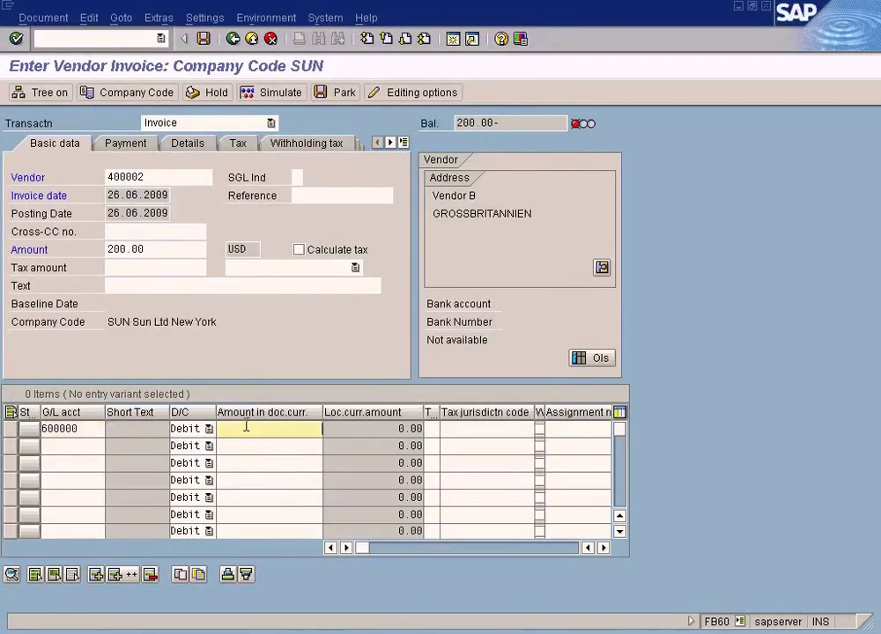
text(200)
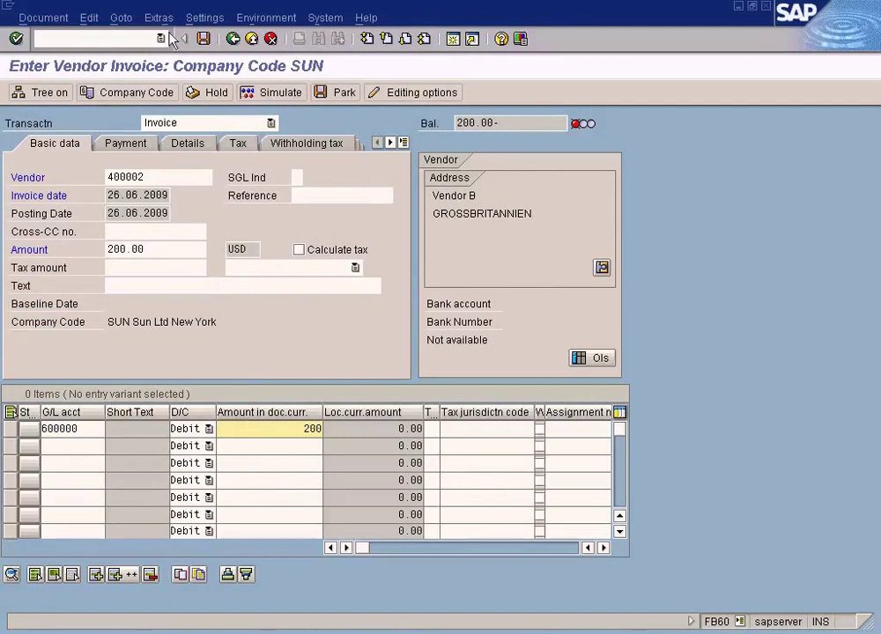
click(203, 39)
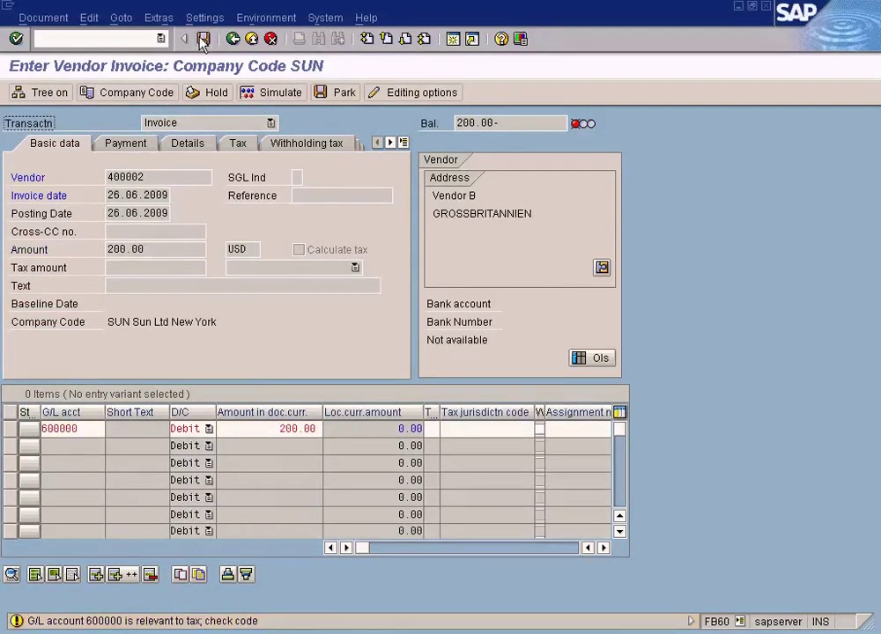
click(203, 40)
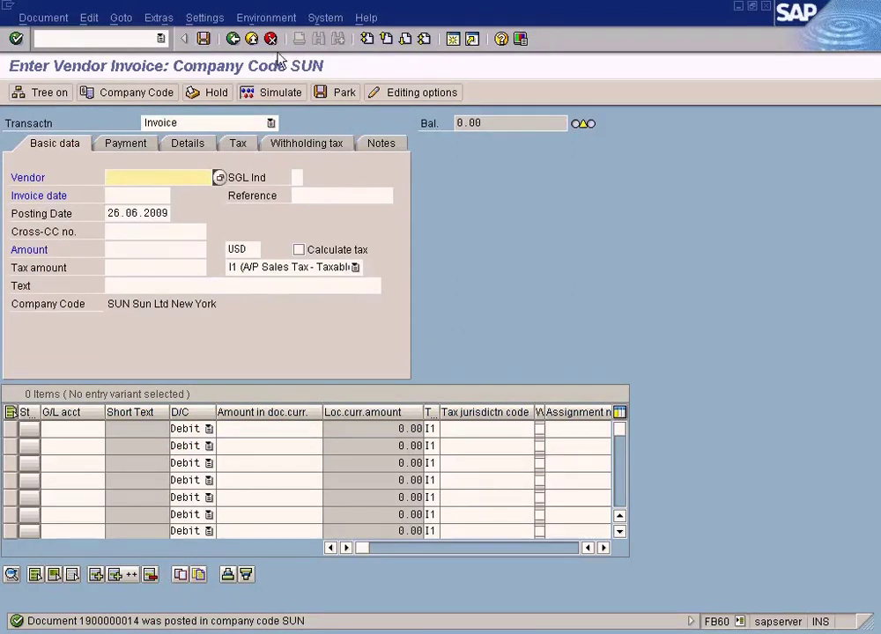
Step: Exit the invoice entry, confirm leaving, and enter transaction fb60 in the command field
click(251, 39)
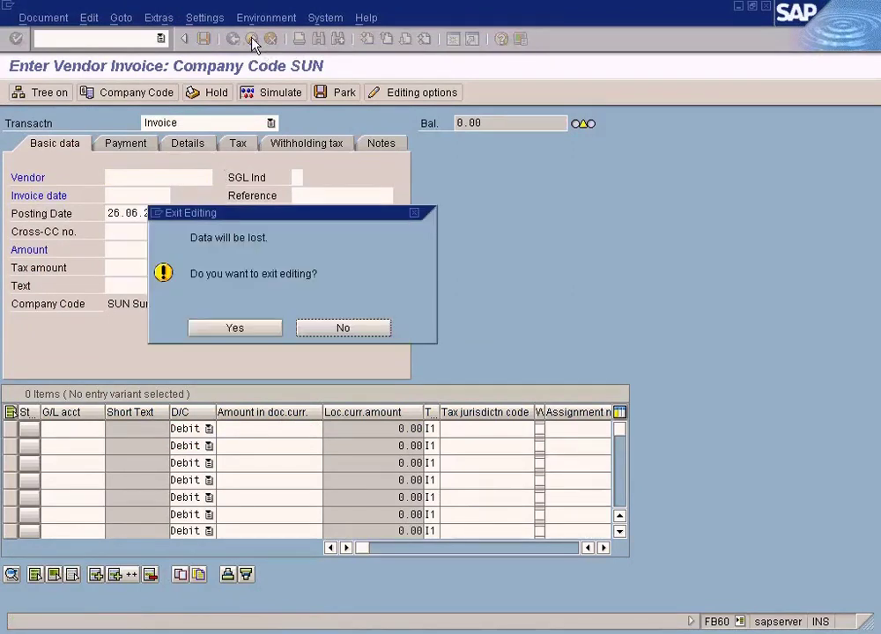
click(248, 328)
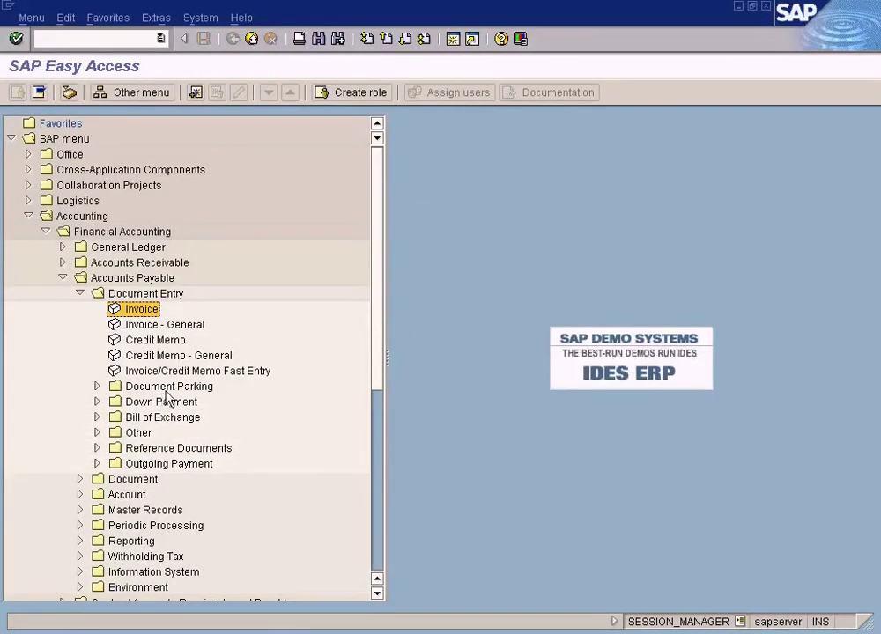
click(92, 35)
text(fb60)
key(Return)
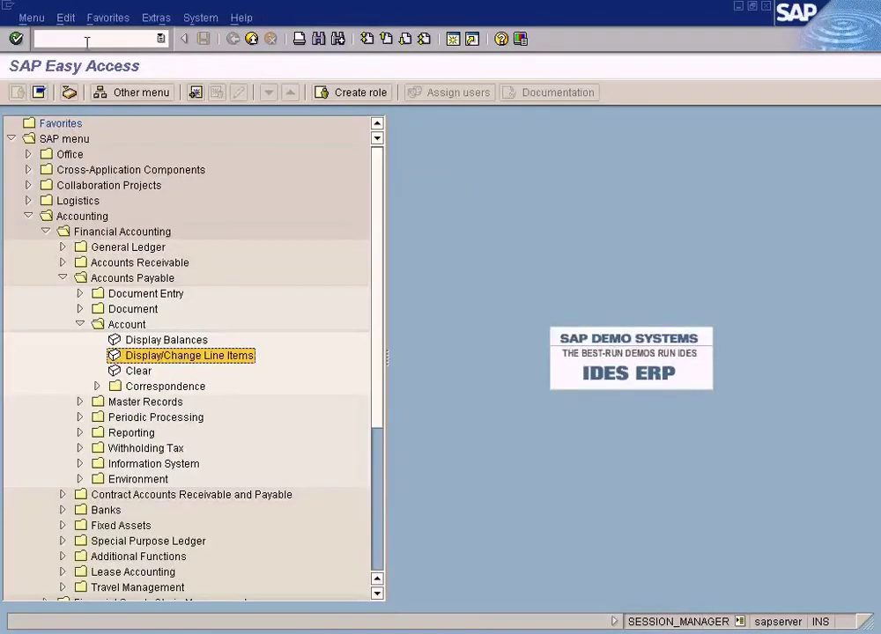
Step: Open Periodic Processing > Payments to start Automatic Payment Transactions (F110)
click(88, 40)
text(f110)
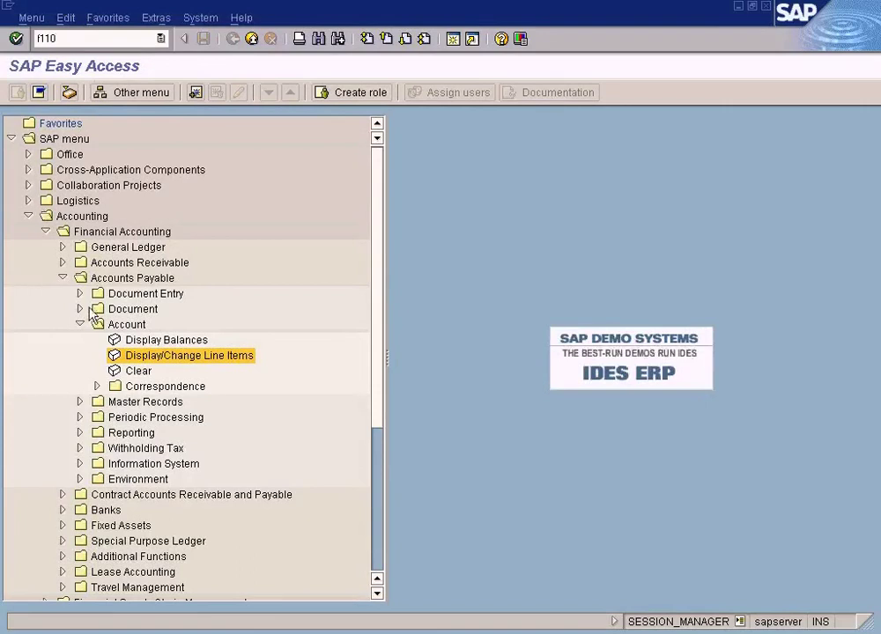
click(81, 324)
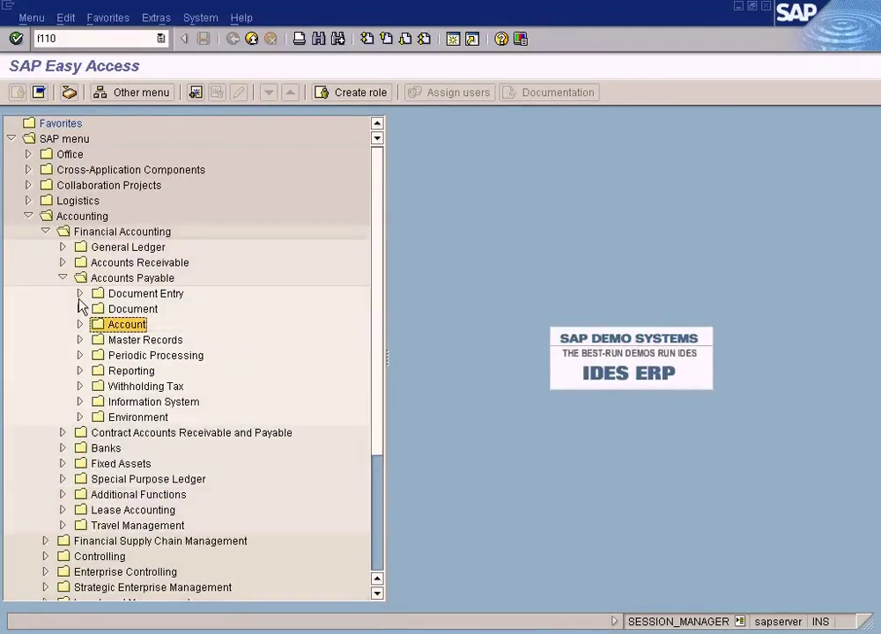
click(78, 355)
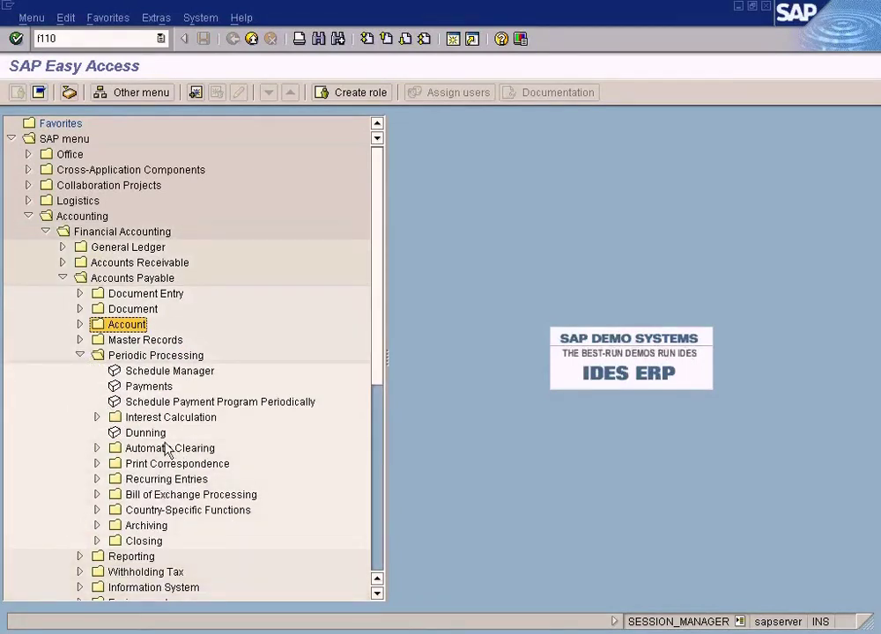
click(152, 388)
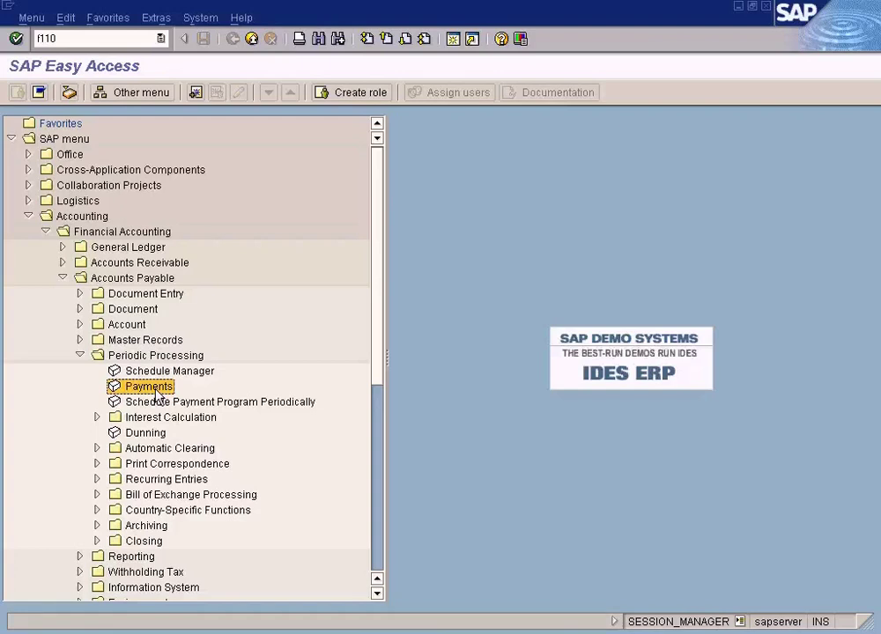
double_click(53, 37)
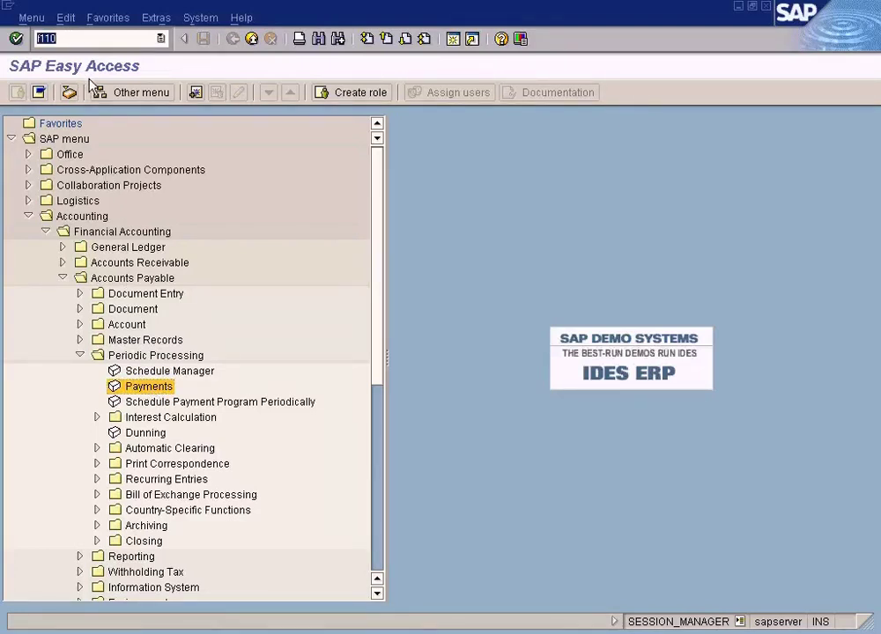
click(148, 393)
double_click(147, 392)
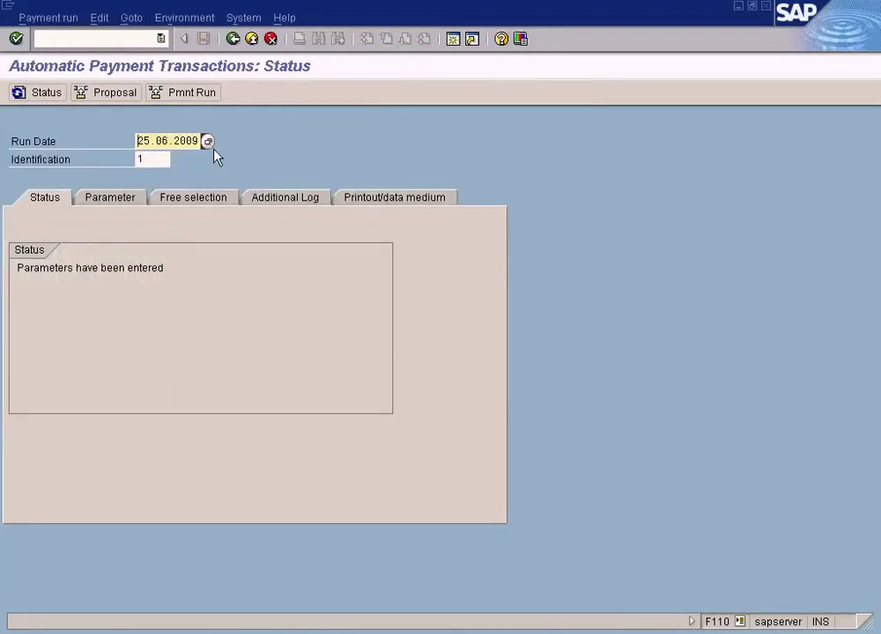
Step: Overwrite the run date with 26.06.2009 and enter identification 1
key(Delete)
key(Delete)
key(Delete)
key(Delete)
key(Delete)
key(Delete)
key(Delete)
key(Delete)
key(Delete)
key(Delete)
text(26.06.20)
click(161, 159)
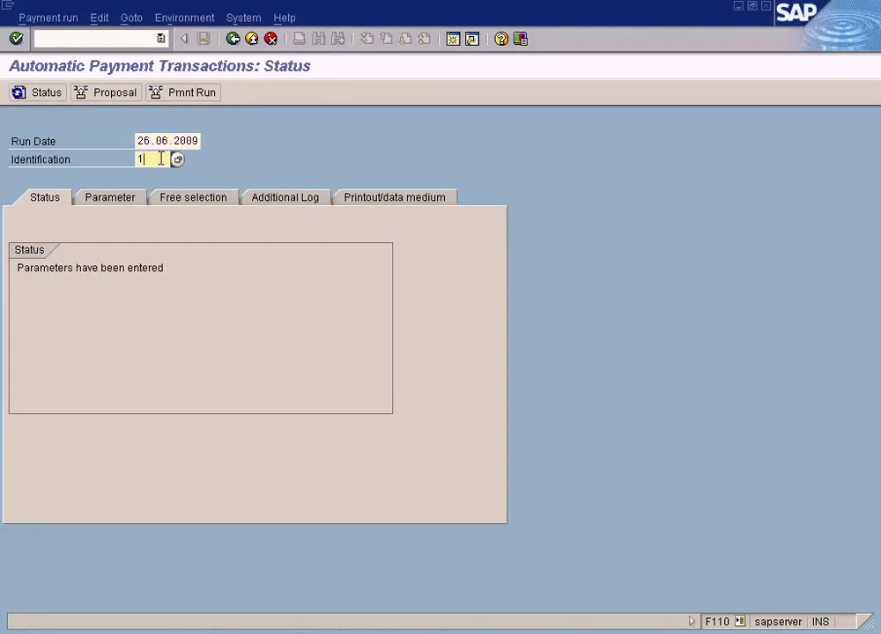
key(BackSpace)
text(samp)
key(BackSpace)
key(BackSpace)
key(BackSpace)
key(BackSpace)
text(test)
key(BackSpace)
key(BackSpace)
key(BackSpace)
key(BackSpace)
text(1)
Step: Try identification values 2, 3 and 1, then clear the Identification field
key(BackSpace)
text(2)
key(BackSpace)
text(3)
click(145, 141)
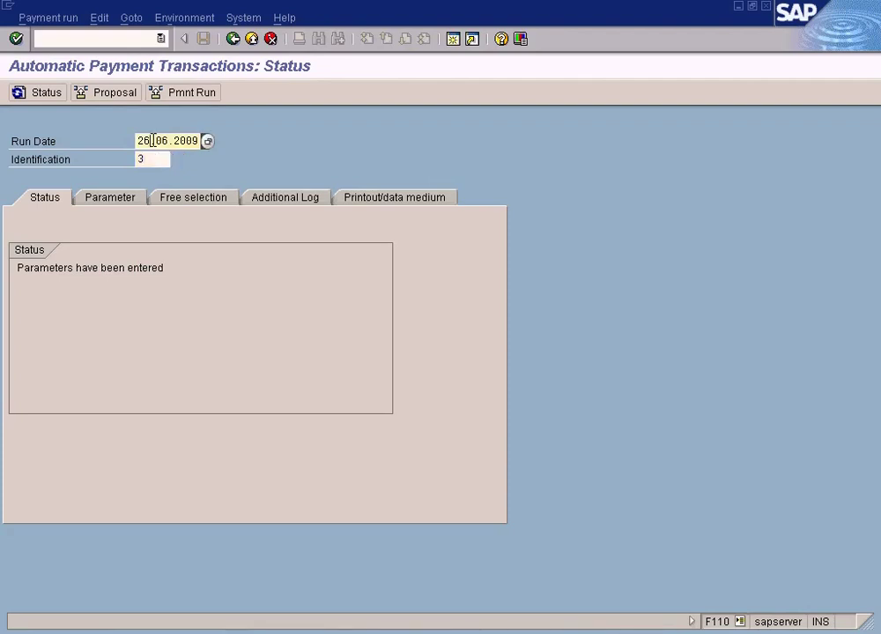
click(157, 158)
key(BackSpace)
text(1)
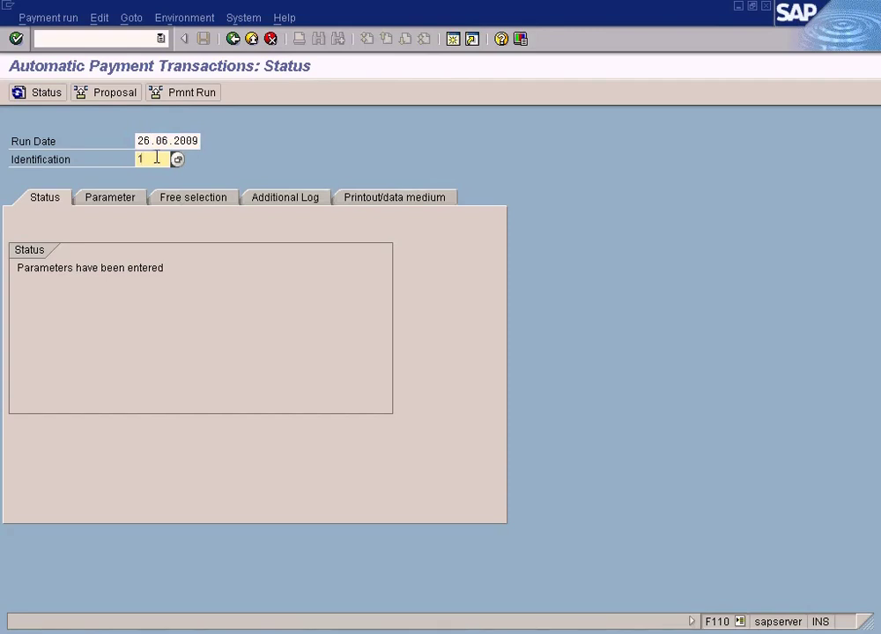
click(160, 140)
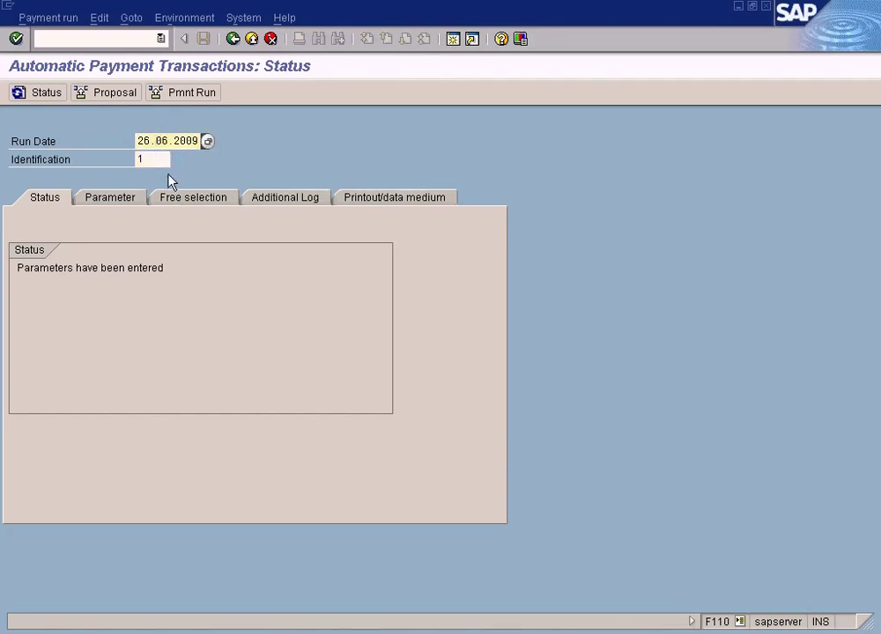
click(158, 159)
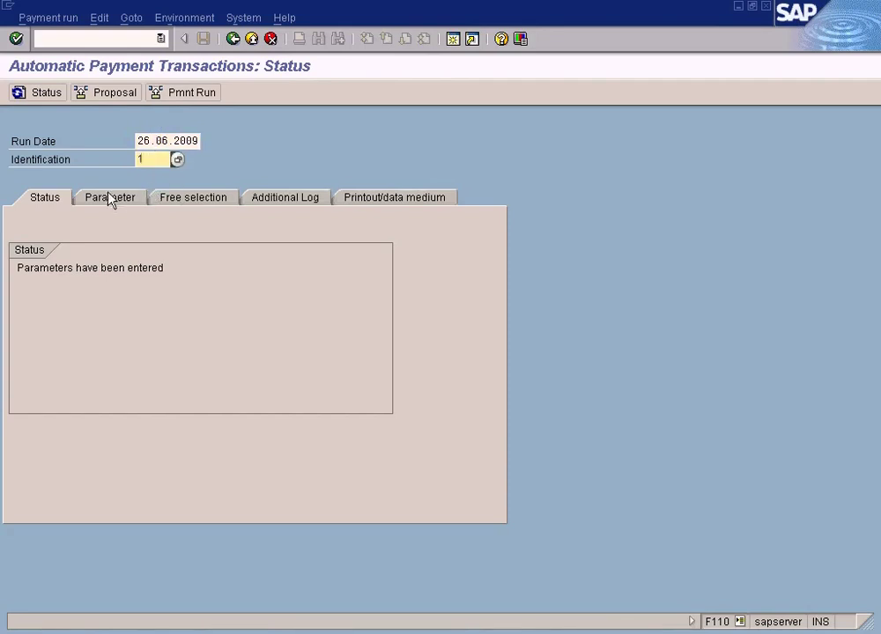
click(155, 140)
click(154, 159)
click(146, 141)
click(157, 159)
click(156, 140)
click(152, 160)
key(BackSpace)
text(2)
key(BackSpace)
Step: Enter identification 1 and show the Parameter tab's posting date
text(1)
click(133, 201)
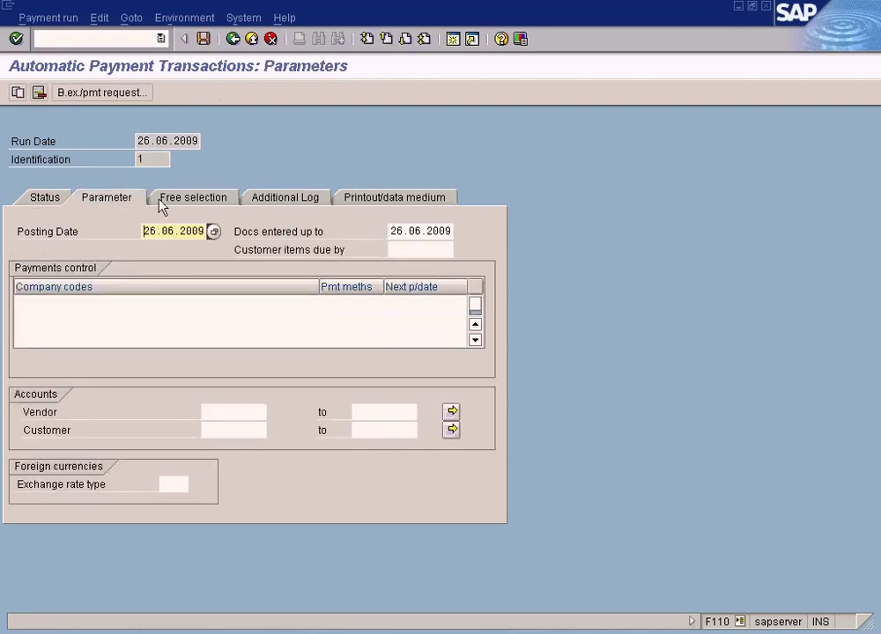
click(169, 231)
click(159, 140)
click(164, 233)
click(400, 232)
click(185, 231)
click(181, 141)
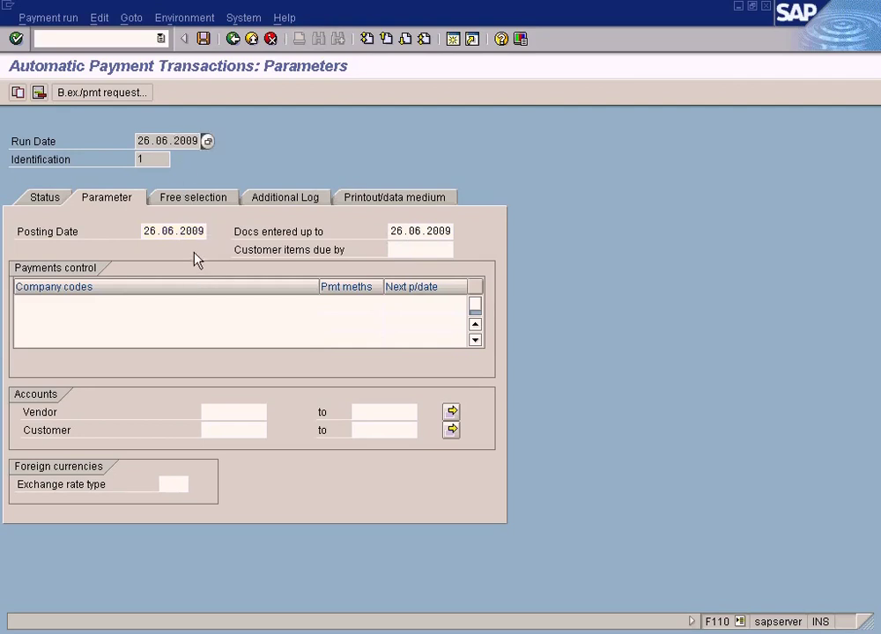
click(177, 231)
click(409, 229)
click(177, 231)
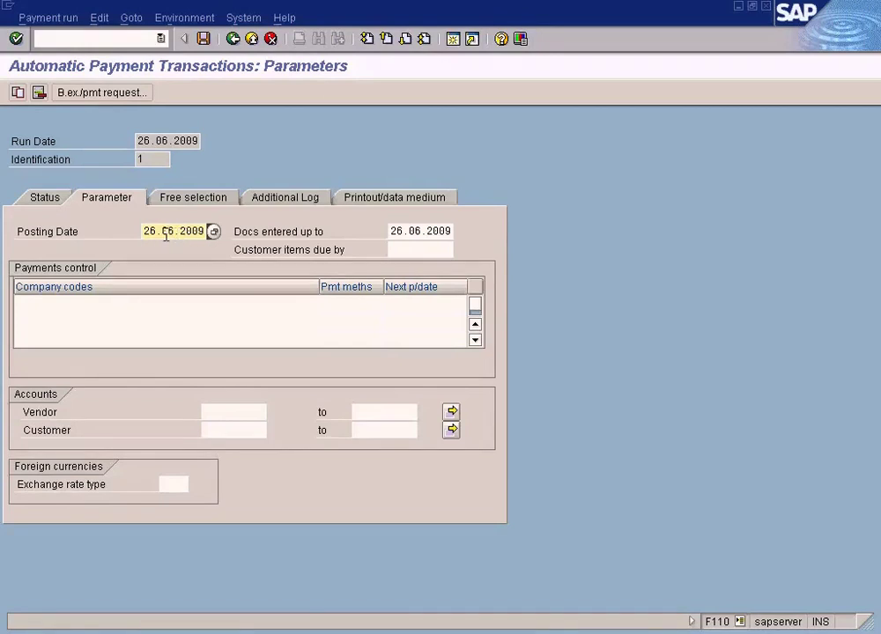
Step: Select the 26.06.2009 posting date and docs-entered-up-to values to review them
drag(142, 232, 207, 231)
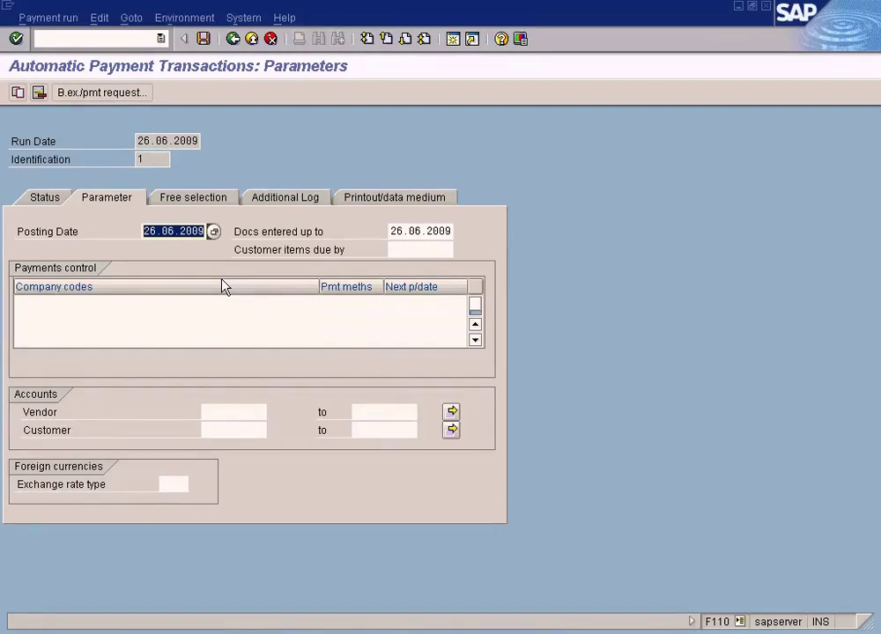
click(421, 231)
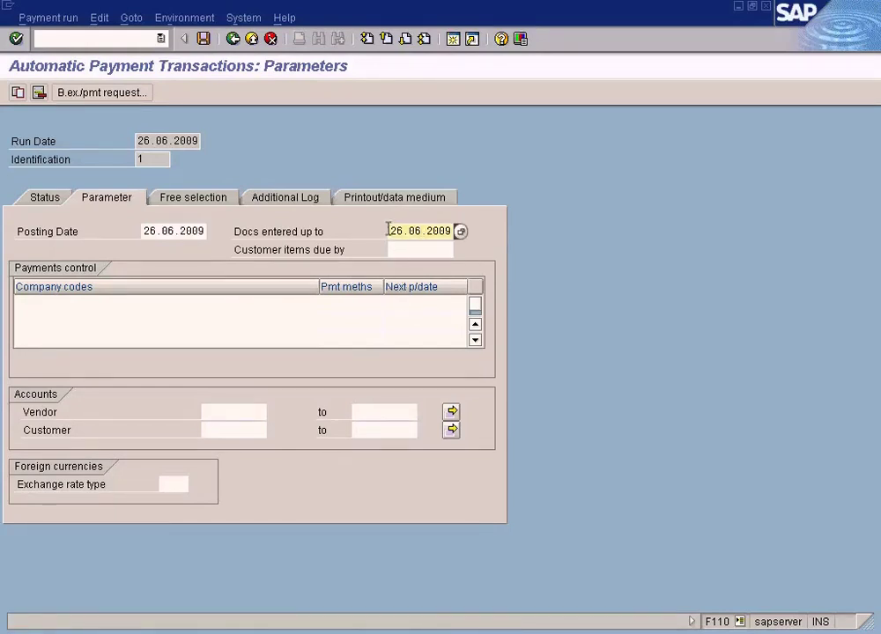
drag(388, 232, 505, 246)
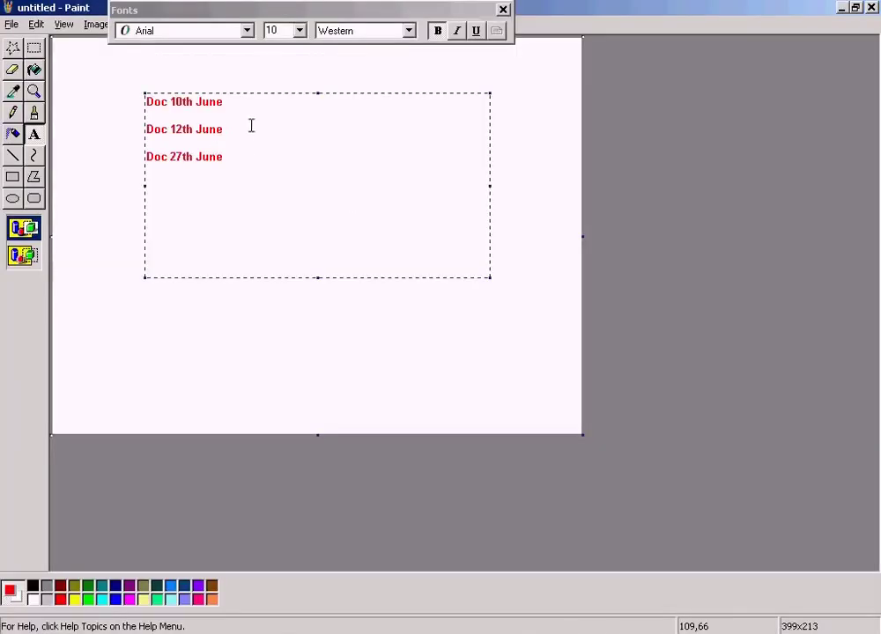
drag(175, 103, 222, 106)
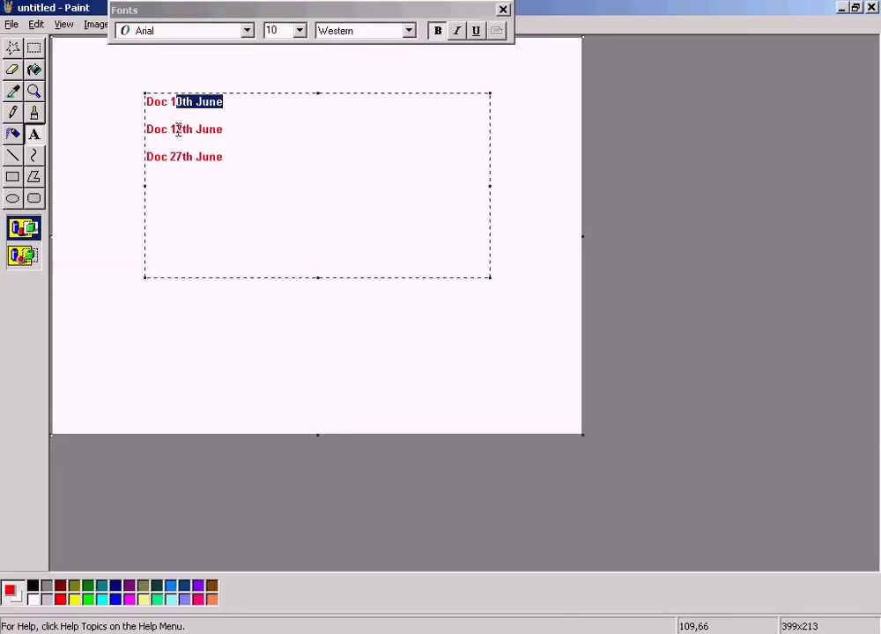
drag(175, 130, 240, 129)
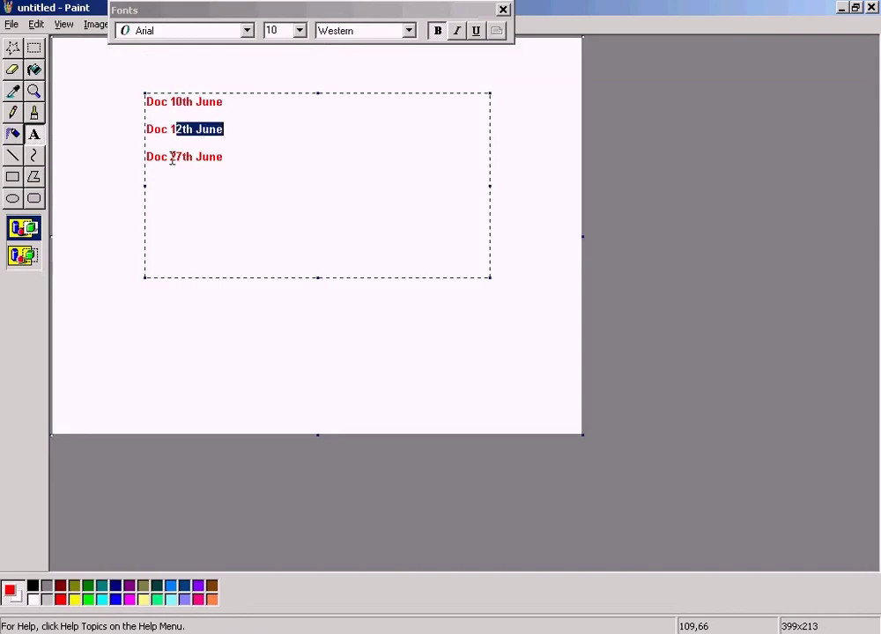
drag(170, 156, 226, 159)
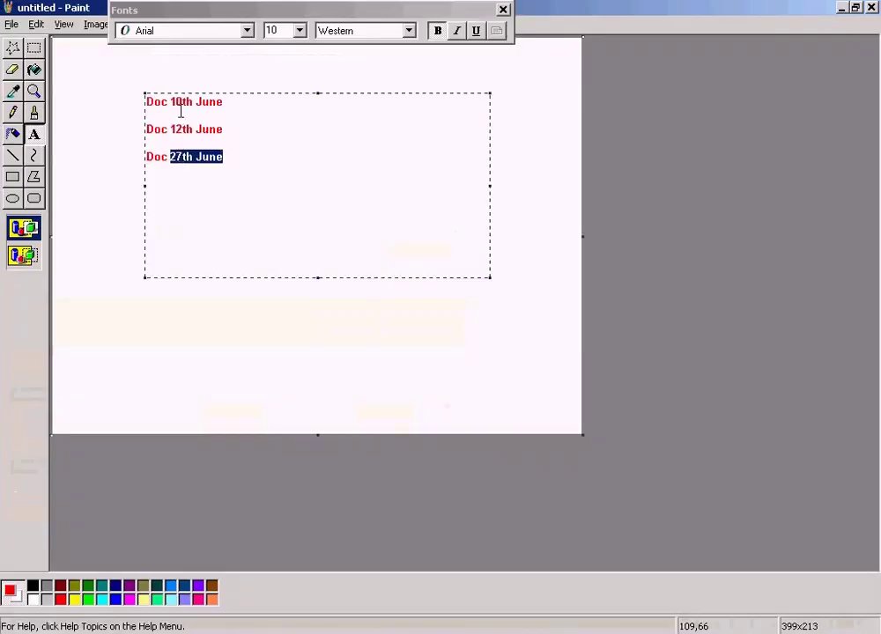
click(177, 115)
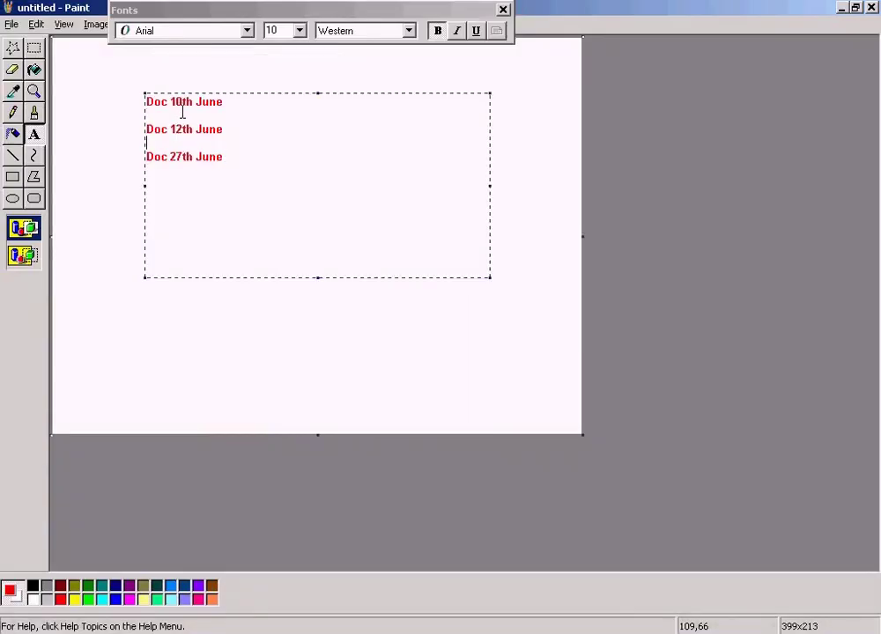
drag(222, 102, 132, 91)
drag(236, 126, 126, 88)
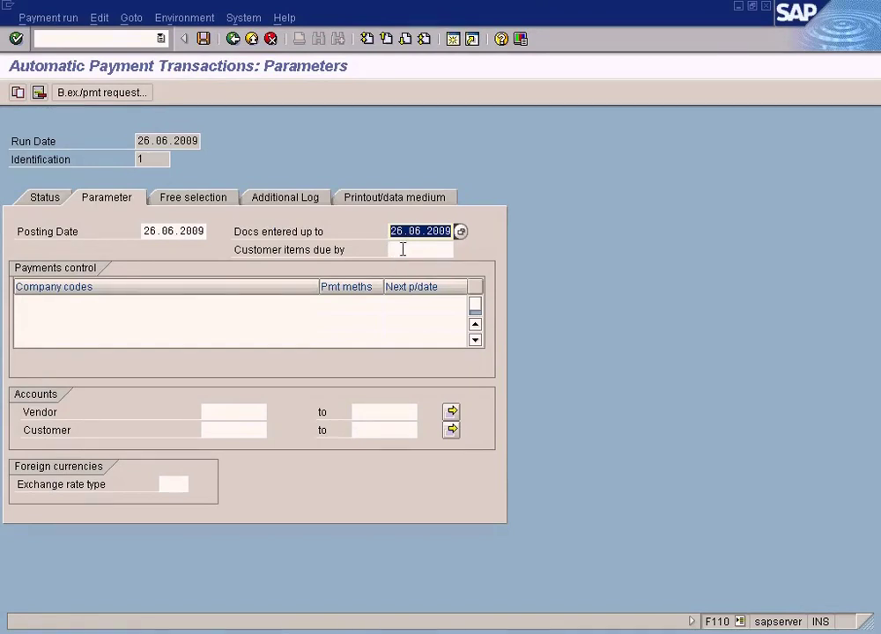
click(391, 250)
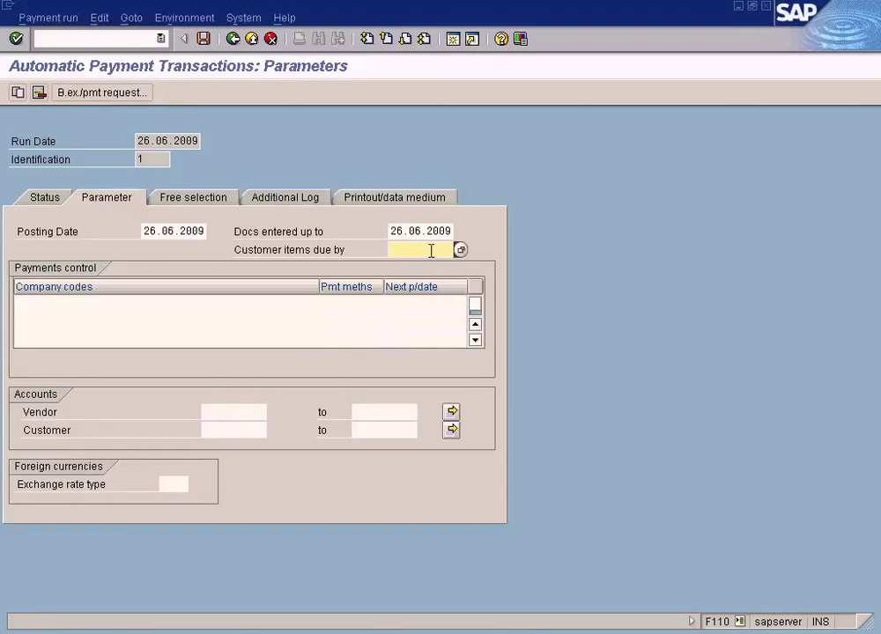
Step: Check the Paint notes, paste into Customer items due by, and change the docs-entered-up-to day to 8
key(alt+Tab)
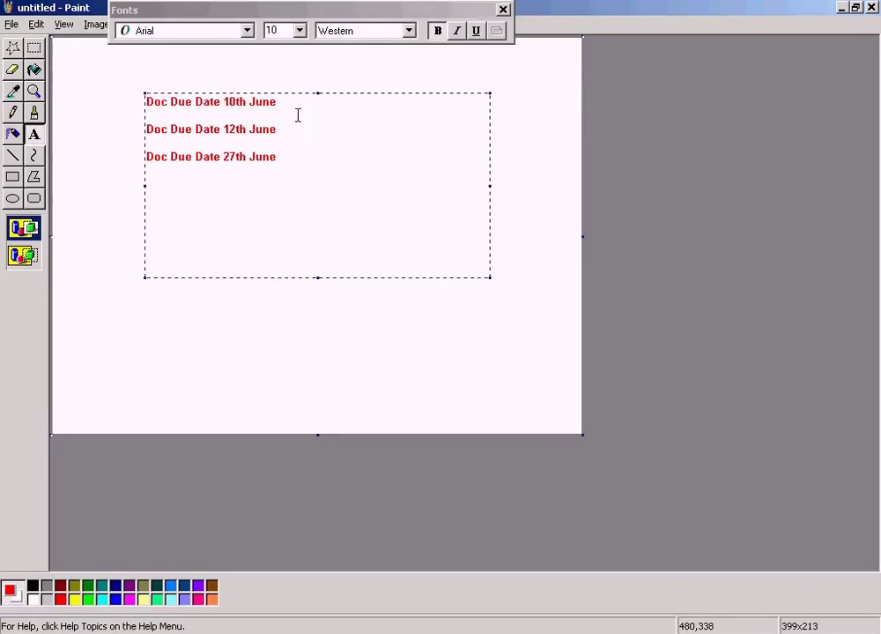
click(291, 103)
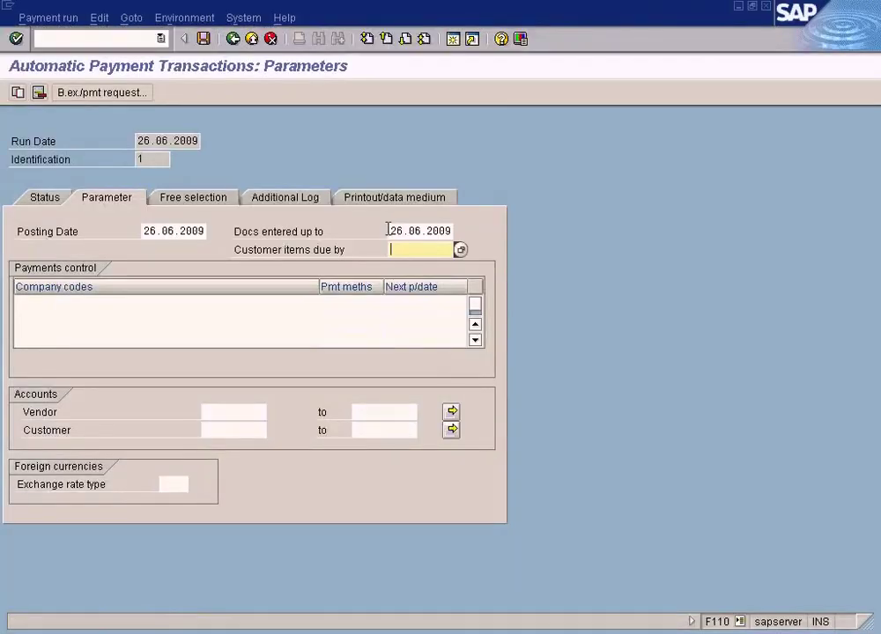
drag(390, 229, 497, 230)
key(ctrl+c)
click(454, 231)
click(421, 247)
key(ctrl+v)
key(alt+Tab)
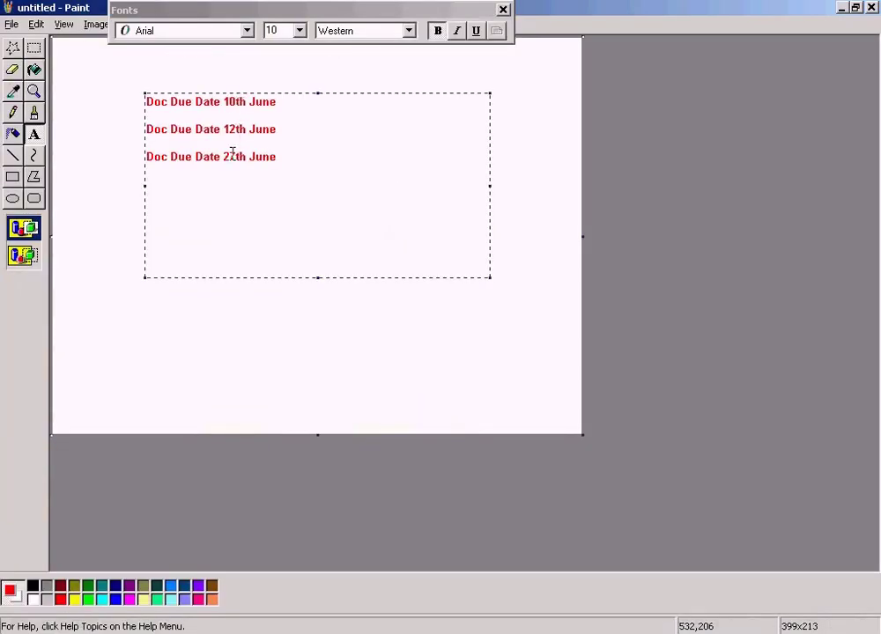
key(alt+Tab)
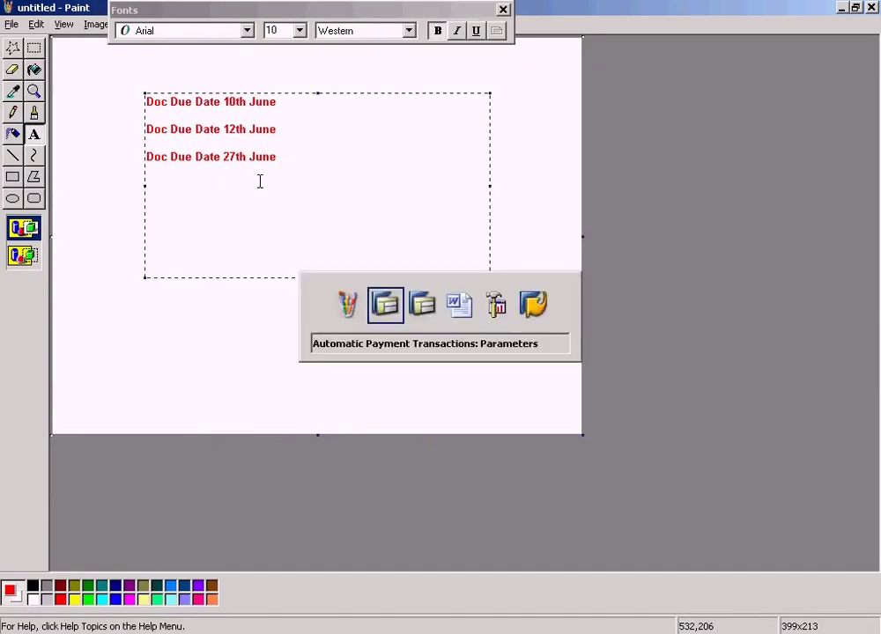
click(397, 232)
key(Delete)
text(8)
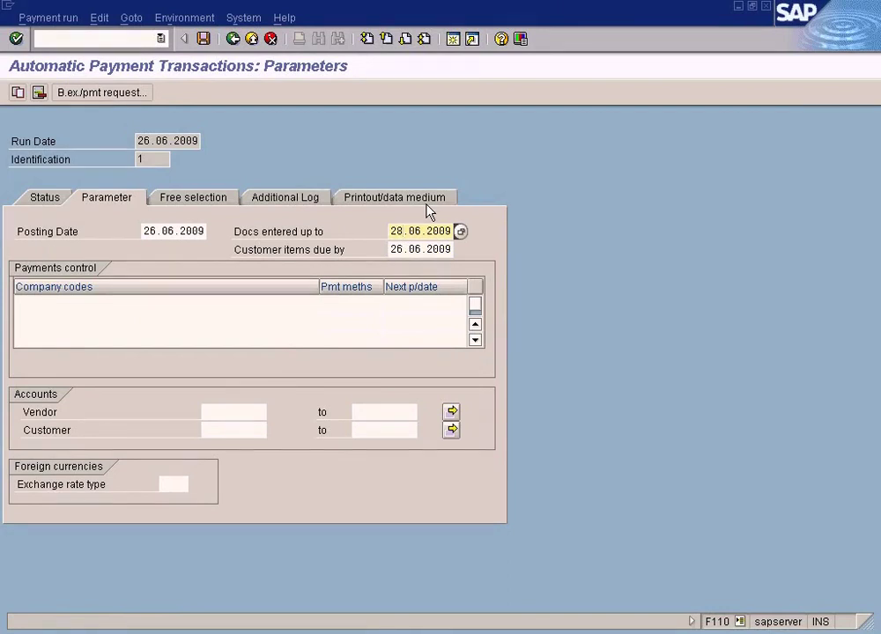
Step: Compare the customer items due date against the Paint note's Doc Due Date 27th June
key(alt+Tab)
key(alt+Tab)
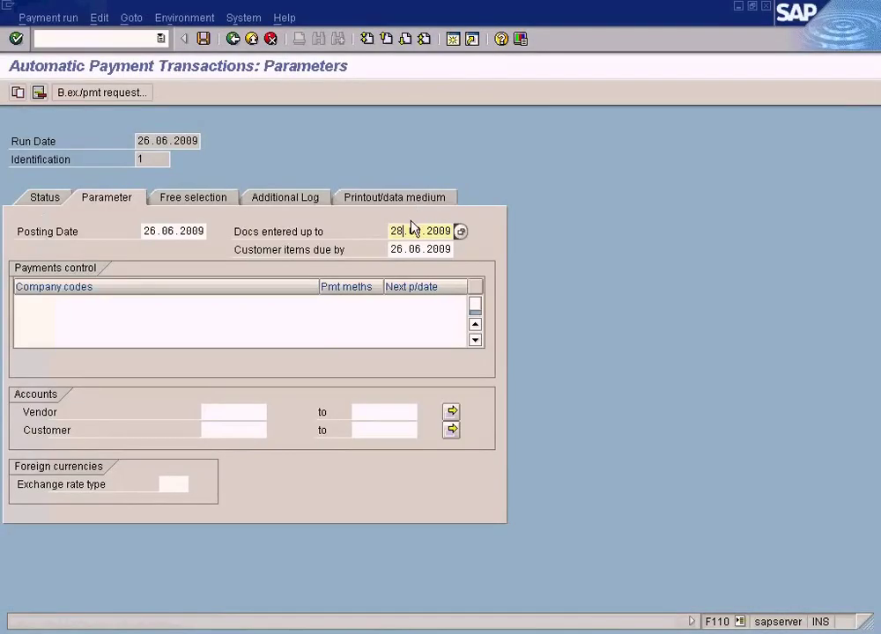
click(396, 249)
click(403, 230)
key(alt+Tab)
drag(277, 158, 141, 163)
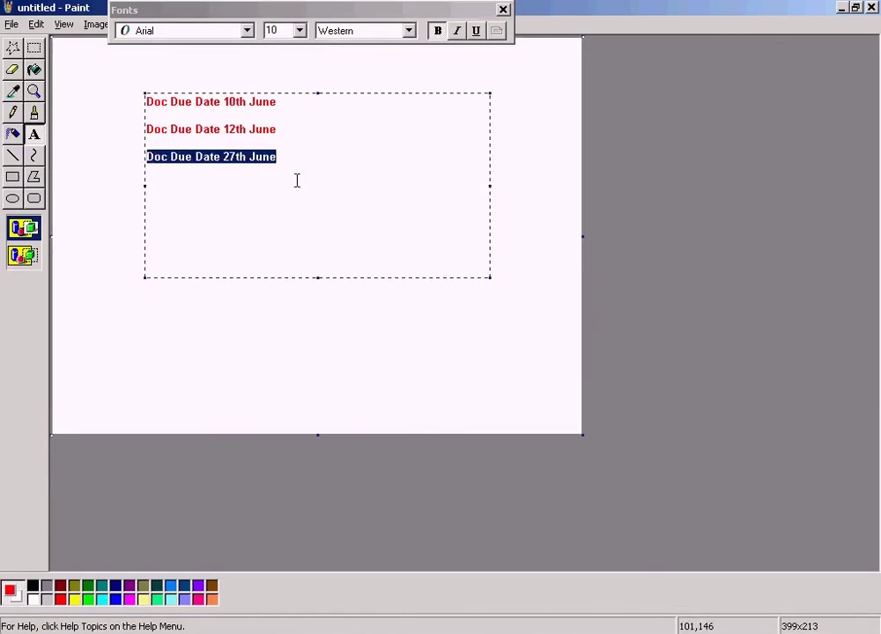
key(alt+Tab)
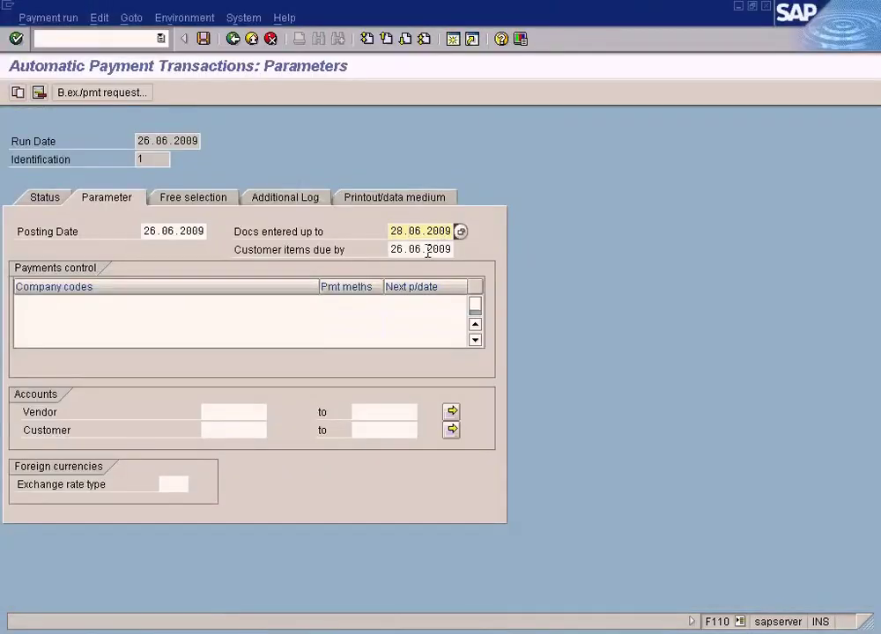
click(425, 250)
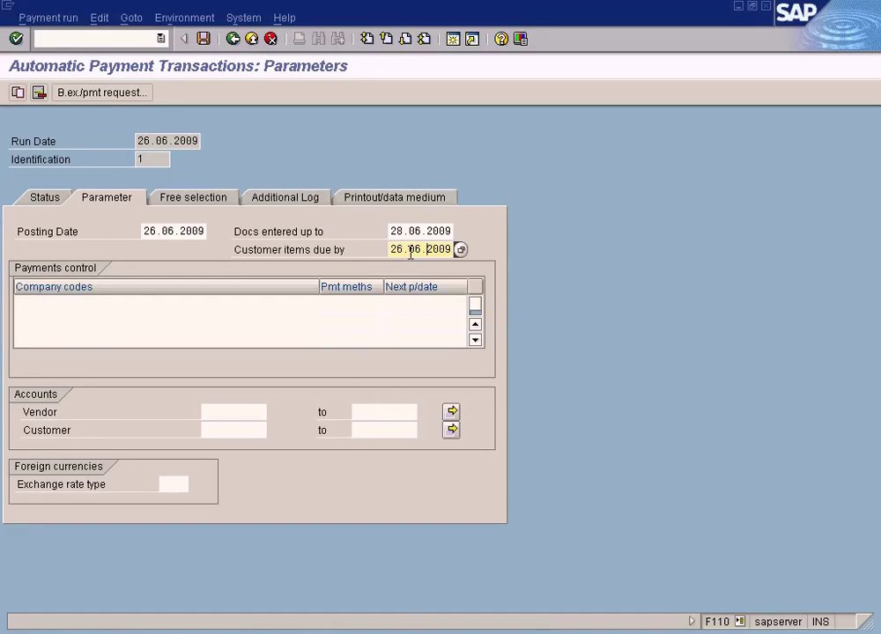
key(alt+Tab)
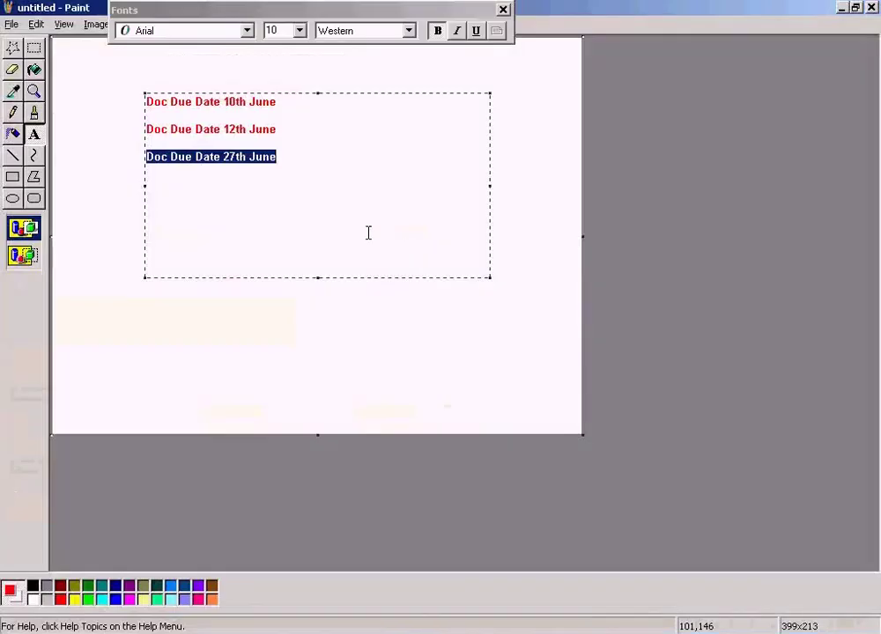
key(alt+Tab)
key(alt+Tab)
key(alt+Tab)
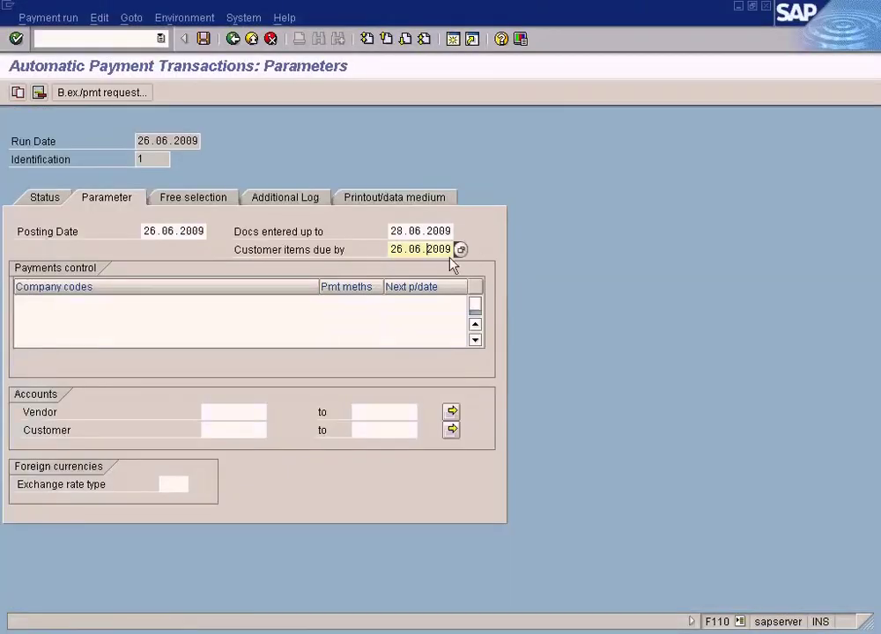
drag(390, 250, 496, 252)
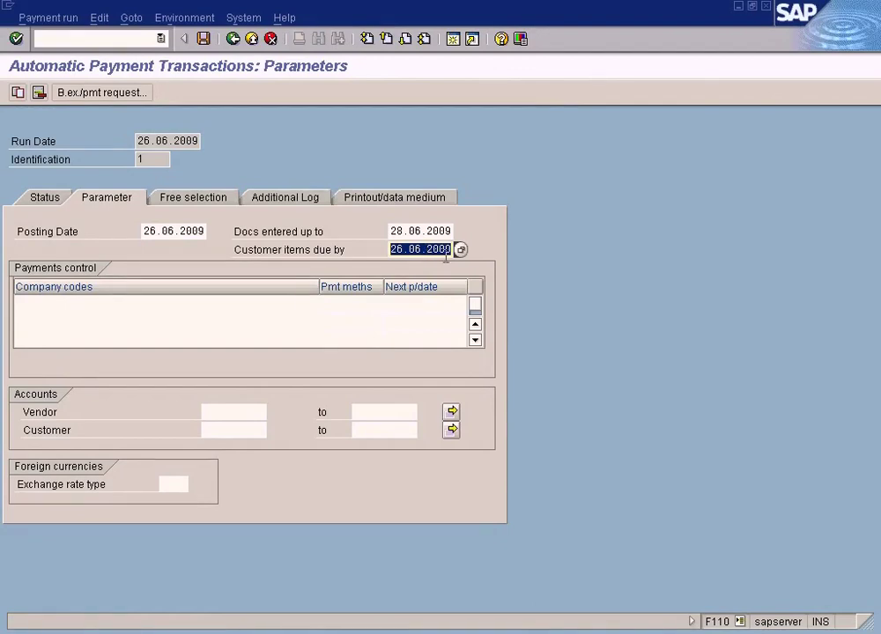
key(alt+Tab)
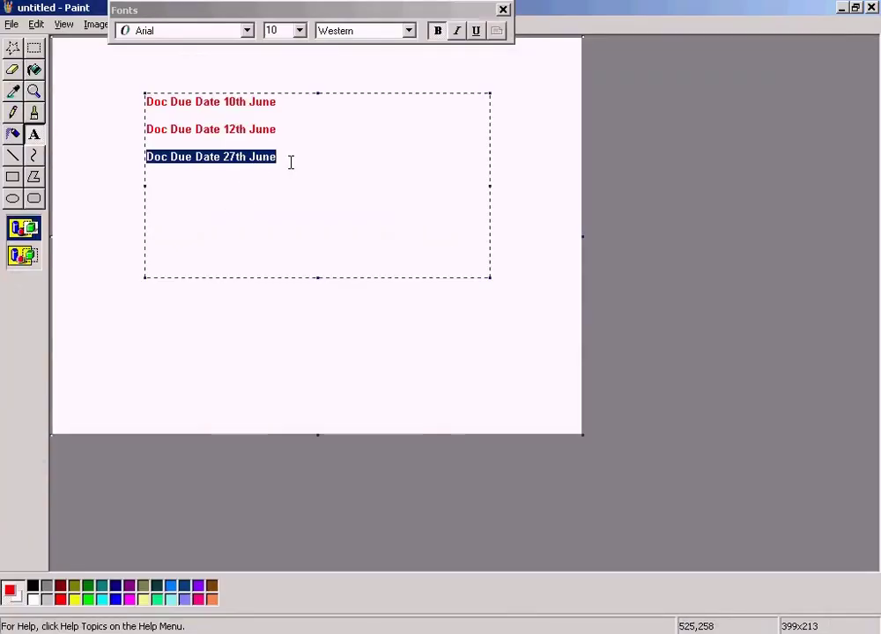
key(alt+Tab)
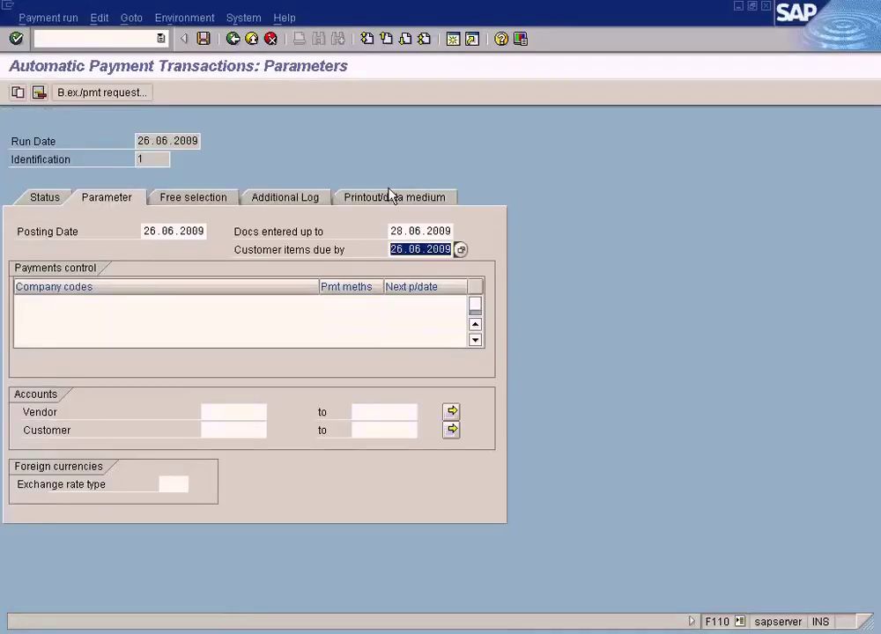
Step: Restore documents entered up to 26.06.2009 and clear the Customer items due by date
click(398, 231)
key(BackSpace)
text(6)
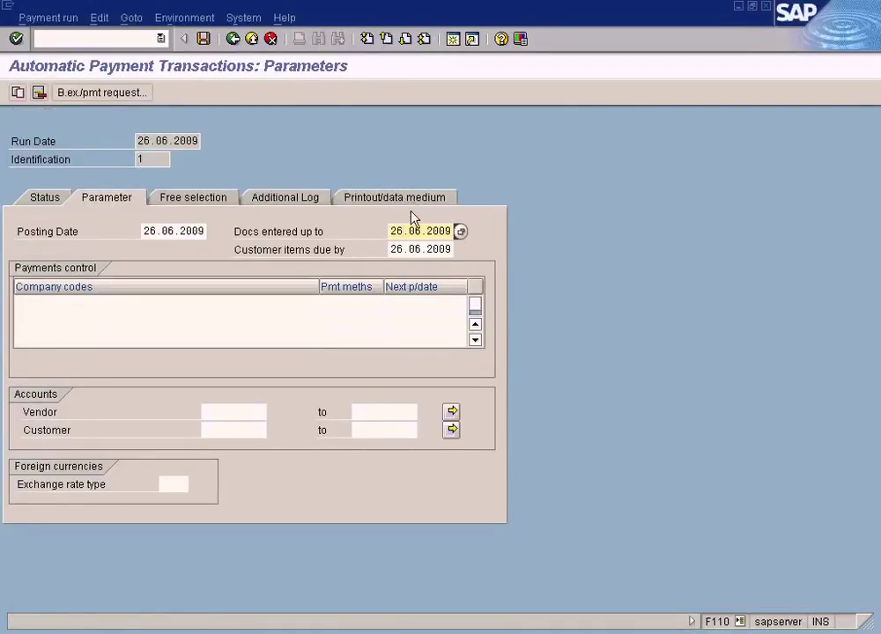
click(401, 249)
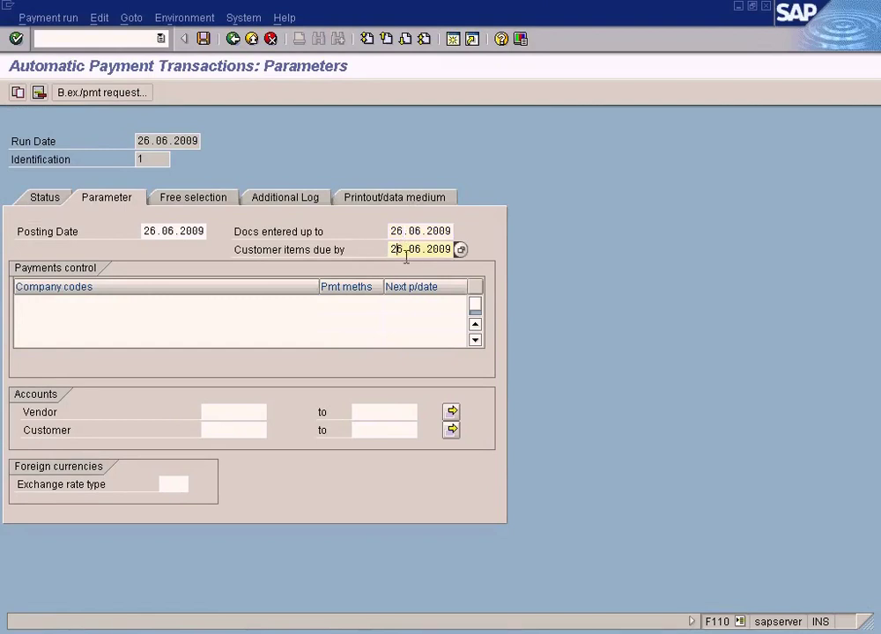
drag(390, 251, 518, 249)
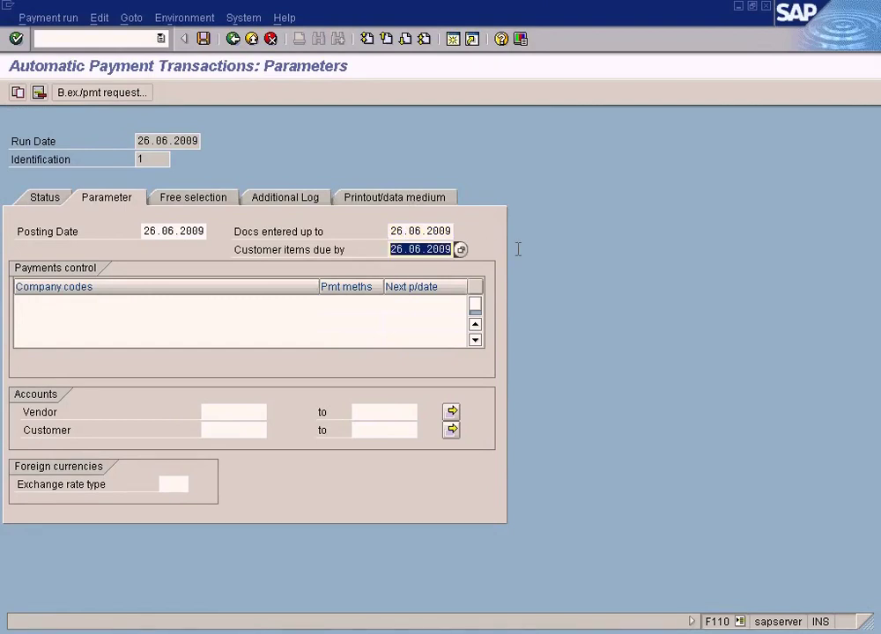
key(Delete)
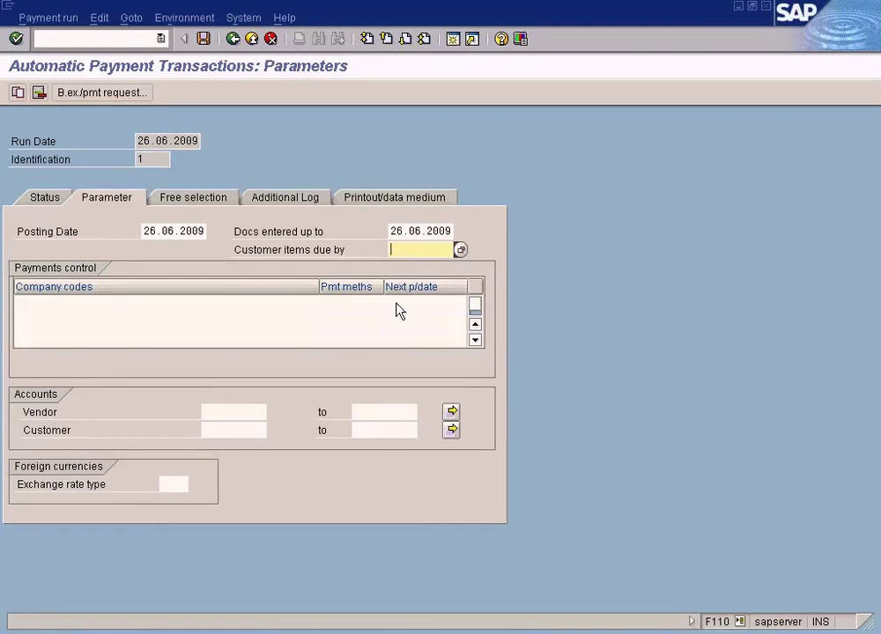
Step: Enter company code Sun in the first Payments control row
click(231, 411)
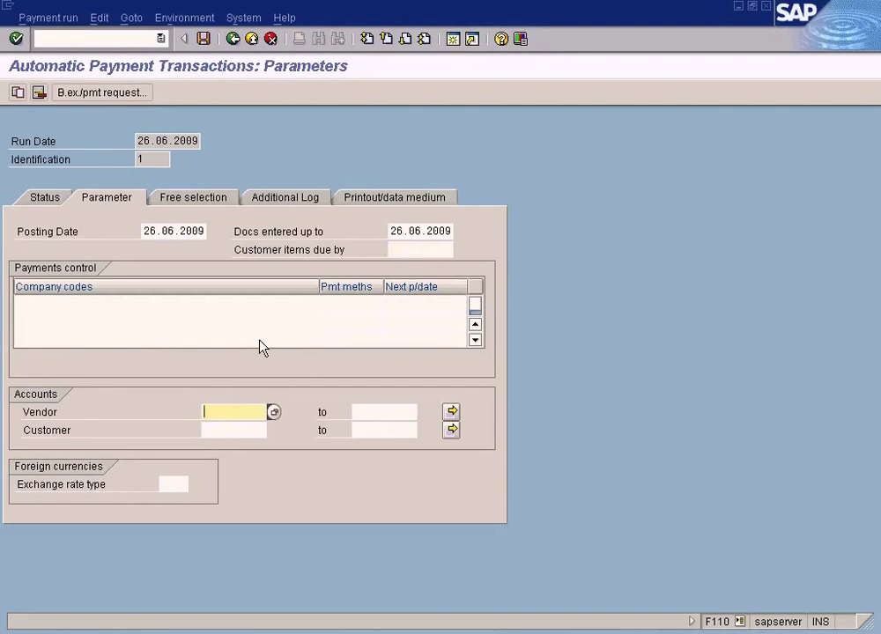
click(204, 304)
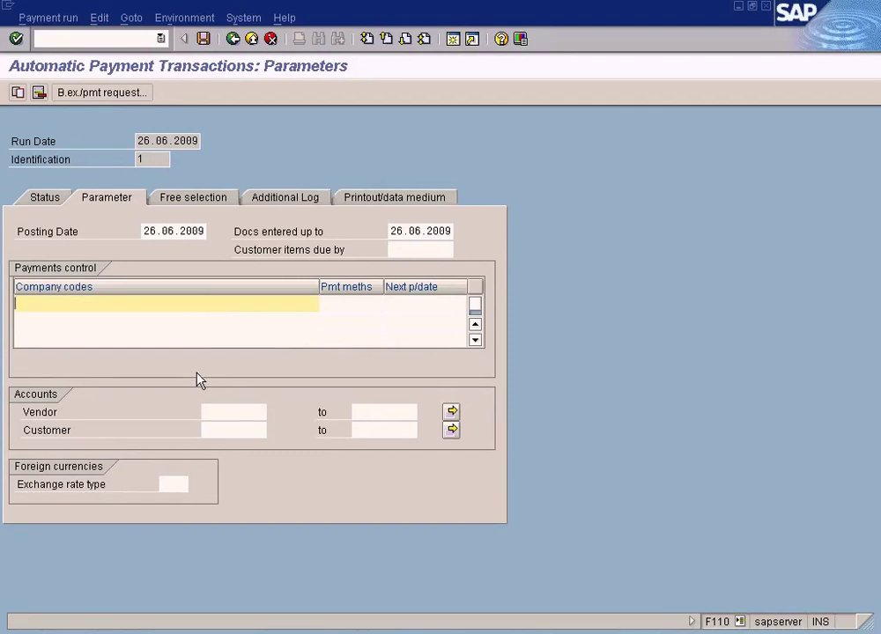
text(SUN)
key(BackSpace)
key(BackSpace)
key(BackSpace)
text(Sun ,Moon)
key(BackSpace)
key(BackSpace)
key(BackSpace)
key(BackSpace)
key(BackSpace)
key(BackSpace)
Step: Assign Bank Transfer (X) as Sun's payment method from the payment methods list
click(354, 304)
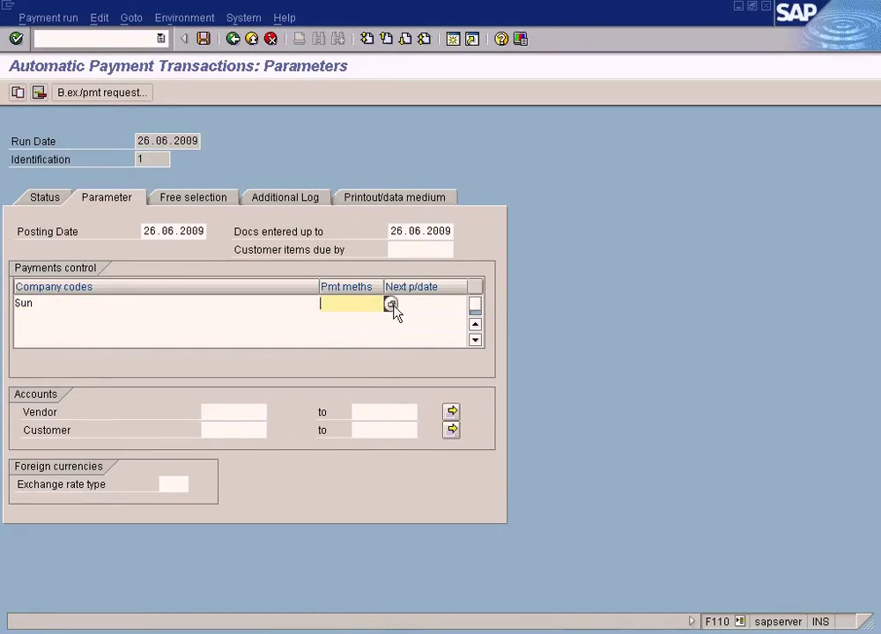
click(390, 303)
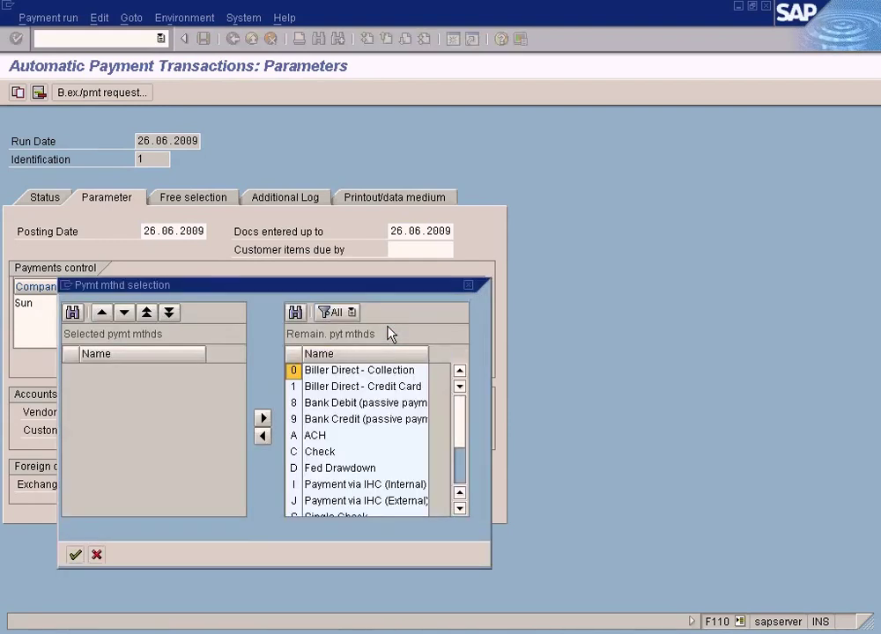
click(458, 487)
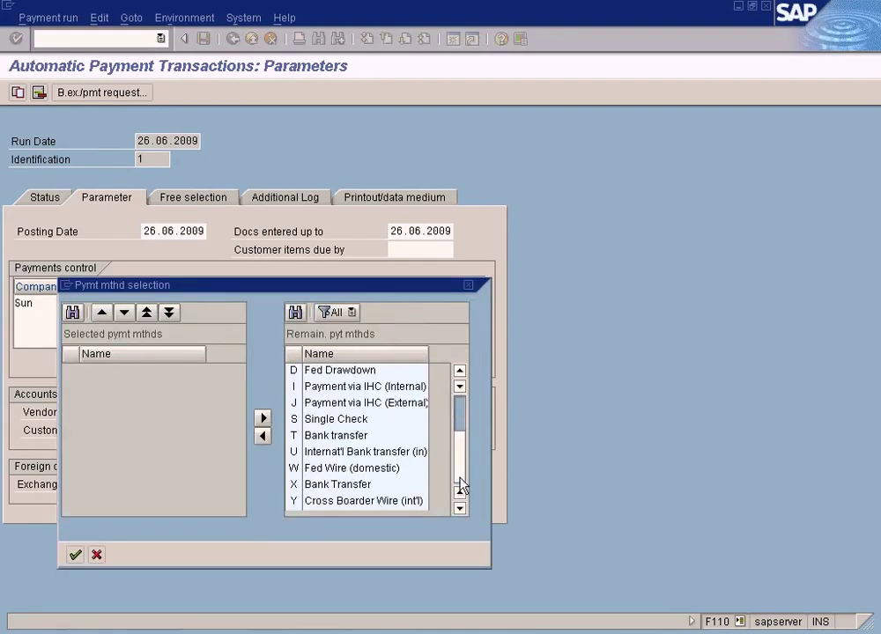
click(356, 485)
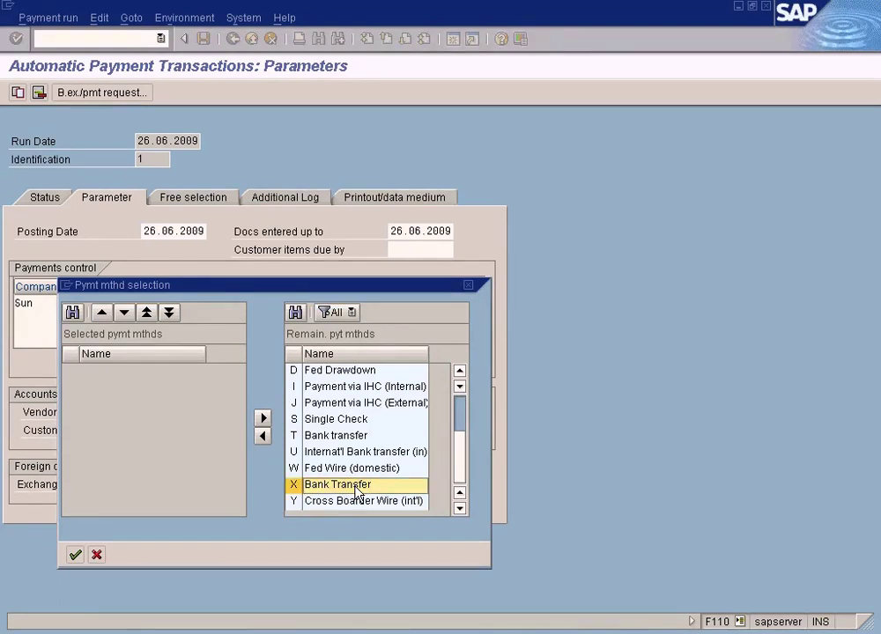
click(75, 555)
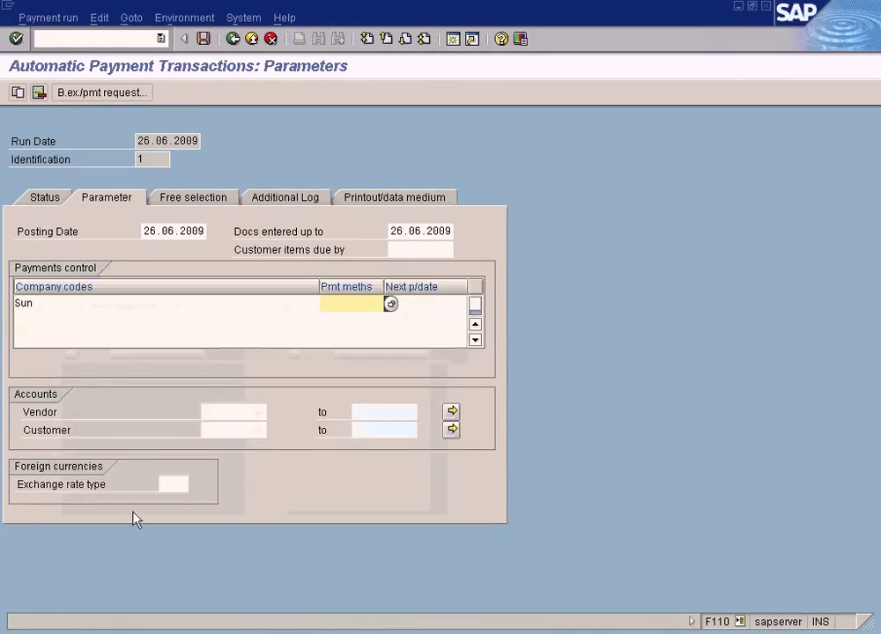
click(391, 304)
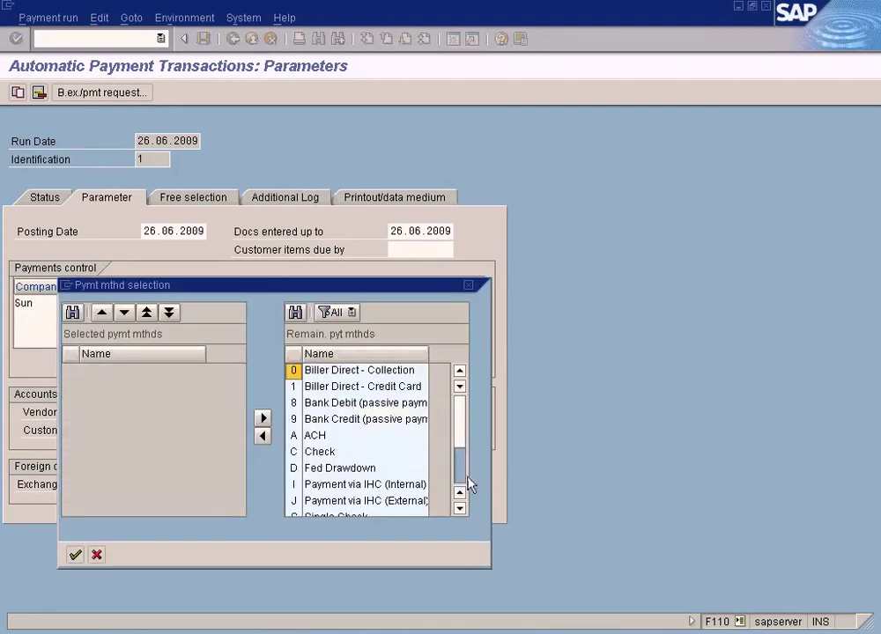
scroll(466, 483, down, 2)
click(295, 485)
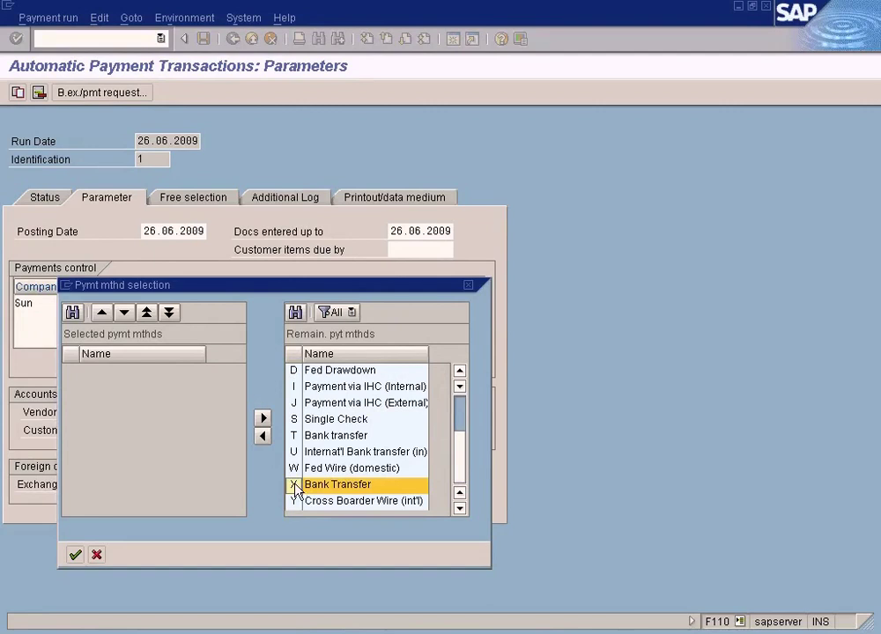
click(262, 435)
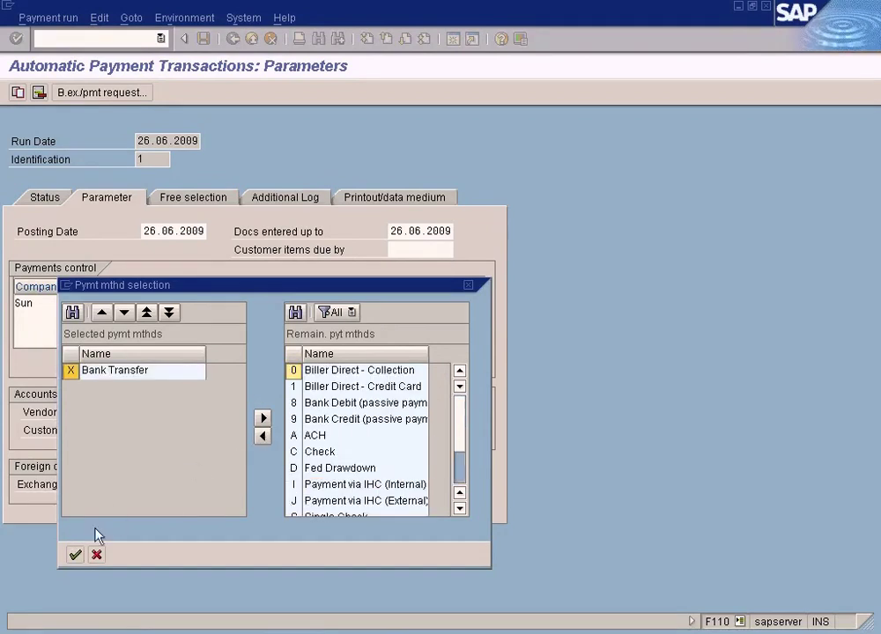
click(75, 554)
click(384, 303)
click(350, 303)
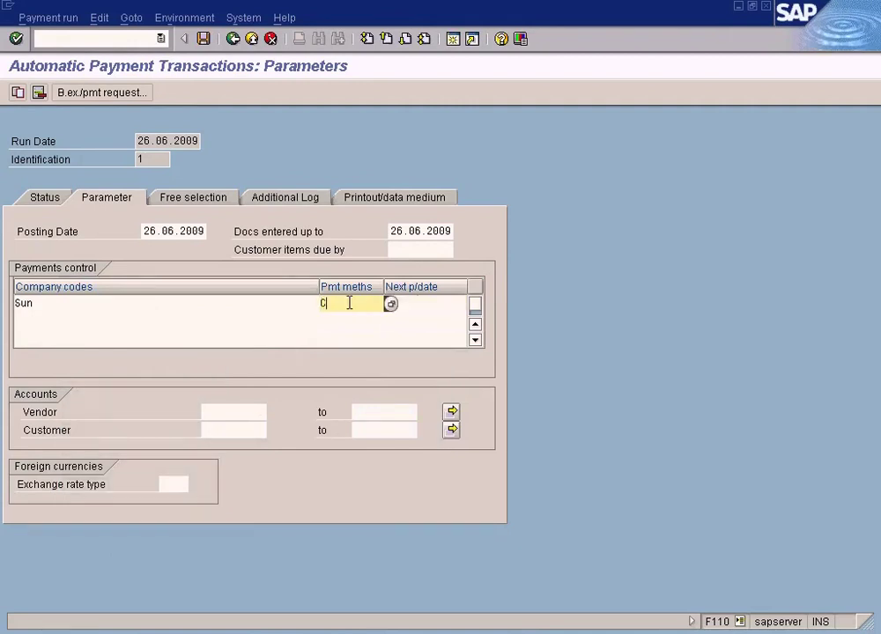
Step: Enter 10.09.2009 in the Next p/date cell of the Sun row
key(Tab)
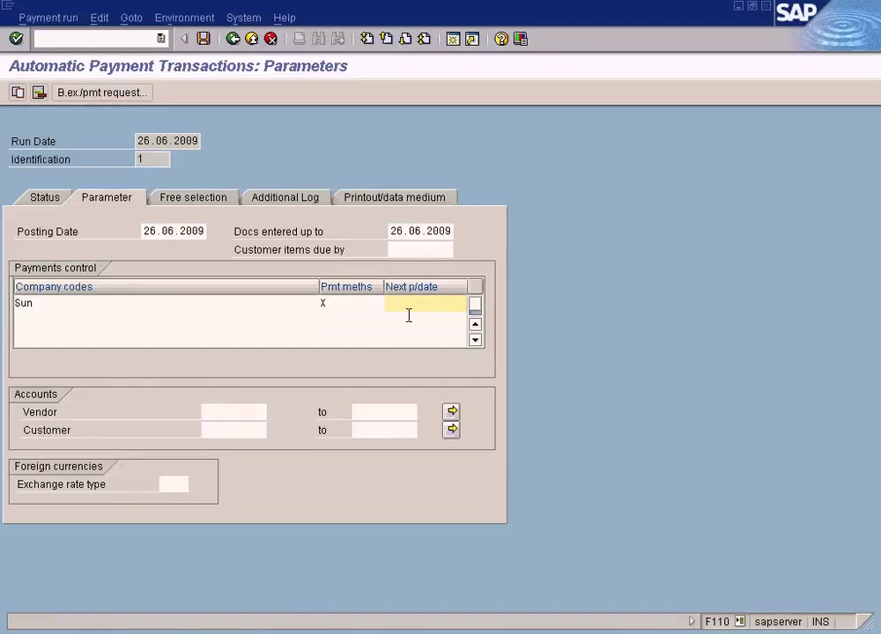
text(10)
text(.06)
key(BackSpace)
text(3)
text(.2009)
key(Left)
key(Left)
key(Left)
key(Left)
key(Left)
key(Left)
key(Delete)
text(9)
drag(455, 302, 332, 300)
click(398, 229)
click(414, 231)
click(407, 303)
click(415, 234)
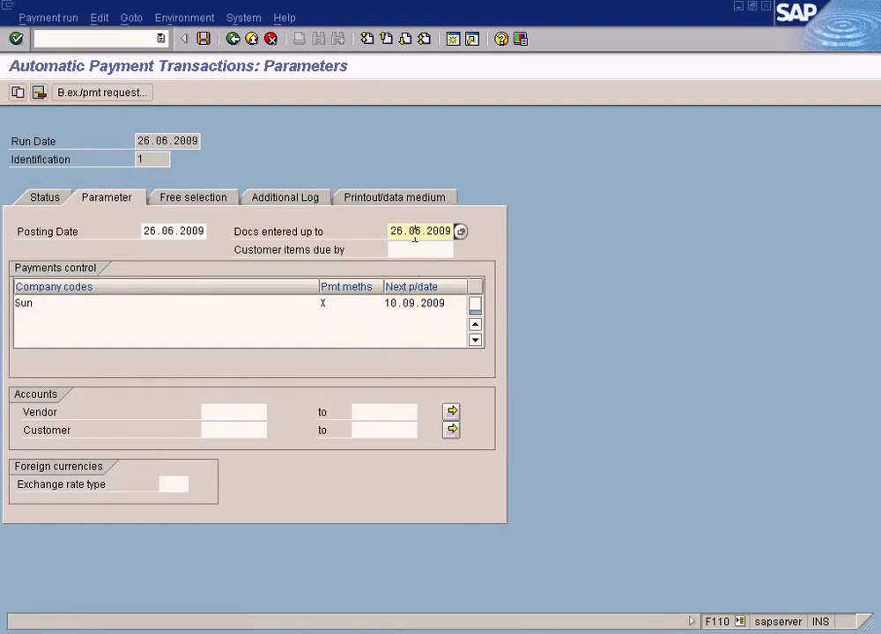
click(420, 303)
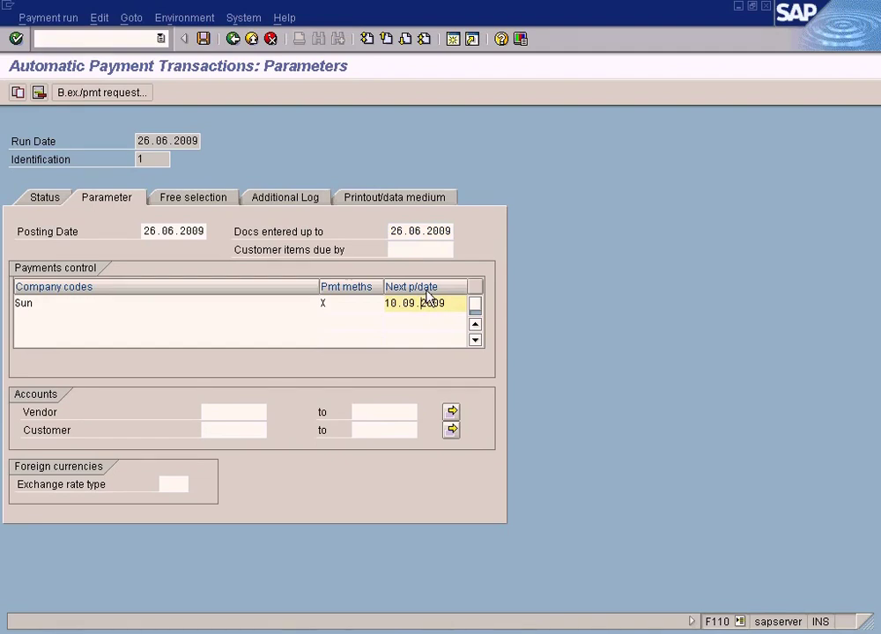
drag(449, 303, 347, 301)
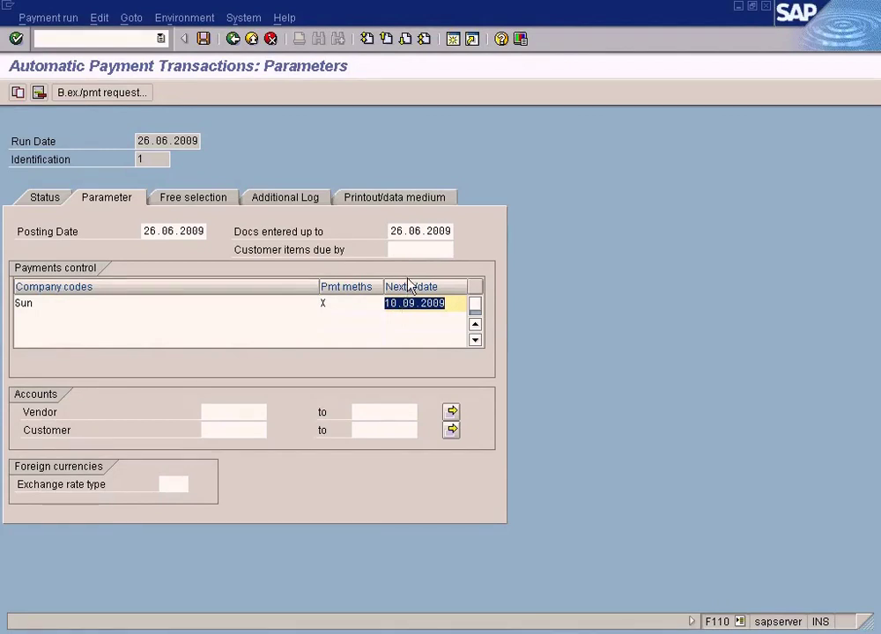
click(394, 305)
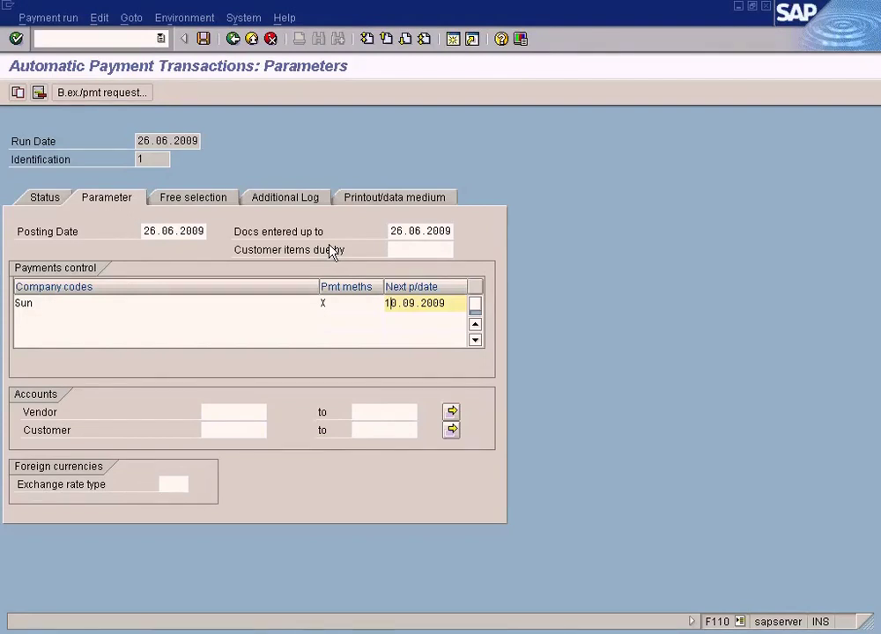
click(395, 248)
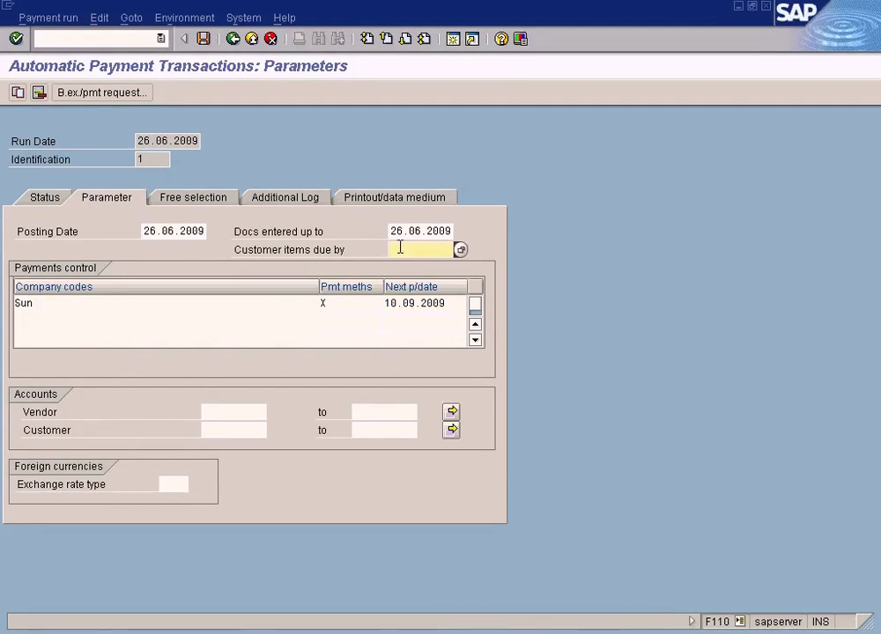
click(421, 303)
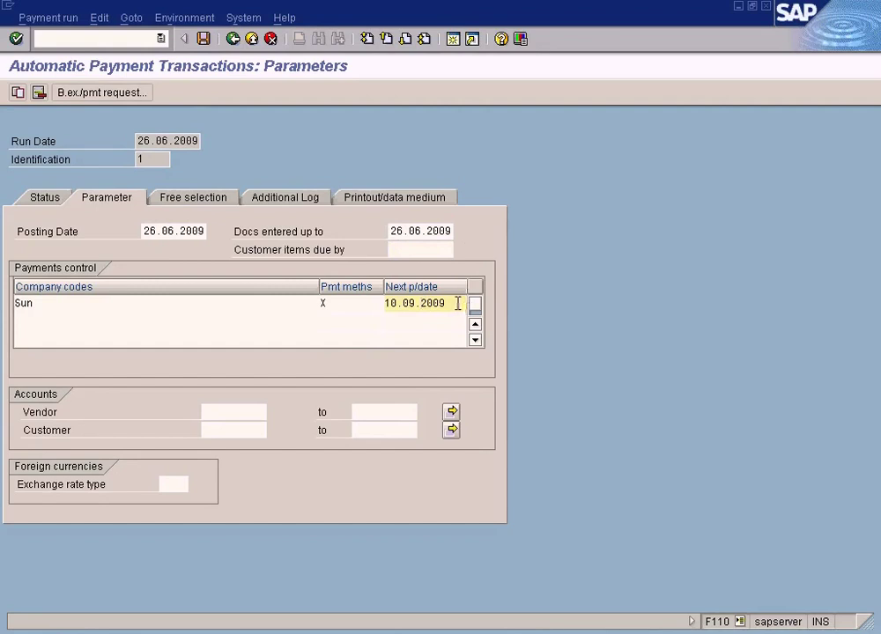
Step: Paste 26.06.2009 into Next p/date and change its month to give 26.07.2009
drag(392, 234, 483, 231)
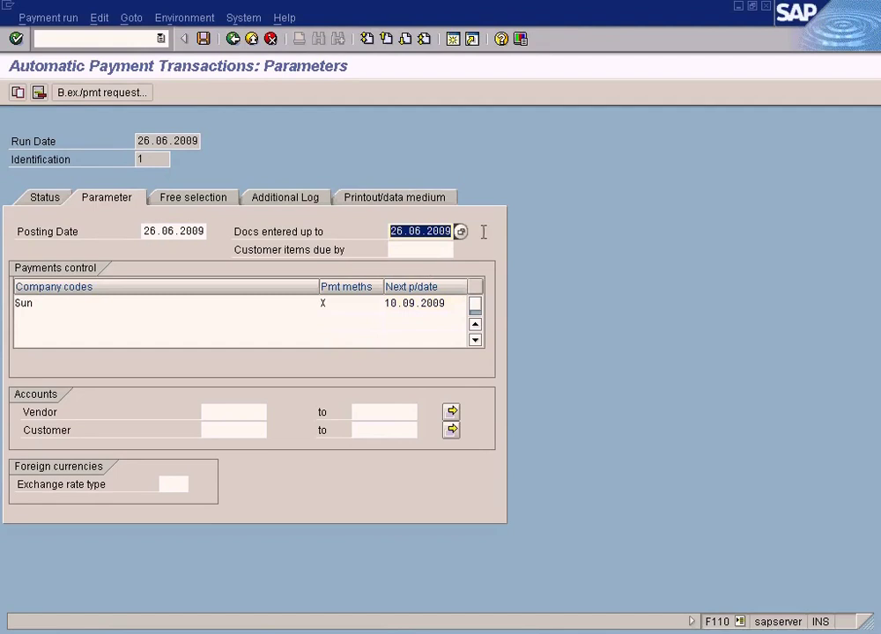
key(ctrl+c)
drag(456, 303, 350, 299)
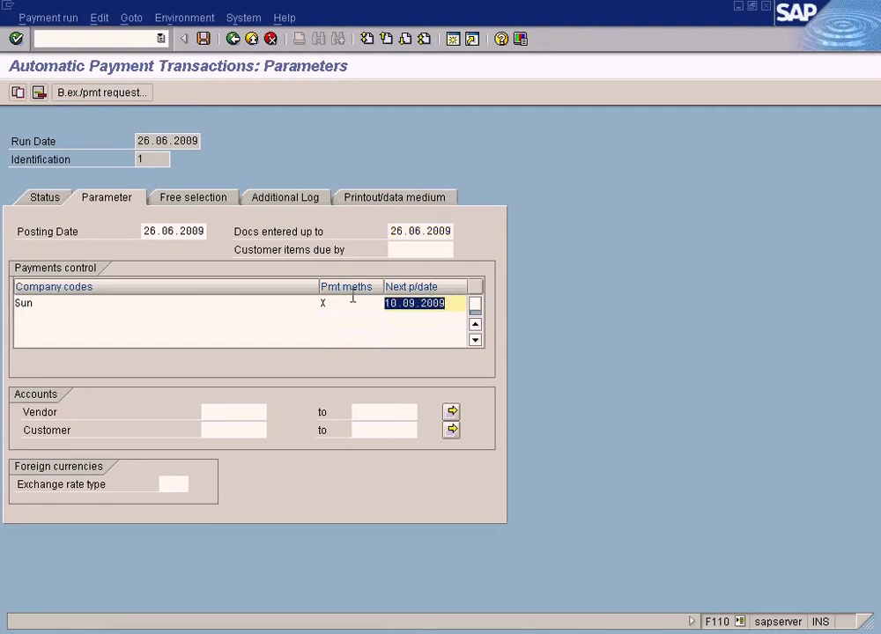
key(ctrl+v)
key(Left)
key(Left)
key(Left)
key(Left)
key(Left)
key(BackSpace)
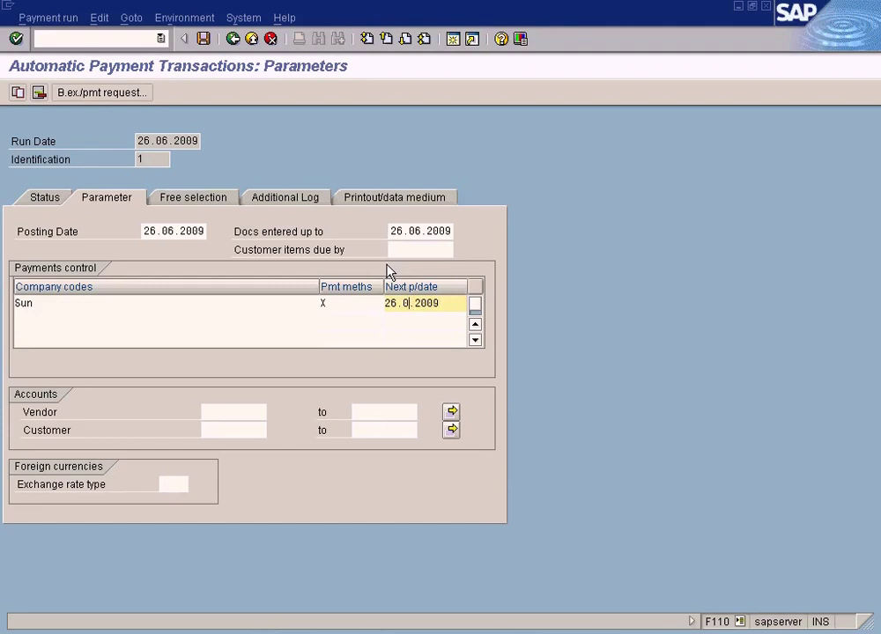
text(7)
click(428, 250)
click(429, 231)
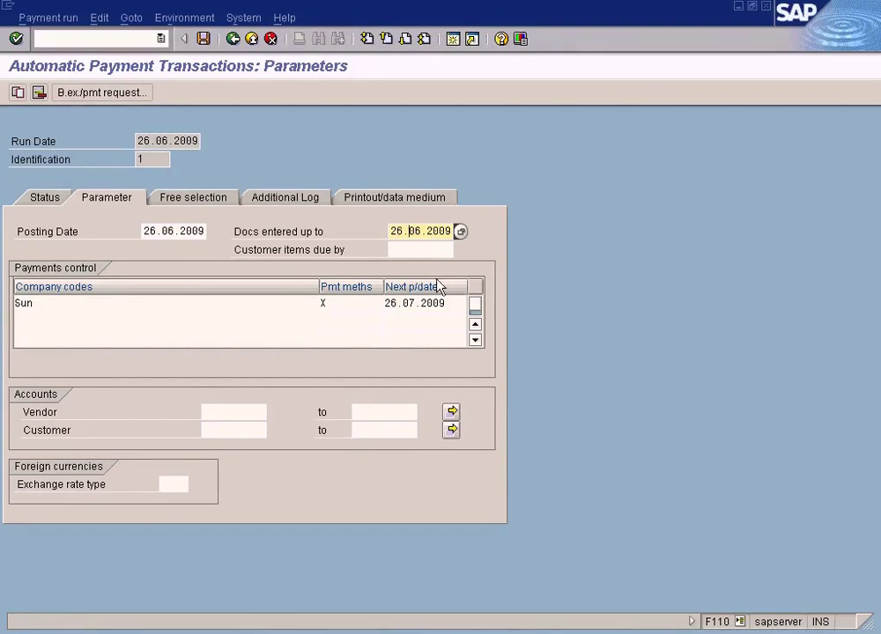
drag(455, 303, 366, 304)
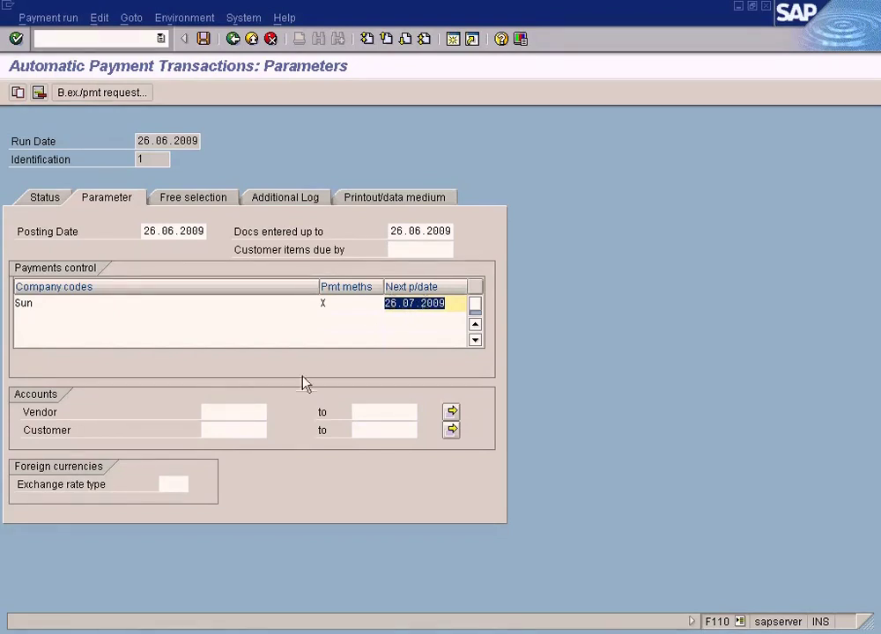
click(245, 413)
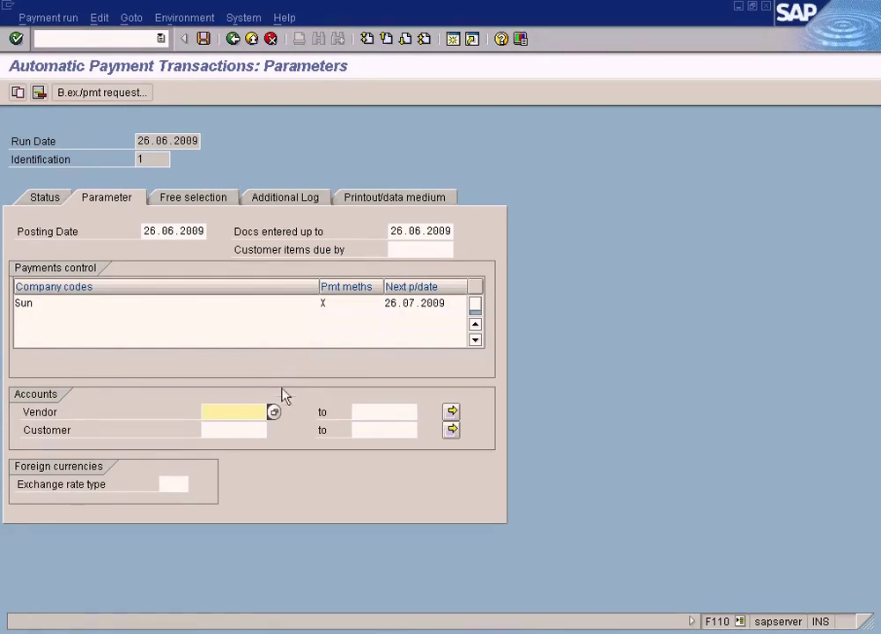
Step: Pick vendor account 400001 from the search help, leaving the upper vendor bound empty
click(274, 412)
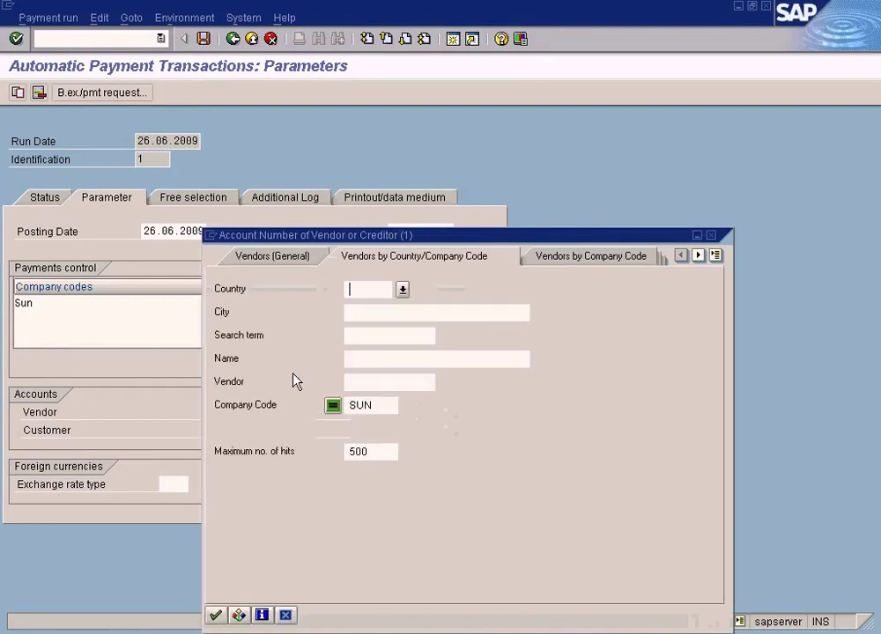
click(215, 616)
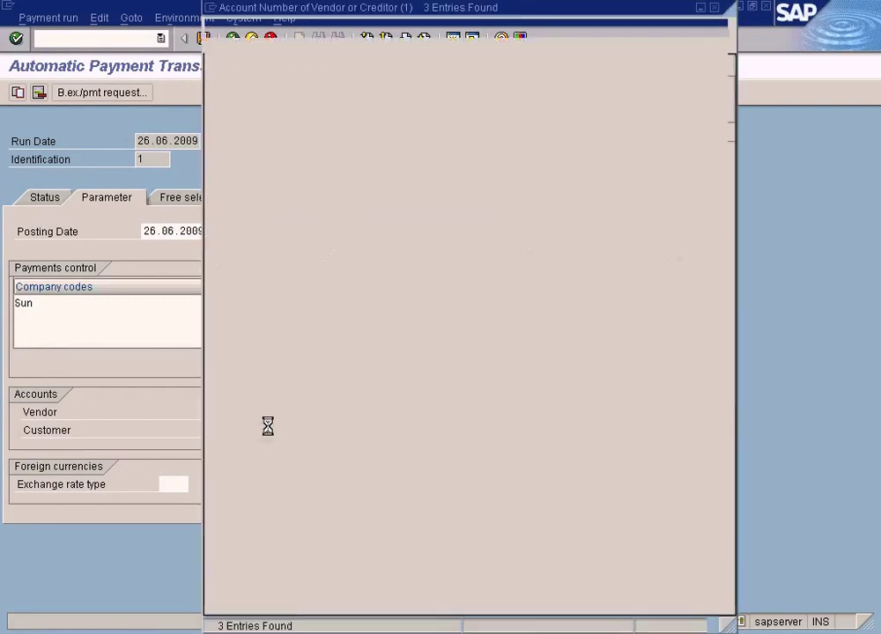
double_click(293, 171)
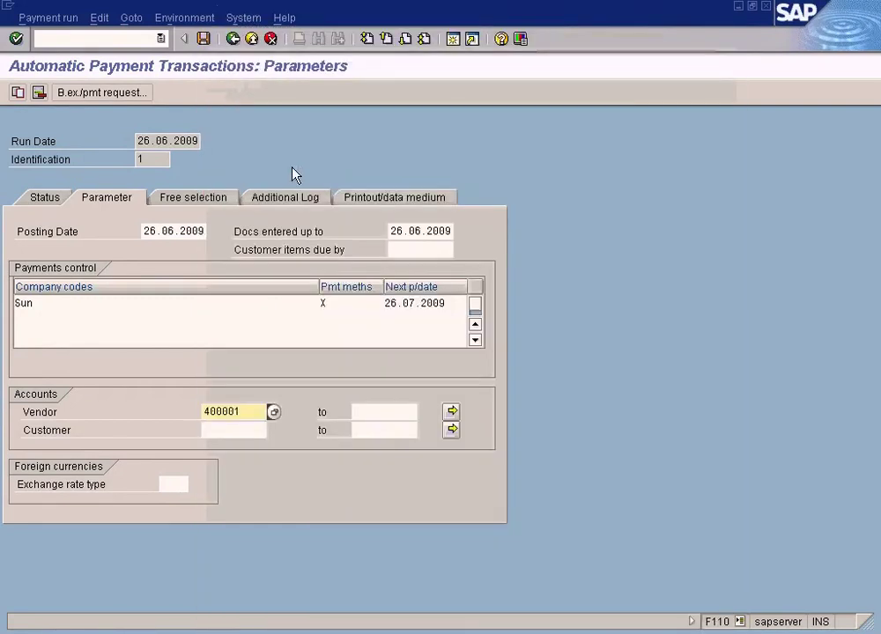
drag(249, 413, 169, 405)
key(ctrl+c)
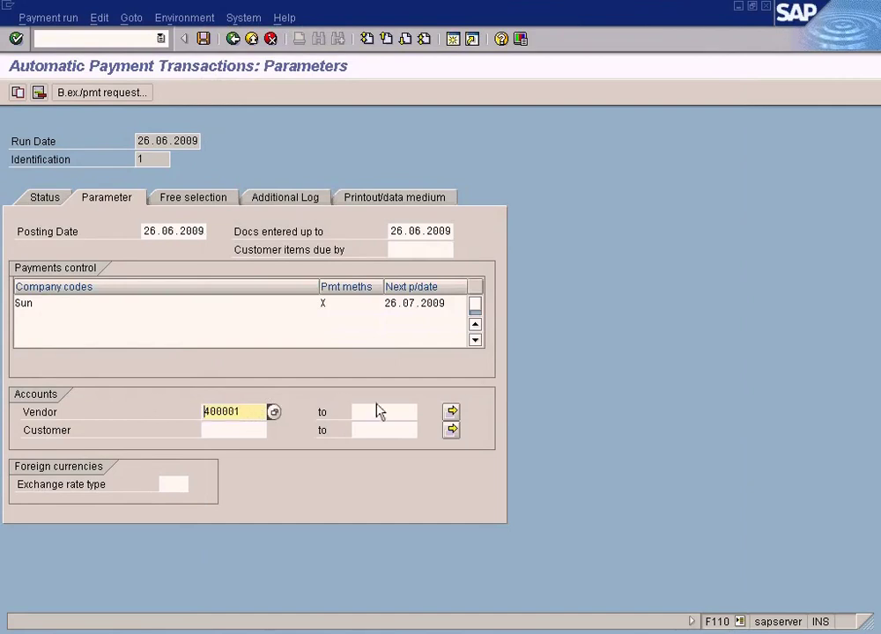
click(382, 410)
key(ctrl+v)
key(BackSpace)
text(3)
key(BackSpace)
key(BackSpace)
key(BackSpace)
key(BackSpace)
key(BackSpace)
key(BackSpace)
click(204, 412)
Step: Switch between the Free selection, Additional Log and Parameter tabs, ending on Free selection
click(212, 197)
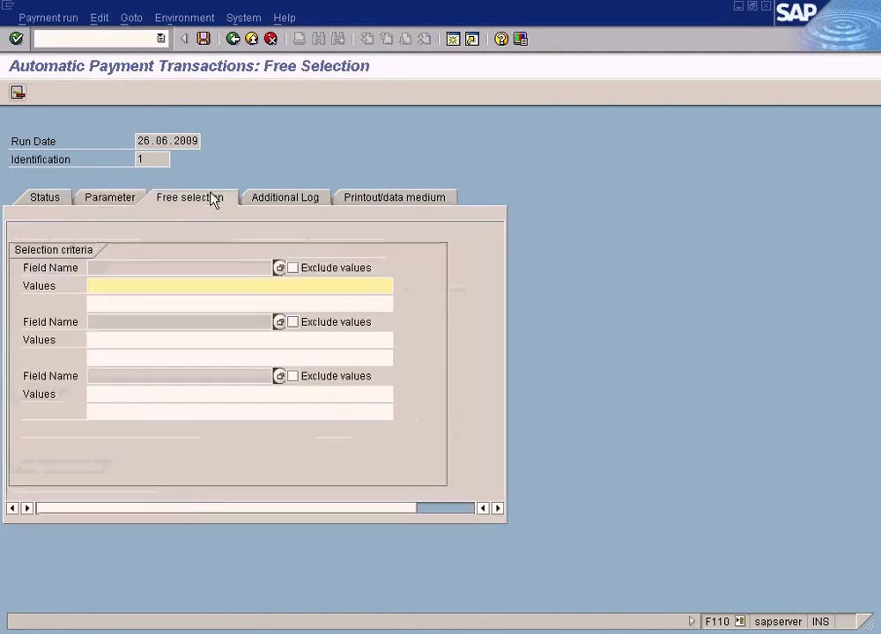
click(276, 198)
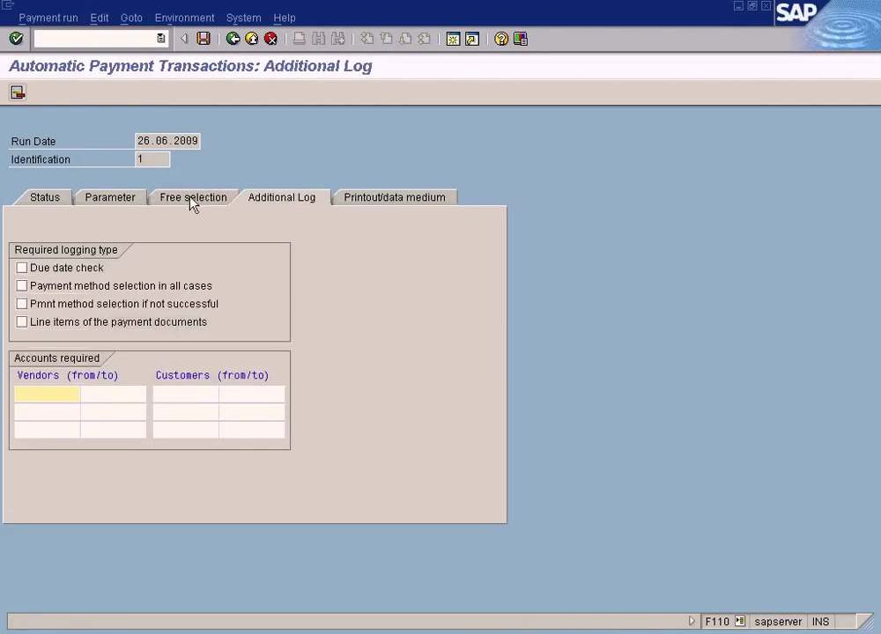
click(193, 203)
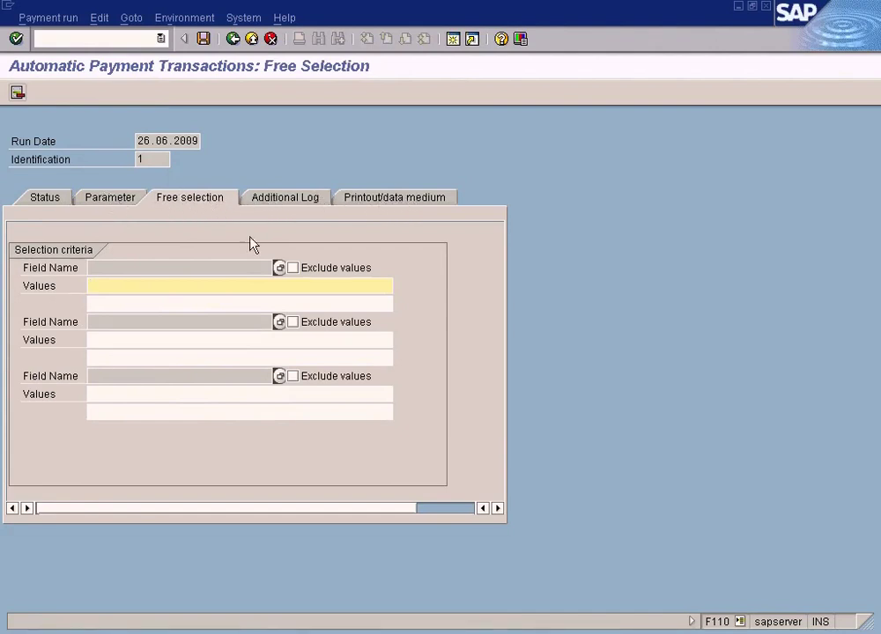
click(119, 198)
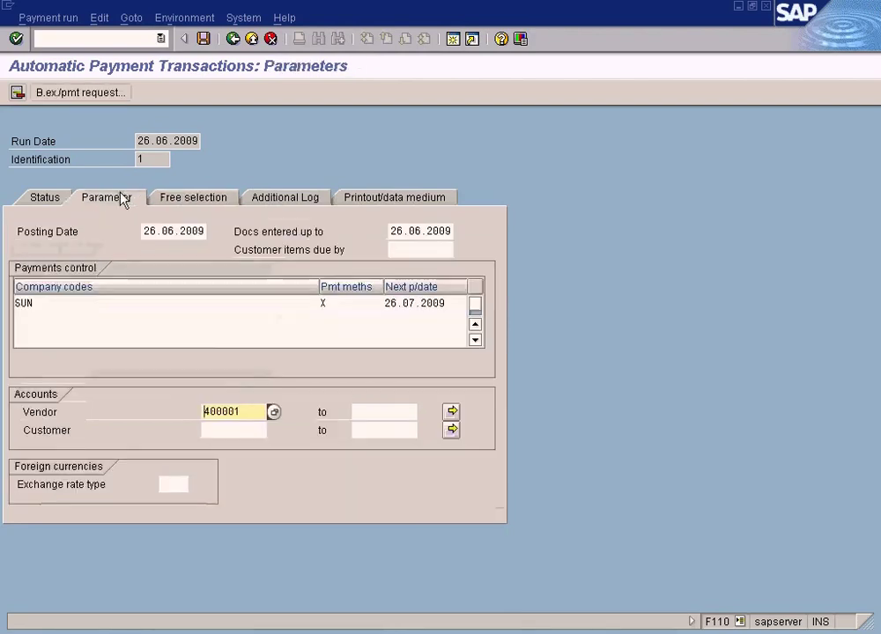
drag(245, 407, 165, 408)
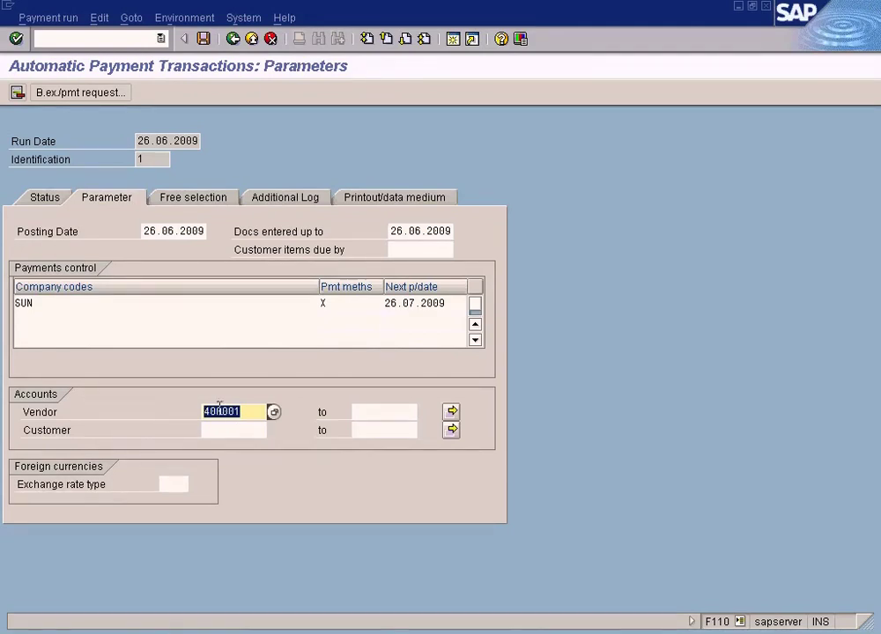
click(214, 201)
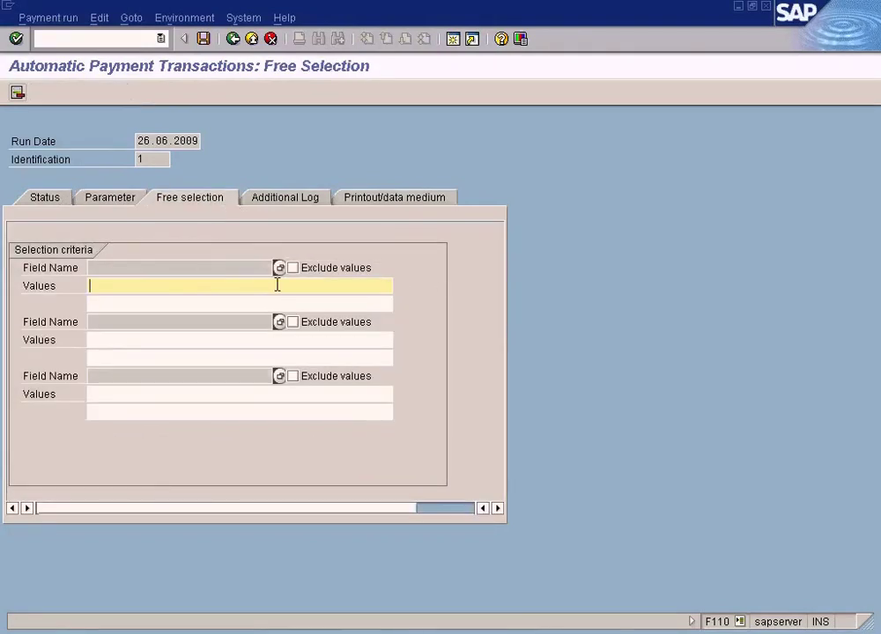
click(127, 199)
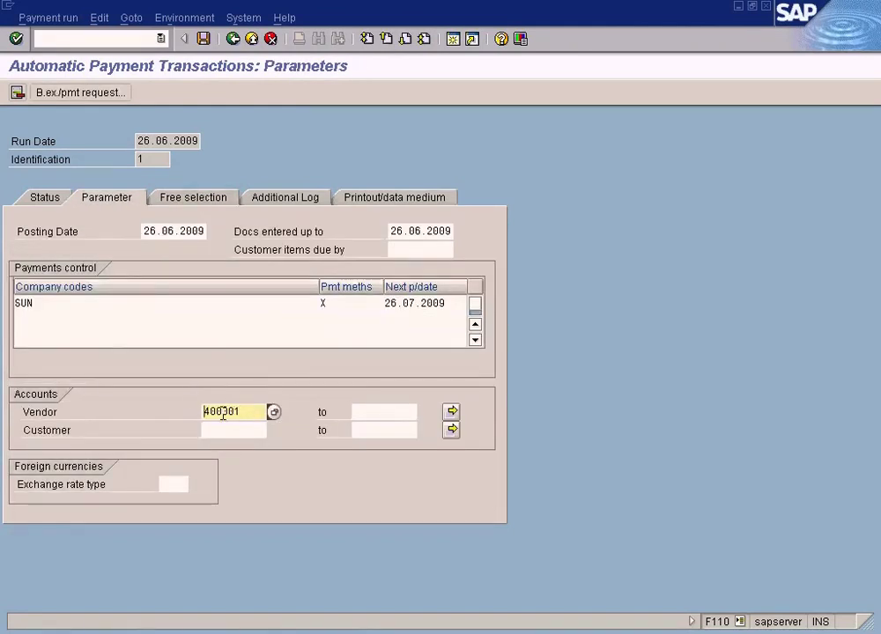
click(205, 199)
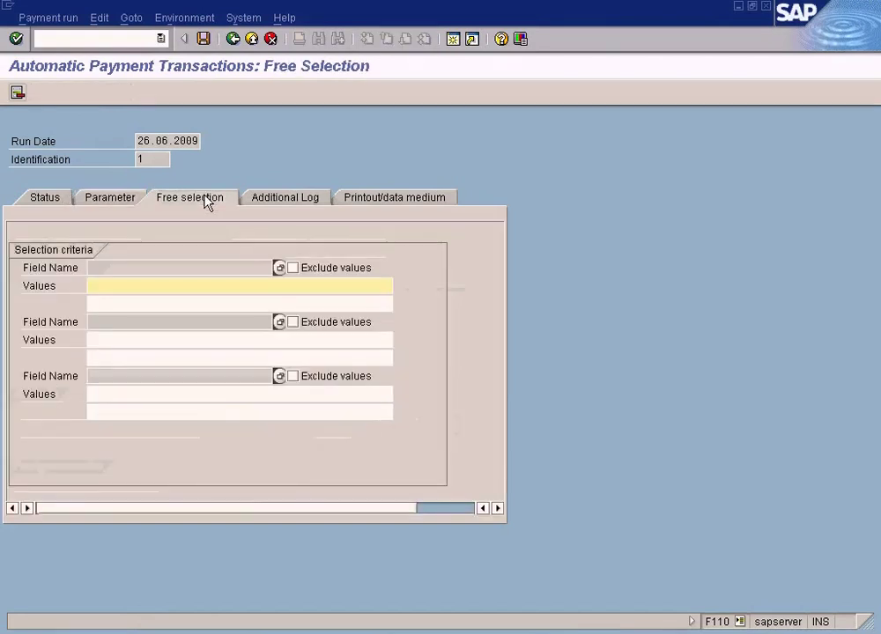
Step: Choose Document Number as the first free-selection field
click(279, 268)
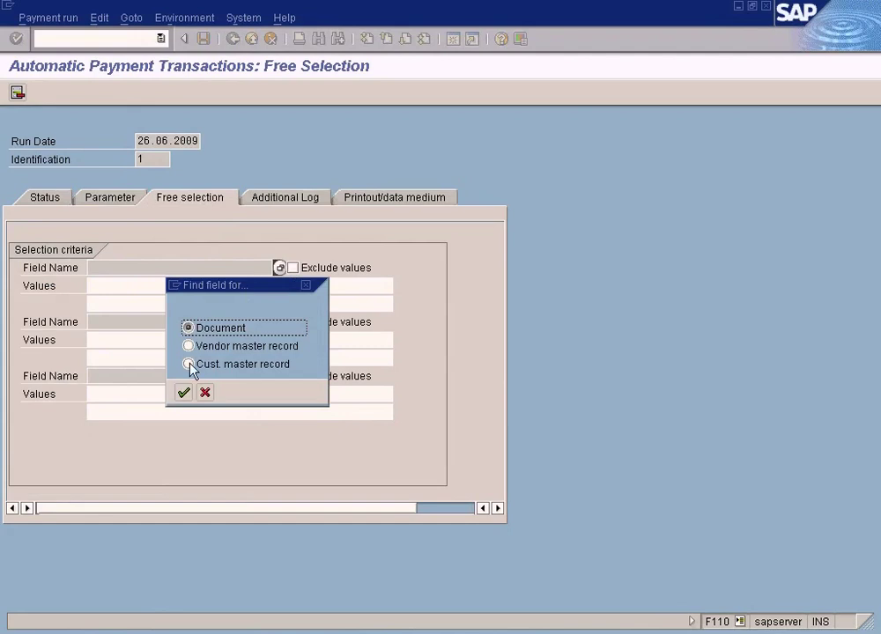
key(Return)
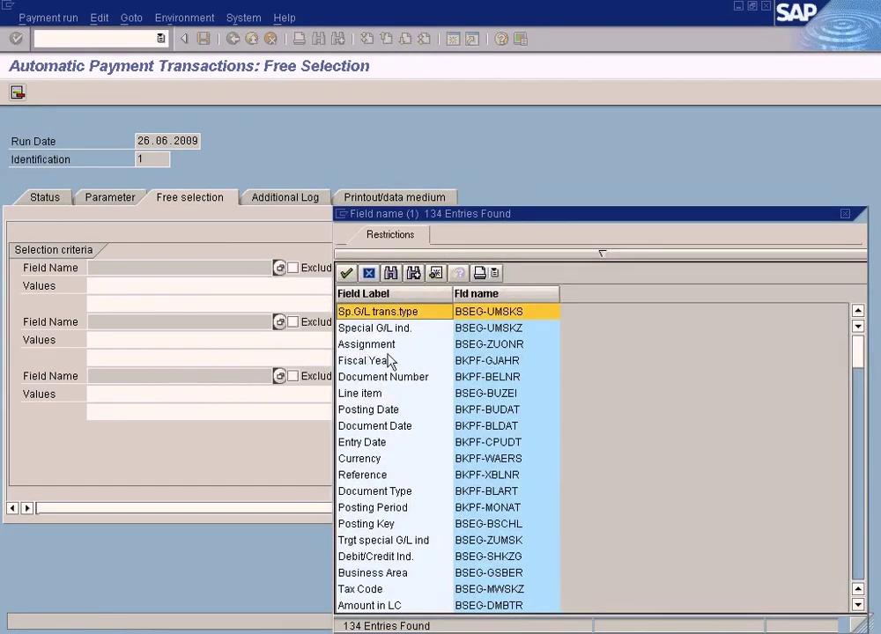
double_click(401, 377)
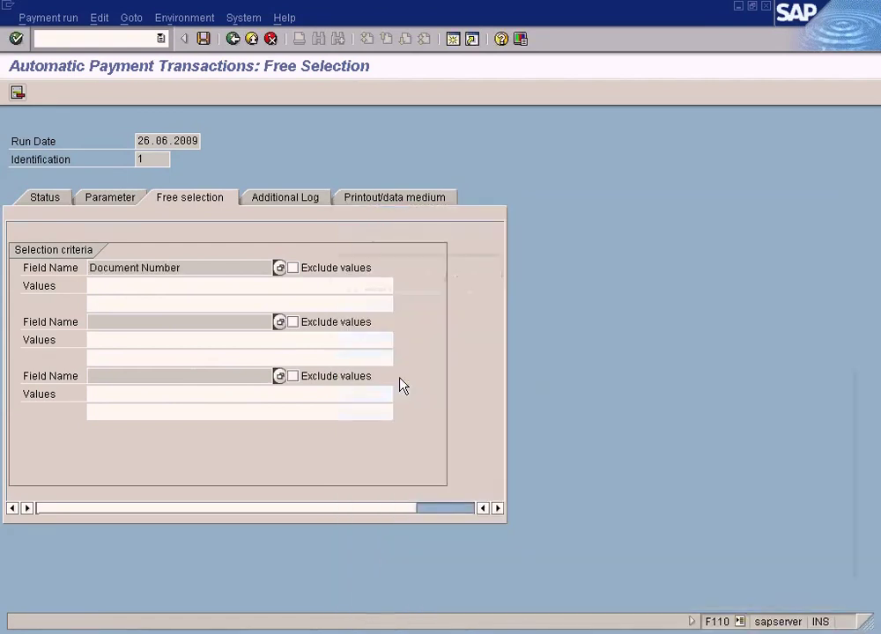
Step: Enter value 10000043 for Document Number and tick Exclude values
click(215, 284)
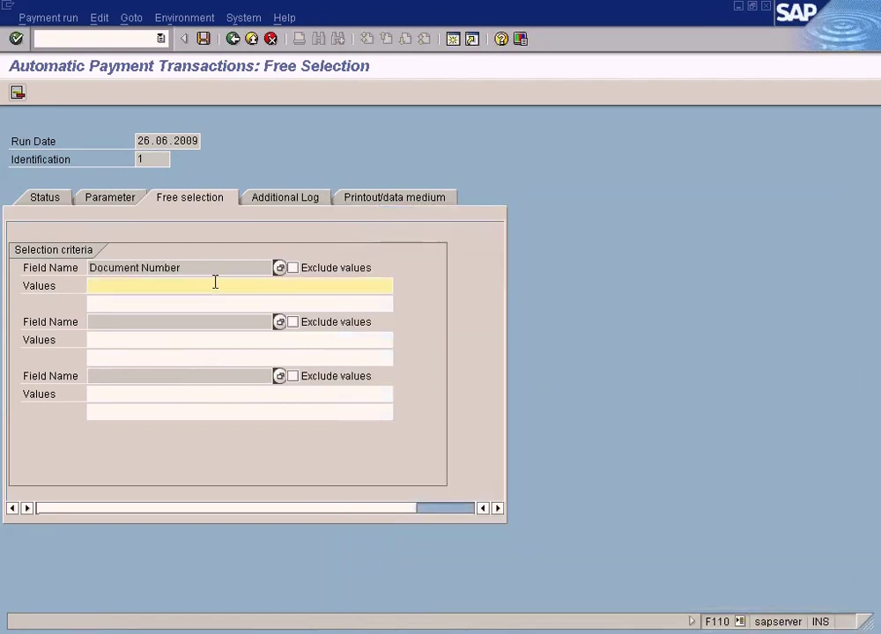
text(4000)
key(BackSpace)
key(BackSpace)
key(BackSpace)
key(BackSpace)
key(BackSpace)
text(100000)
drag(165, 286, 88, 286)
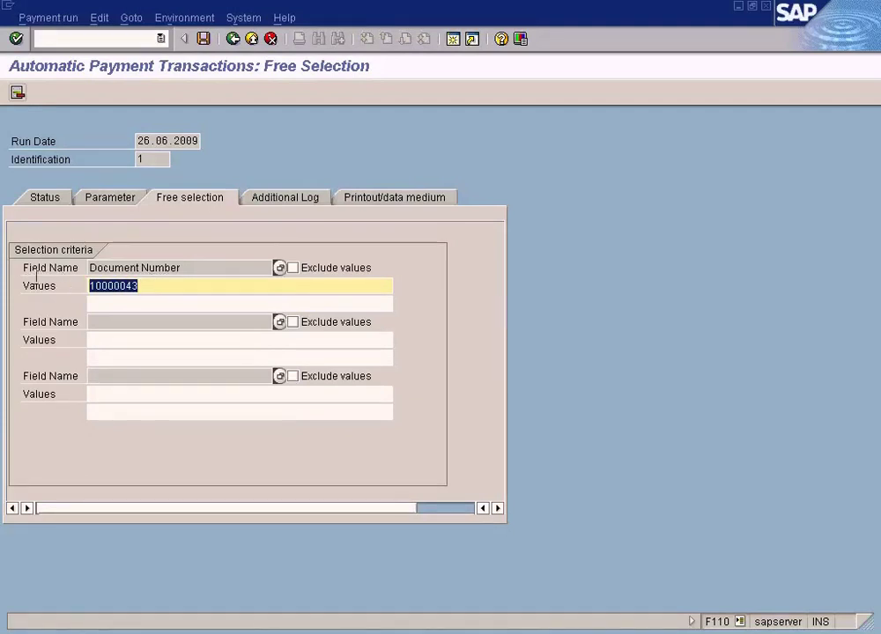
click(167, 287)
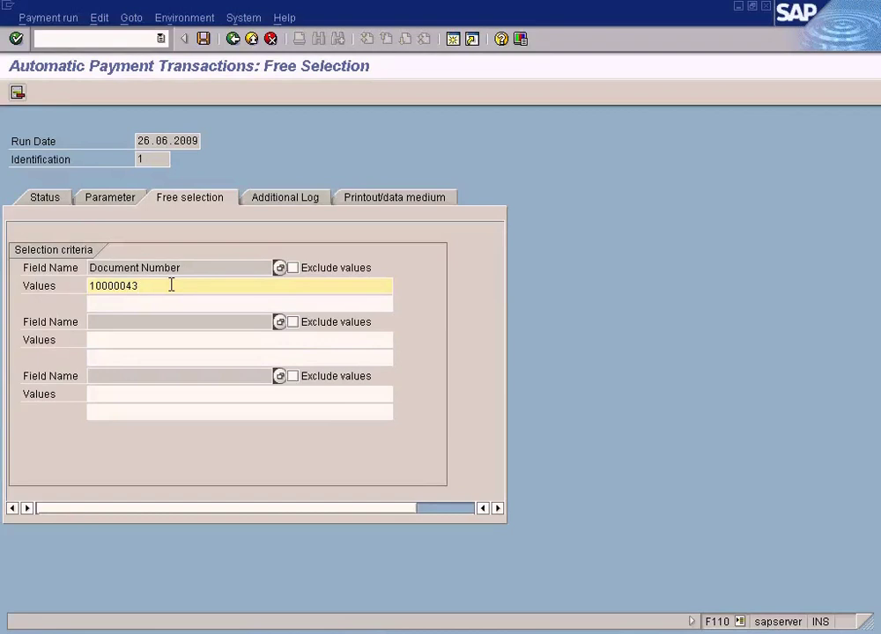
drag(165, 286, 33, 284)
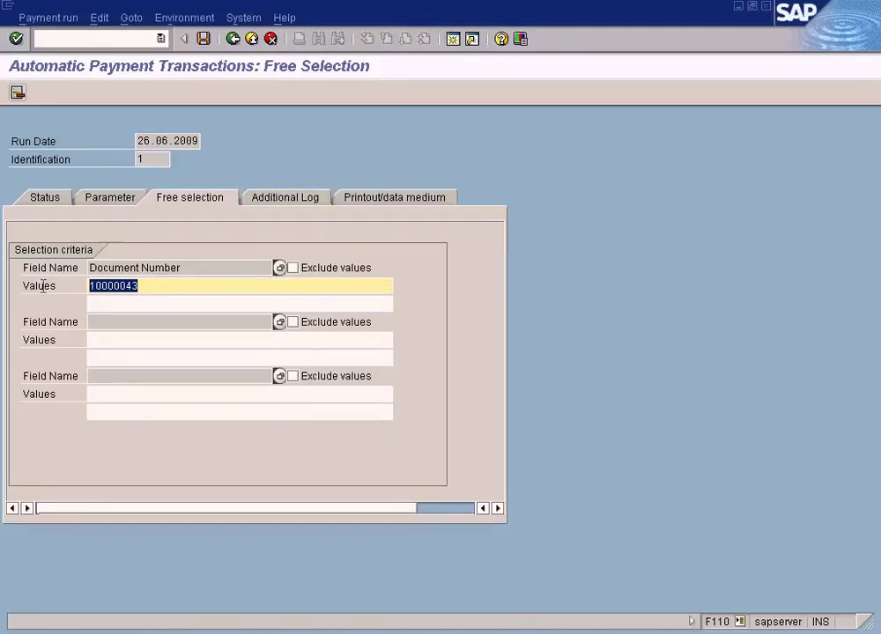
click(297, 272)
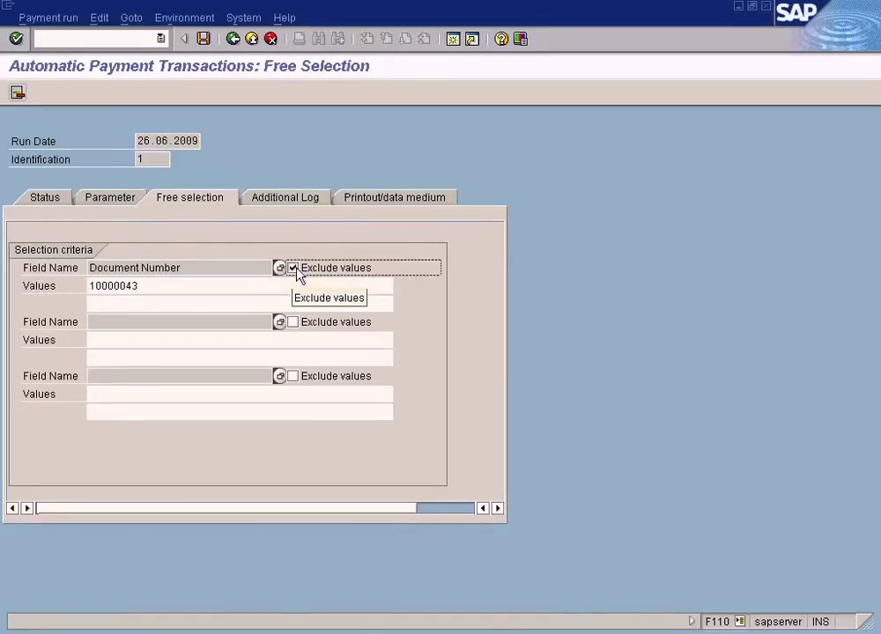
drag(156, 288, 49, 285)
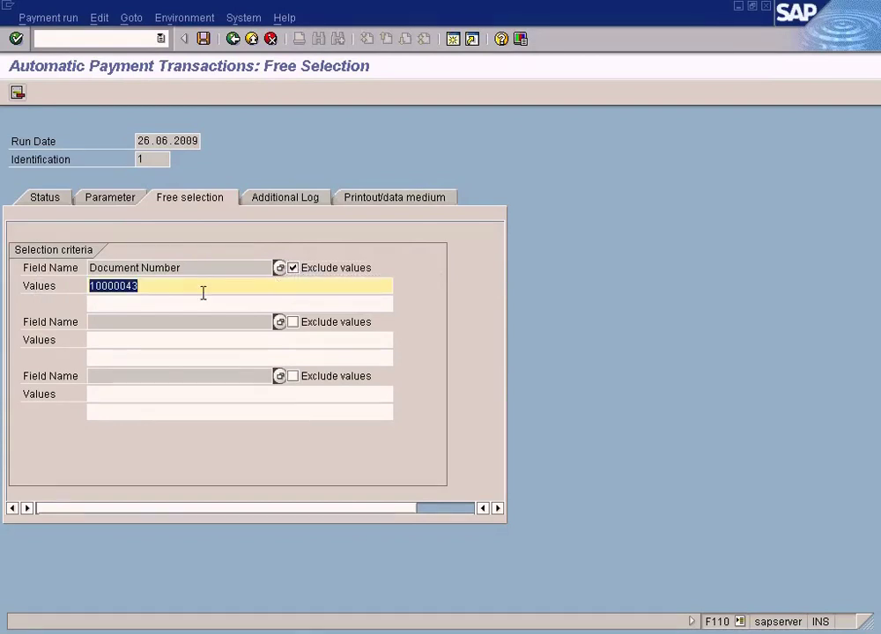
Step: Untick and re-tick Exclude values for document number 10000043
click(296, 268)
drag(141, 287, 9, 277)
click(291, 270)
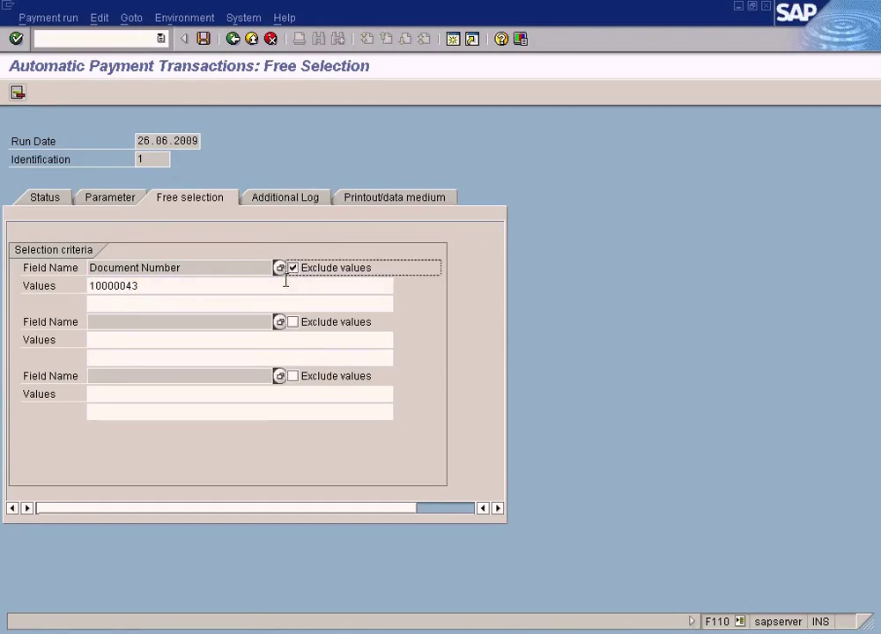
drag(165, 286, 26, 276)
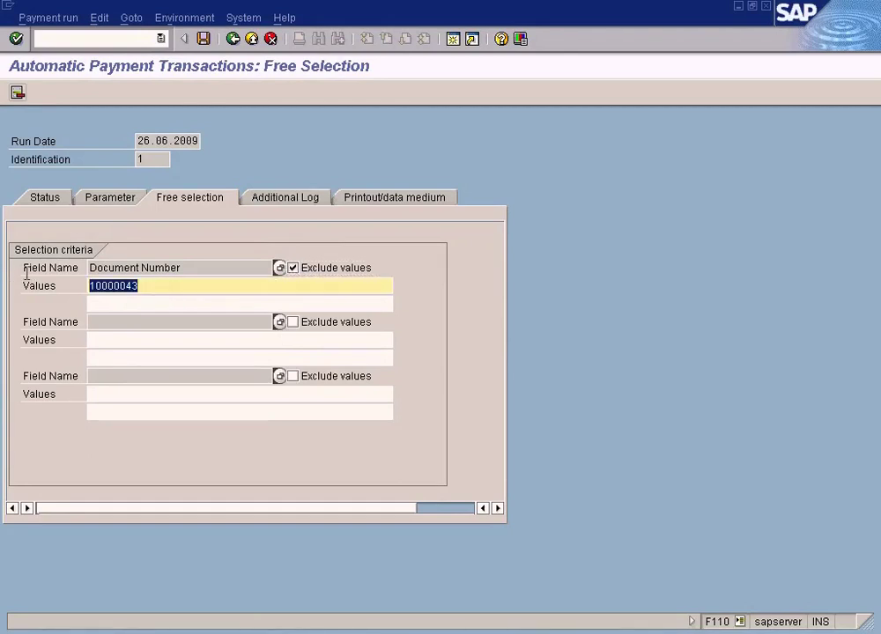
Step: Browse the Document field list, close it, and select Vendor master record as the field source
click(280, 269)
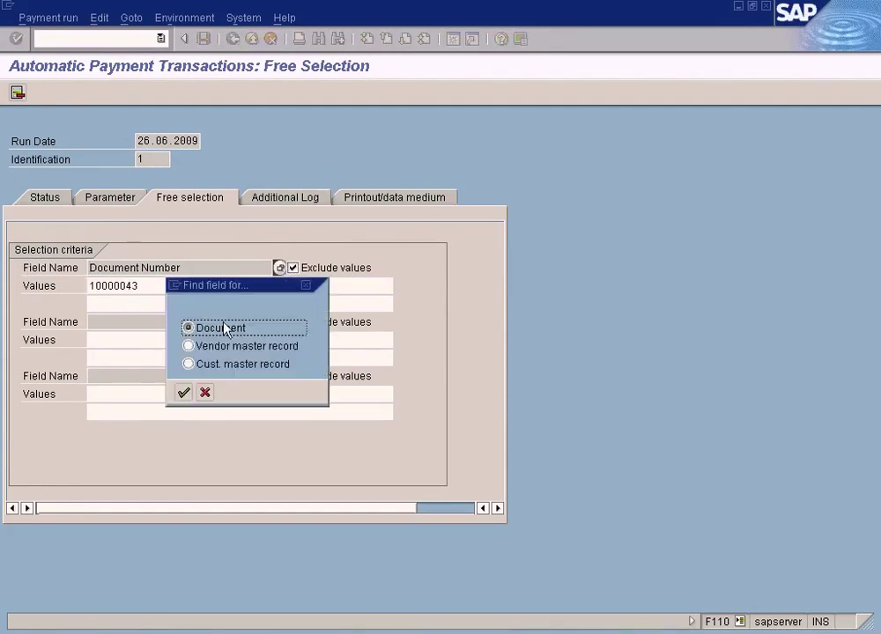
click(183, 392)
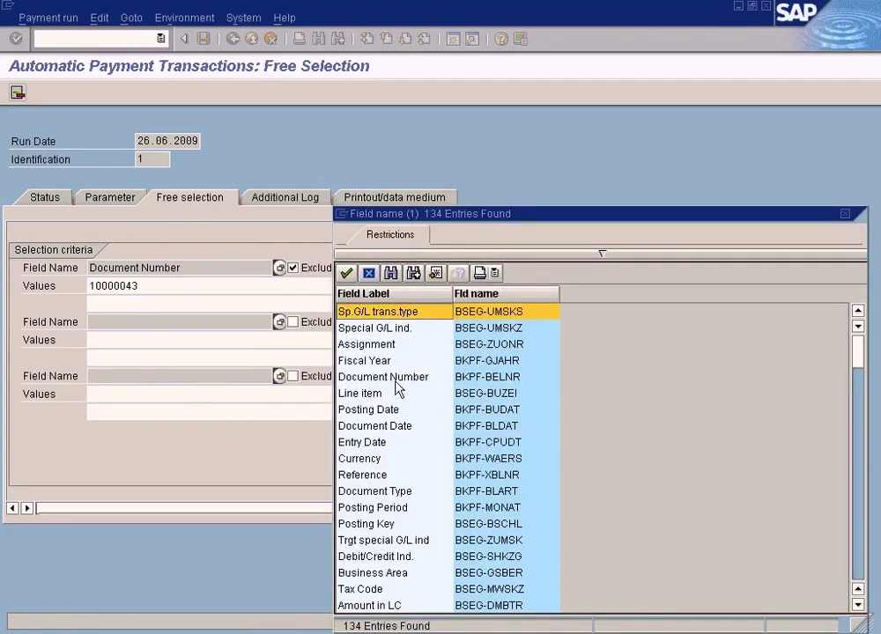
click(391, 410)
click(388, 428)
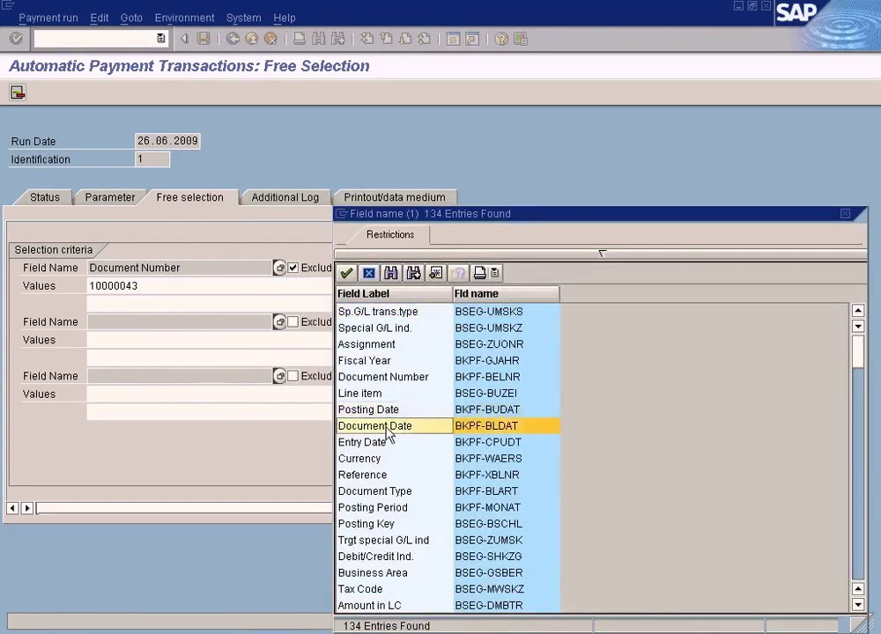
click(378, 459)
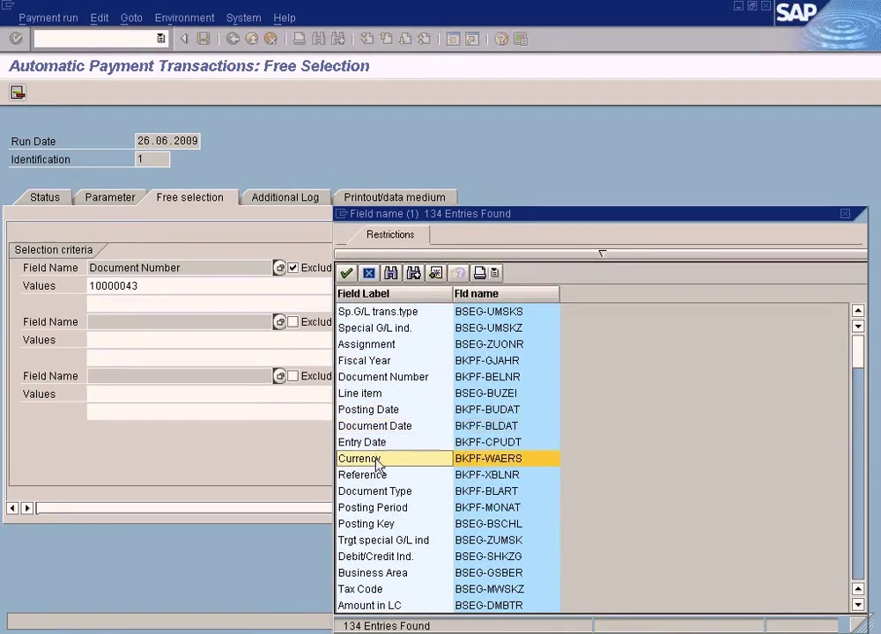
scroll(640, 488, down, 11)
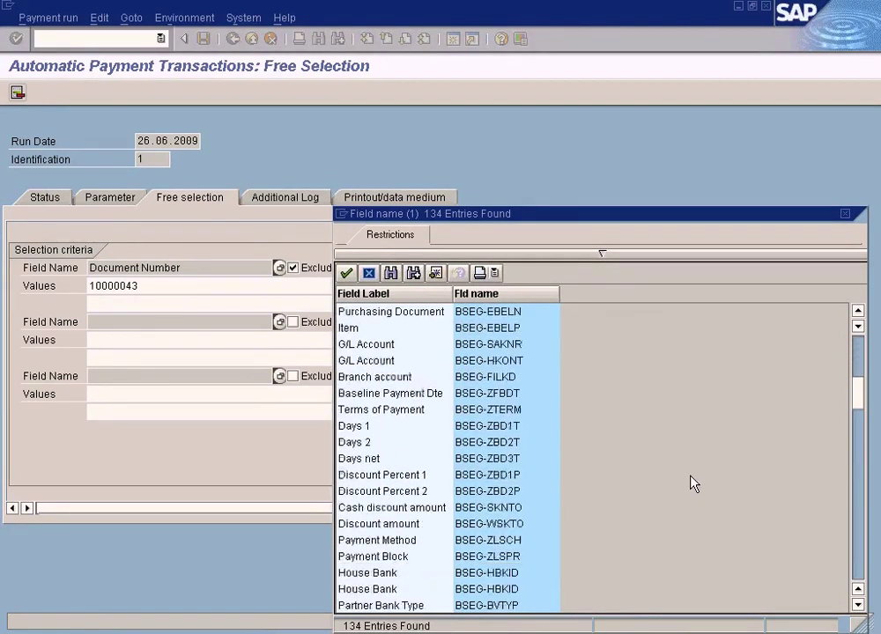
scroll(859, 366, down, 4)
scroll(862, 361, up, 3)
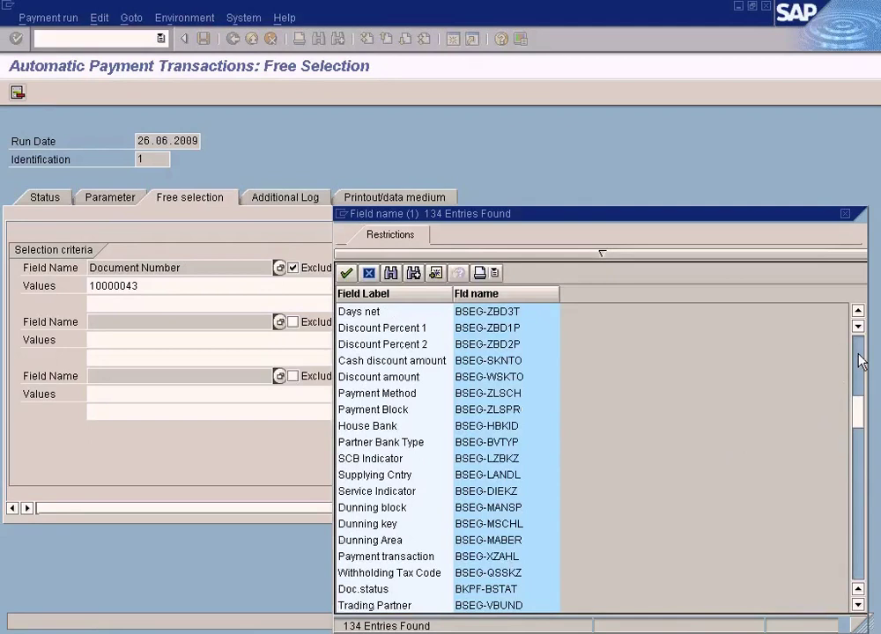
scroll(859, 357, up, 10)
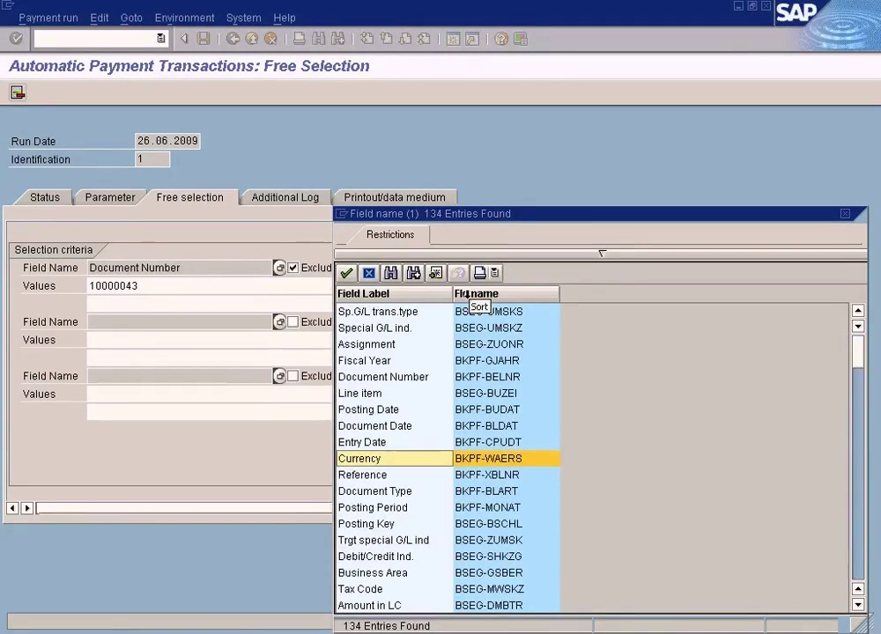
click(843, 215)
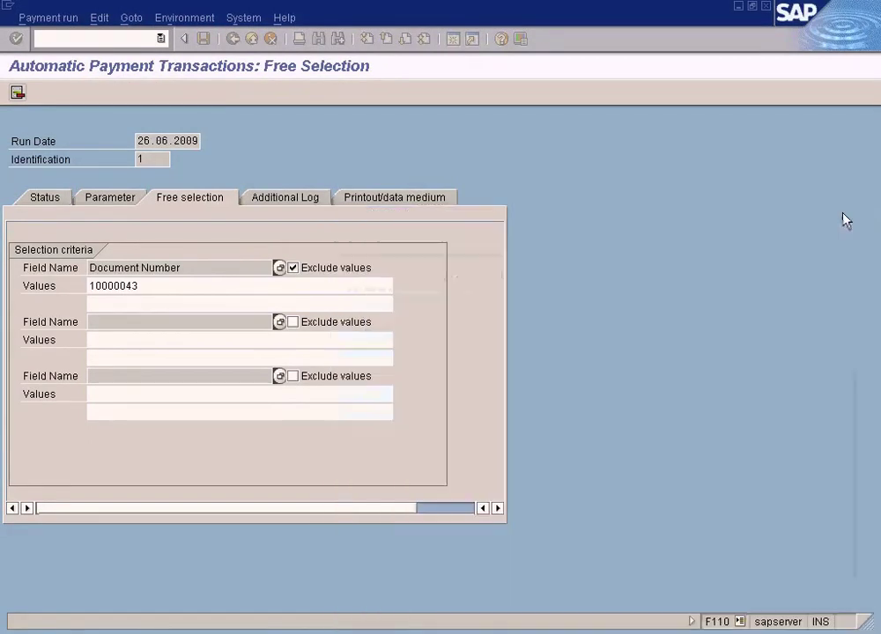
click(279, 268)
click(246, 345)
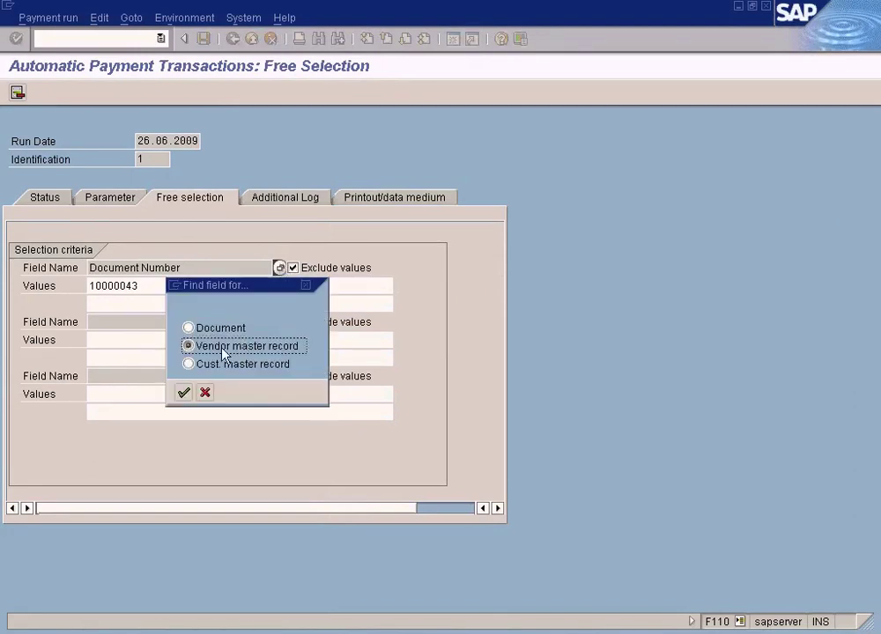
Step: Scroll through the 156 vendor master record fields and close the list without choosing
click(184, 393)
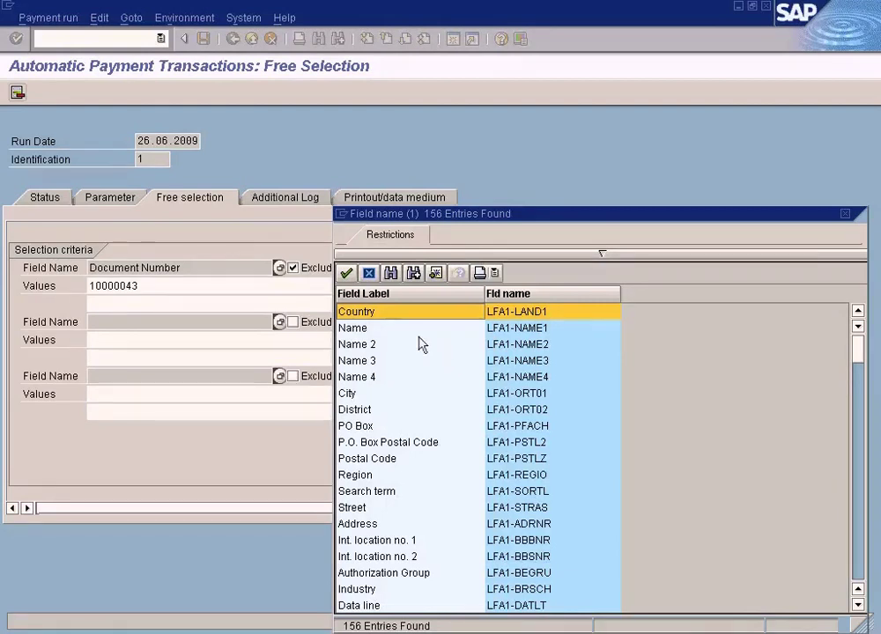
click(401, 314)
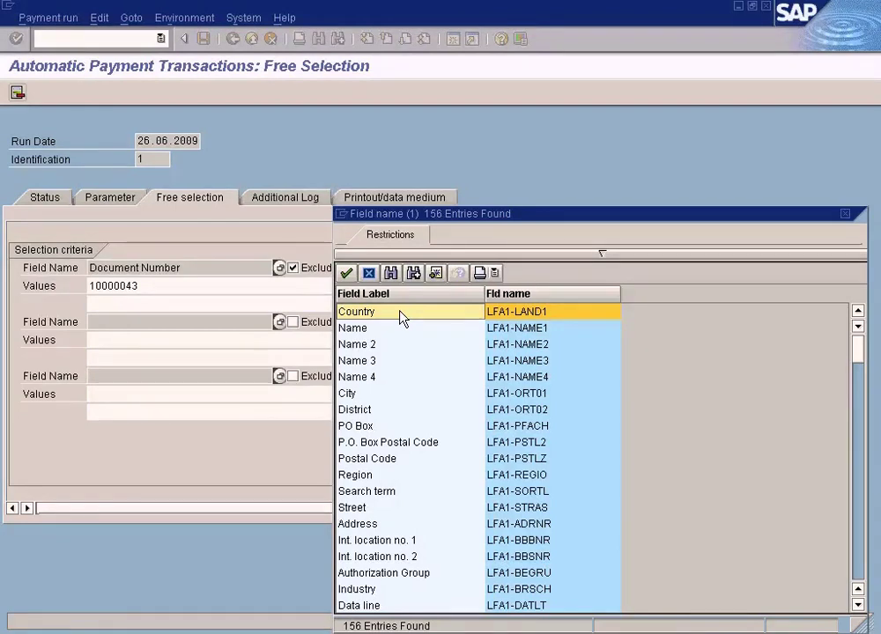
scroll(406, 421, down, 7)
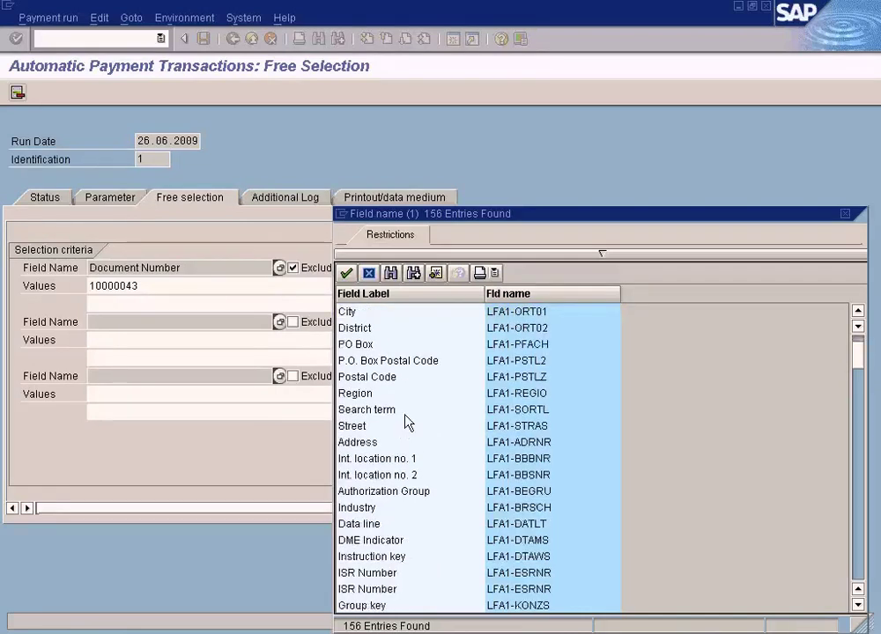
scroll(405, 421, down, 2)
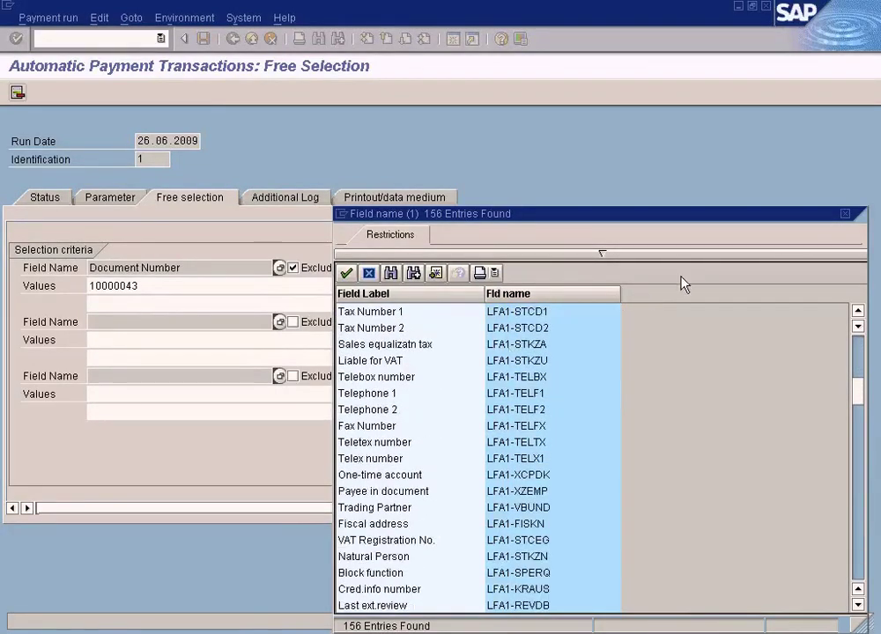
click(844, 213)
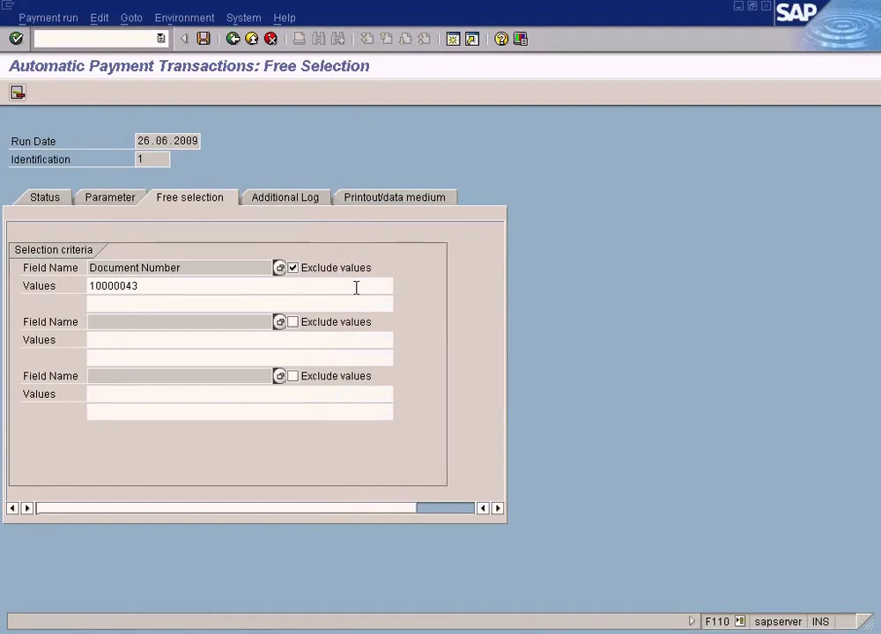
Step: Delete value 10000043 and untick Exclude values on the first criterion
drag(211, 267, 69, 266)
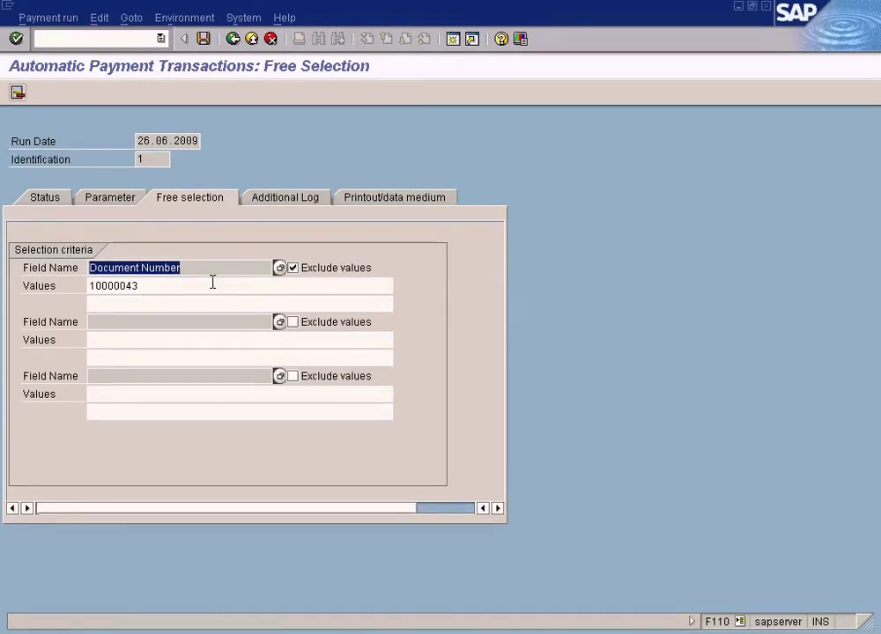
drag(213, 283, 48, 274)
key(Delete)
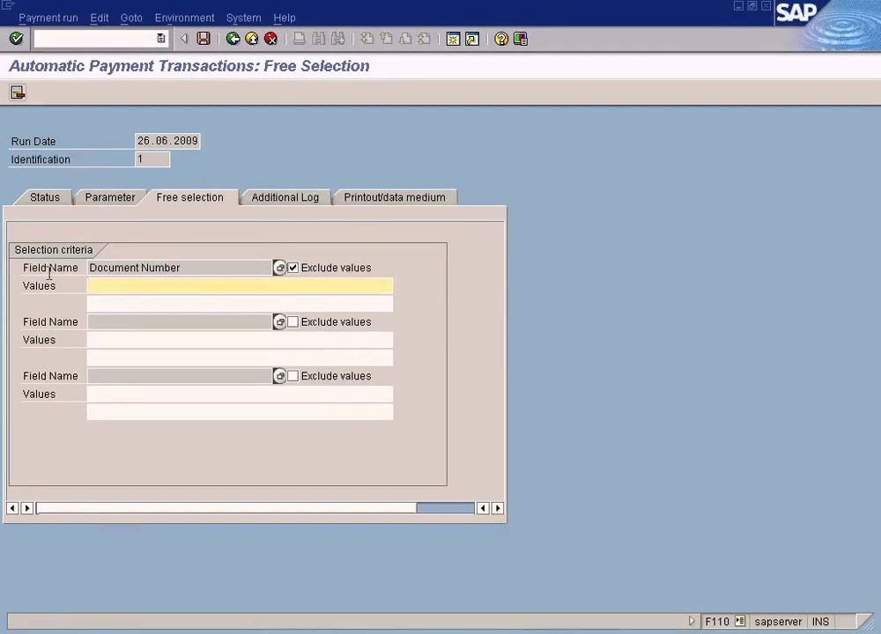
click(293, 268)
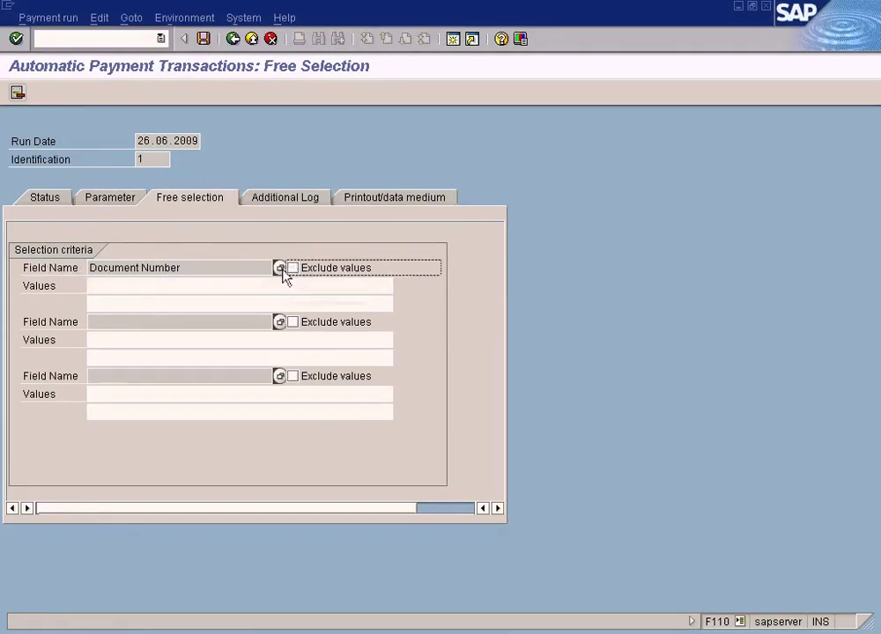
Step: Open the Document field list and close it without choosing a field
click(280, 269)
click(193, 330)
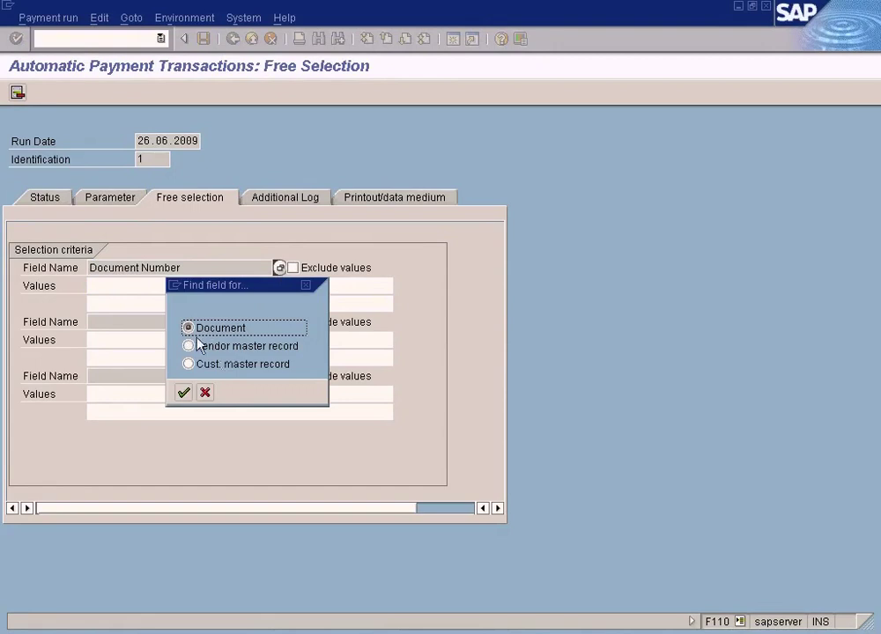
click(184, 393)
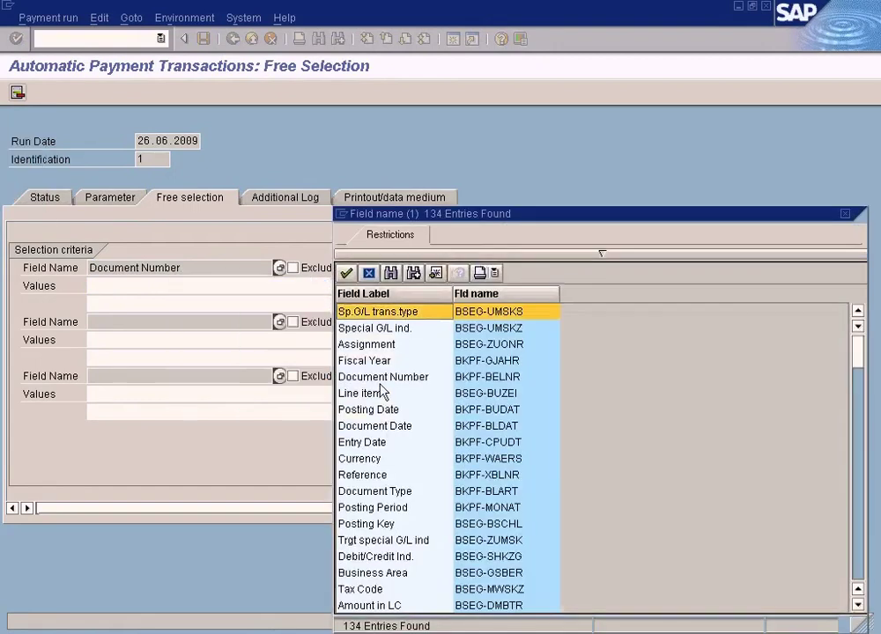
drag(858, 356, 872, 599)
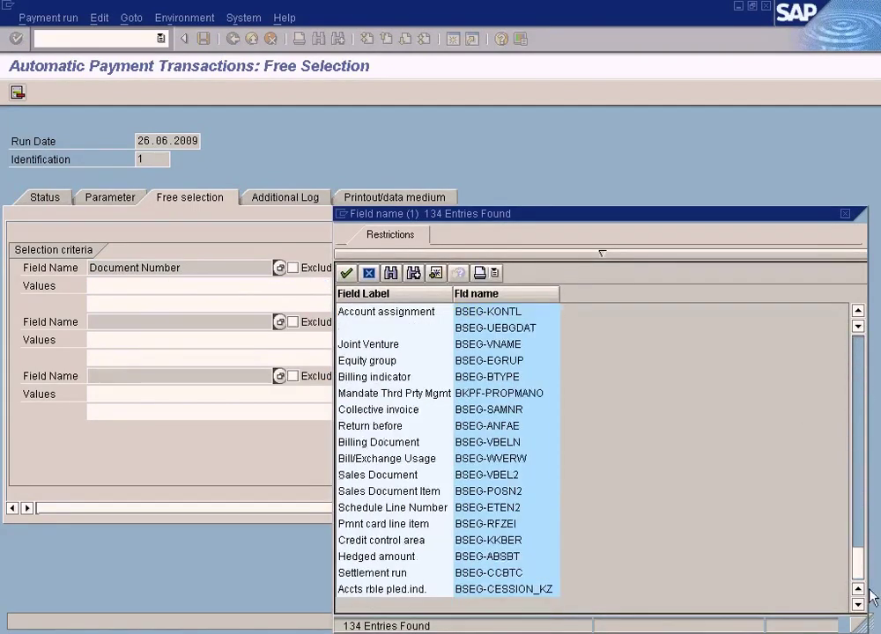
double_click(393, 342)
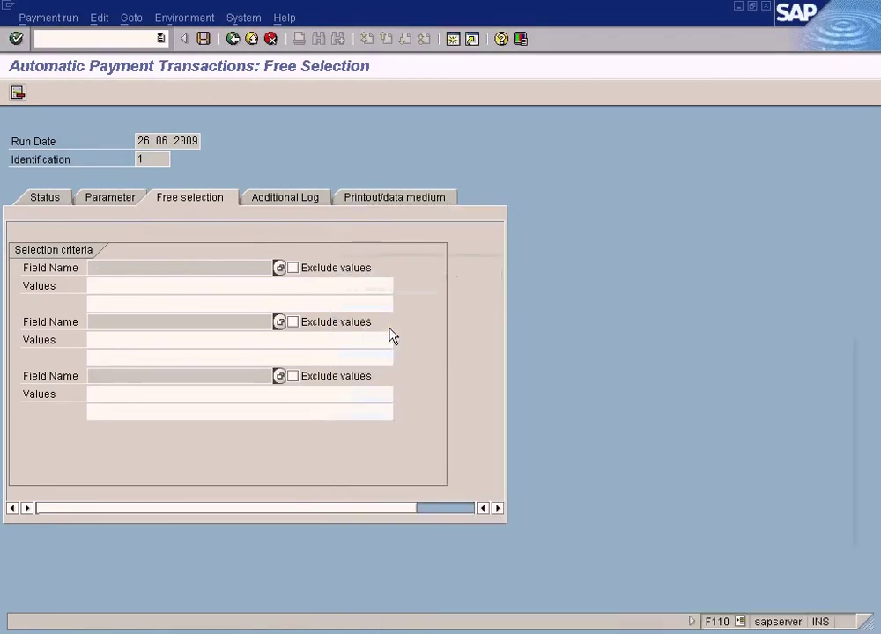
click(216, 286)
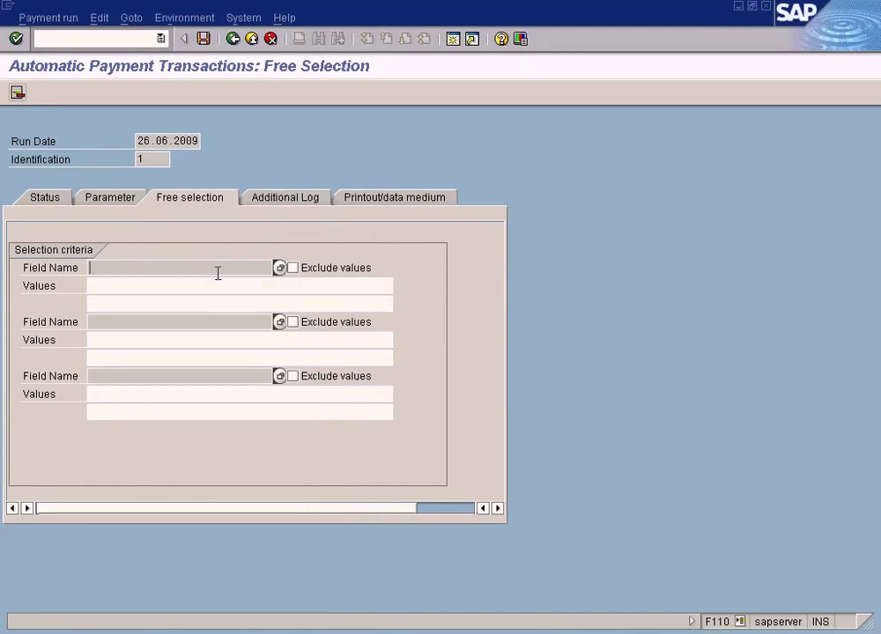
Step: Scroll the Document field list, pick a field for the first criterion, and validate it
click(279, 268)
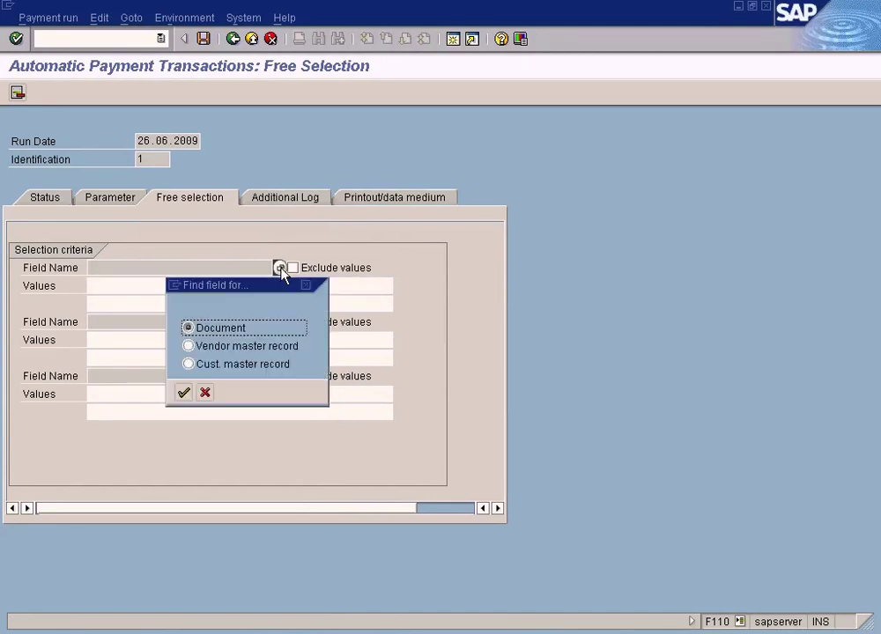
click(183, 391)
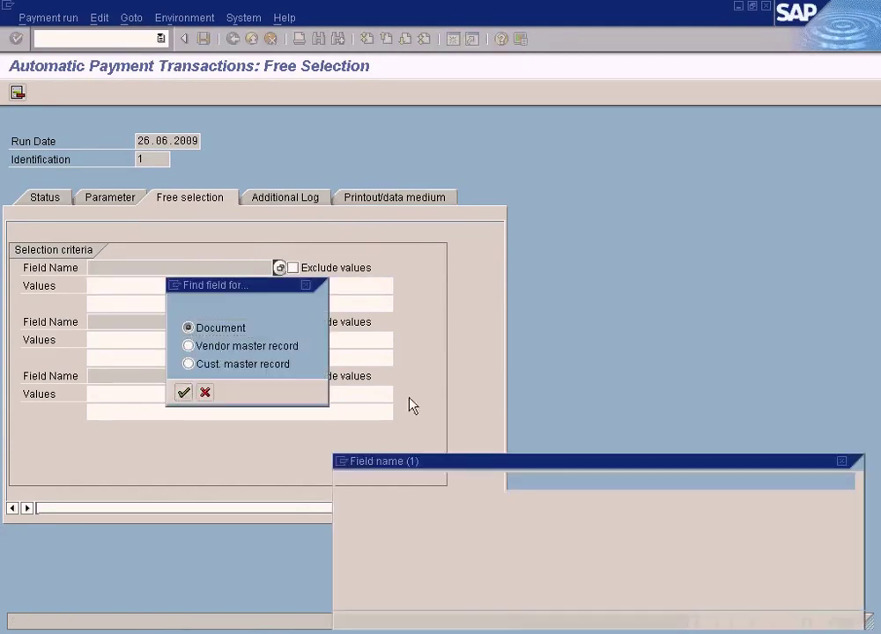
click(860, 502)
click(861, 512)
click(860, 517)
click(858, 538)
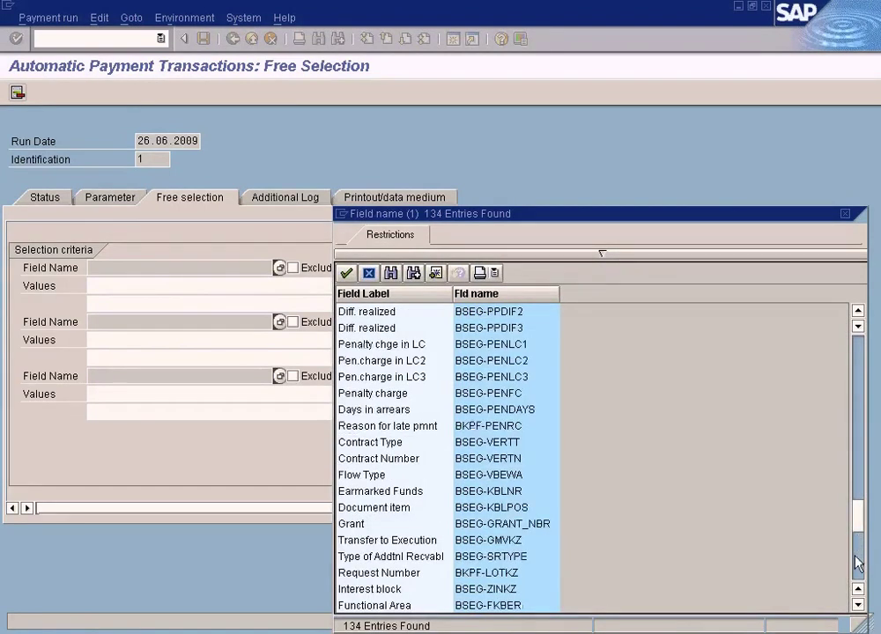
click(858, 571)
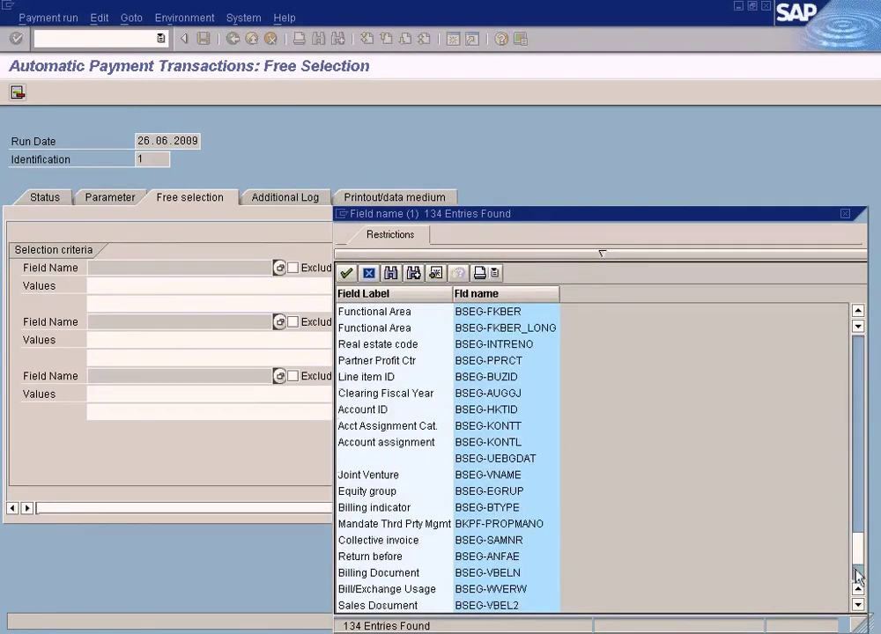
double_click(410, 466)
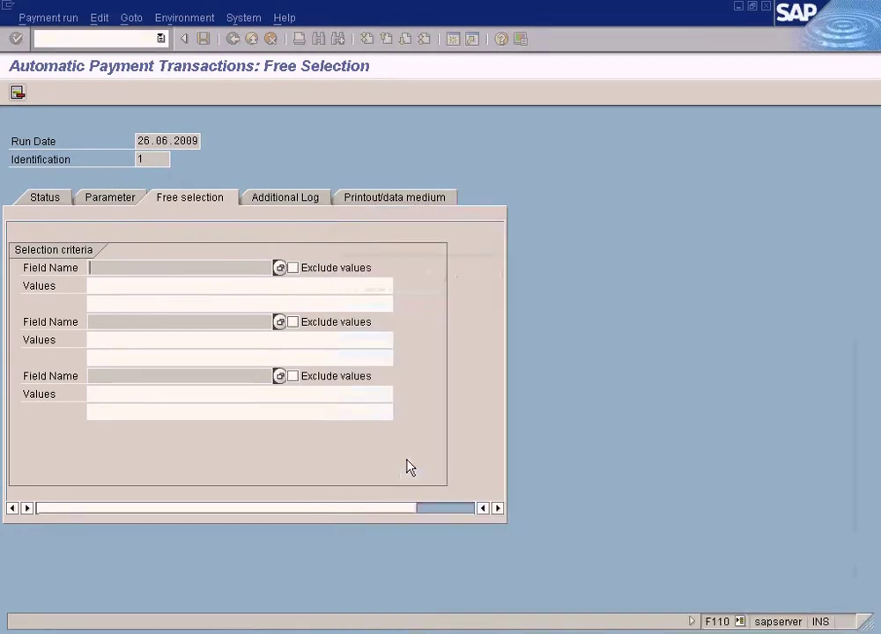
click(319, 286)
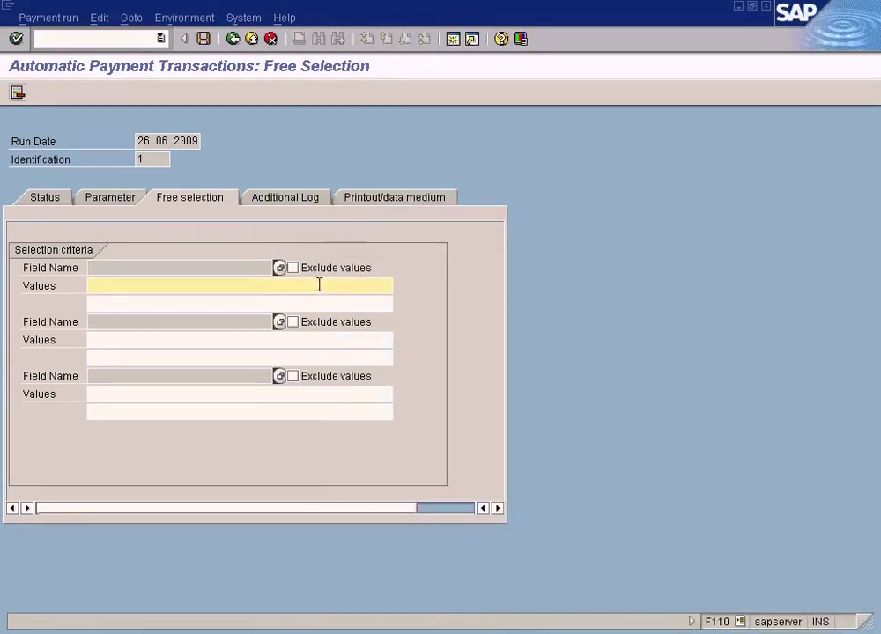
click(244, 266)
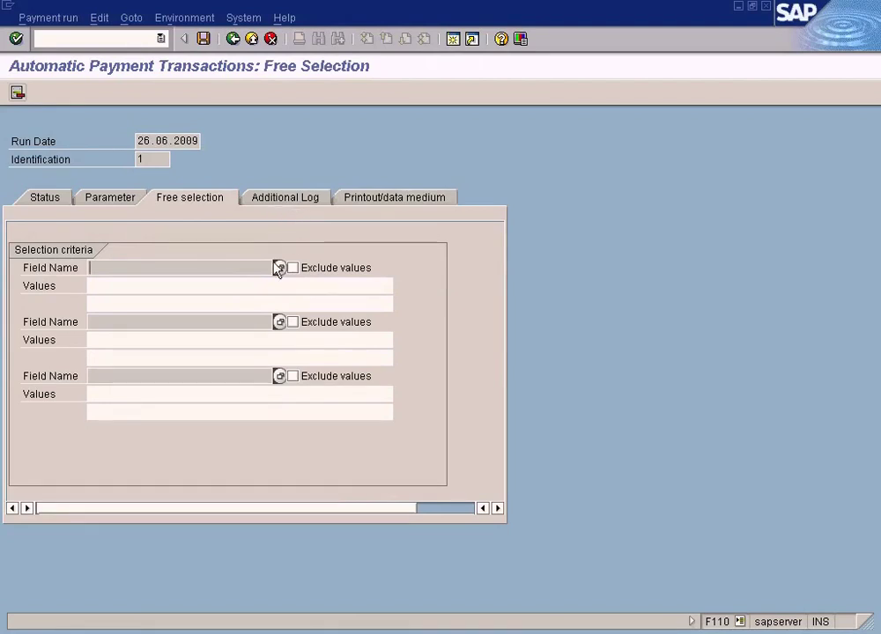
click(297, 198)
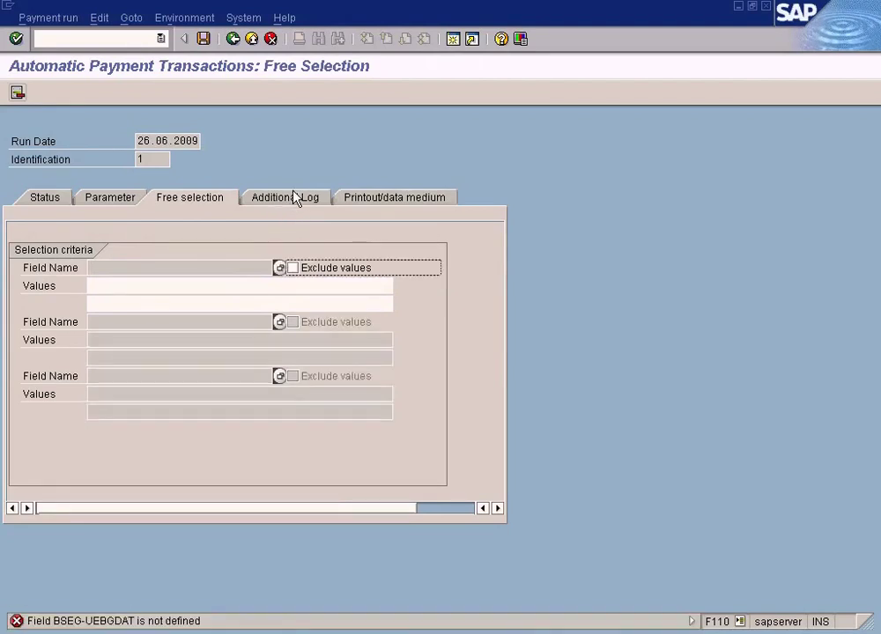
Step: Choose Document Number from the Document fields as the first selection field
click(280, 268)
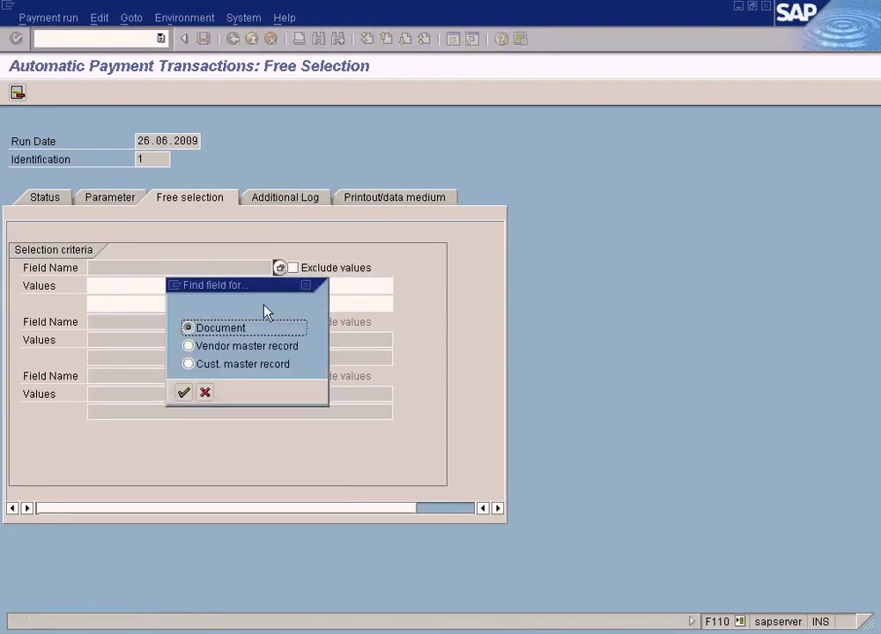
click(183, 391)
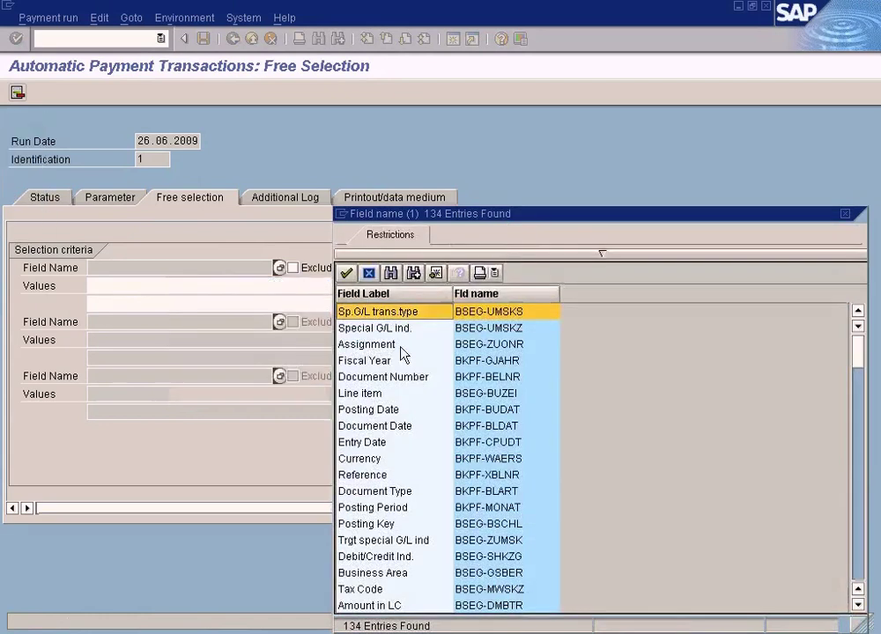
double_click(405, 377)
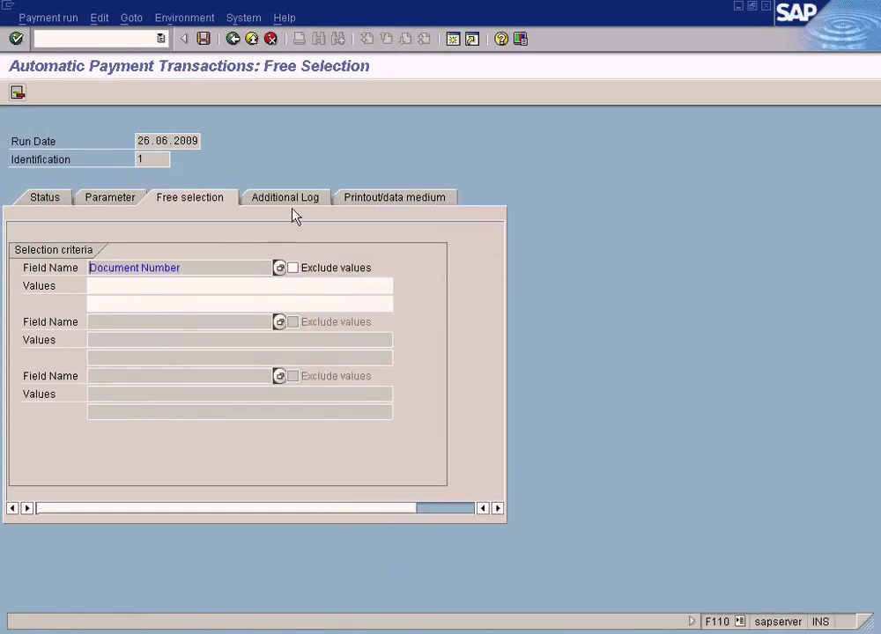
click(295, 200)
click(213, 200)
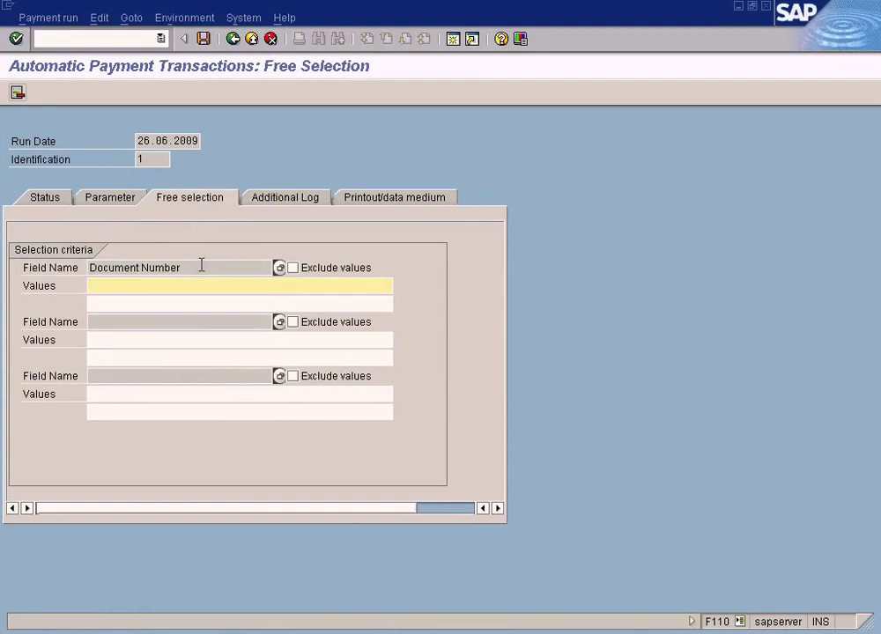
click(308, 197)
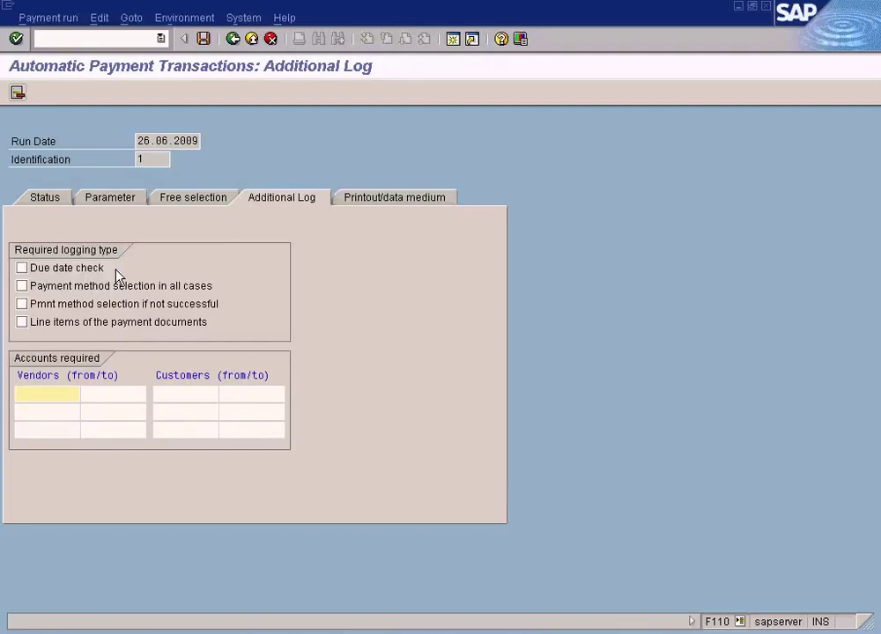
Step: Tick Due date check, Line items of the payment documents, and Pmnt method selection if not successful
click(95, 276)
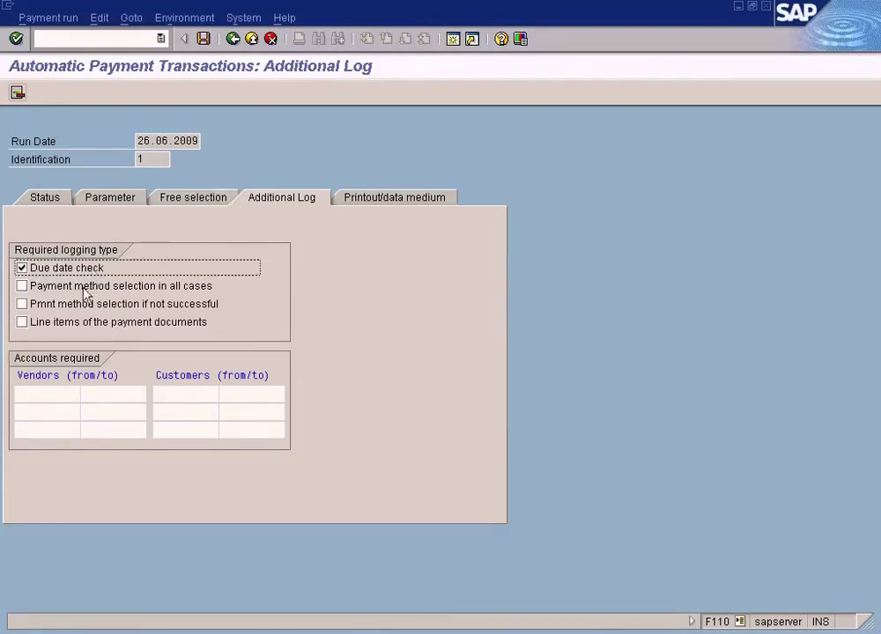
click(84, 326)
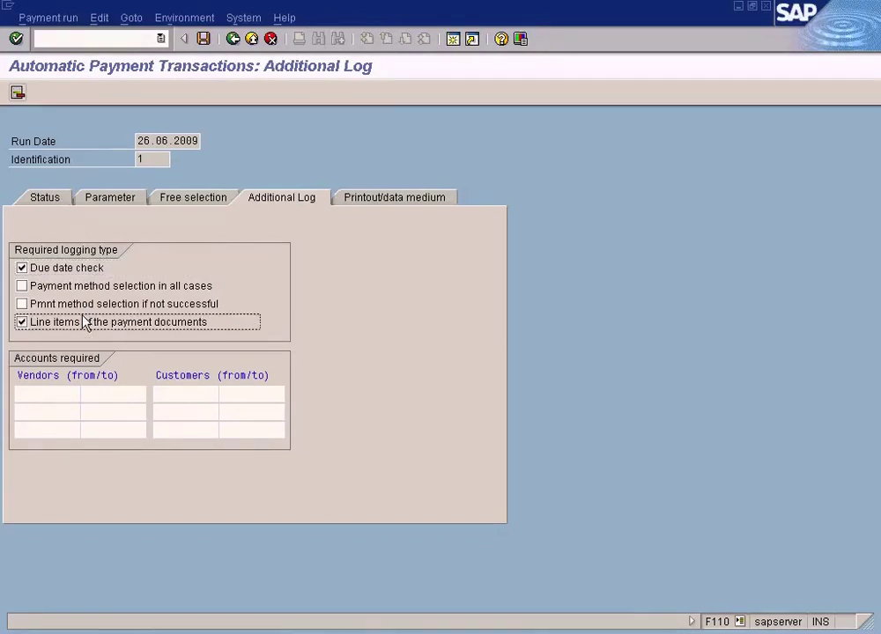
click(94, 305)
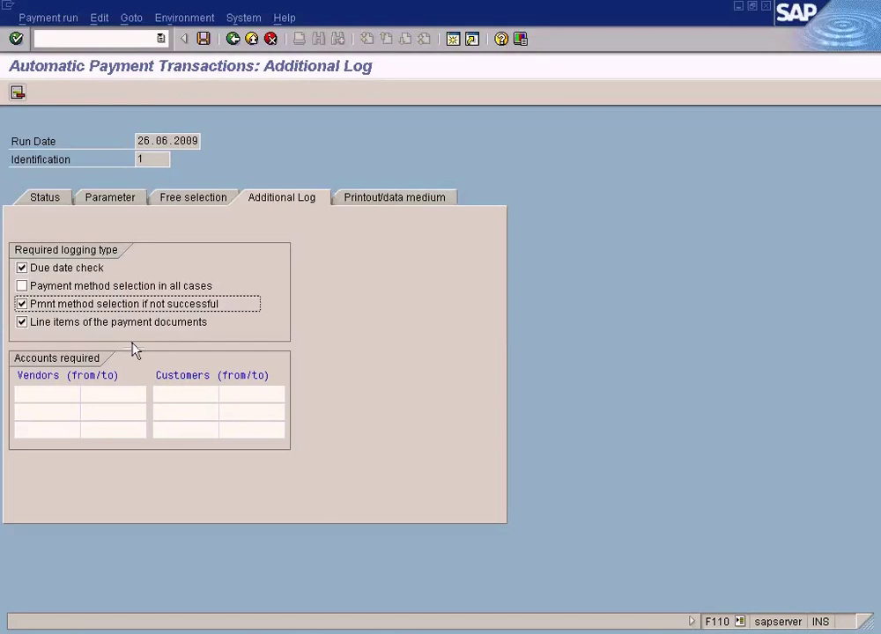
Step: Review the Printout/data medium tab, leaving the RFFOAVIS and RFFOEDI1 variant cells empty
click(387, 199)
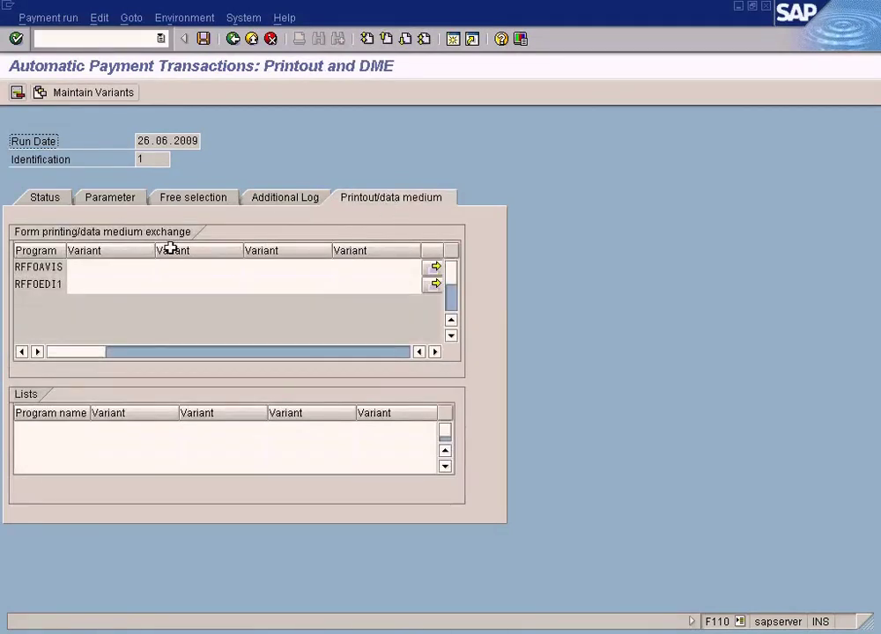
click(111, 266)
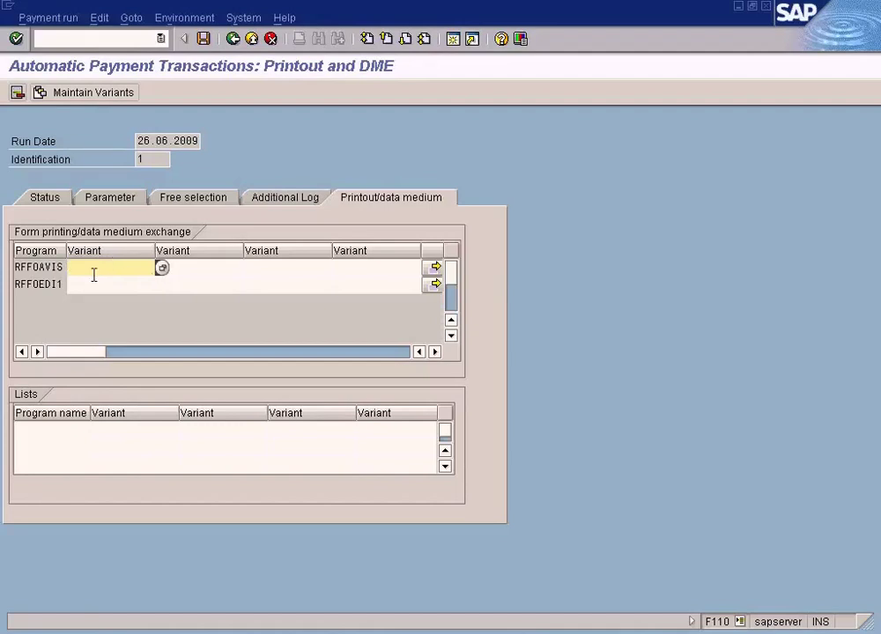
click(120, 285)
click(121, 268)
click(120, 283)
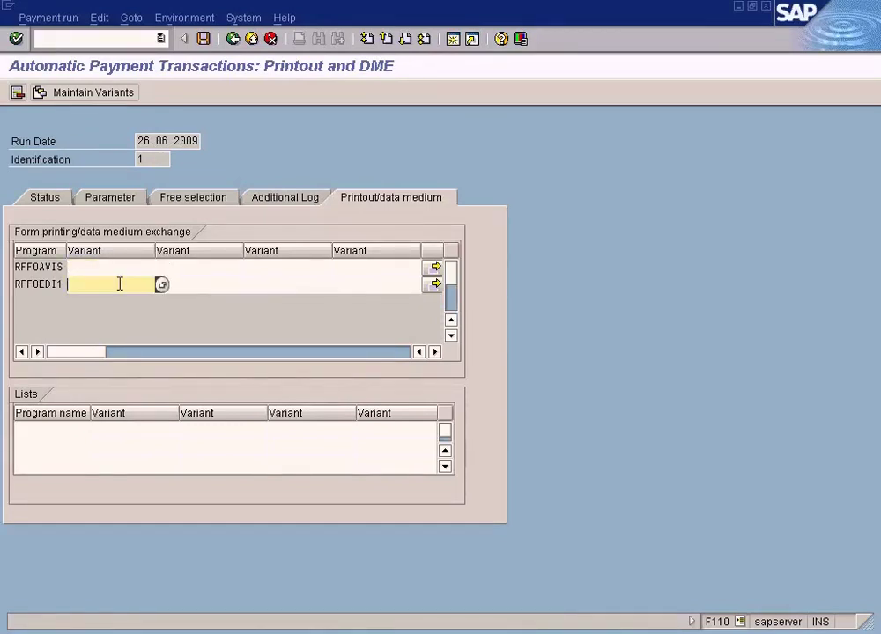
click(121, 263)
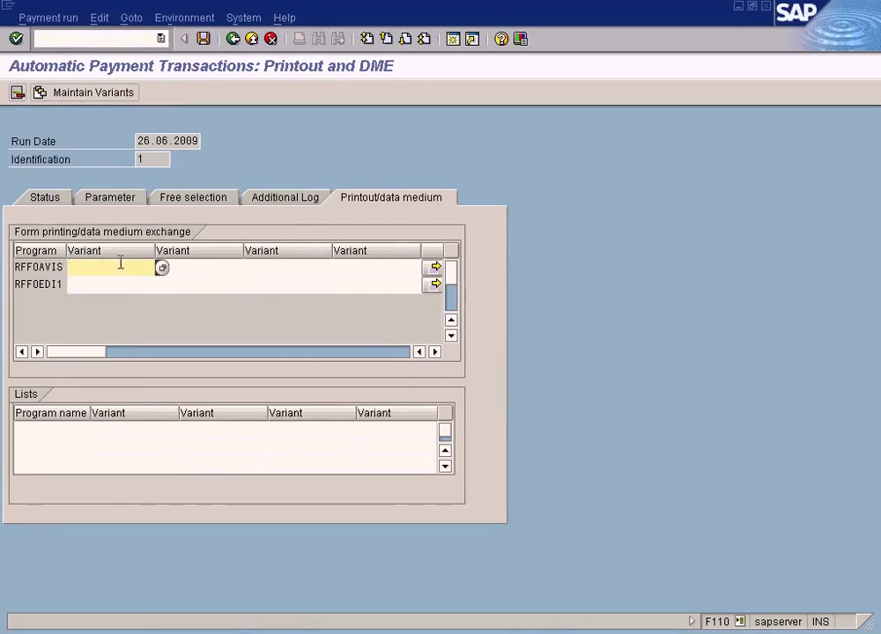
Step: Recheck the other tabs, then leave Printout/data medium without variants, raising the Save data? prompt
click(127, 203)
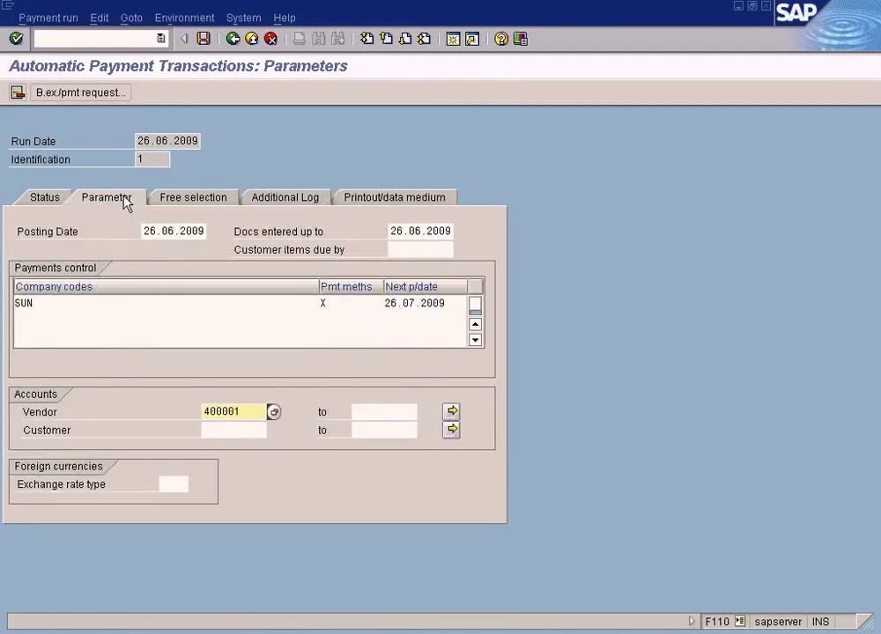
click(312, 199)
click(368, 201)
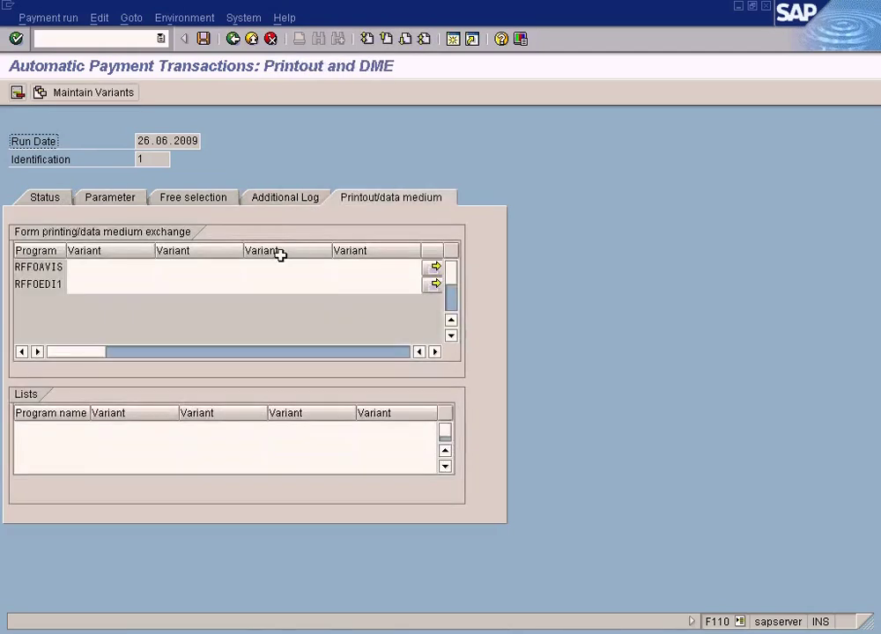
click(128, 265)
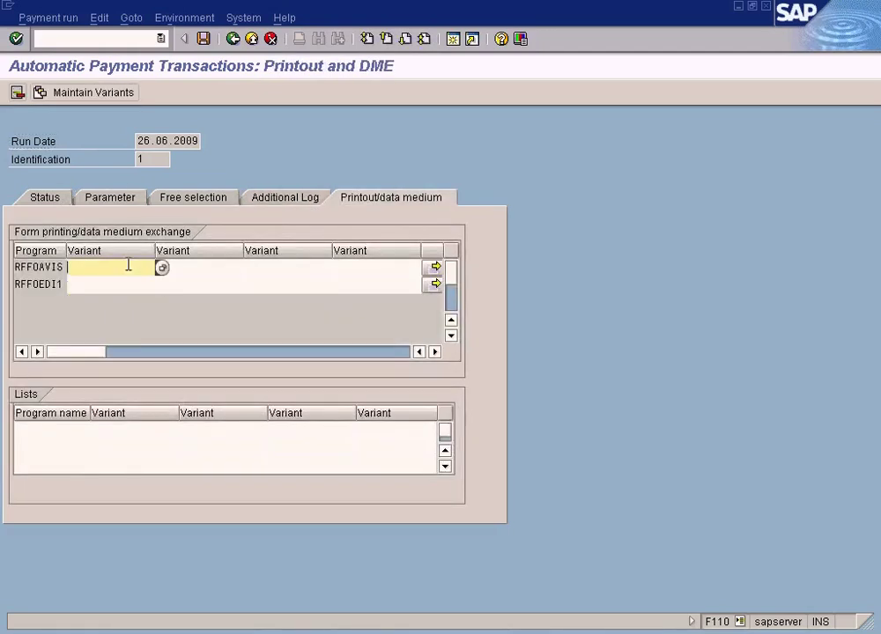
click(122, 285)
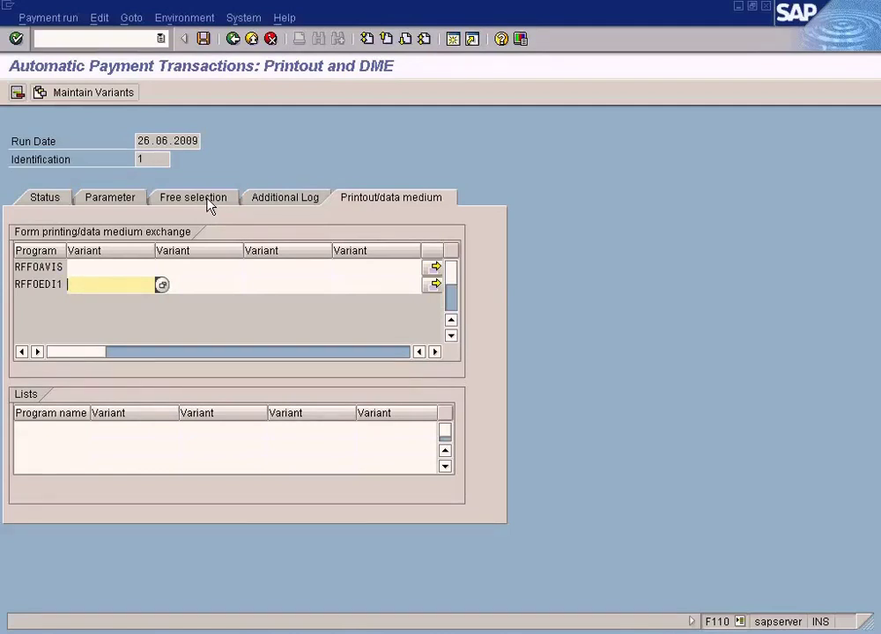
click(300, 201)
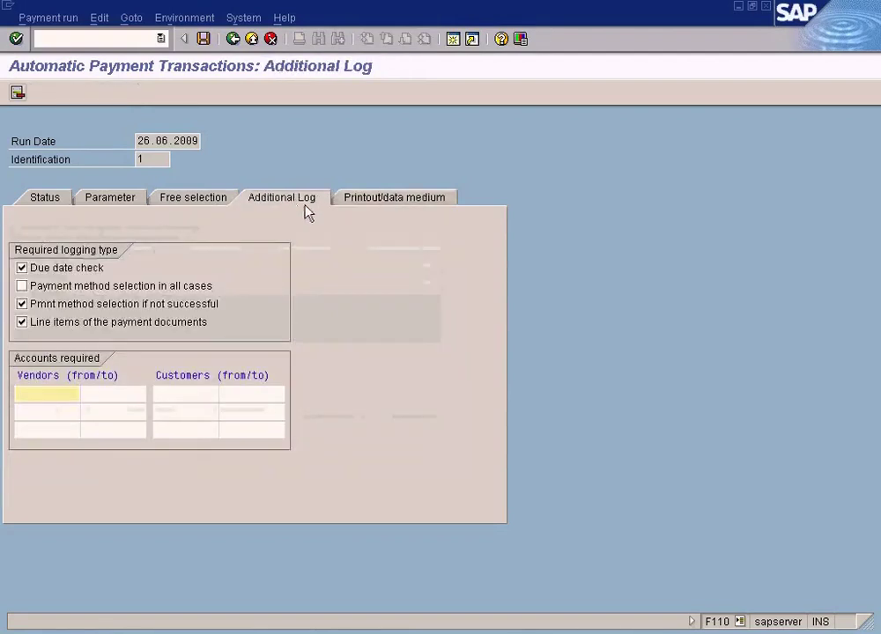
click(384, 206)
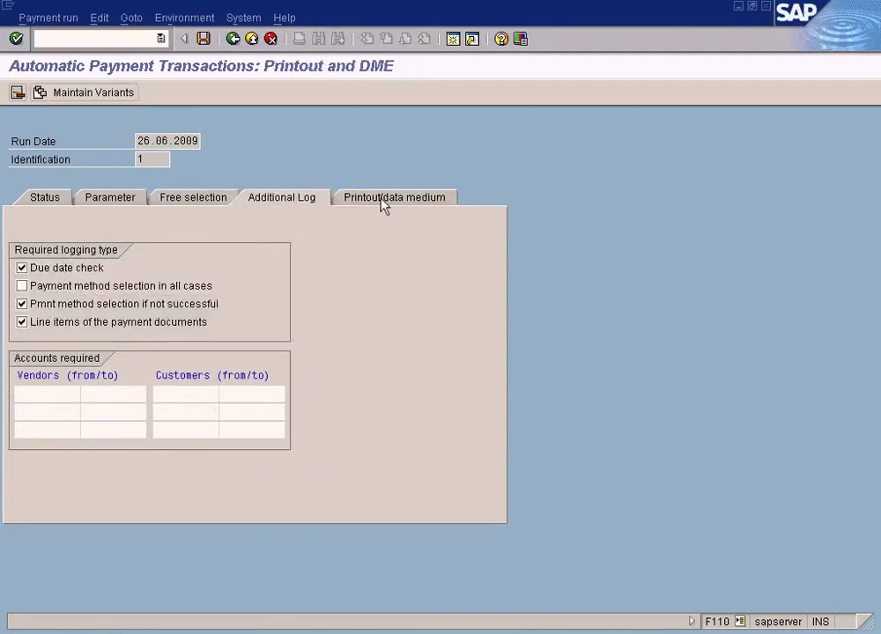
click(88, 208)
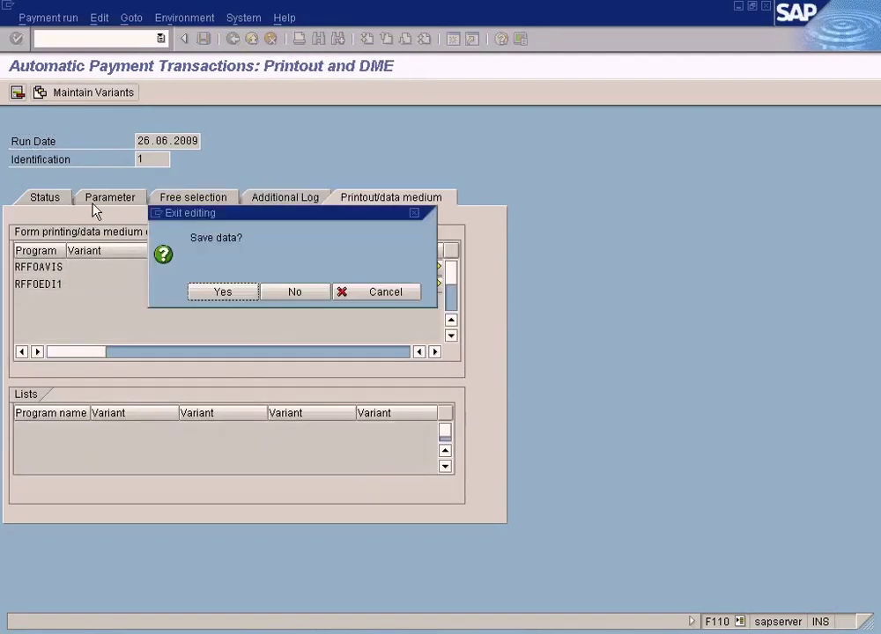
Step: Save the run data, review Free selection, Additional log and Parameter tabs, then return to Status
click(229, 296)
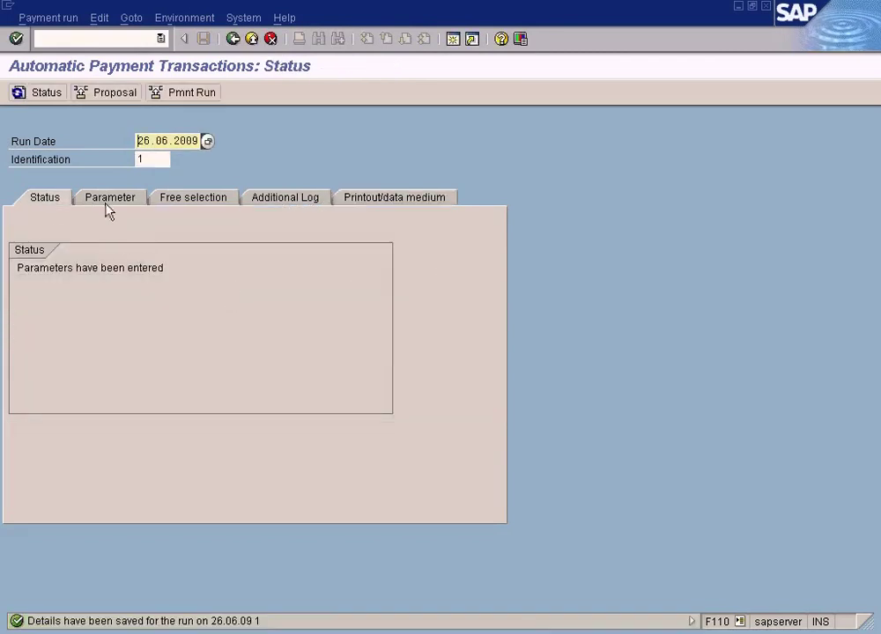
click(107, 207)
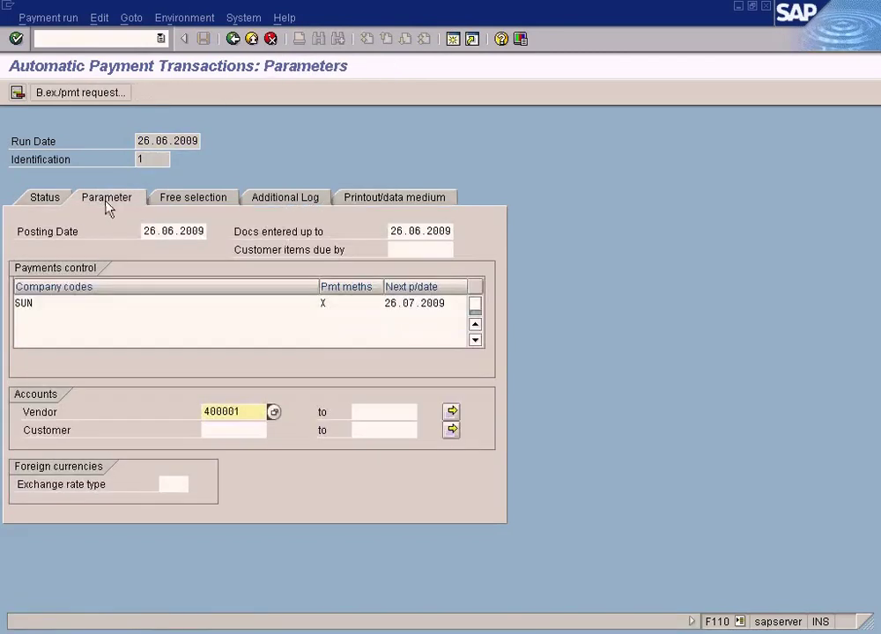
click(197, 201)
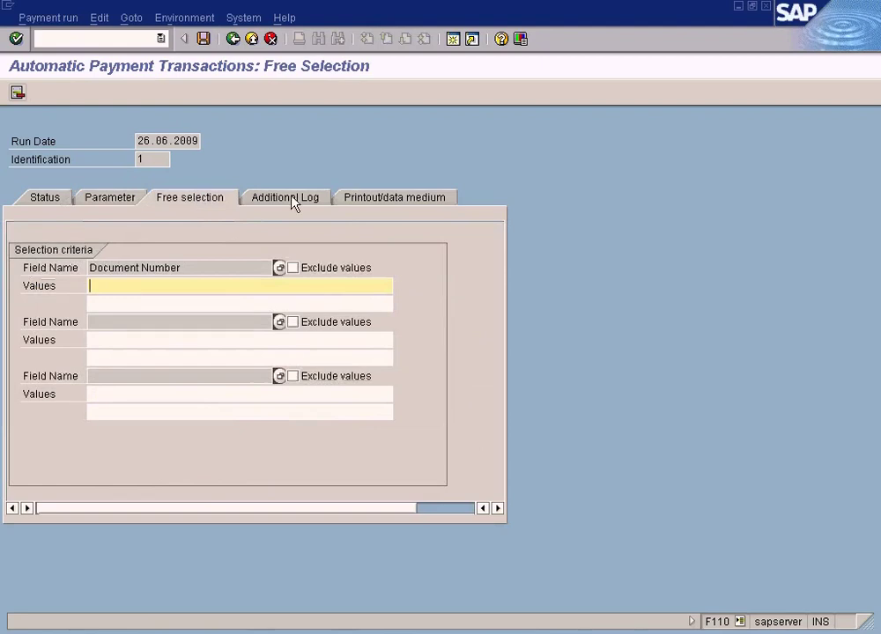
click(294, 201)
click(207, 198)
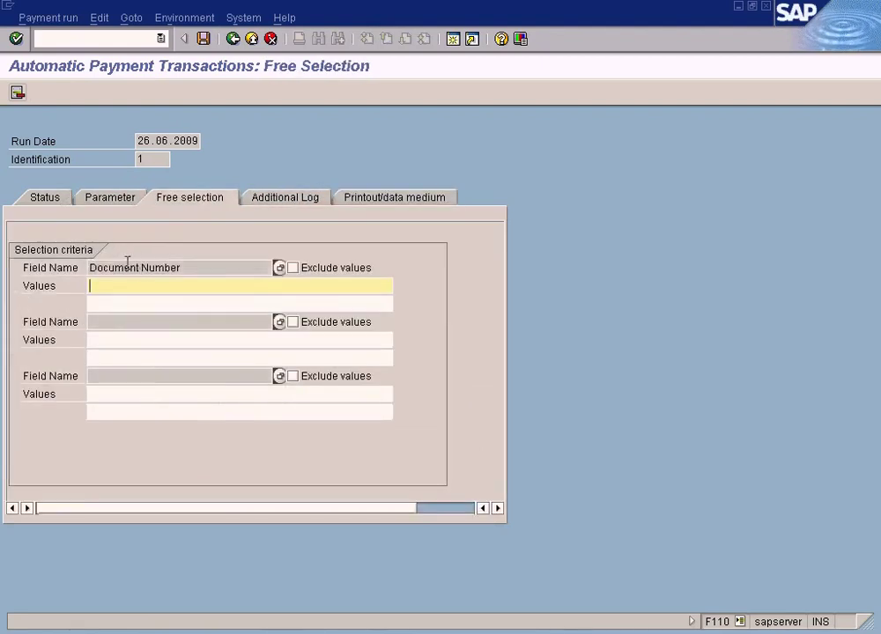
click(284, 201)
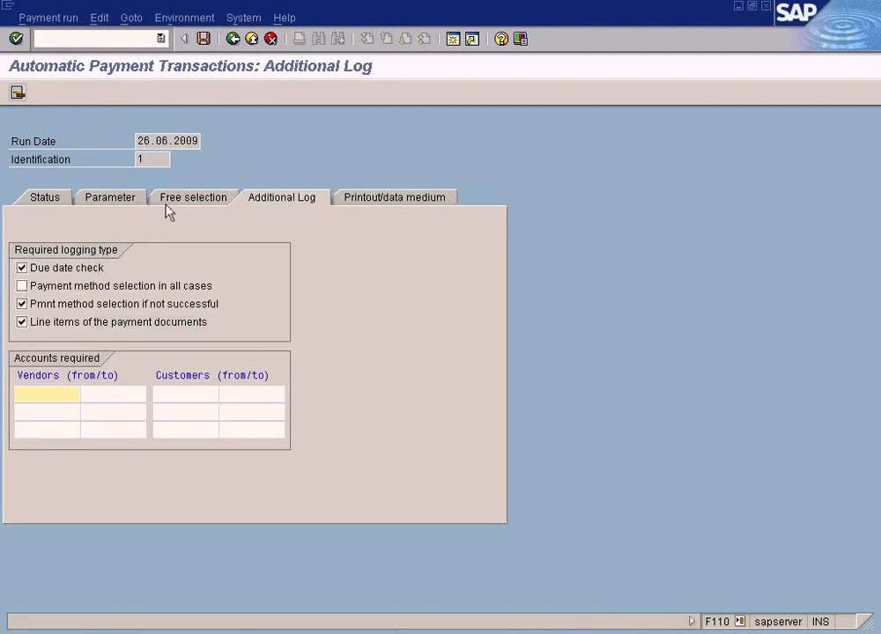
click(120, 198)
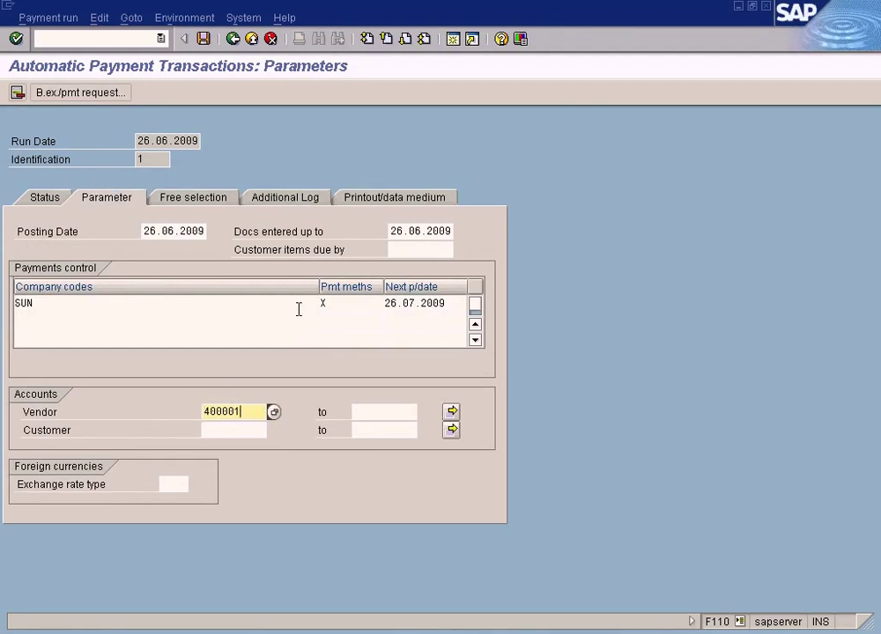
click(49, 198)
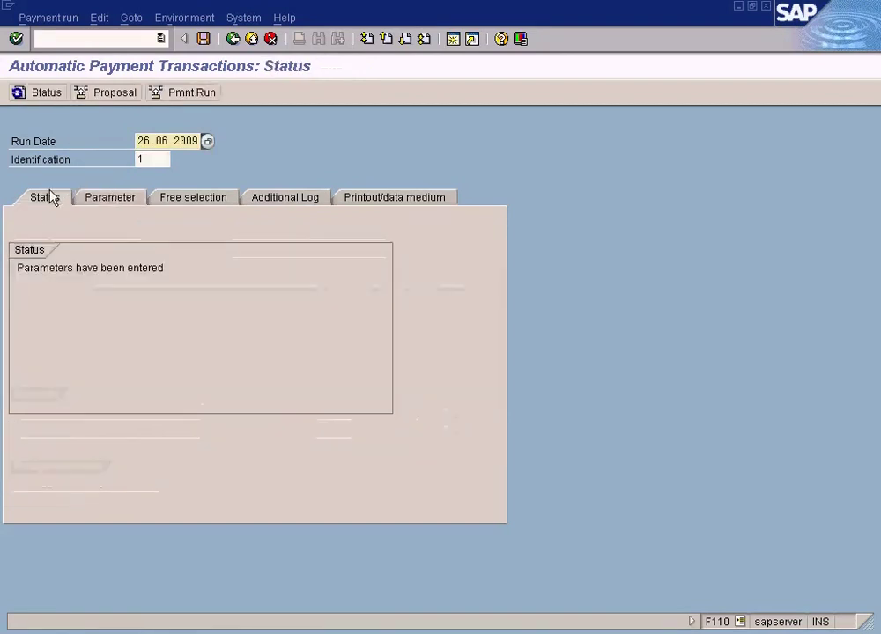
click(143, 197)
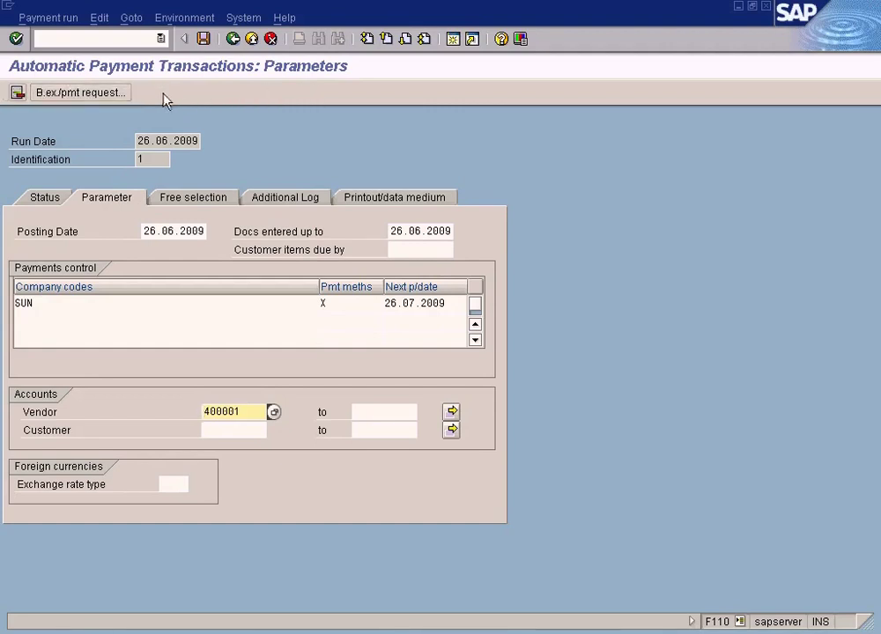
click(46, 199)
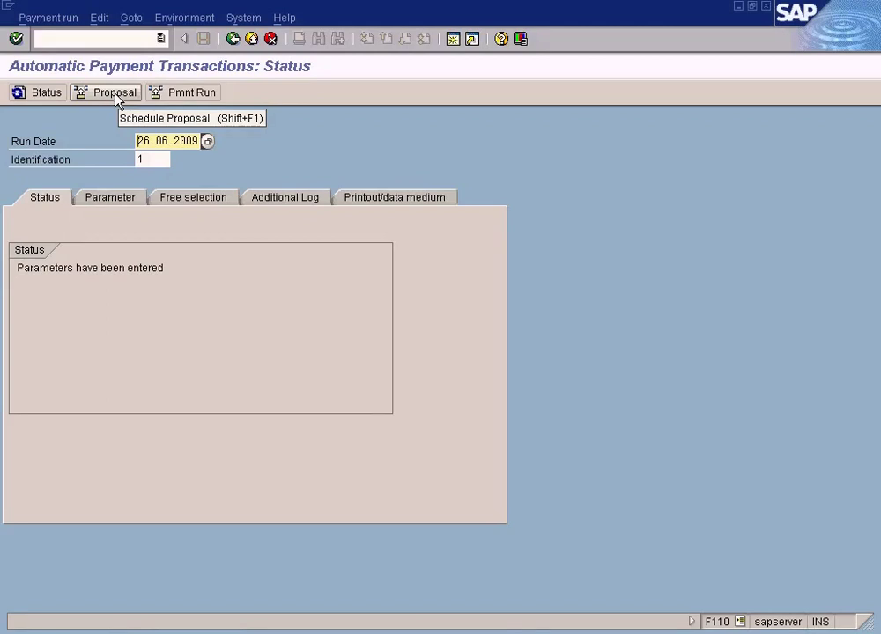
click(115, 201)
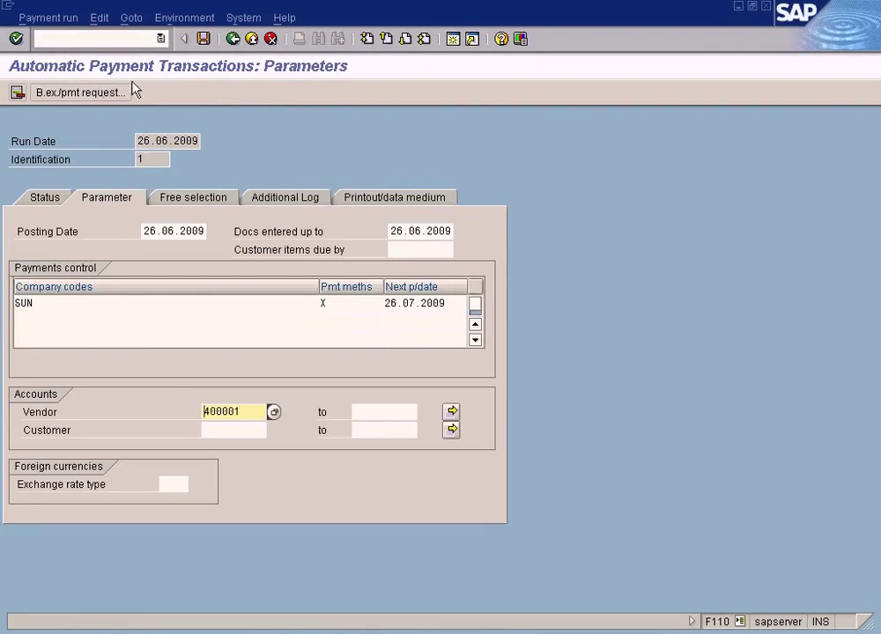
click(190, 201)
click(269, 202)
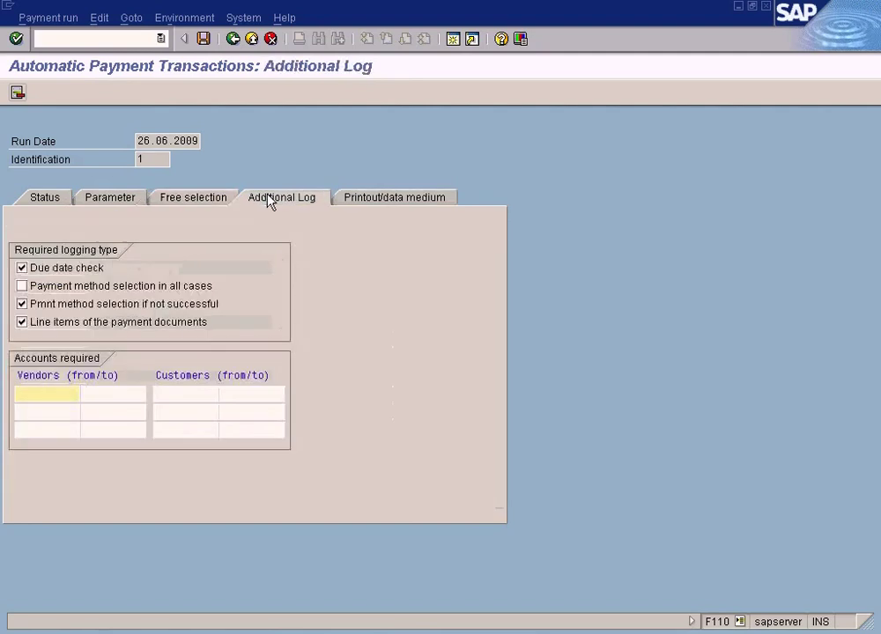
click(391, 199)
click(46, 199)
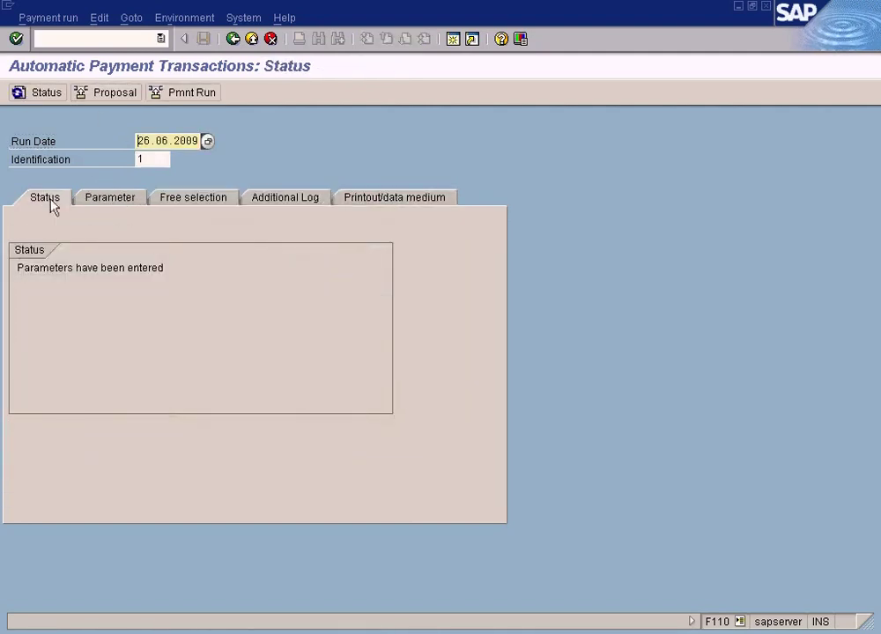
Step: Schedule the payment proposal for run 26.06.2009 with Start immediately ticked
click(103, 97)
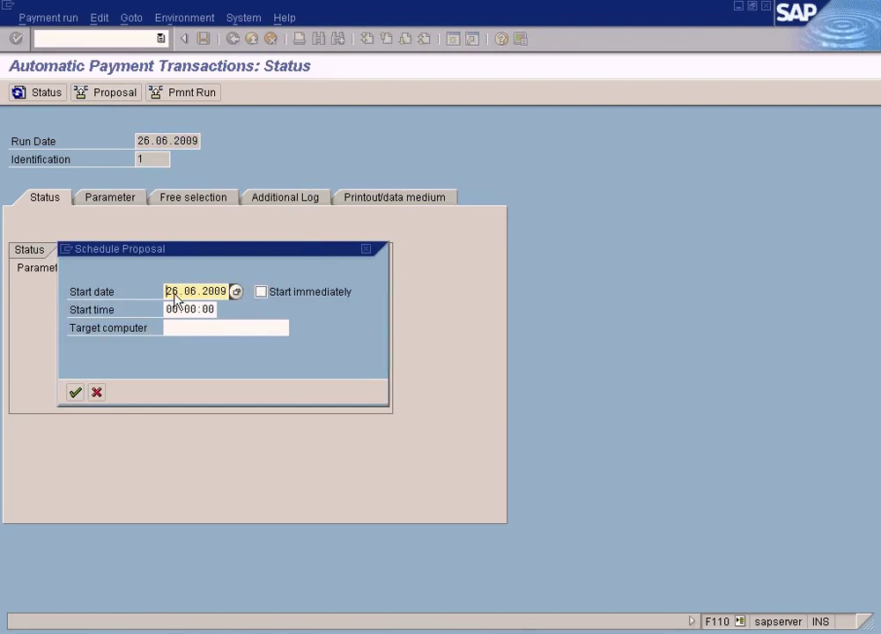
click(260, 294)
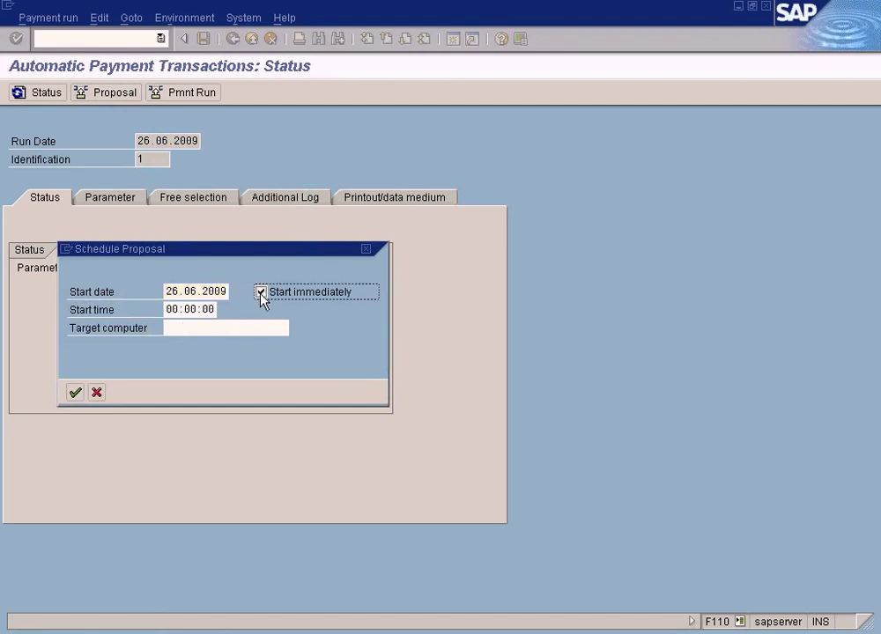
click(74, 392)
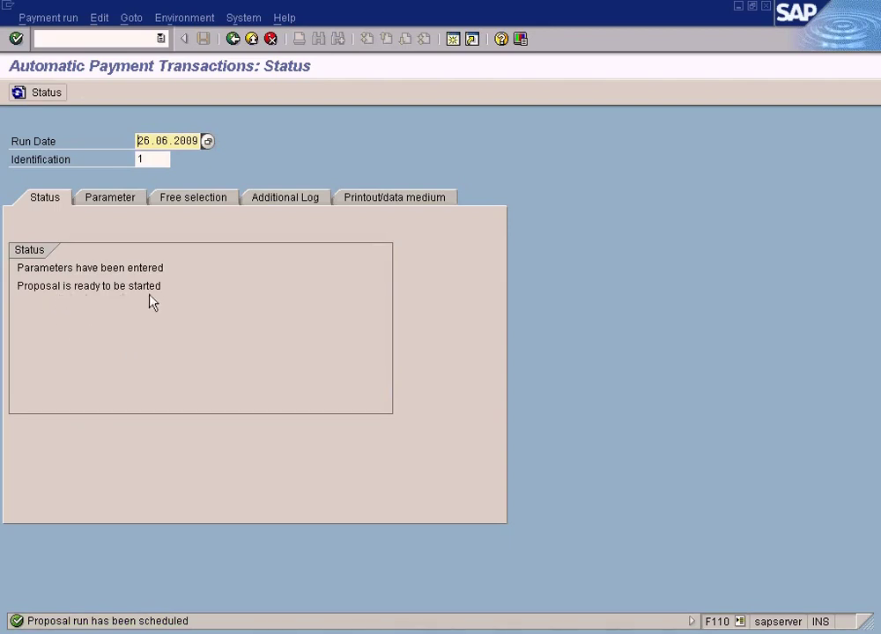
Step: Refresh the status and highlight the 'Payment proposal has been created' line
click(49, 93)
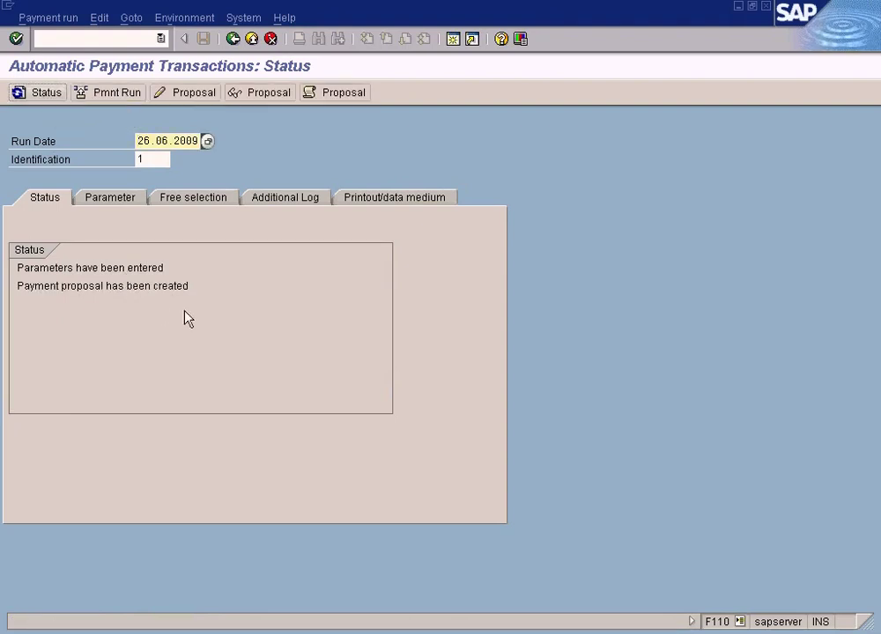
drag(195, 288, 10, 287)
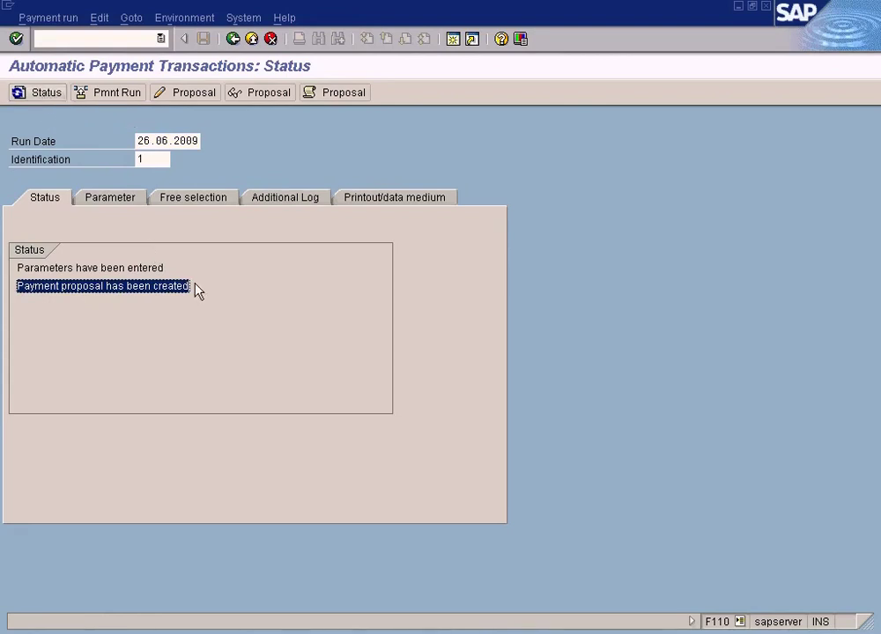
Step: Display the proposal and open the vendor's exception items, selecting the 100.00 item
click(261, 94)
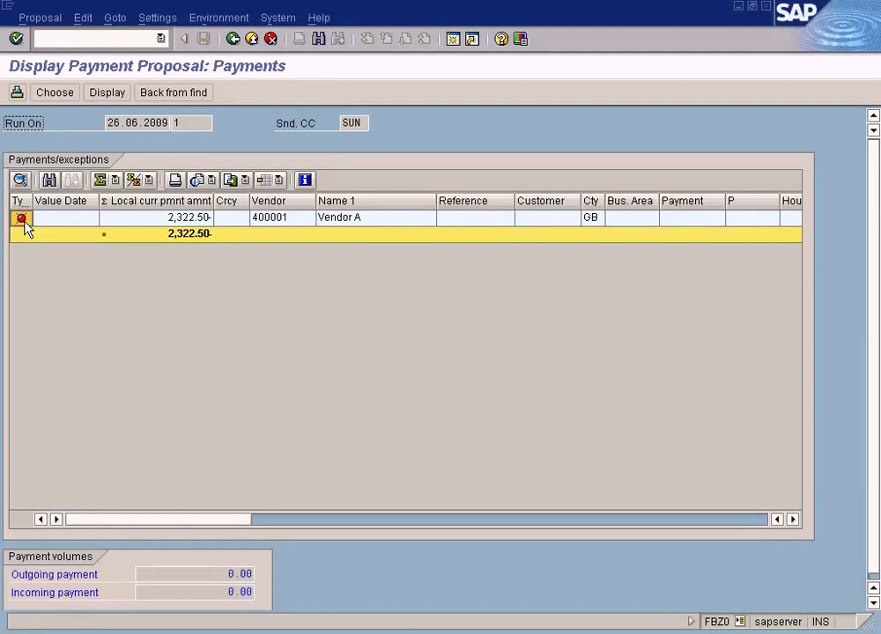
click(271, 224)
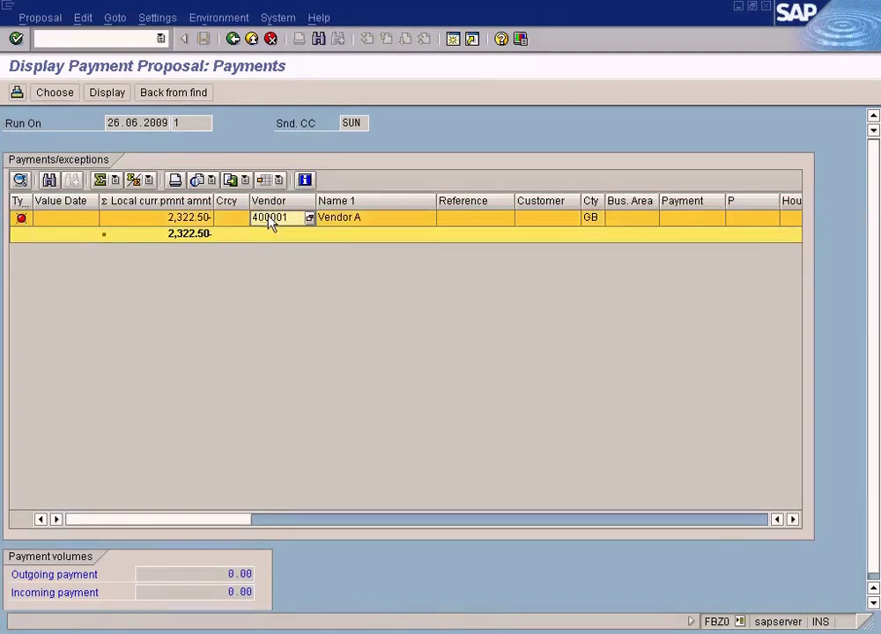
double_click(271, 224)
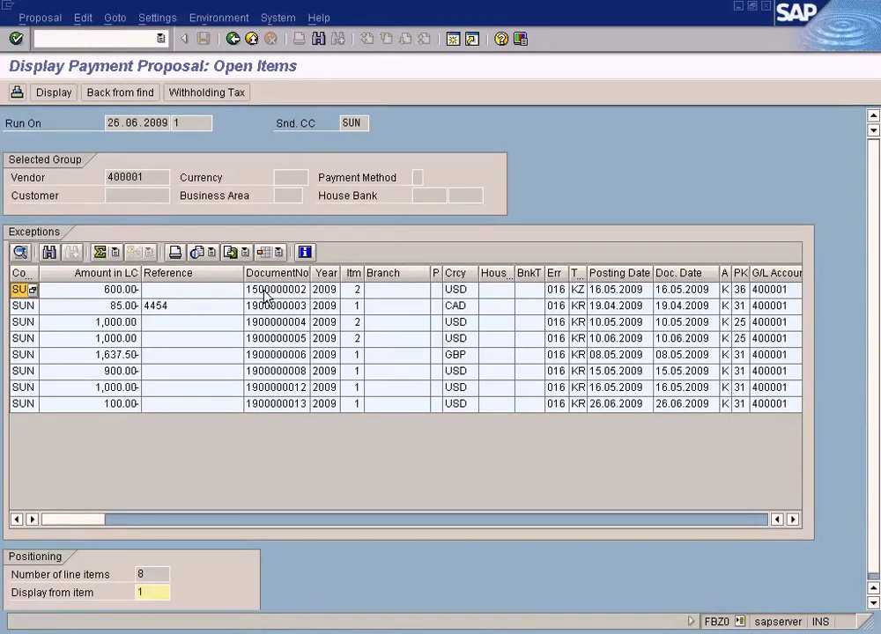
click(123, 411)
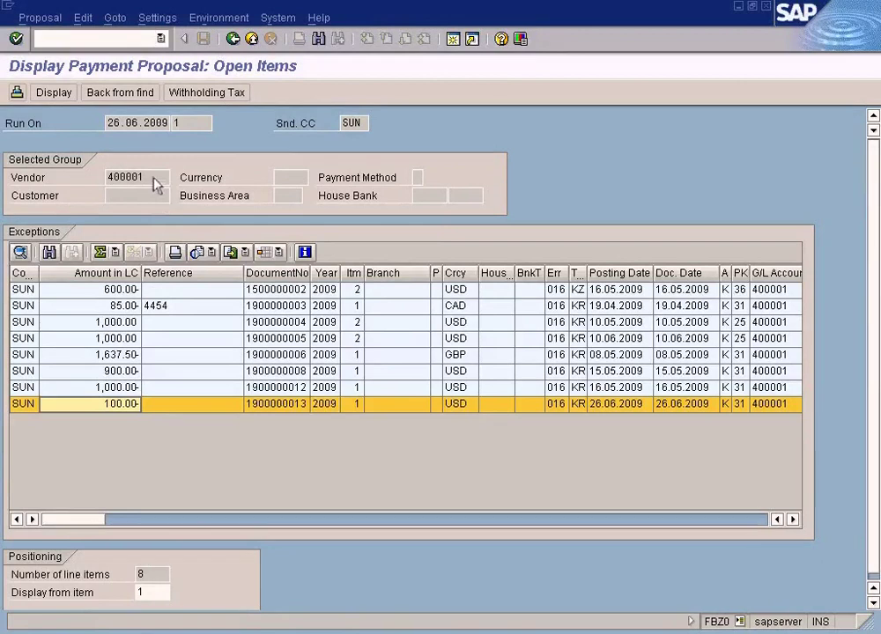
drag(156, 178, 100, 205)
click(121, 407)
click(234, 39)
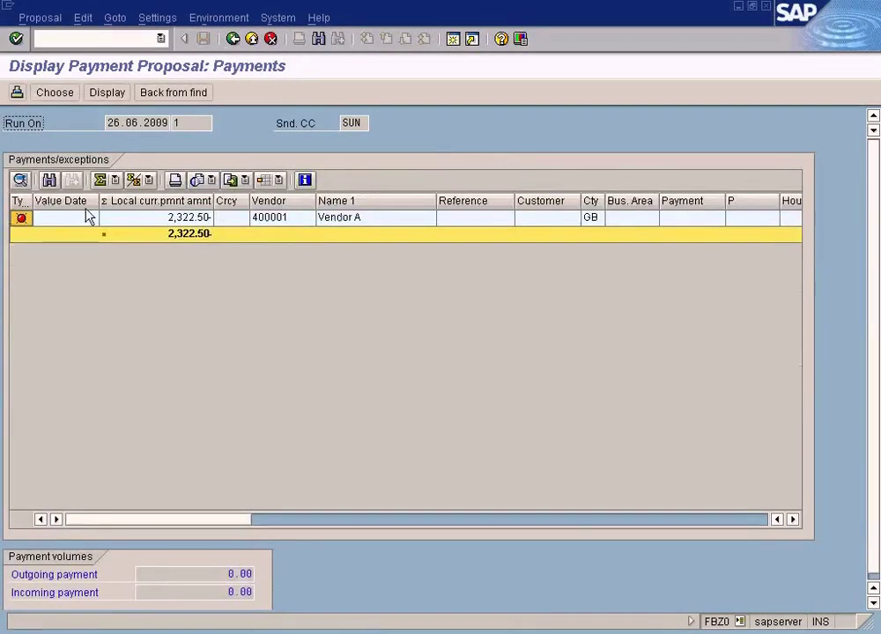
Step: Show details of the 100.00 exception item and highlight the missing payment method note
click(290, 222)
double_click(289, 223)
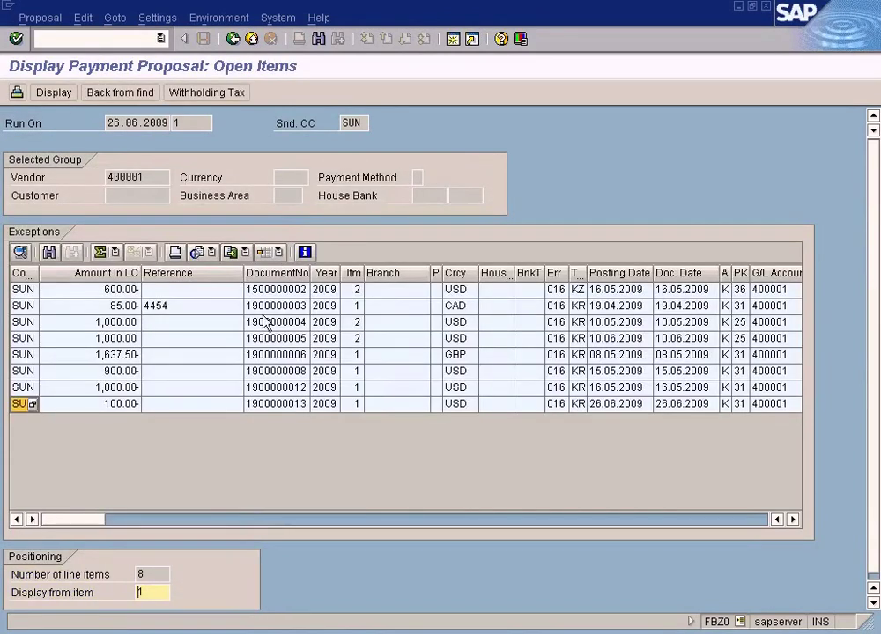
double_click(186, 405)
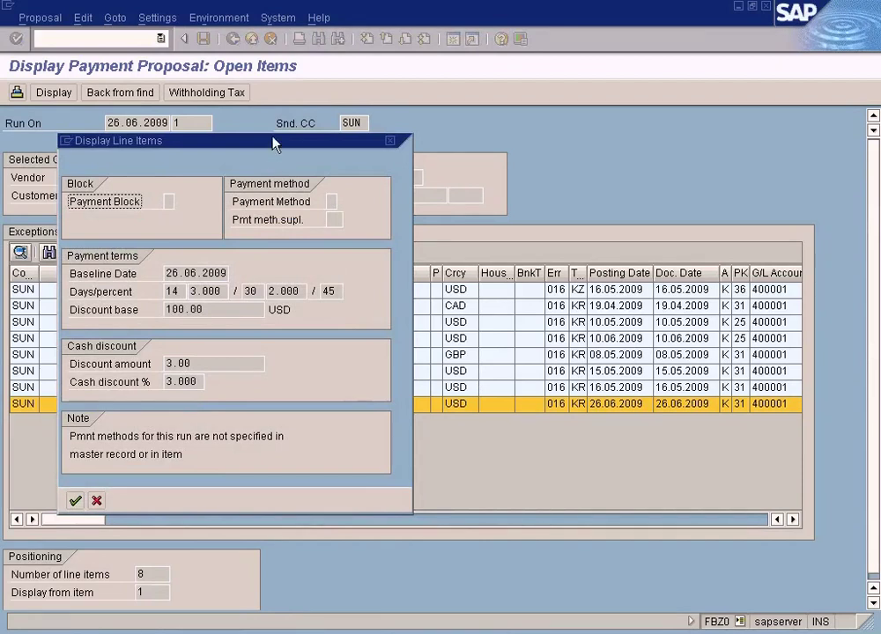
drag(275, 140, 427, 115)
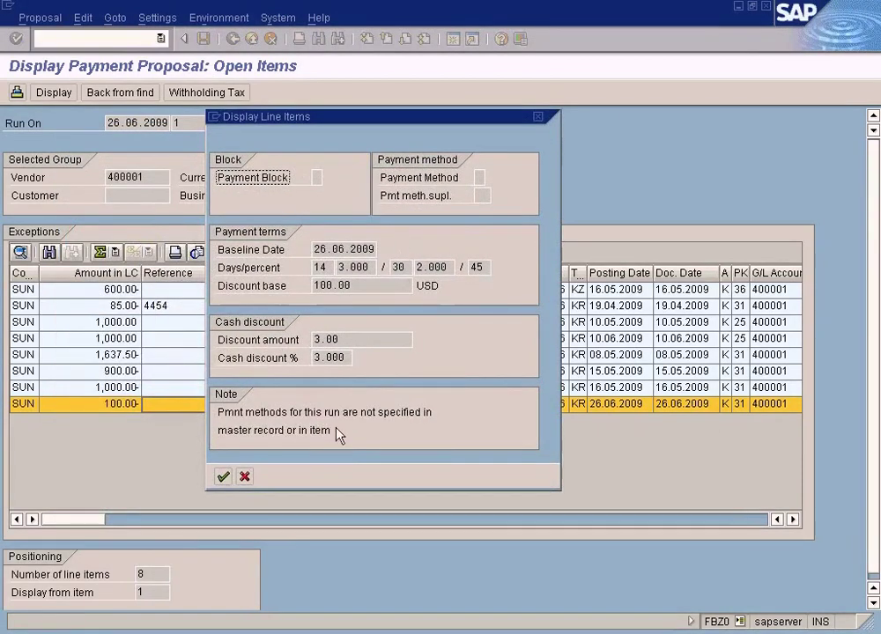
drag(343, 445, 195, 410)
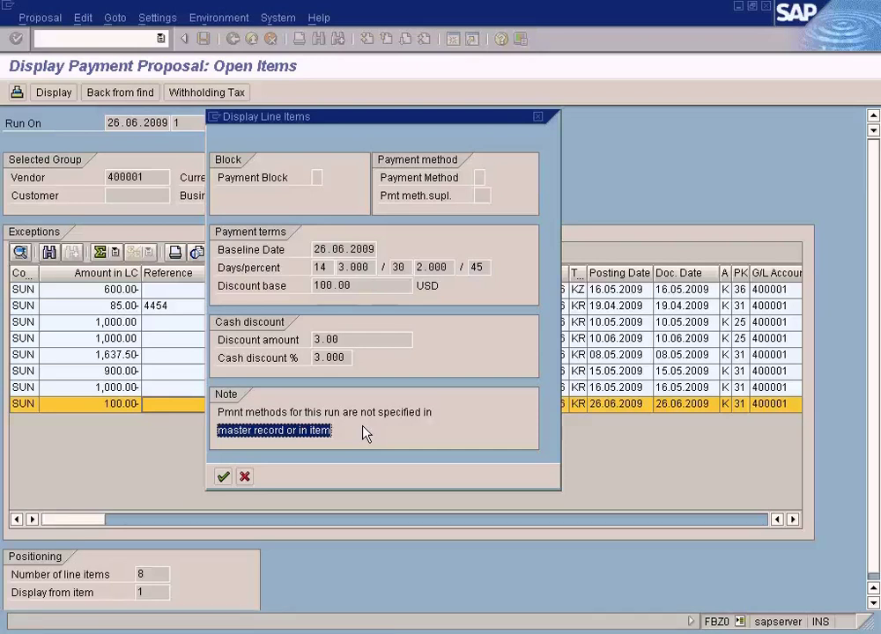
Step: Highlight the 'or in item' and 'master record' wording in the missing payment method note
click(348, 440)
drag(287, 431, 349, 432)
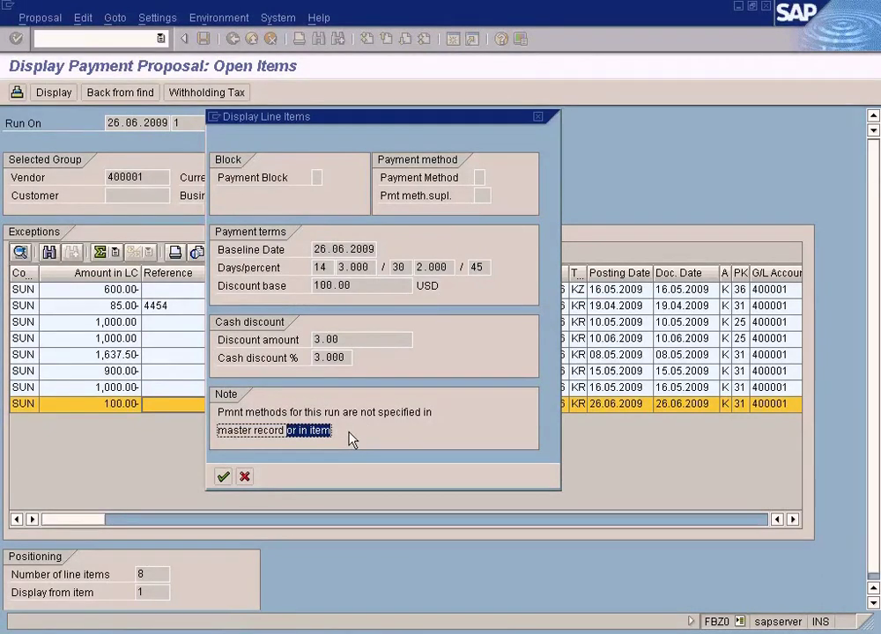
click(350, 439)
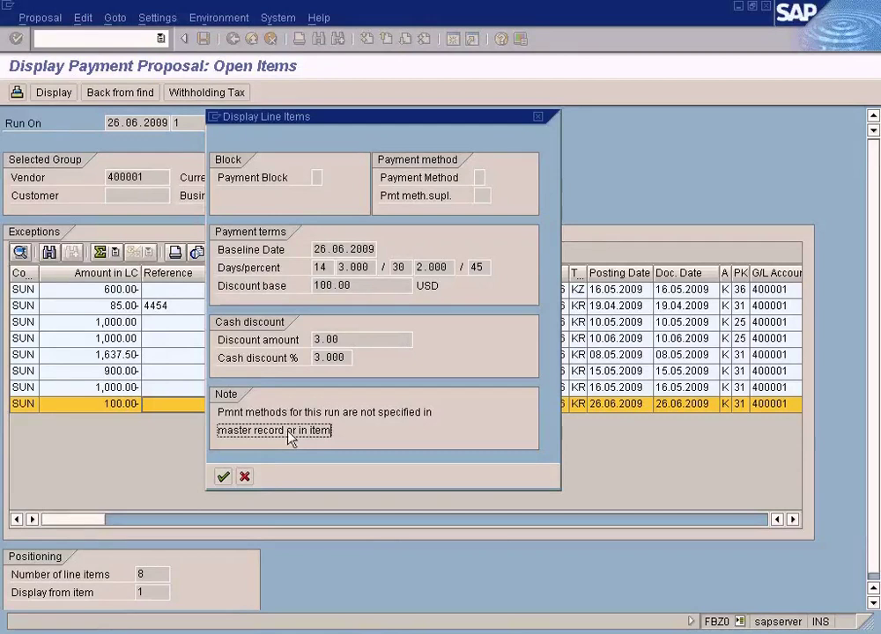
drag(287, 433, 199, 432)
drag(293, 433, 350, 440)
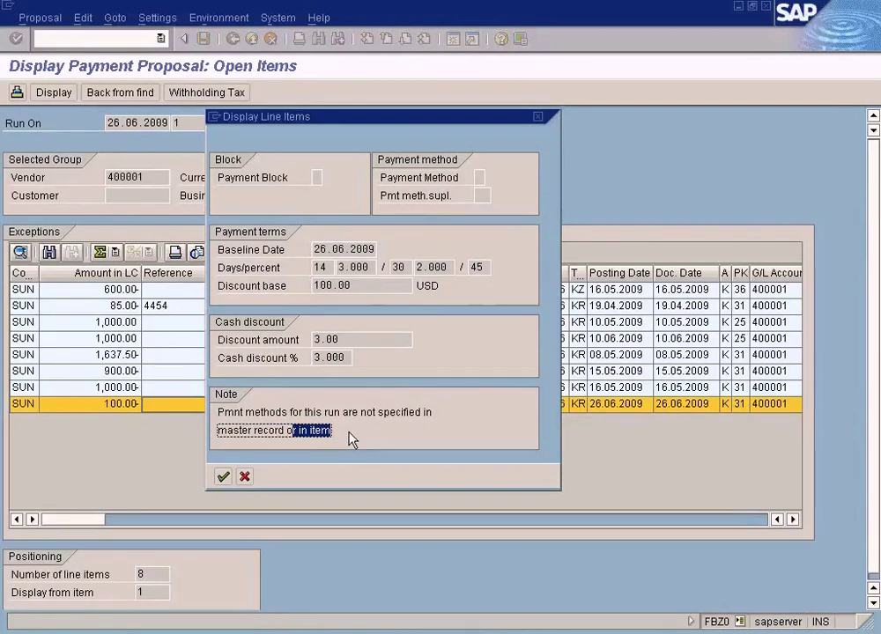
Step: Close the line item details and return through Payments to the F110 status screen
click(246, 475)
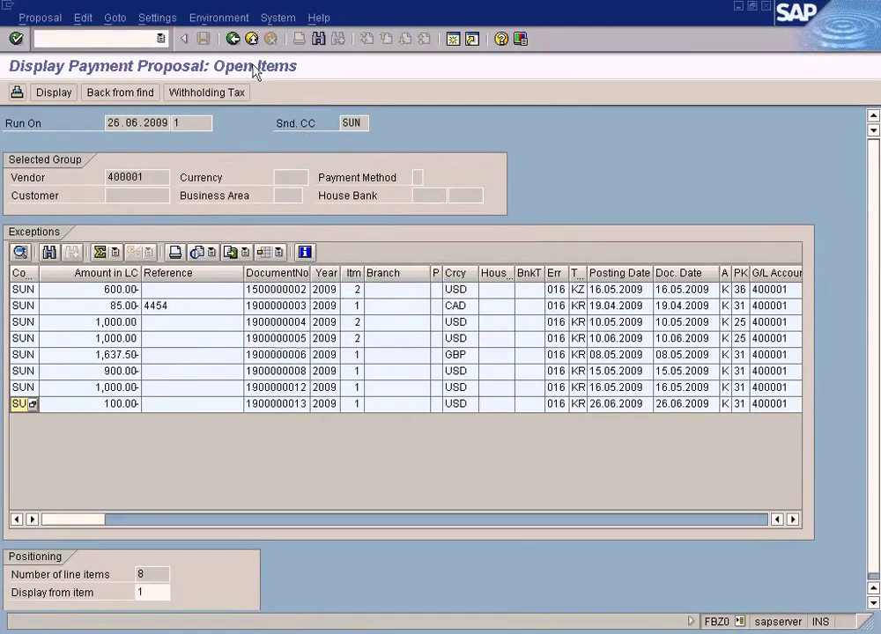
click(235, 39)
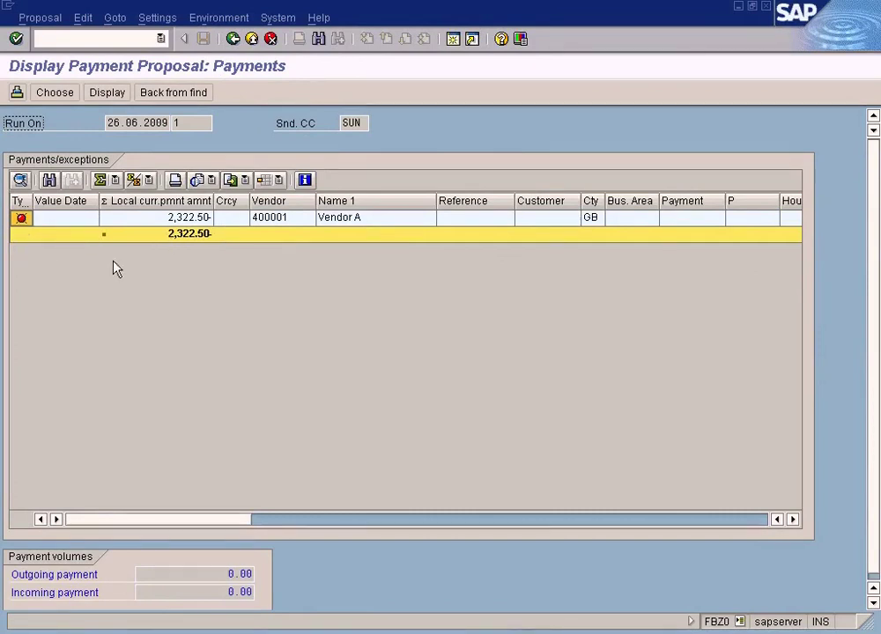
click(232, 38)
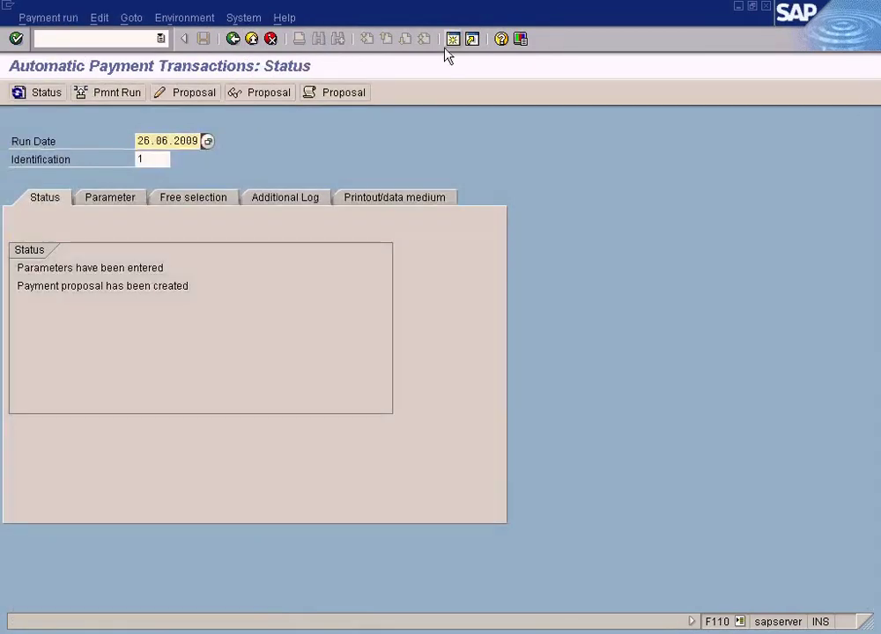
Step: In a new session, launch vendor Change (FK02) from Accounts Payable > Master Records
click(451, 39)
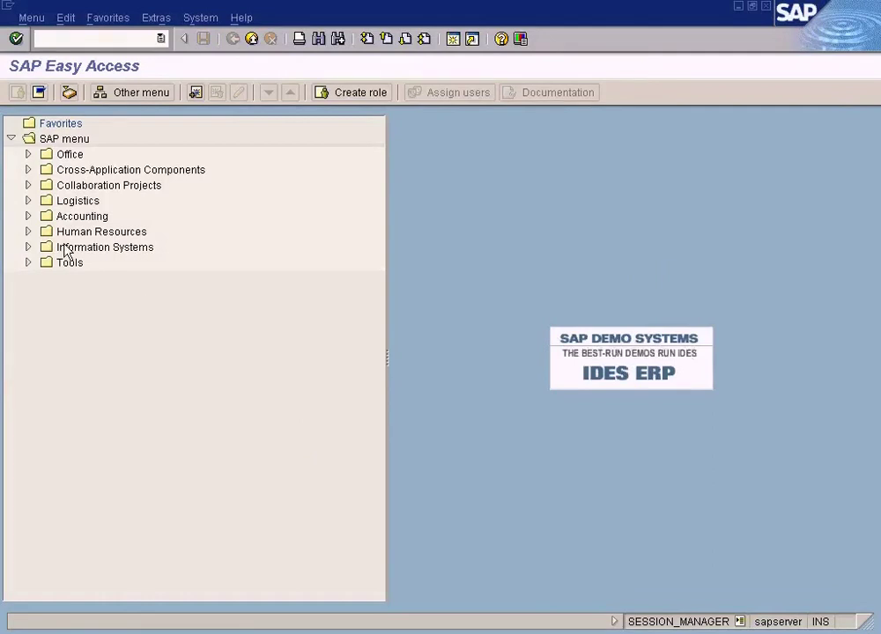
click(28, 215)
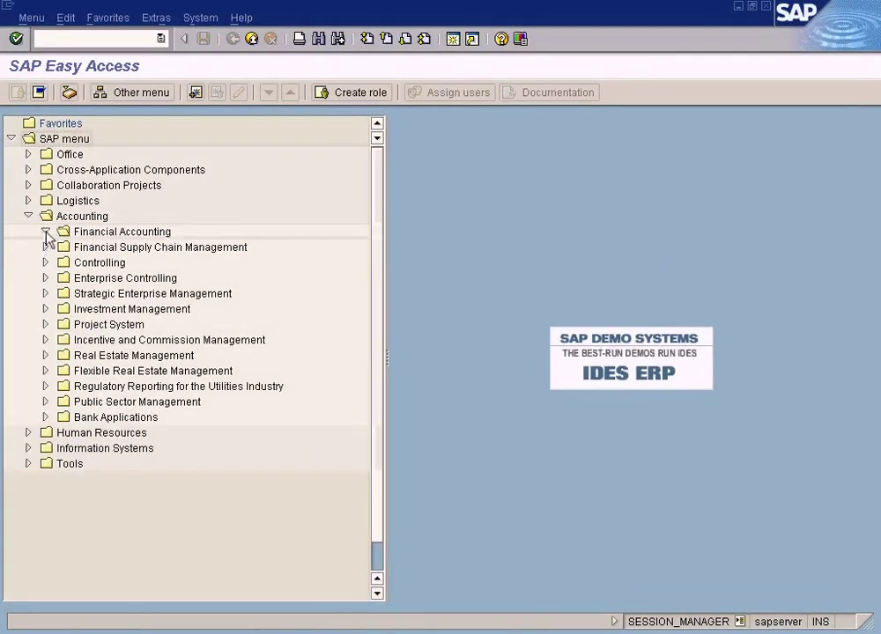
click(45, 232)
click(63, 277)
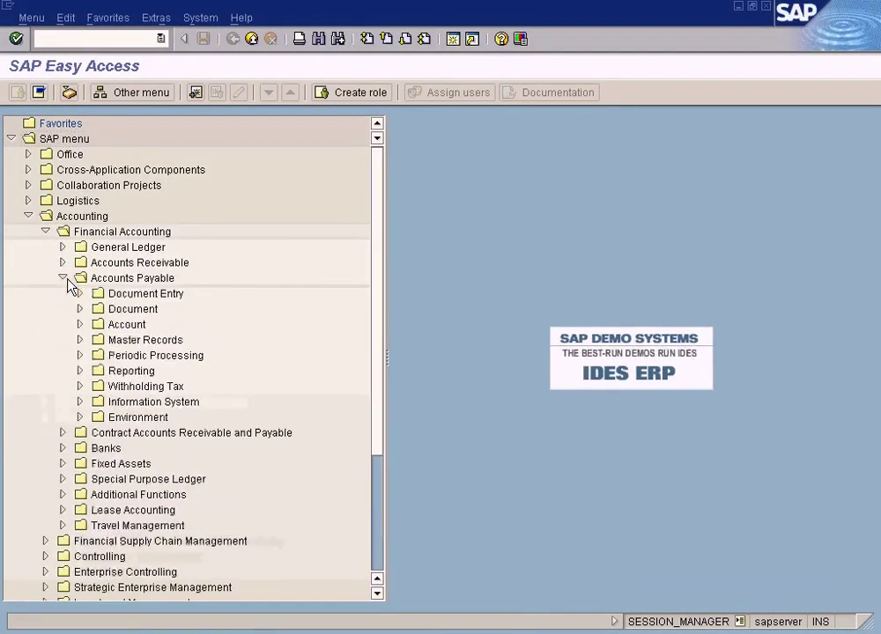
click(79, 314)
click(79, 314)
click(80, 324)
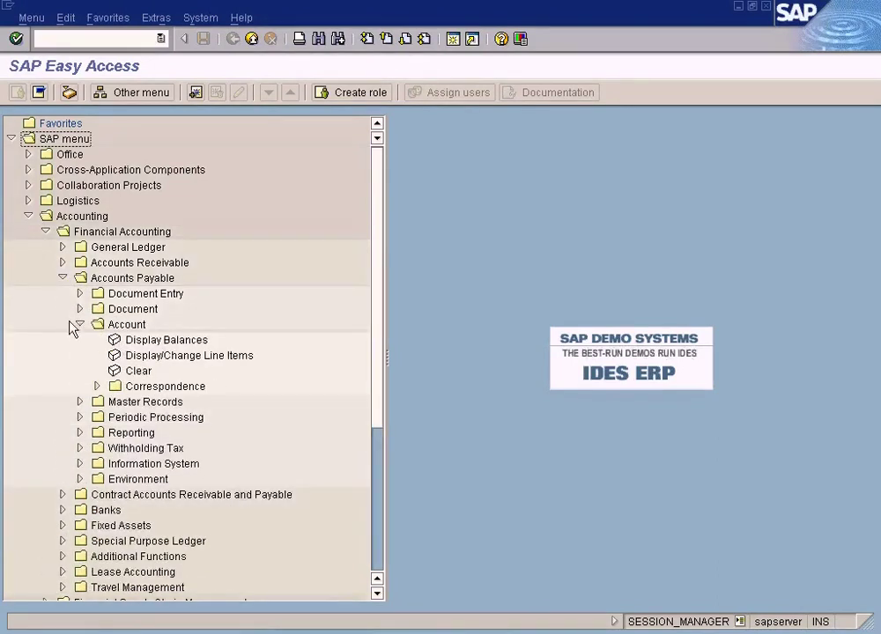
click(79, 324)
click(80, 340)
double_click(144, 370)
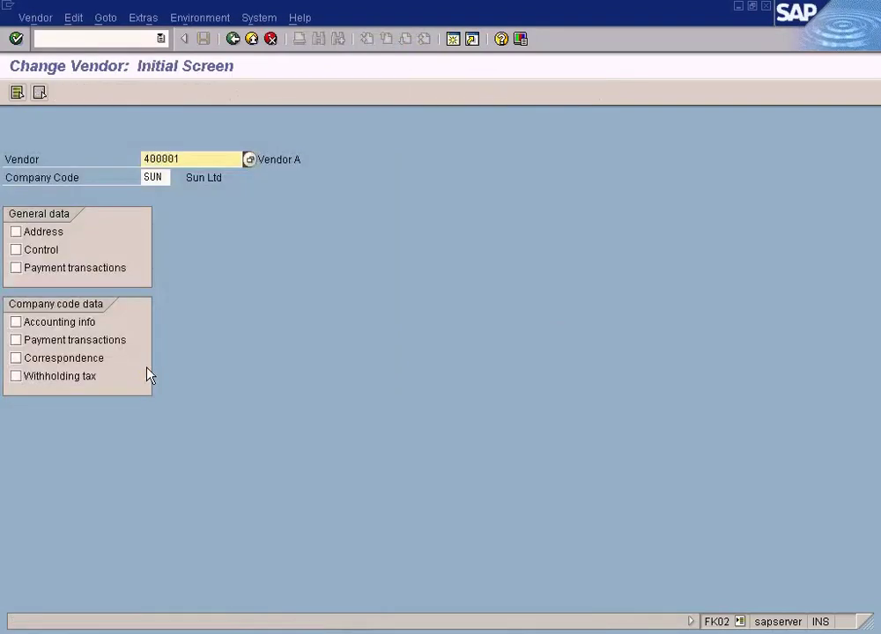
Step: Select general and company-code payment transaction data and advance to the company-code payment screen
click(18, 269)
click(16, 340)
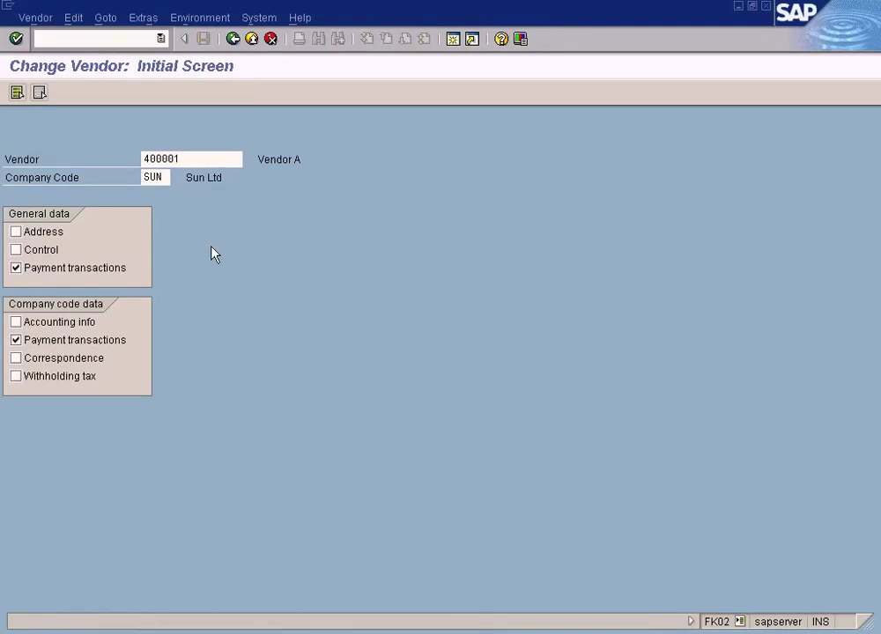
key(Return)
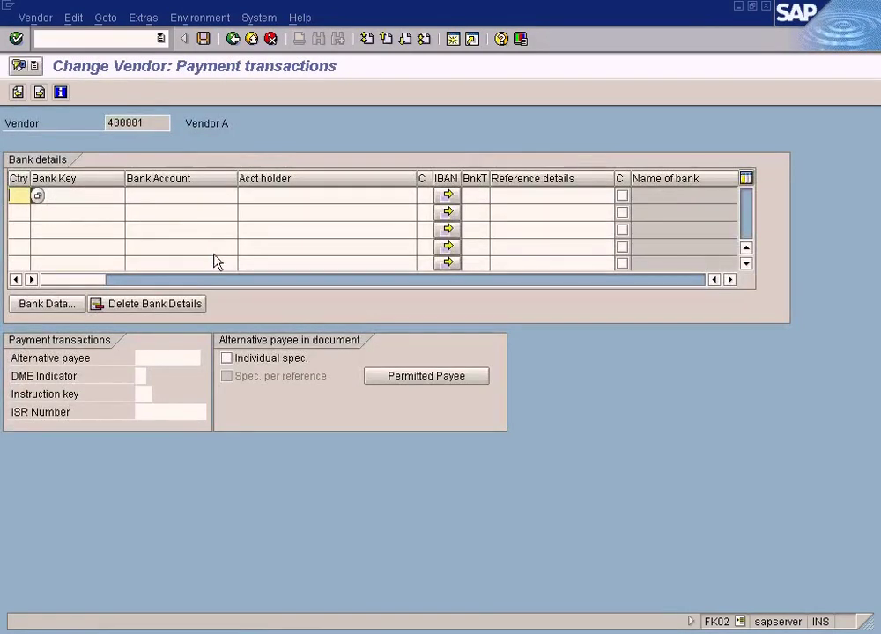
click(39, 91)
click(39, 93)
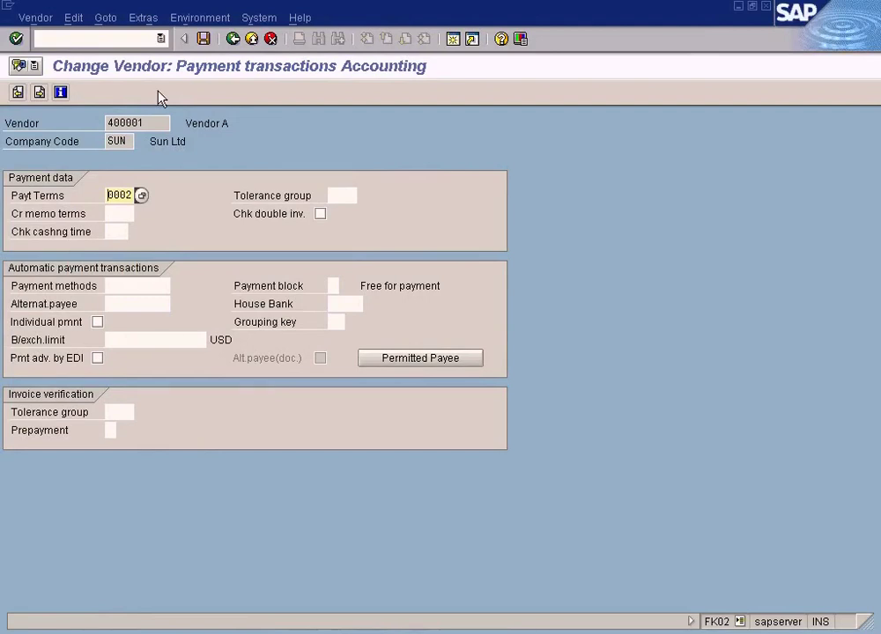
Step: Bring up the F4 list of available payment methods for vendor 400001
click(137, 286)
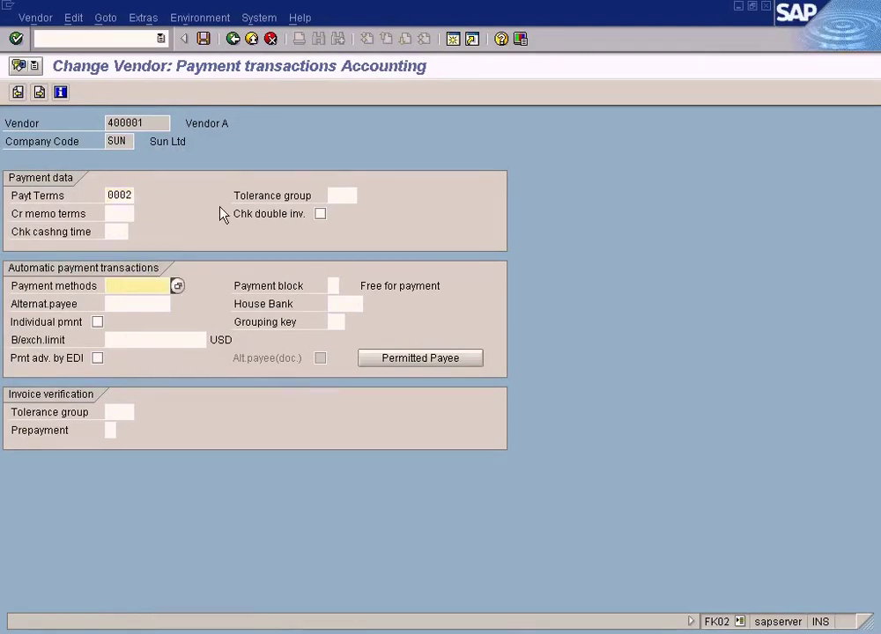
click(124, 143)
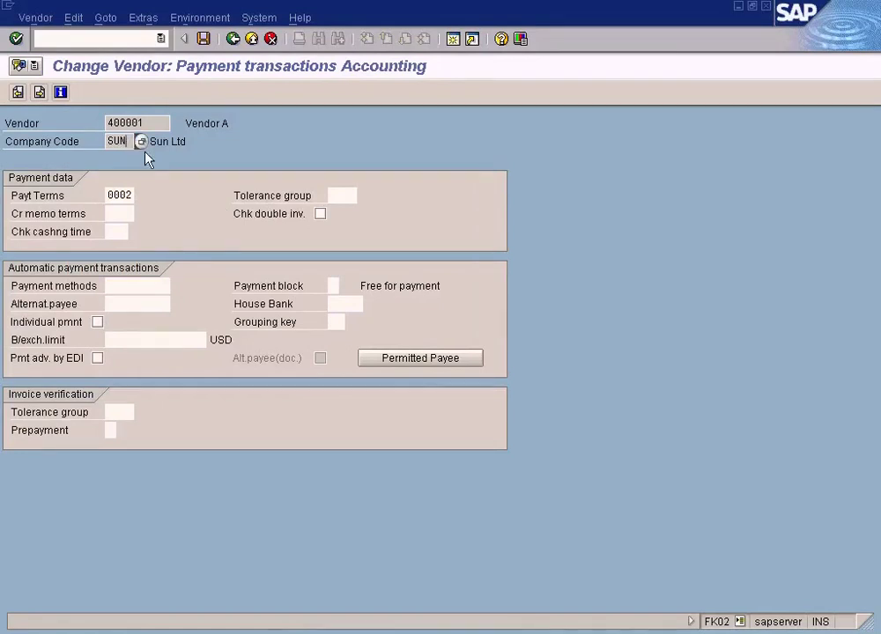
click(141, 286)
click(178, 286)
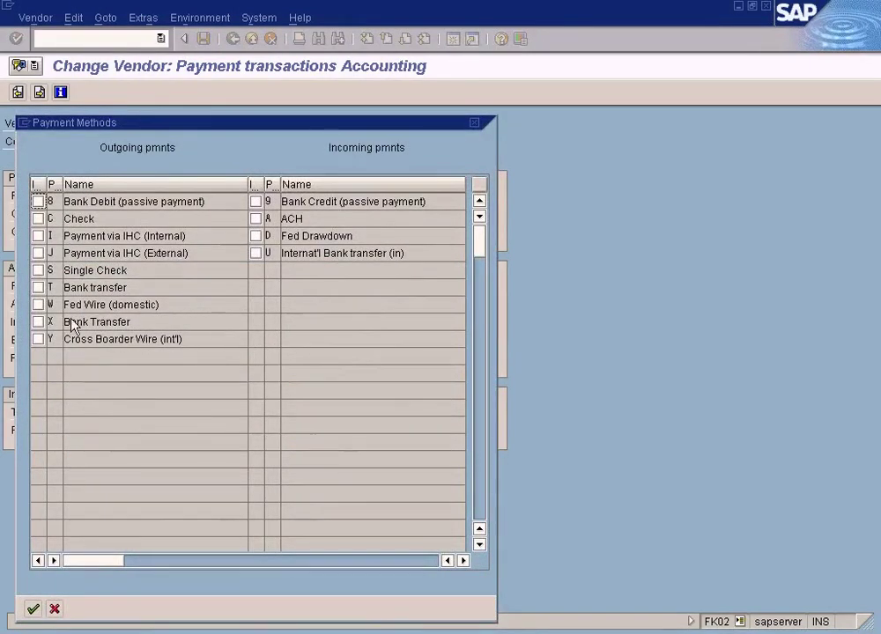
Step: Choose payment method X (Bank Transfer) from the list and confirm it
click(39, 322)
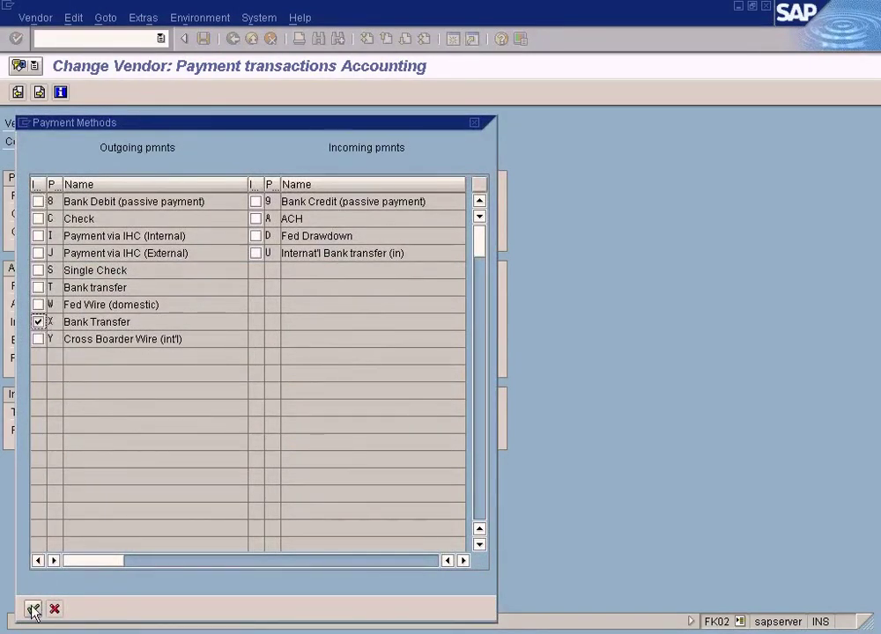
click(33, 609)
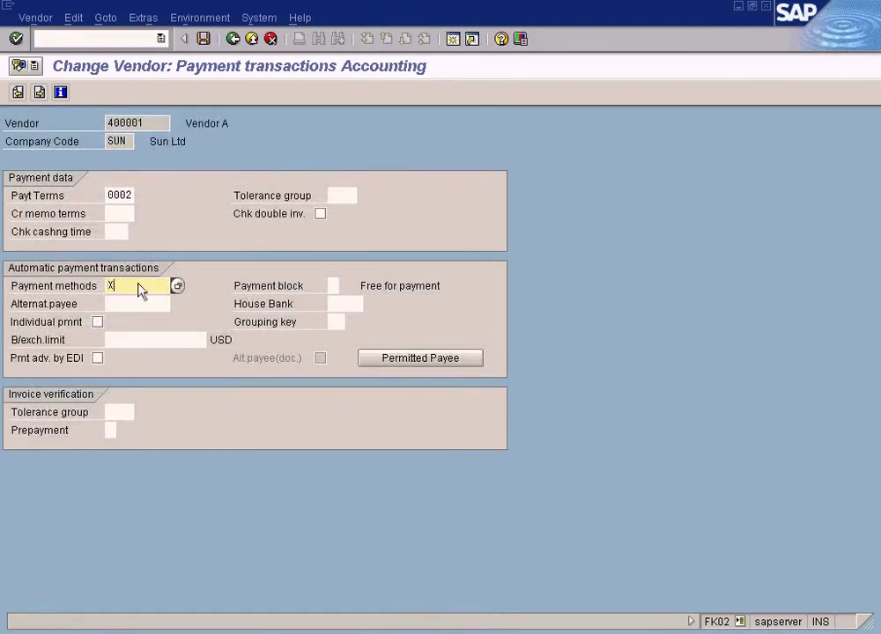
double_click(129, 123)
click(124, 287)
Step: Save the vendor master change and return to SAP Easy Access
click(205, 40)
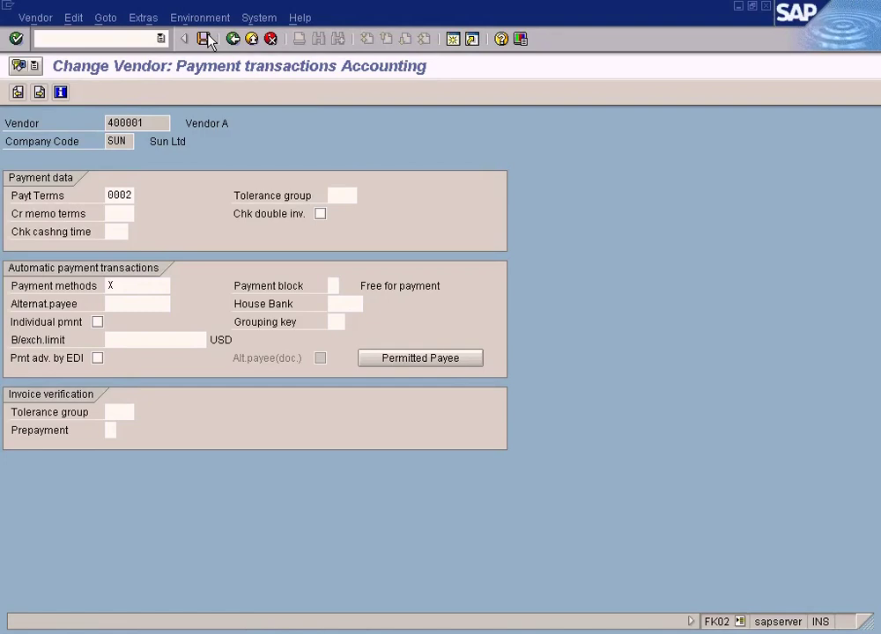
click(204, 39)
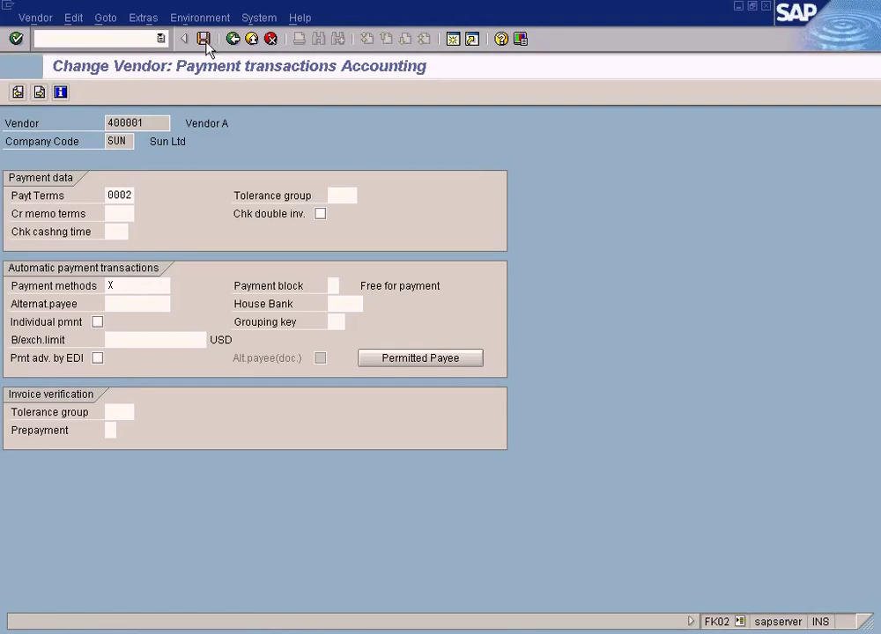
click(251, 39)
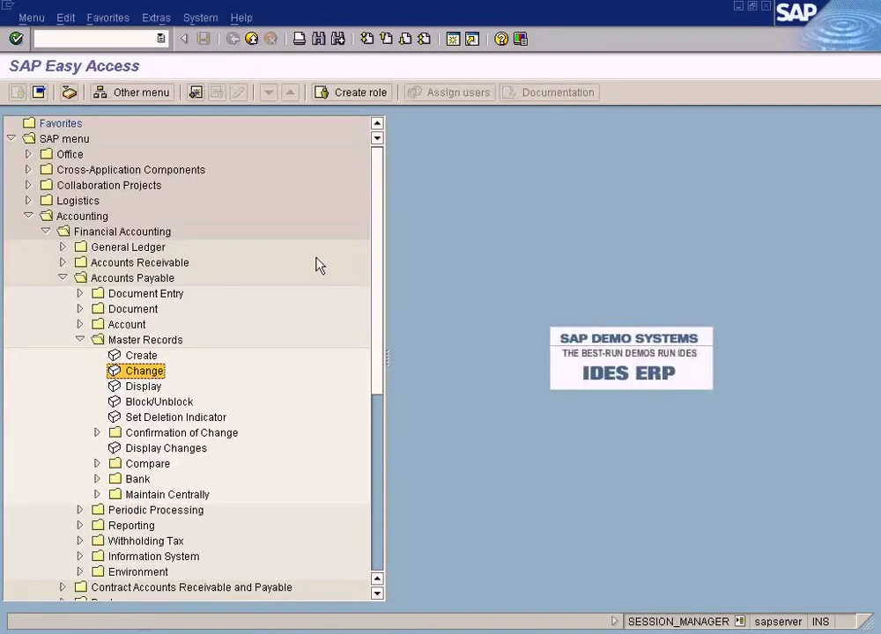
Step: Switch to the F110 run window, check parameters, and delete the existing payment proposal
click(325, 631)
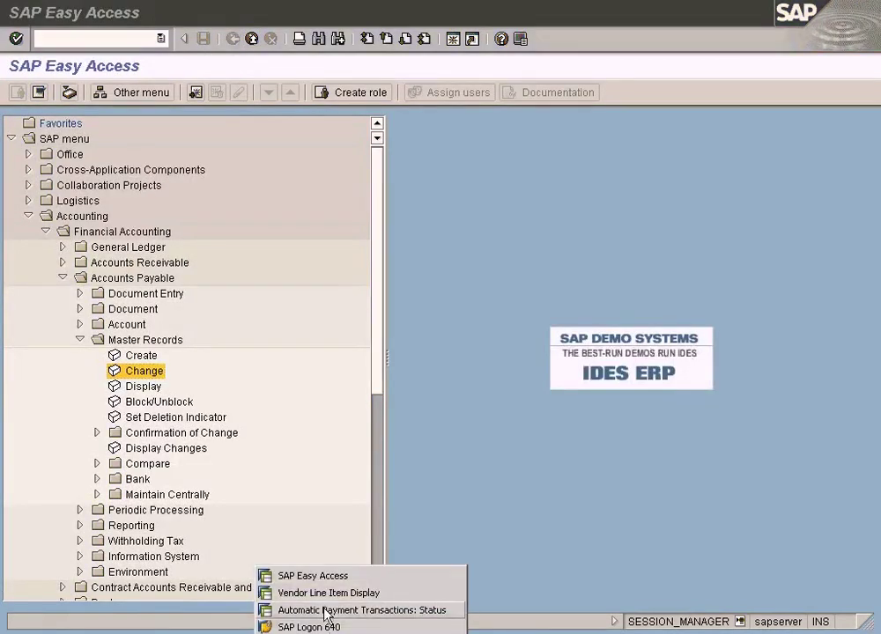
click(325, 610)
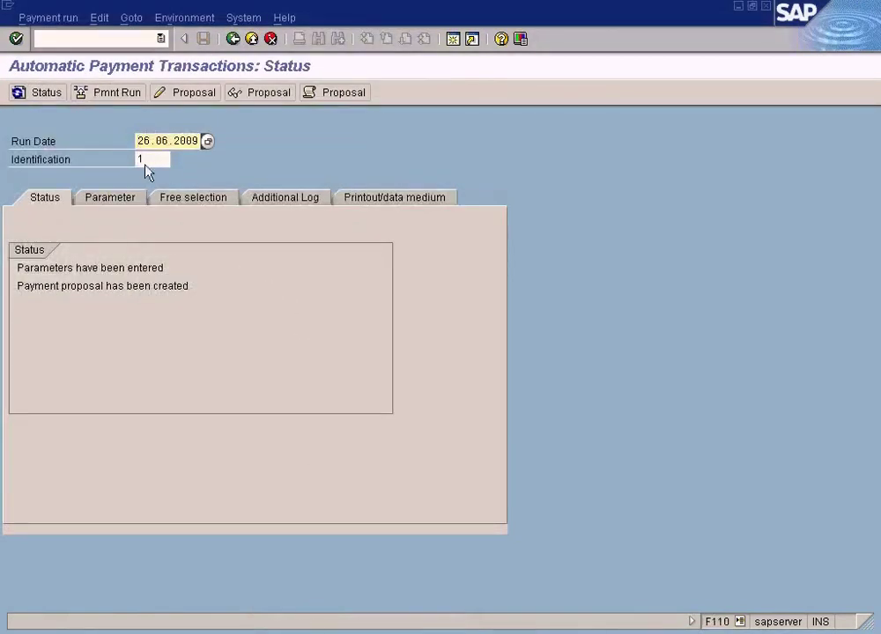
click(129, 199)
click(49, 201)
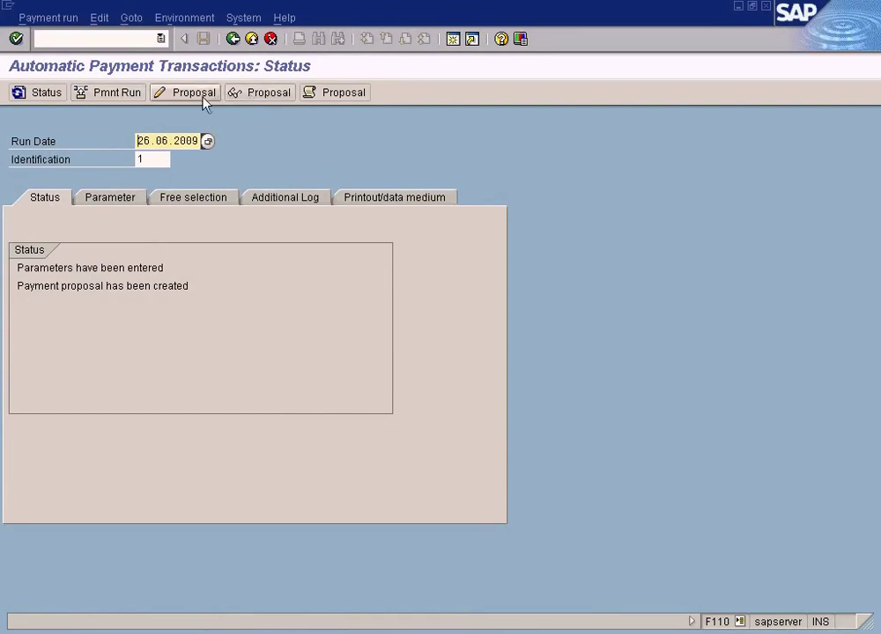
click(73, 19)
mouse_move(99, 22)
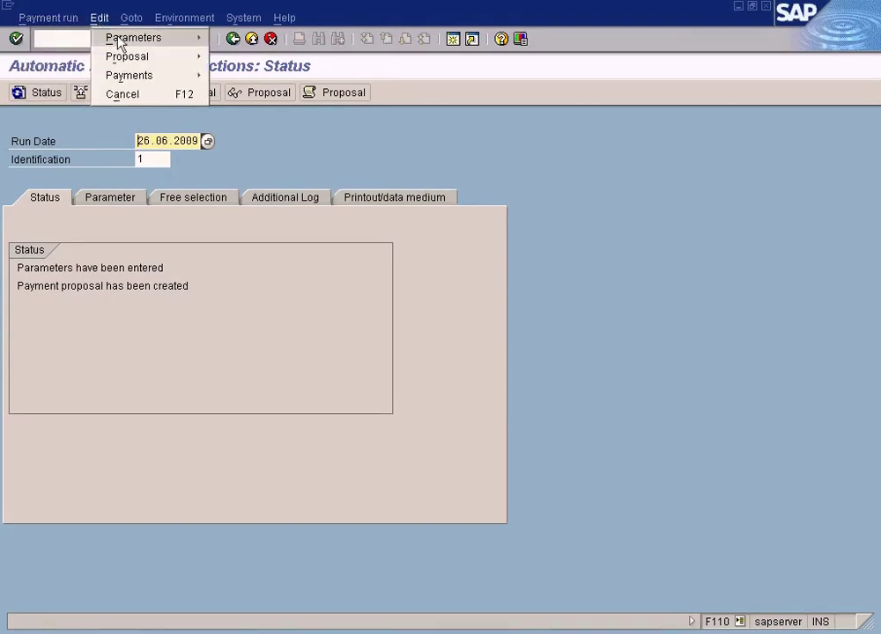
mouse_move(112, 55)
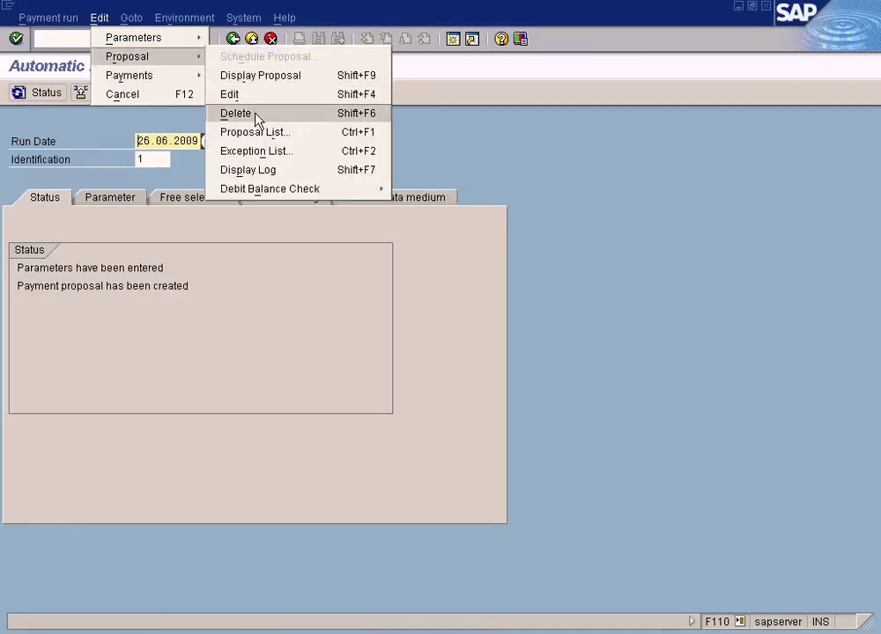
click(256, 115)
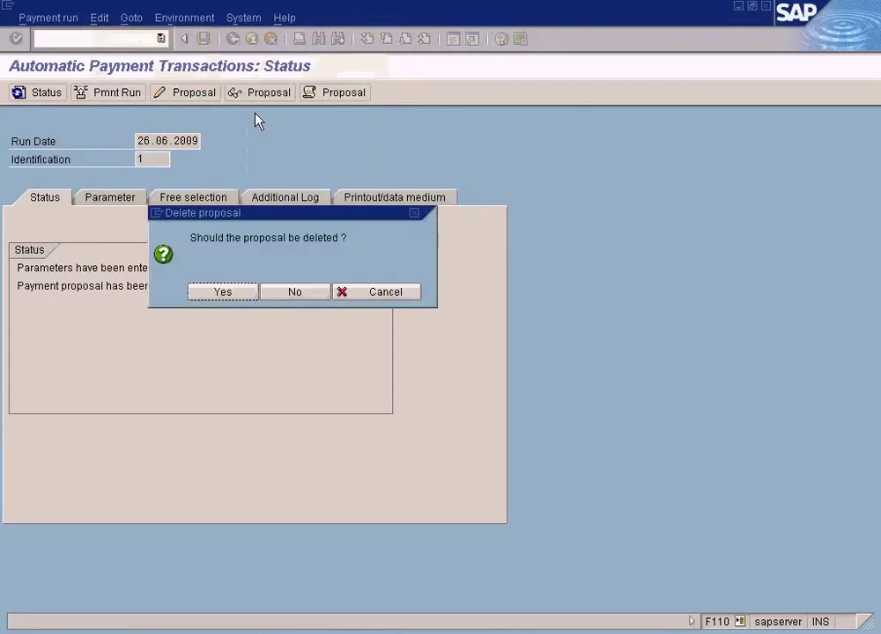
click(222, 292)
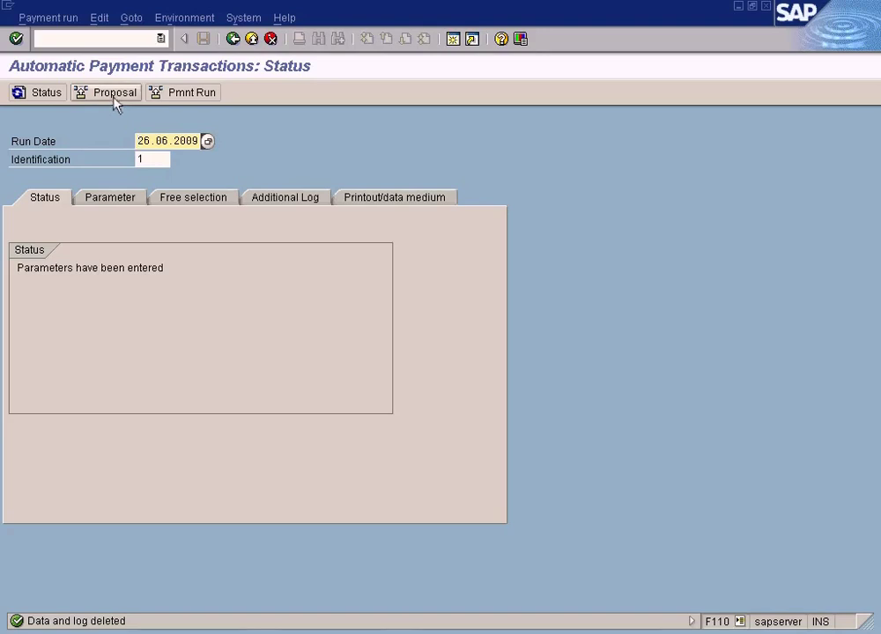
Step: Review the parameters, schedule a new proposal to start immediately, and refresh the status
click(110, 201)
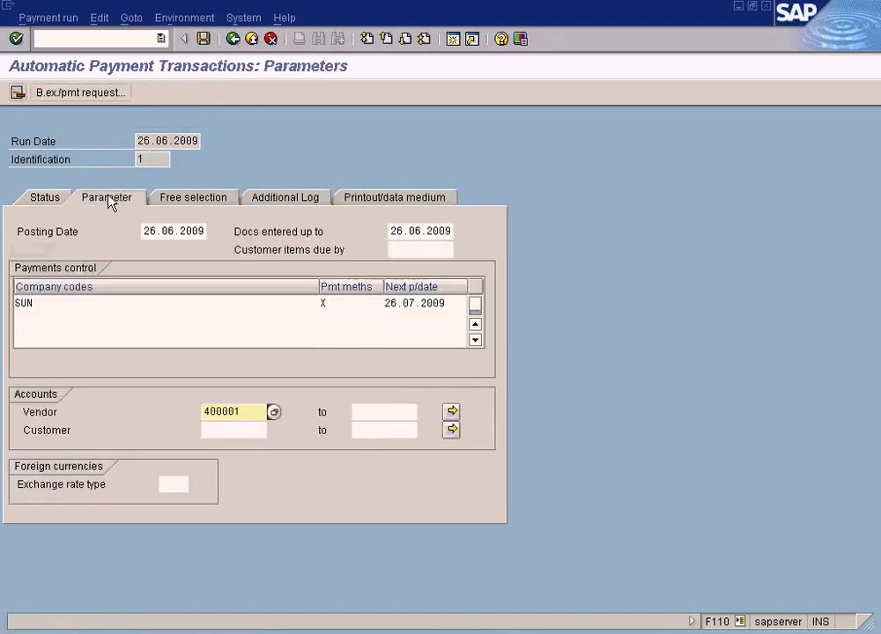
click(53, 199)
click(109, 93)
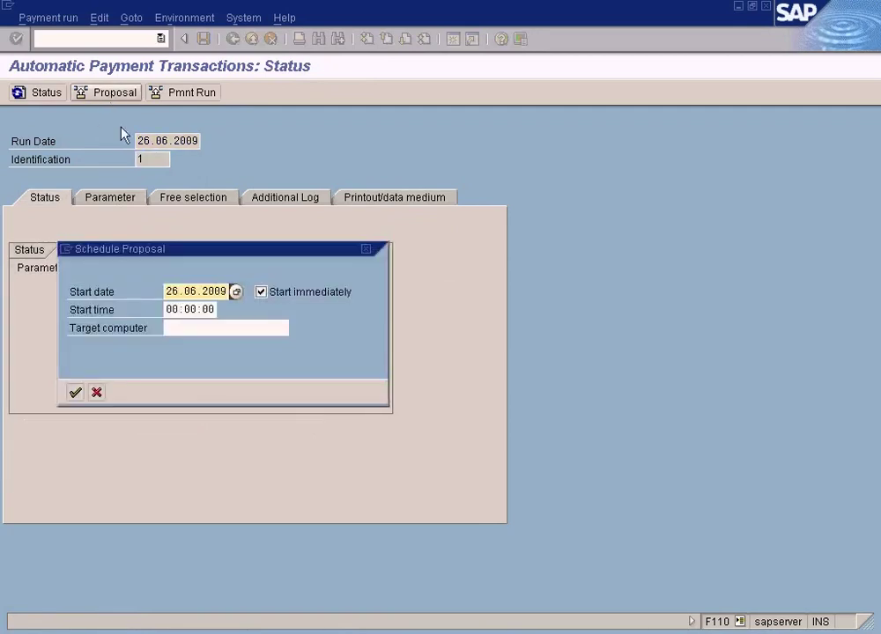
click(75, 392)
click(49, 92)
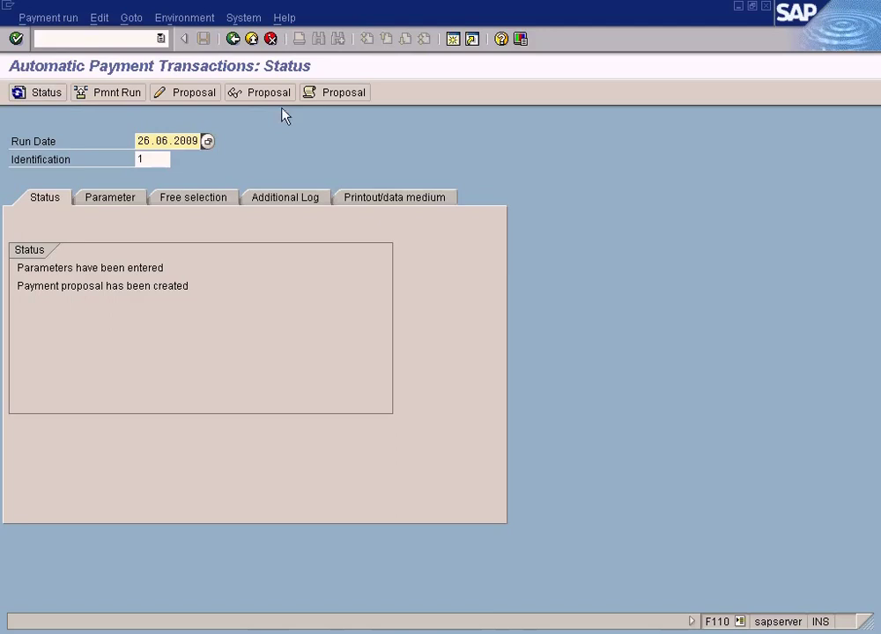
Step: Display the new proposal and inspect vendor 400001's 100.00 exception item, then switch windows
click(261, 94)
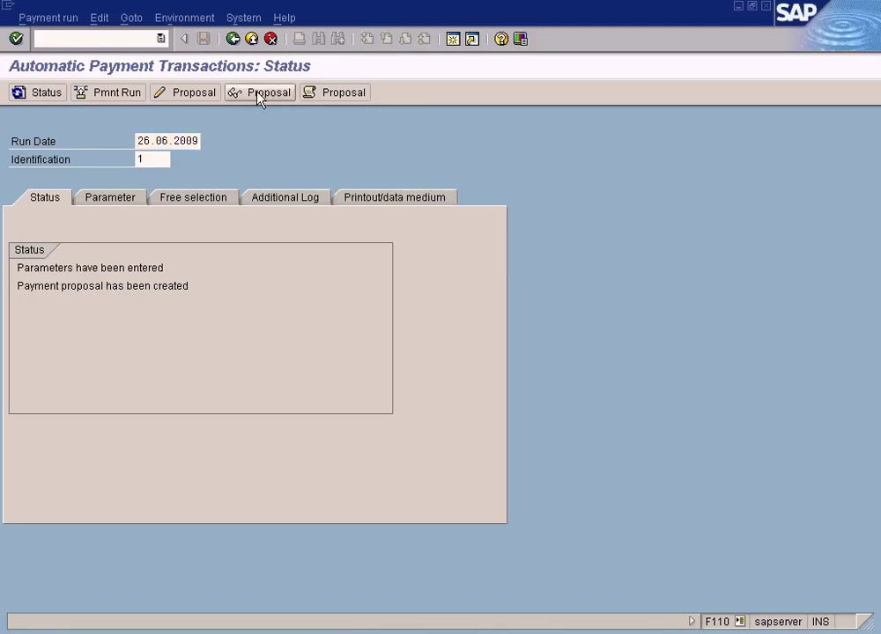
double_click(270, 216)
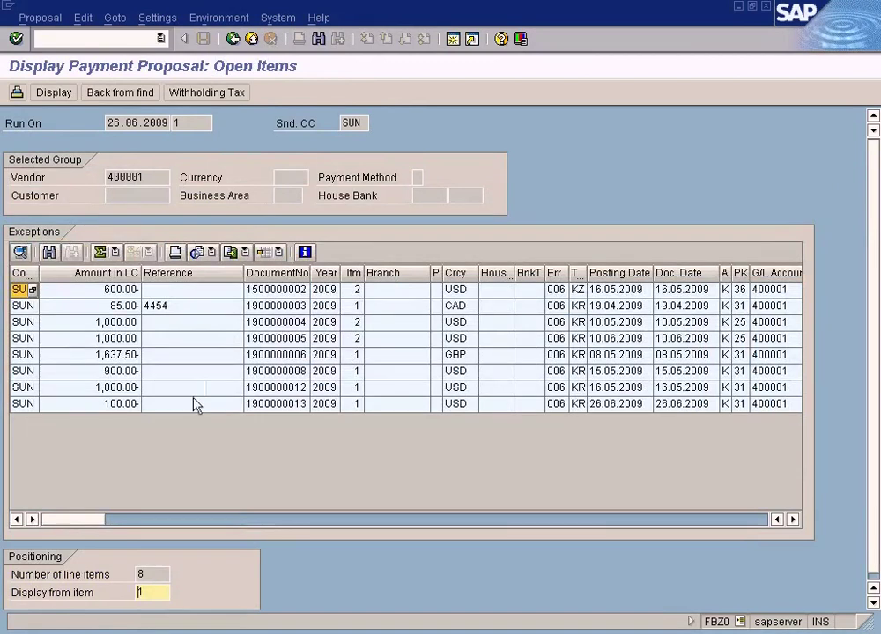
double_click(193, 406)
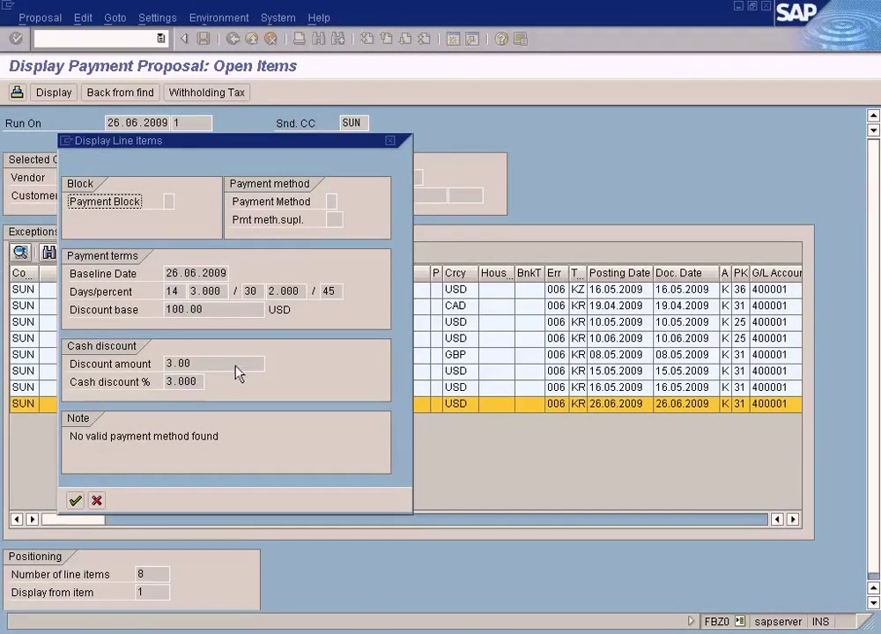
click(97, 500)
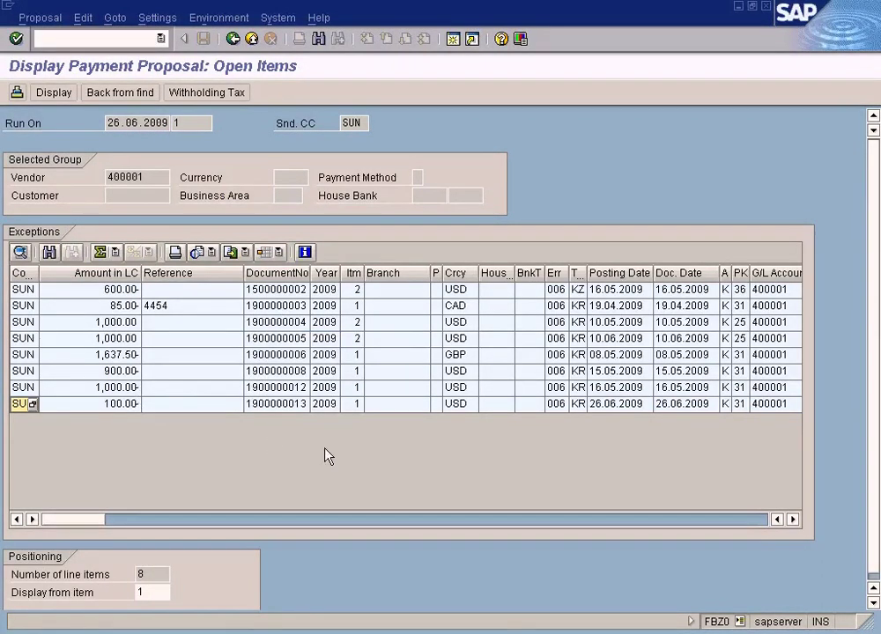
click(335, 631)
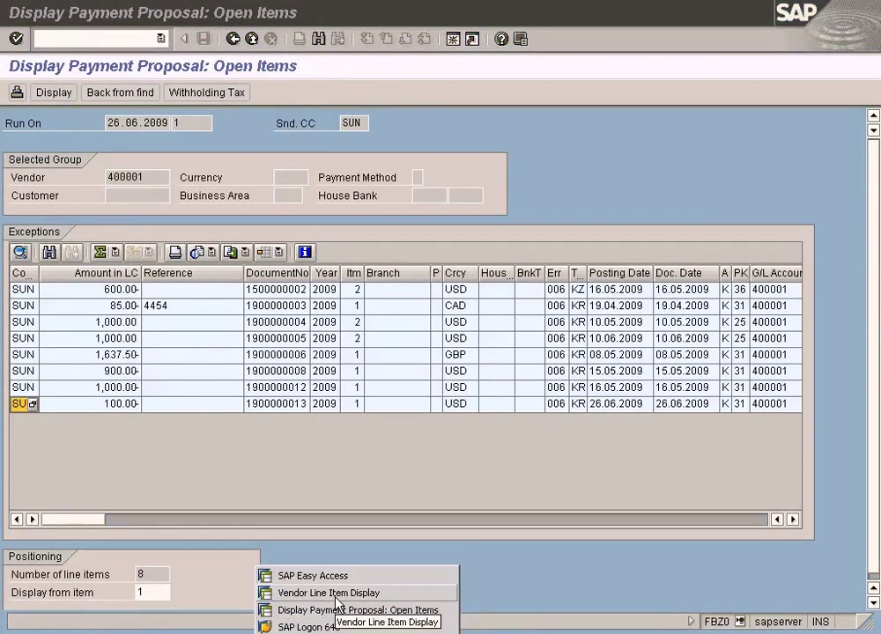
click(335, 603)
Step: Open a new session and start document display (FB03)
click(331, 630)
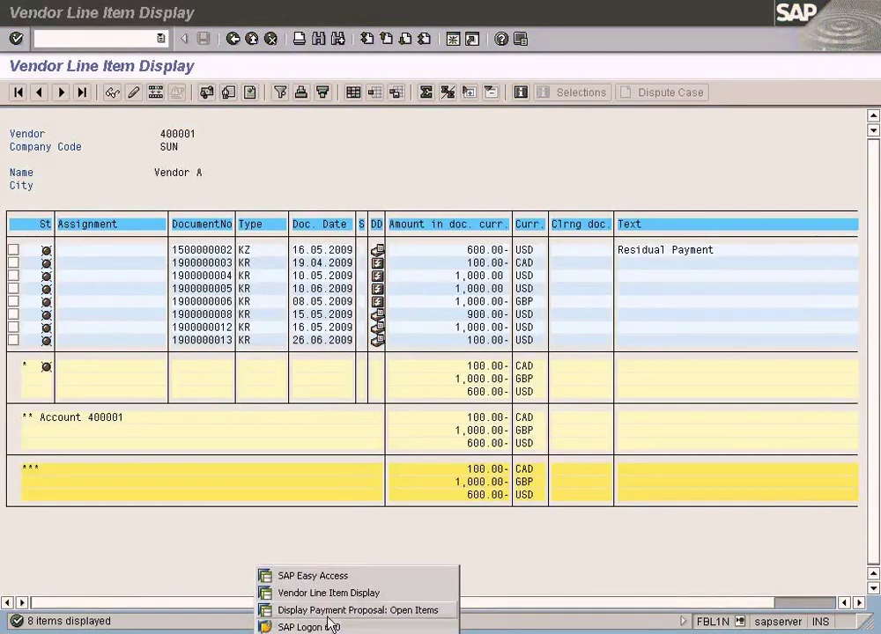
click(344, 610)
click(454, 40)
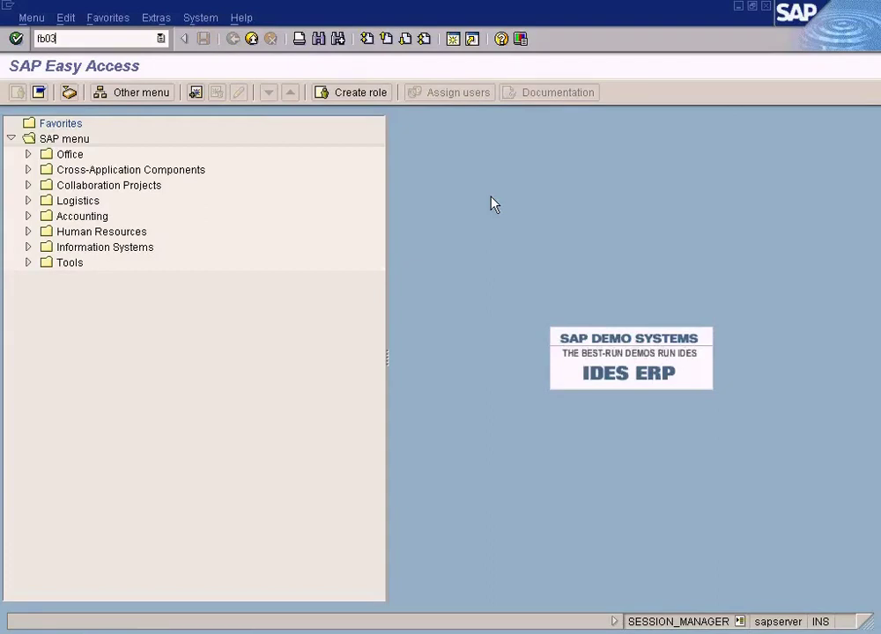
key(Return)
key(alt+Tab)
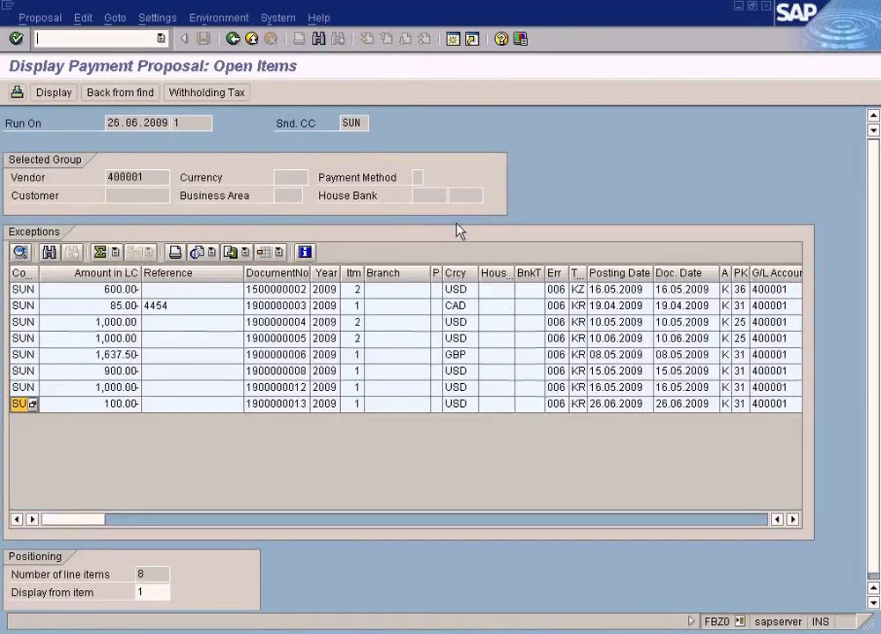
click(276, 401)
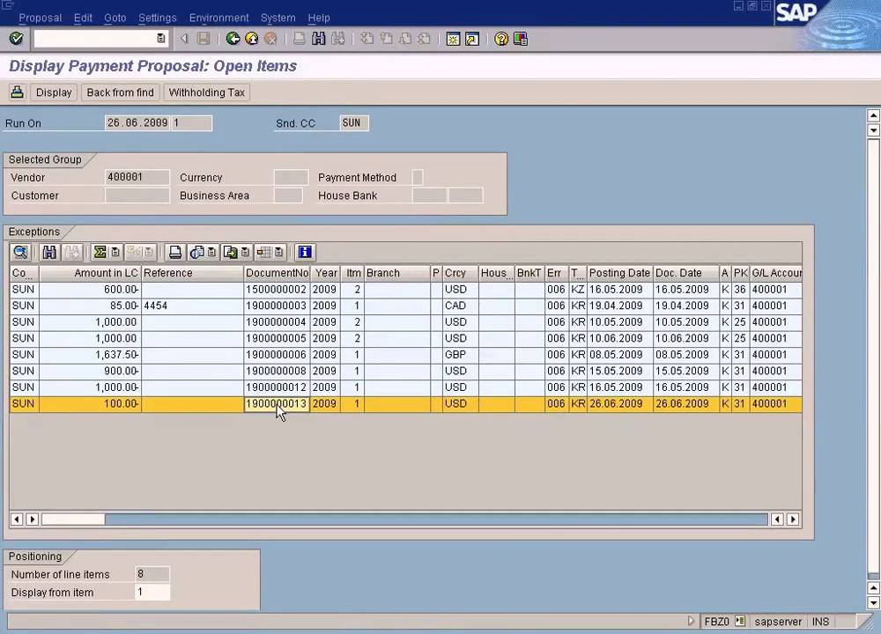
double_click(276, 407)
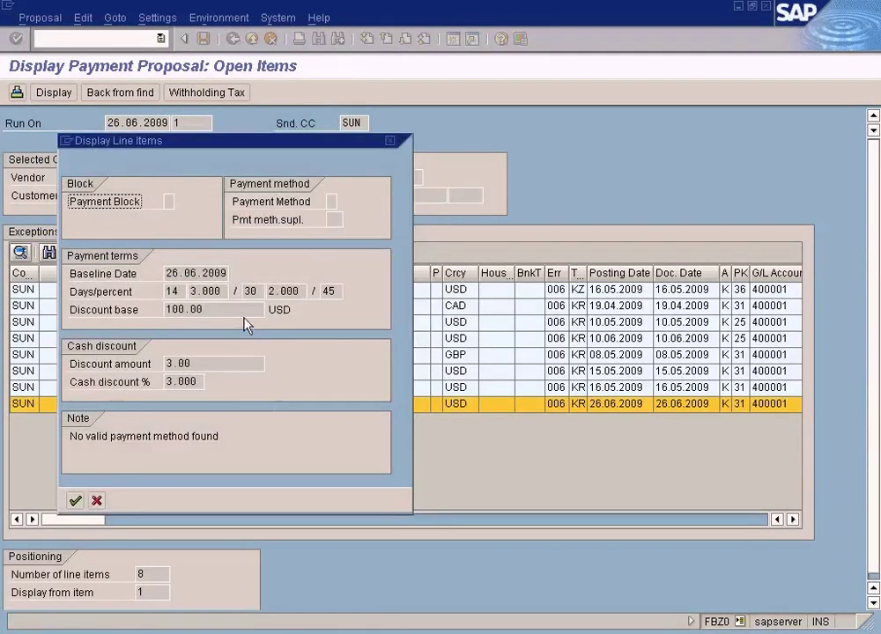
click(96, 500)
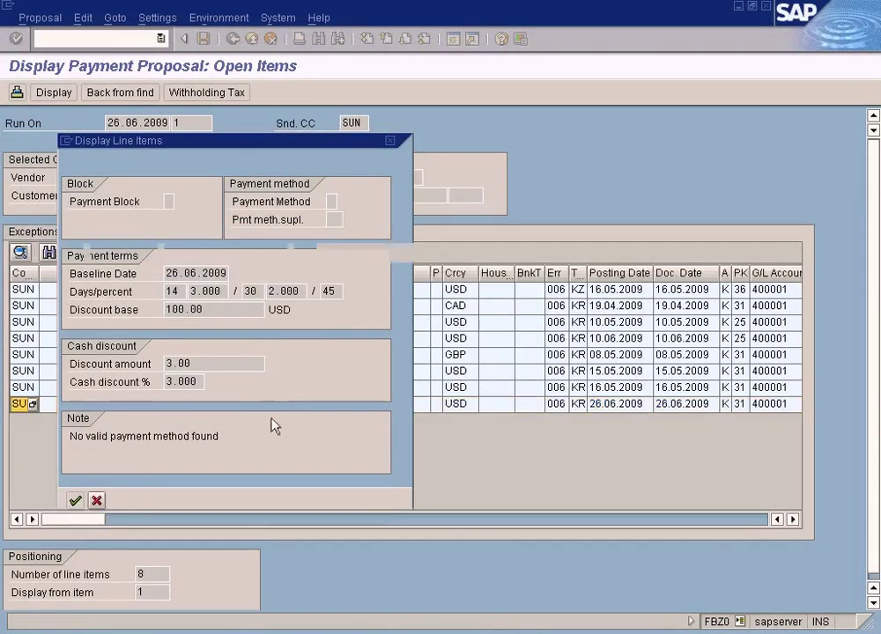
click(277, 404)
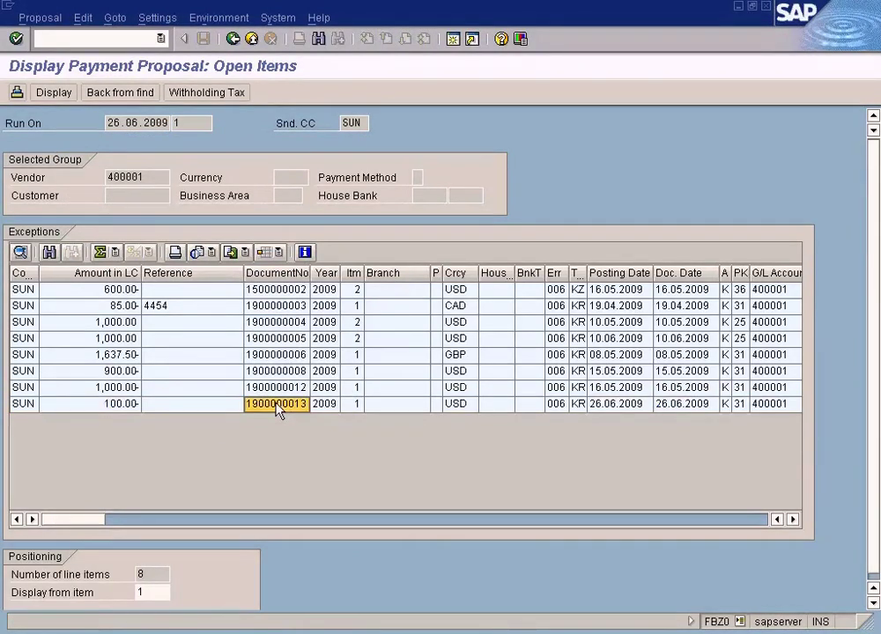
right_click(279, 406)
click(299, 414)
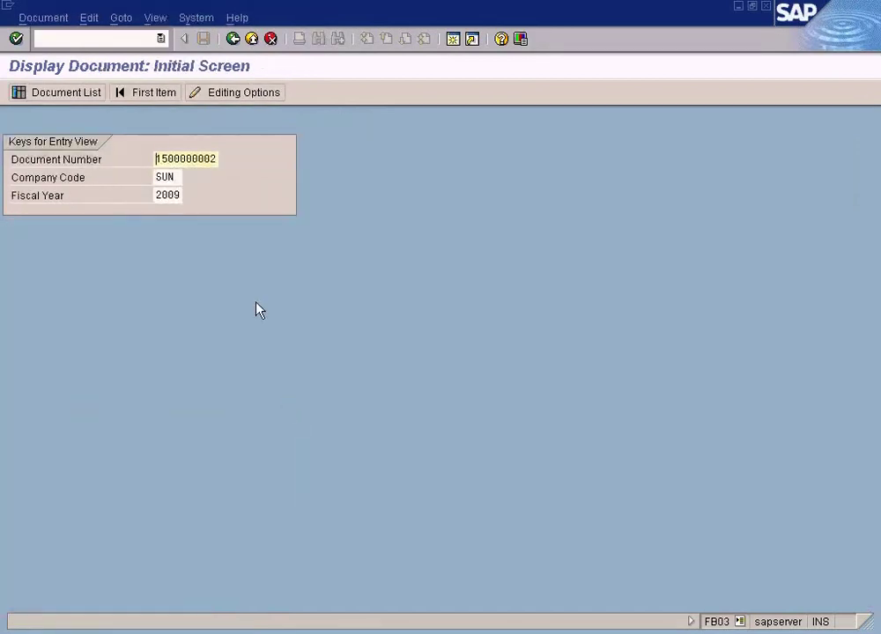
key(shift+End)
key(Delete)
key(ctrl+v)
key(F3)
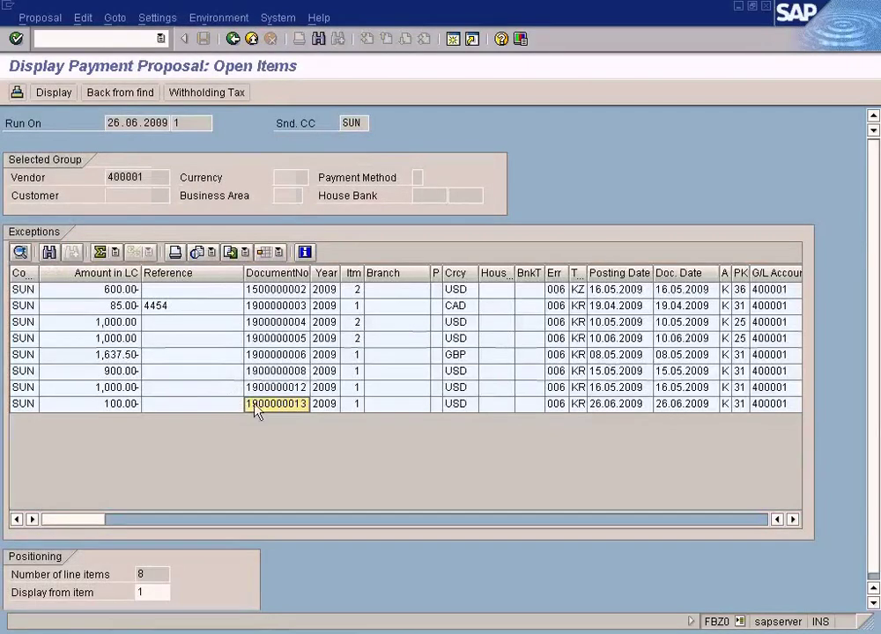
right_click(275, 409)
click(295, 410)
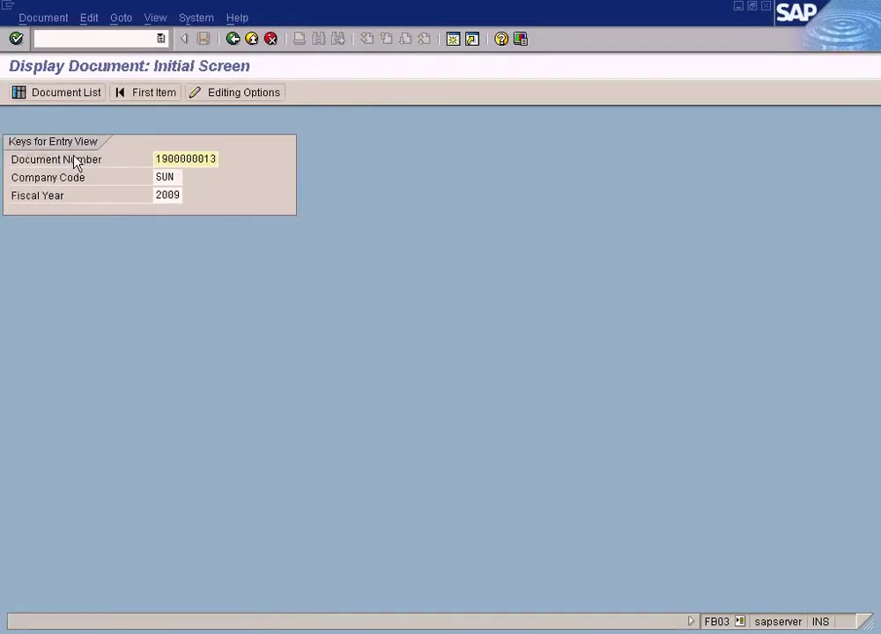
key(Return)
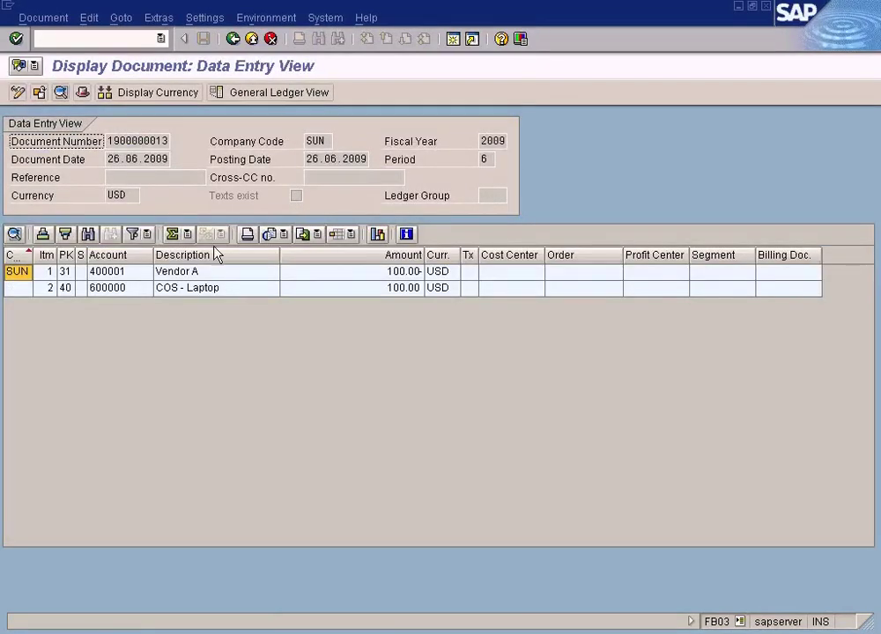
click(214, 276)
double_click(214, 277)
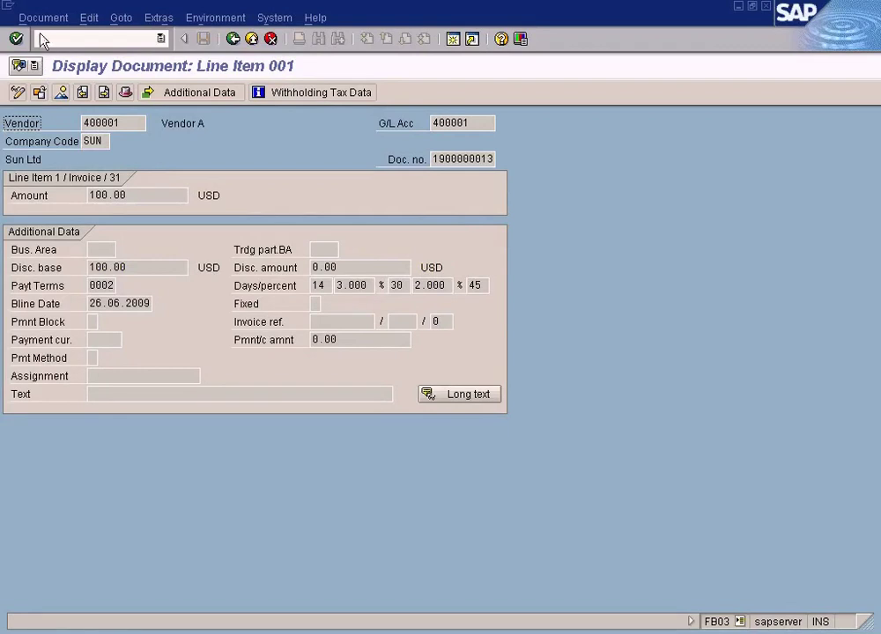
Step: Set the line item's payment method to X and save
click(19, 94)
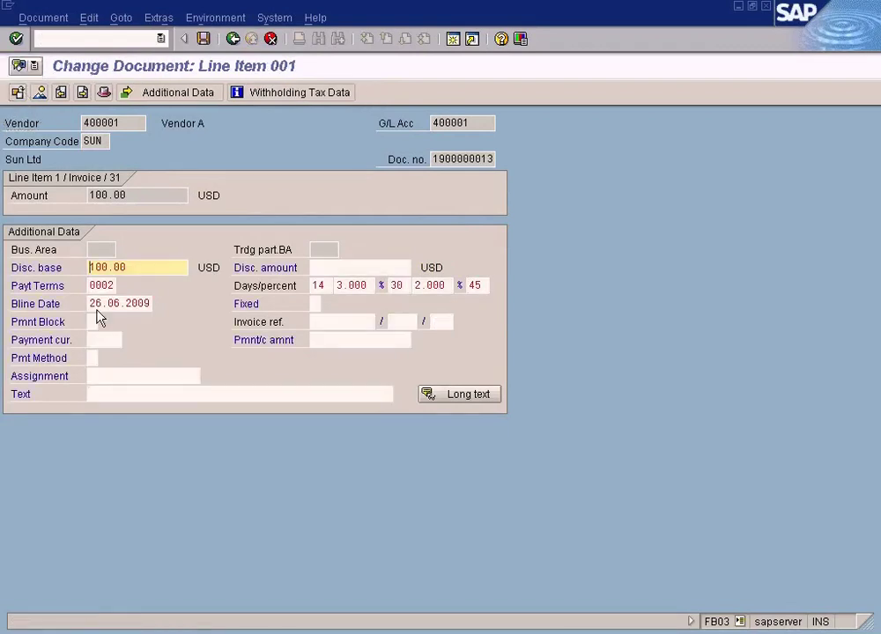
click(96, 359)
text(X)
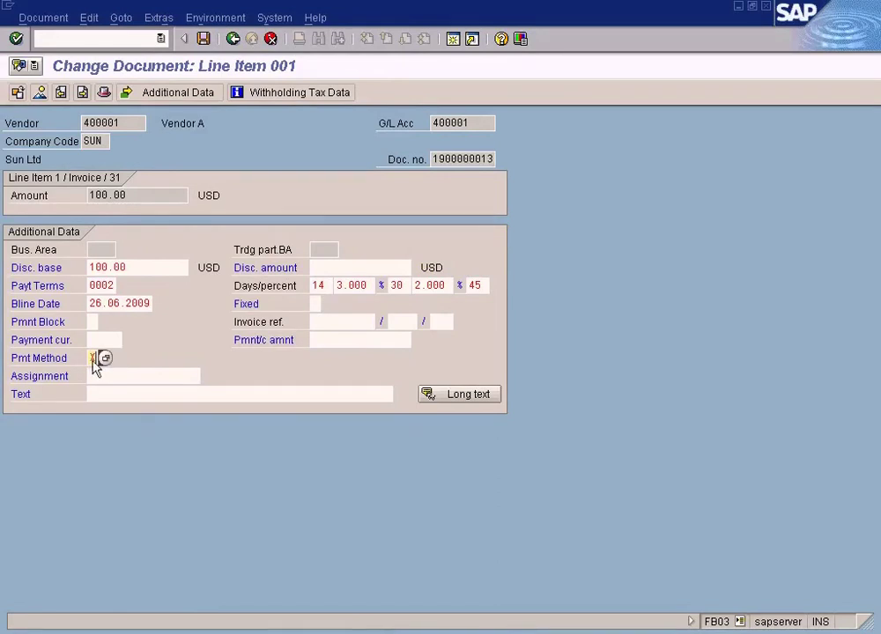
click(204, 41)
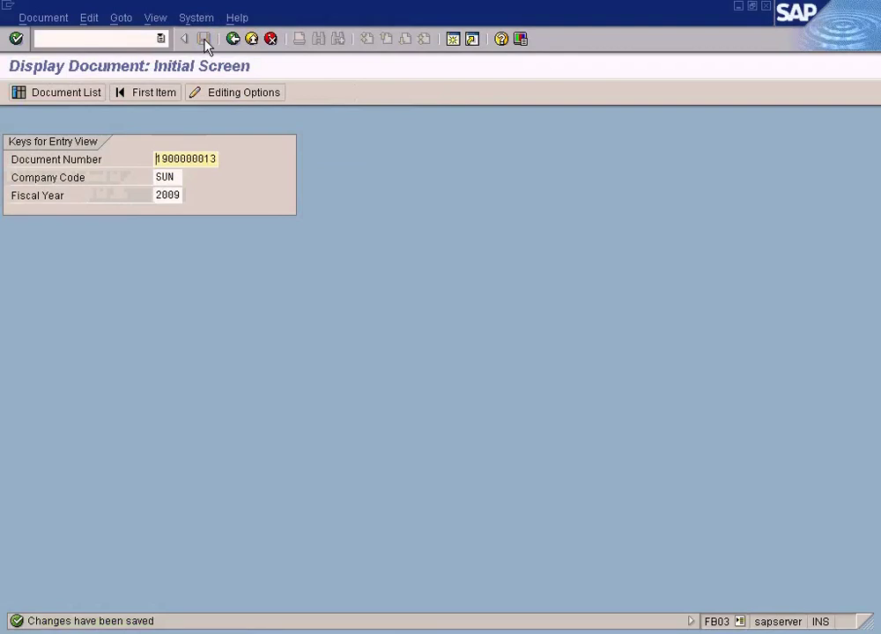
Step: Leave the document display and go back to the payment run status screen
click(252, 42)
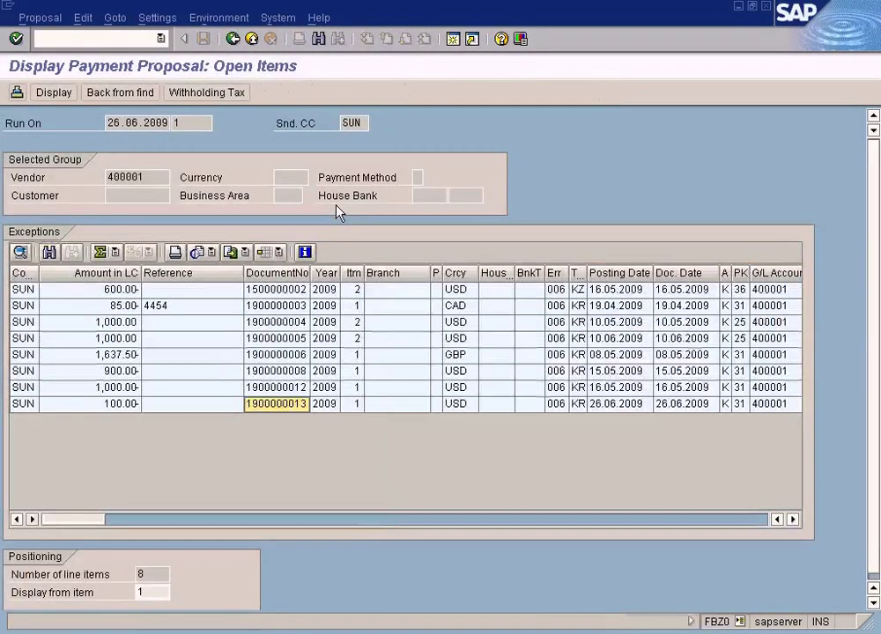
click(233, 38)
click(234, 38)
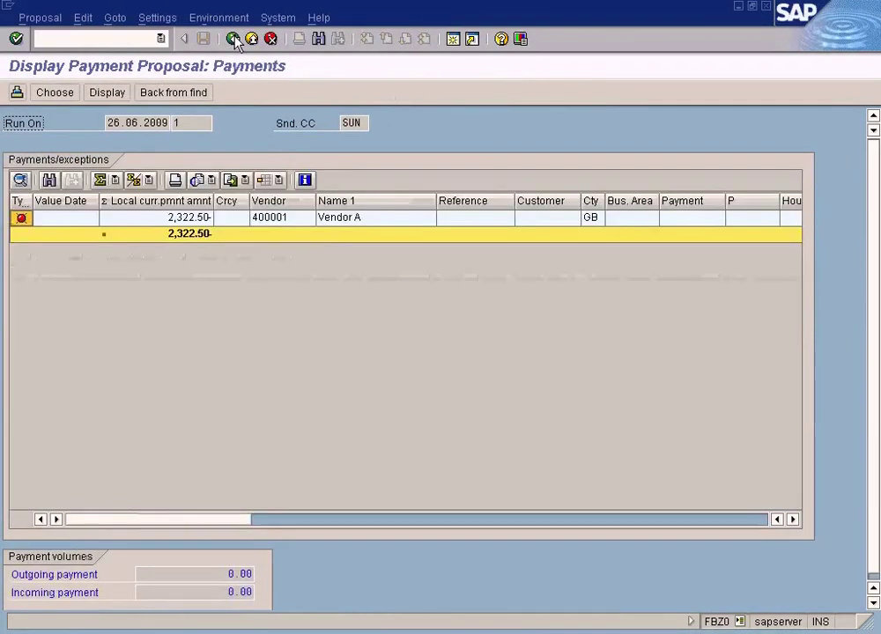
click(233, 38)
Step: Delete the old 26.06.2009 payment proposal and its log
click(67, 21)
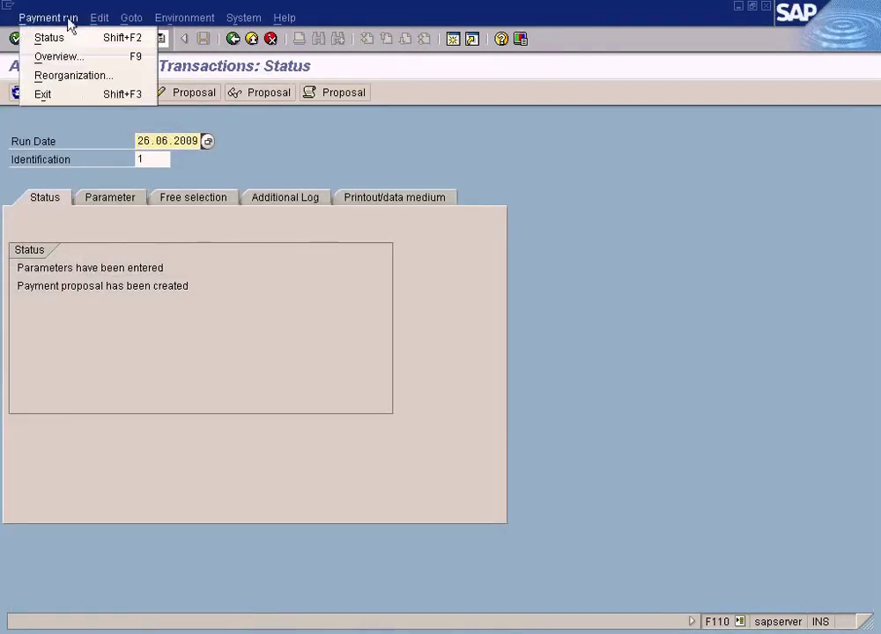
mouse_move(94, 23)
mouse_move(133, 58)
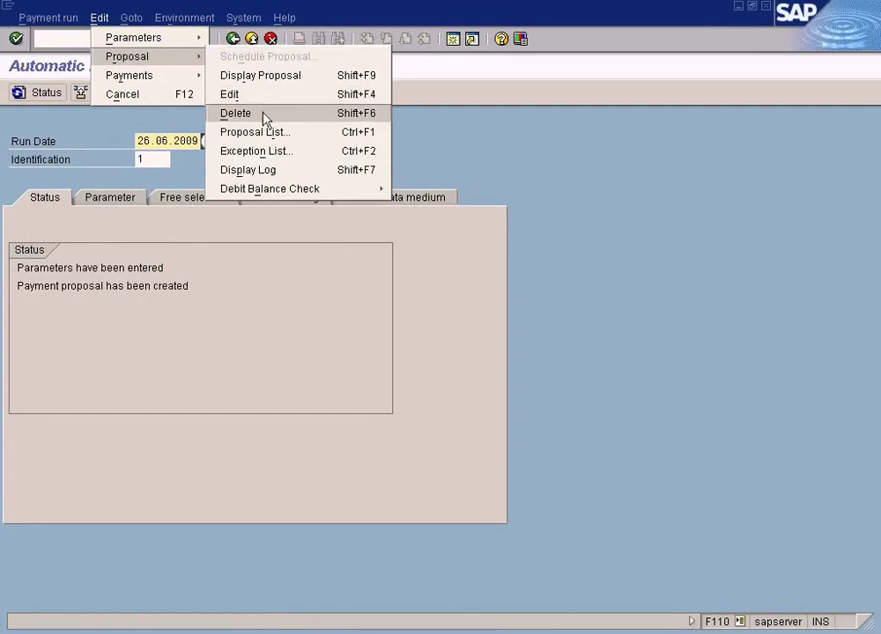
click(264, 117)
click(224, 292)
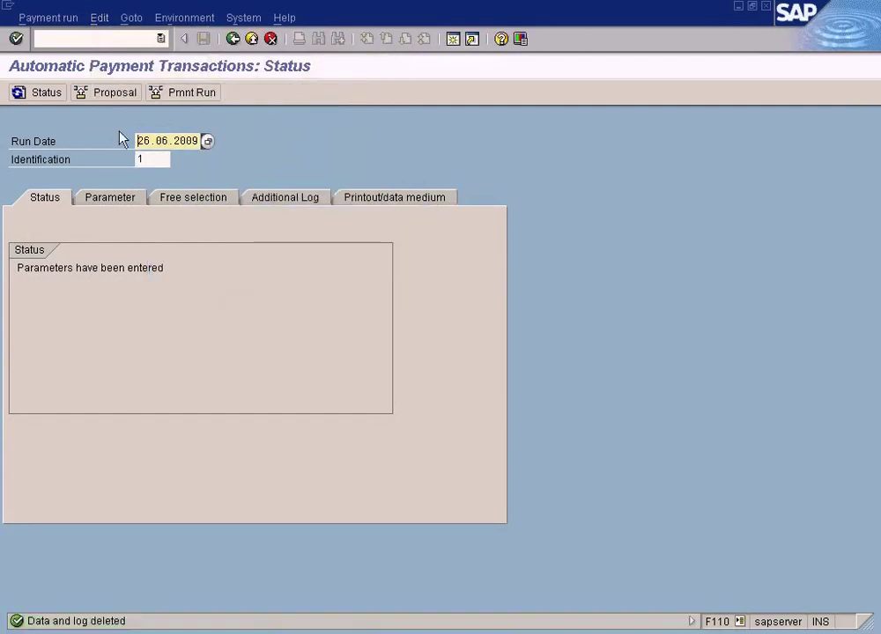
Step: Rerun the proposal immediately, refresh the status, and display the generated proposal
click(119, 95)
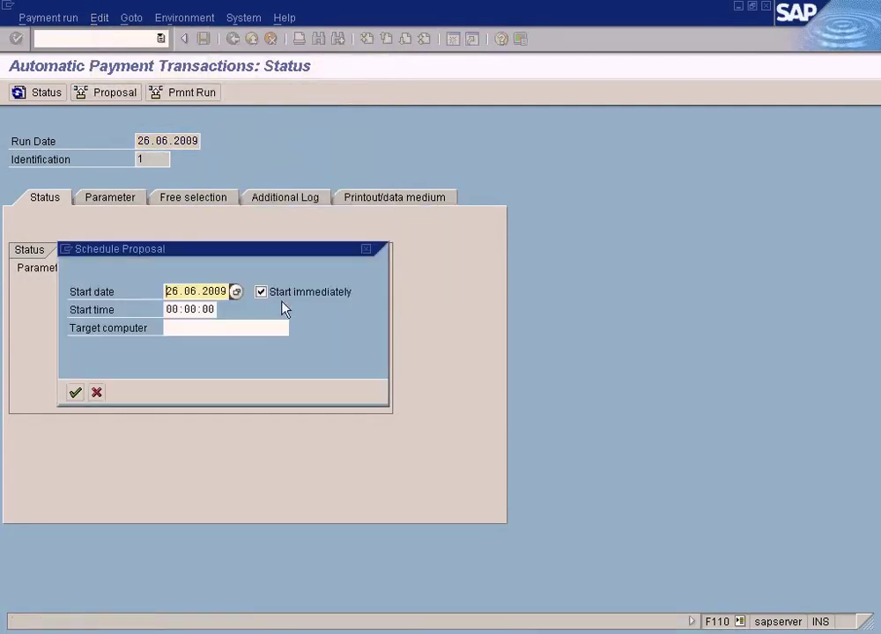
click(75, 392)
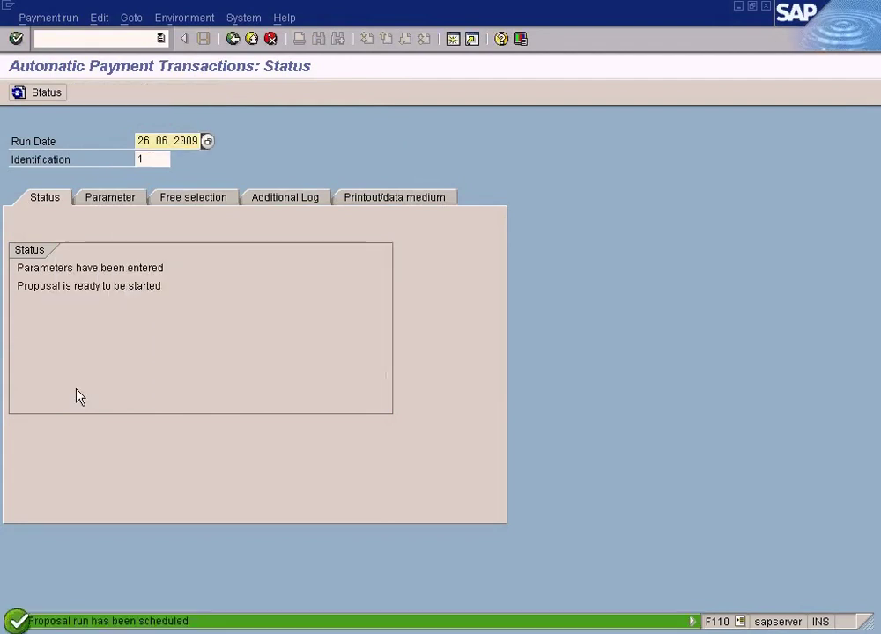
click(35, 91)
click(32, 92)
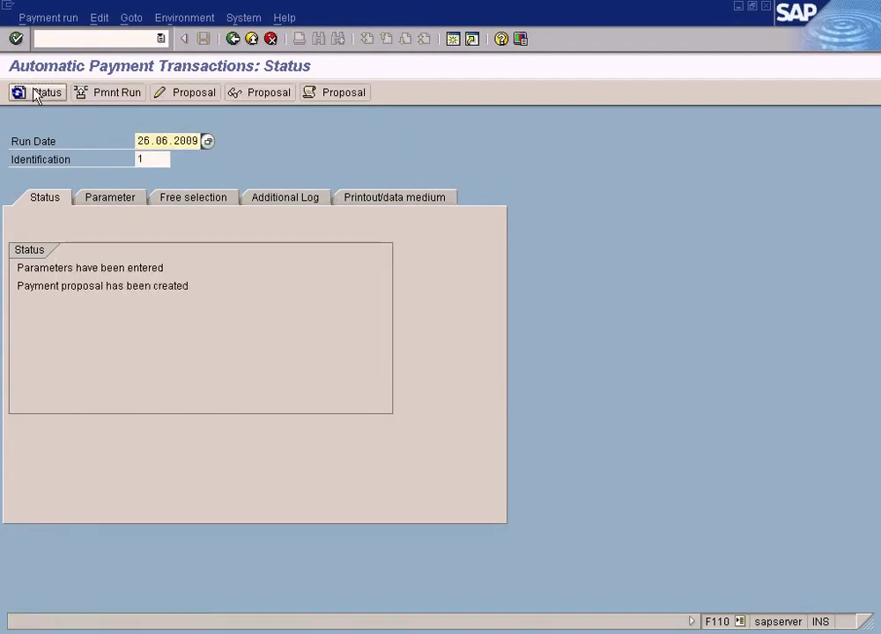
click(269, 94)
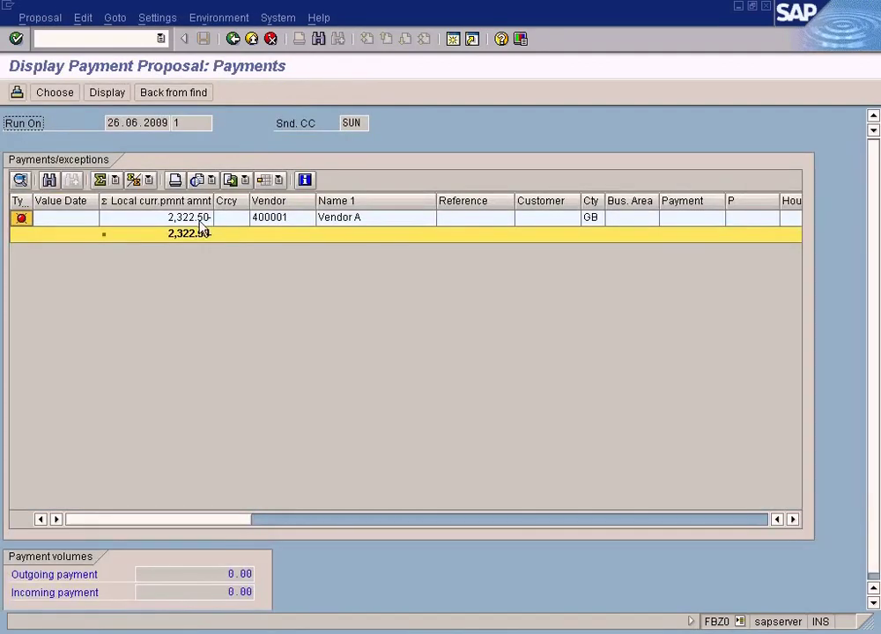
double_click(198, 219)
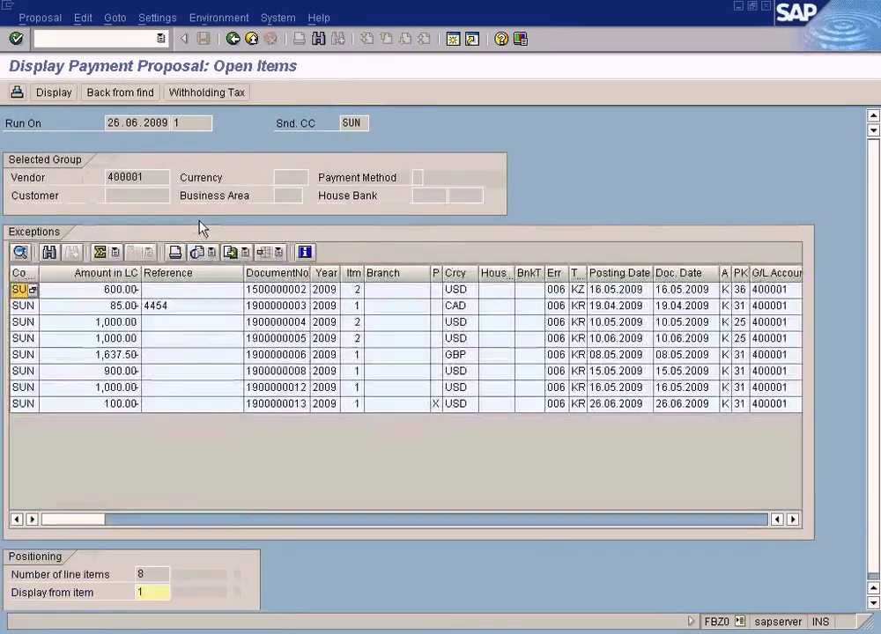
double_click(125, 407)
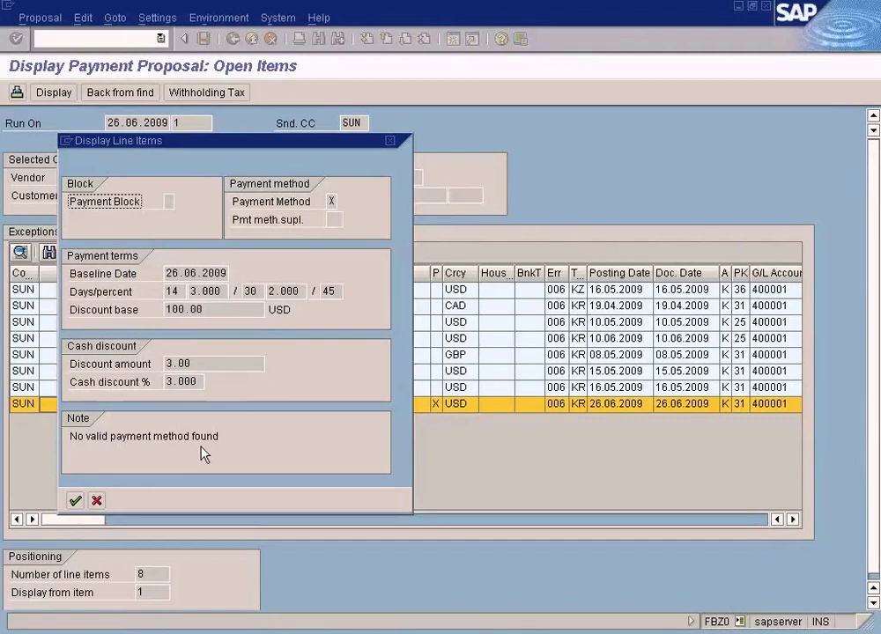
click(74, 501)
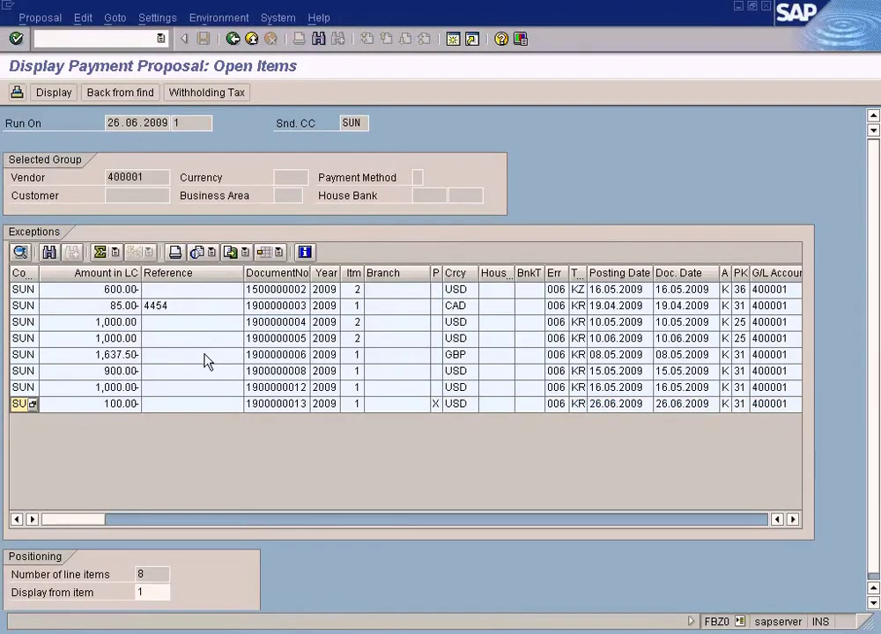
double_click(234, 407)
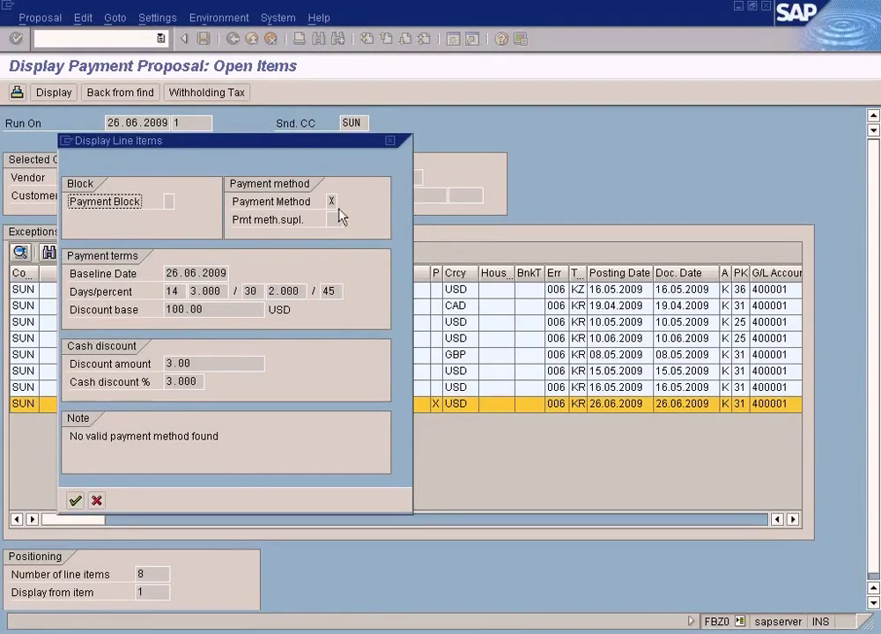
click(331, 202)
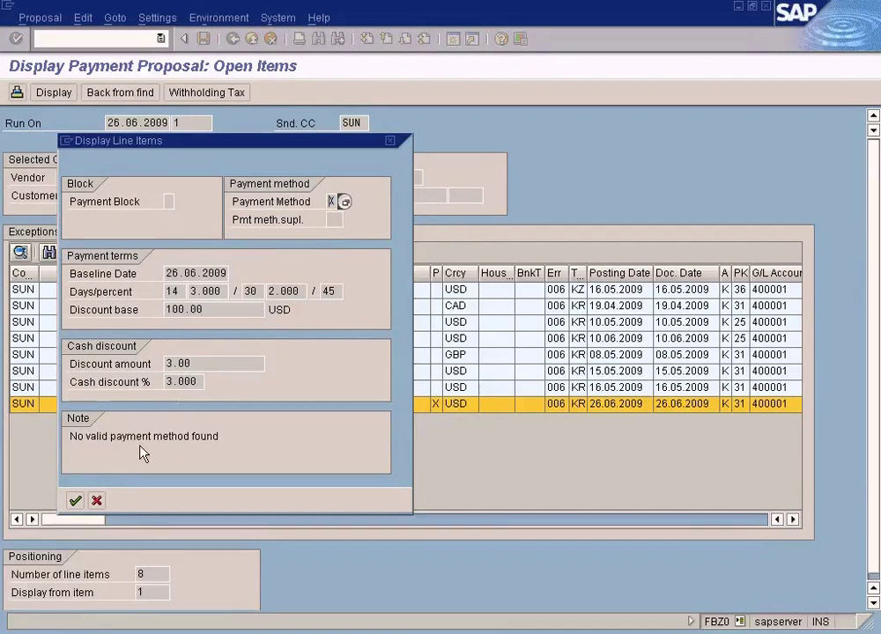
drag(225, 440, 57, 443)
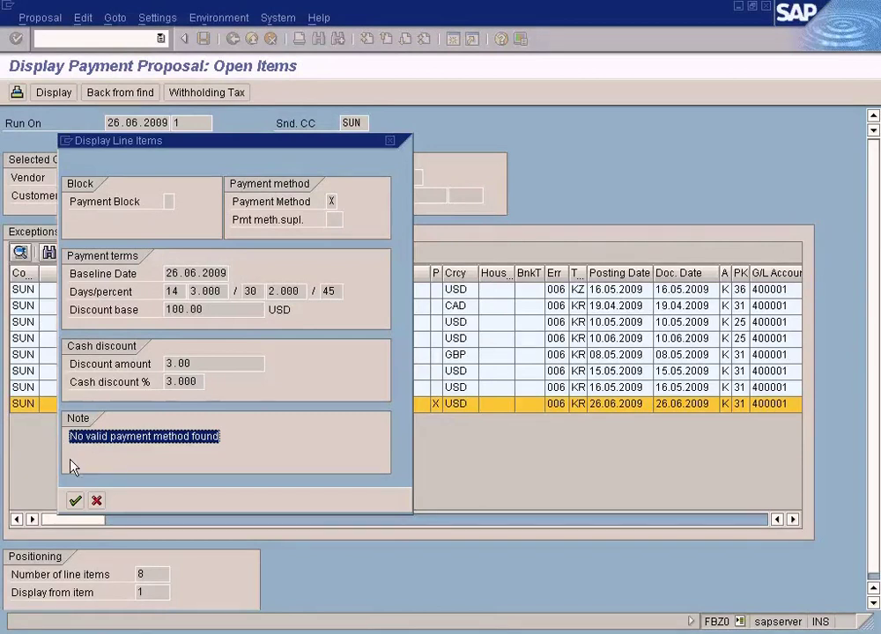
click(96, 500)
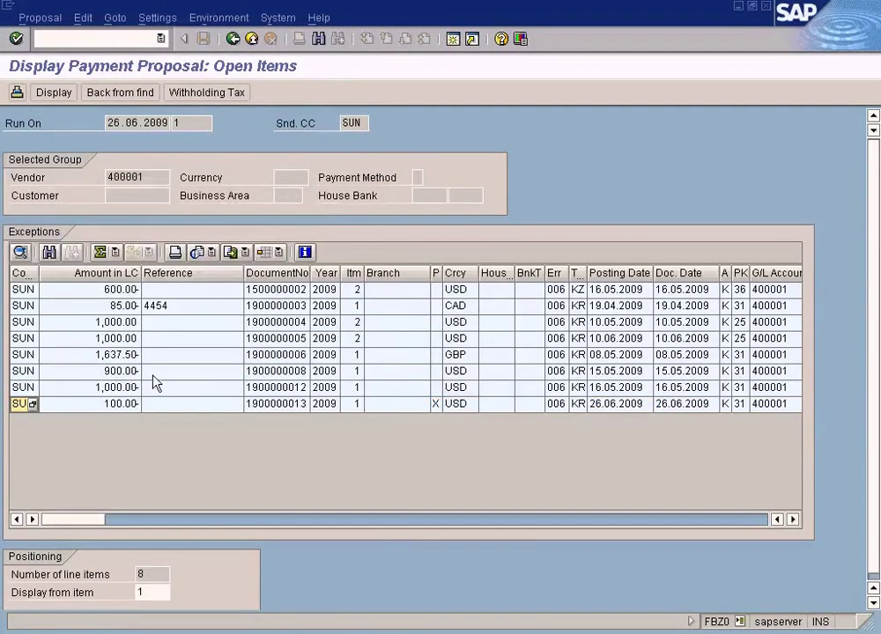
click(232, 38)
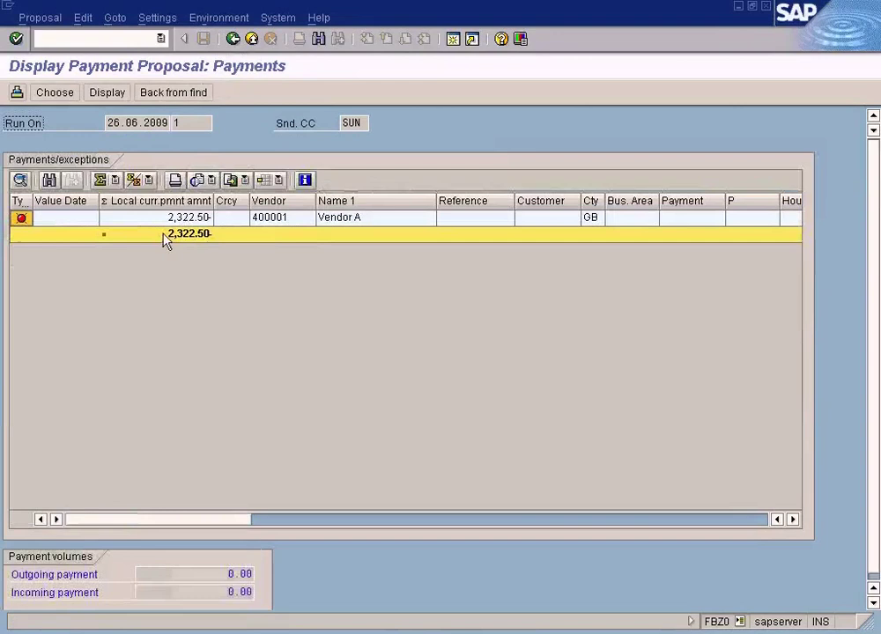
double_click(139, 224)
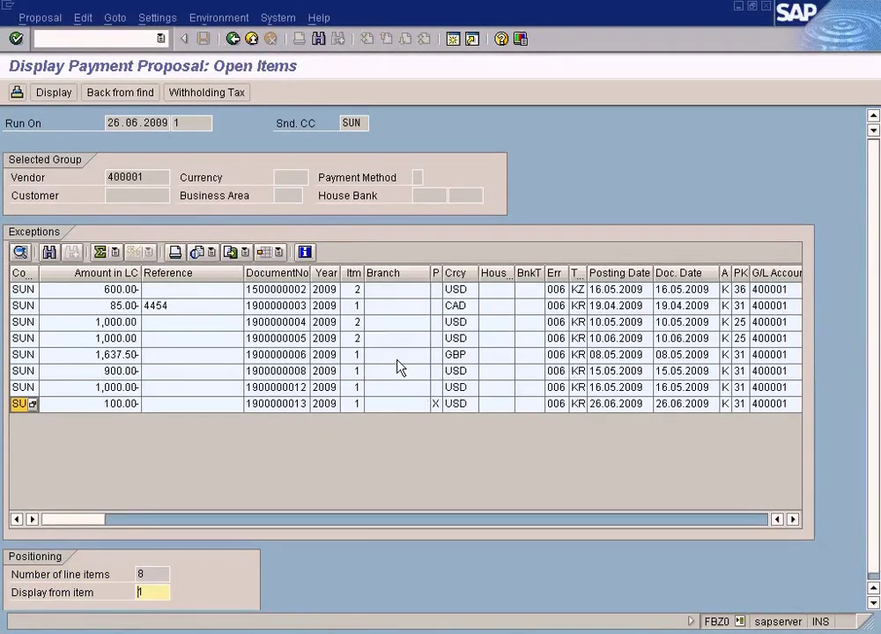
click(233, 39)
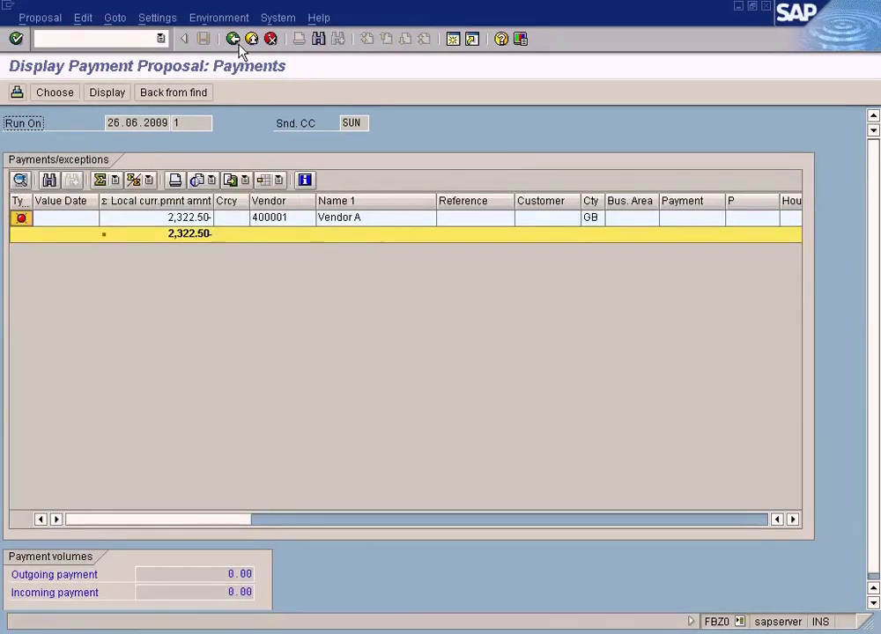
click(238, 44)
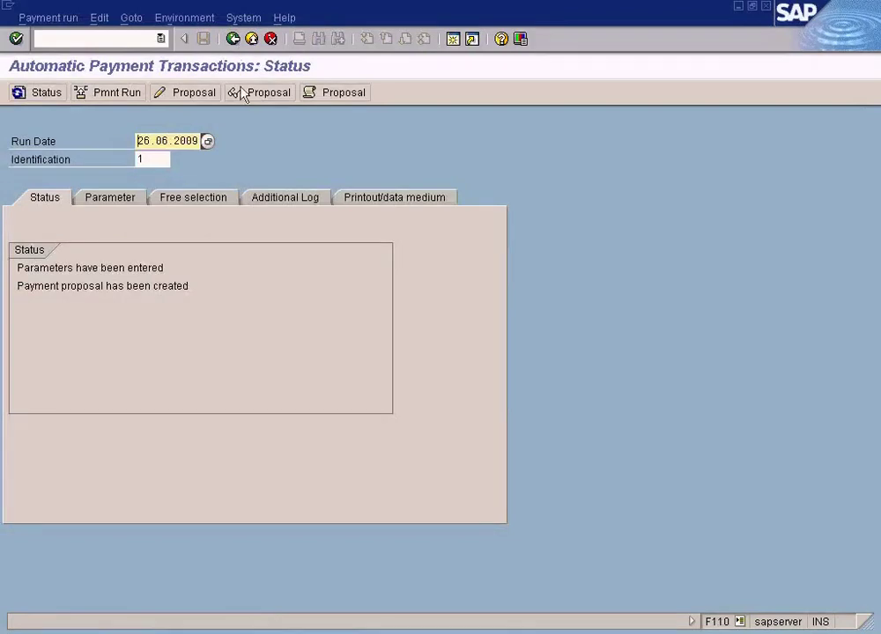
click(351, 94)
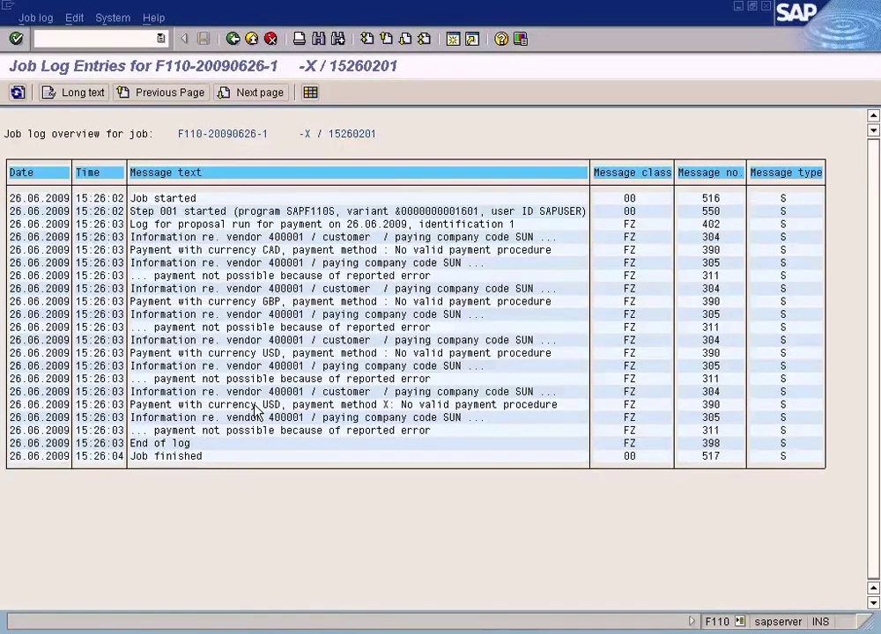
double_click(256, 406)
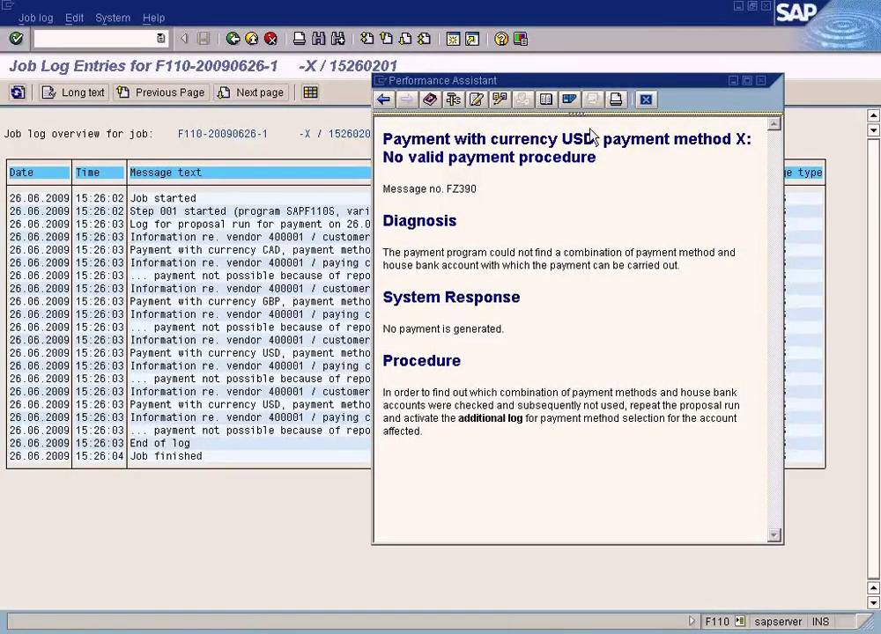
drag(617, 82, 614, 138)
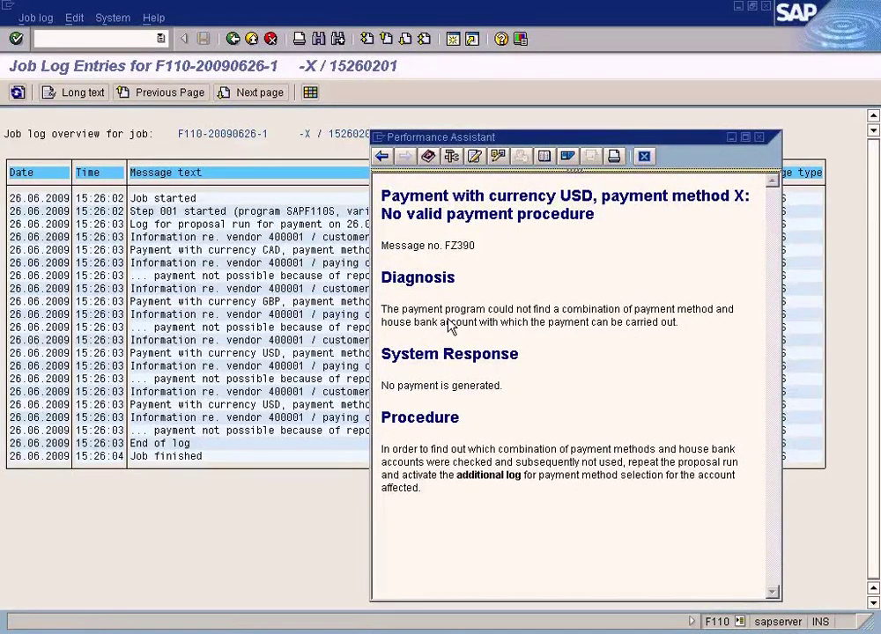
click(643, 158)
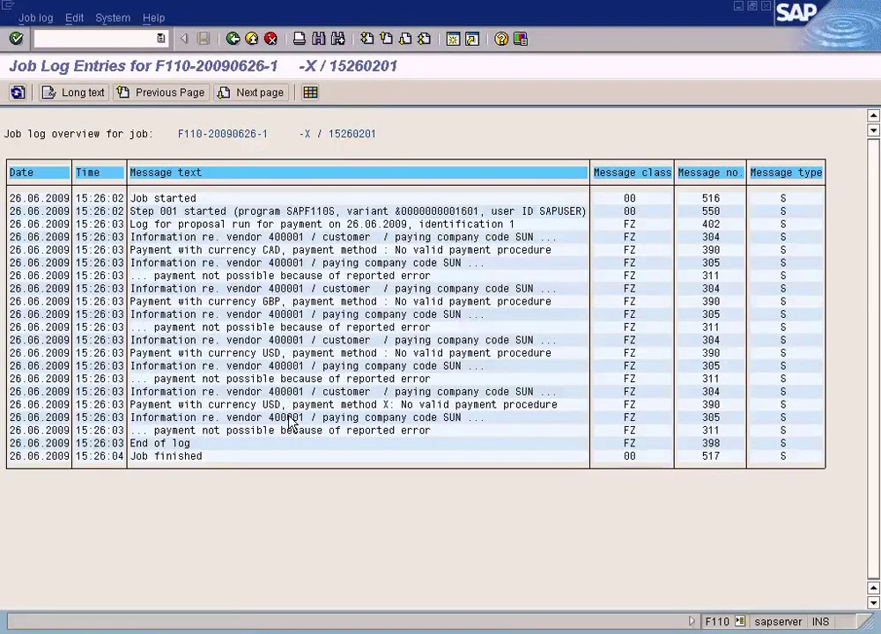
double_click(290, 417)
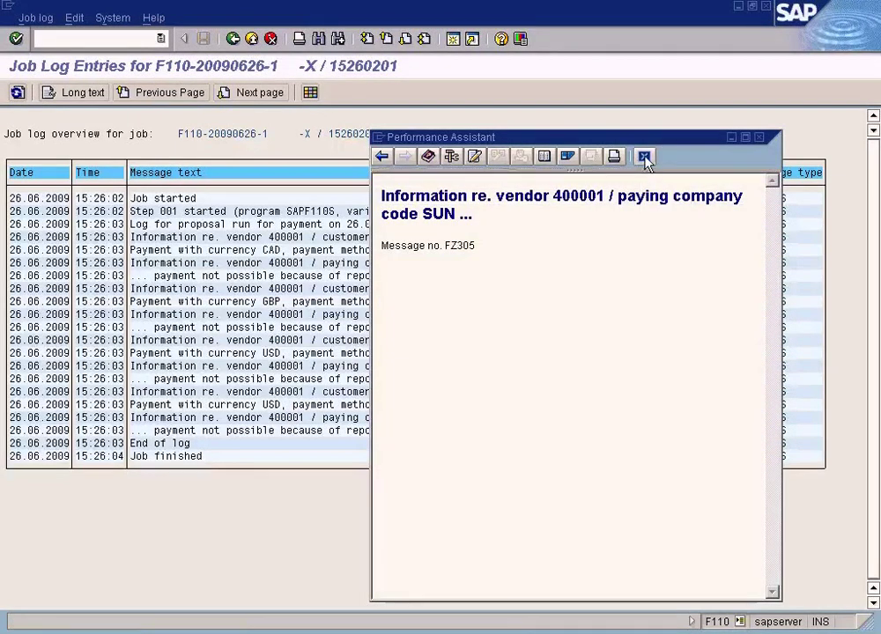
click(645, 157)
double_click(308, 391)
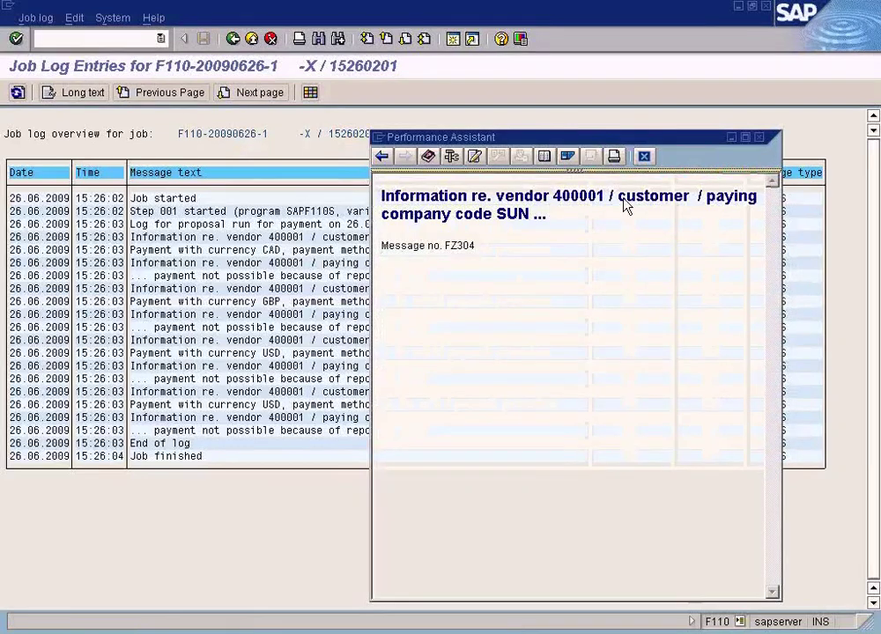
click(645, 156)
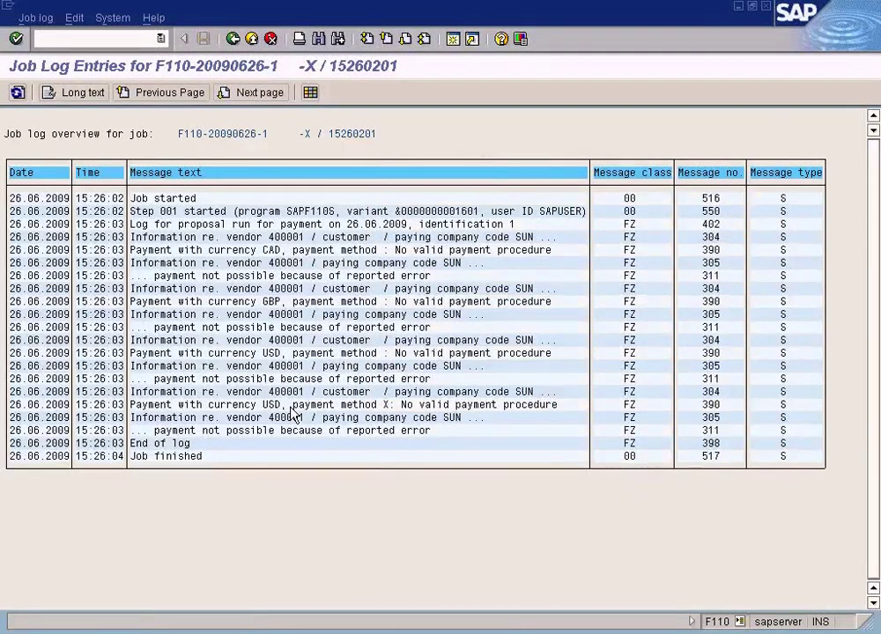
double_click(292, 408)
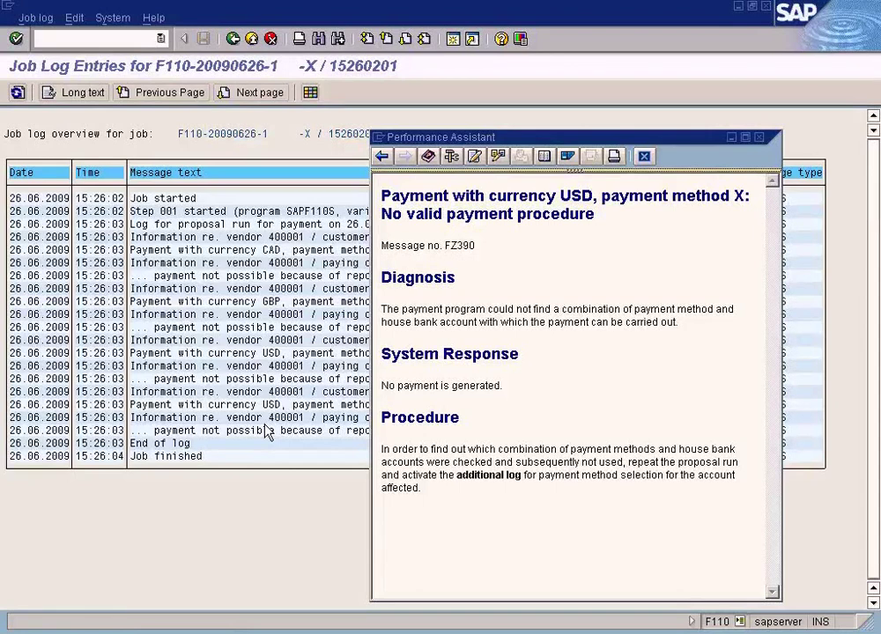
click(645, 157)
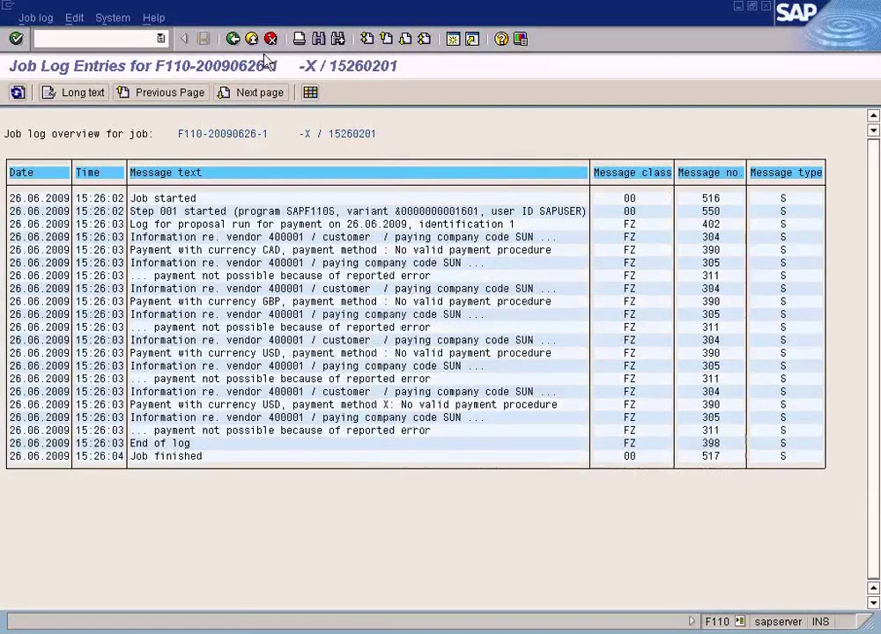
click(232, 39)
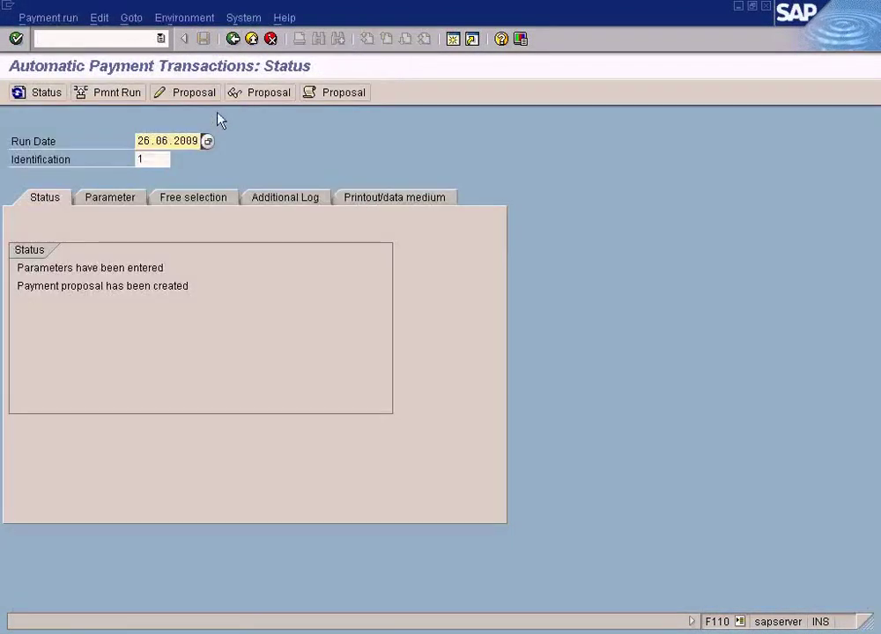
Step: Display the proposal again and select vendor 400001's 100.00 exception item
click(252, 90)
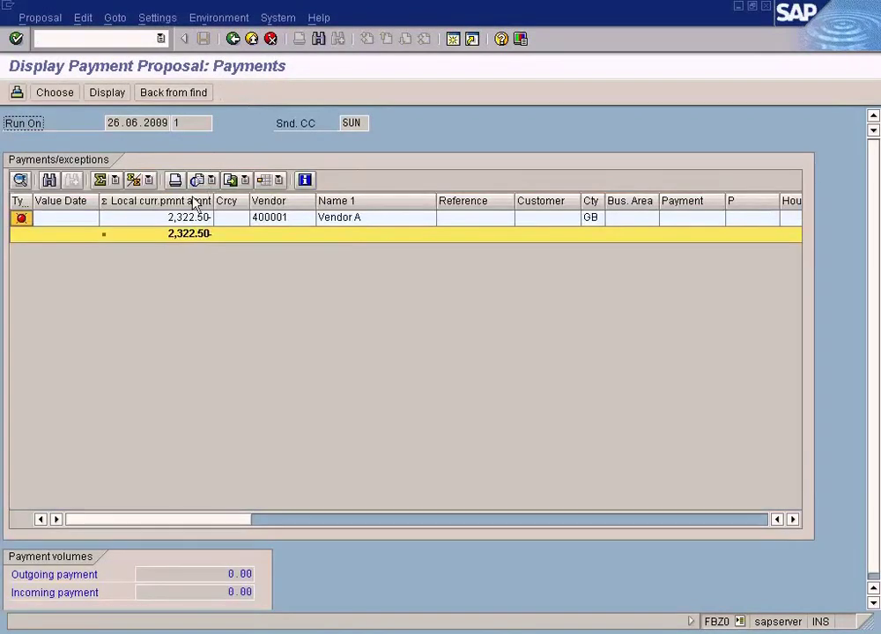
click(183, 221)
double_click(184, 222)
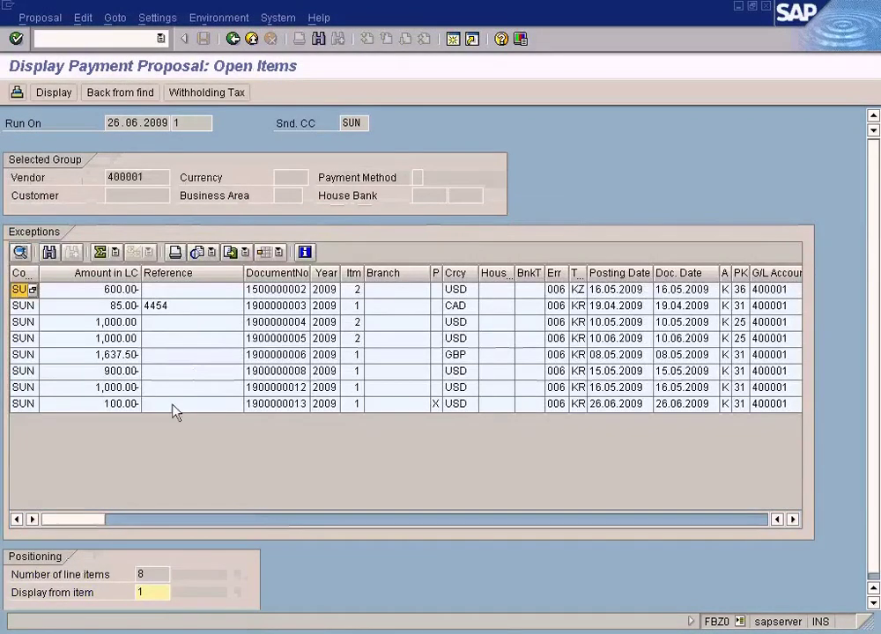
click(130, 404)
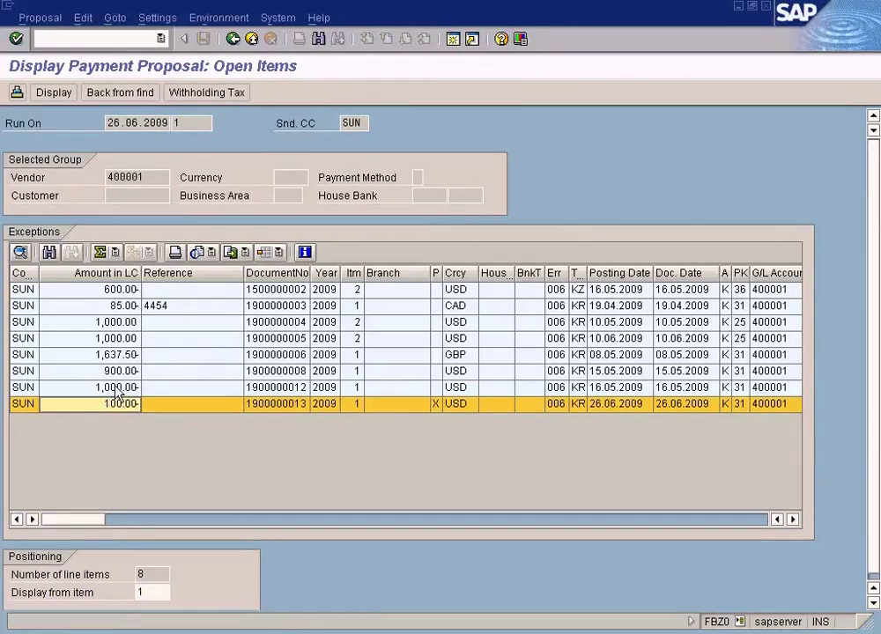
Step: Read the job log's FZ305 and USD payment method message explanations, then return to status
click(232, 41)
click(233, 39)
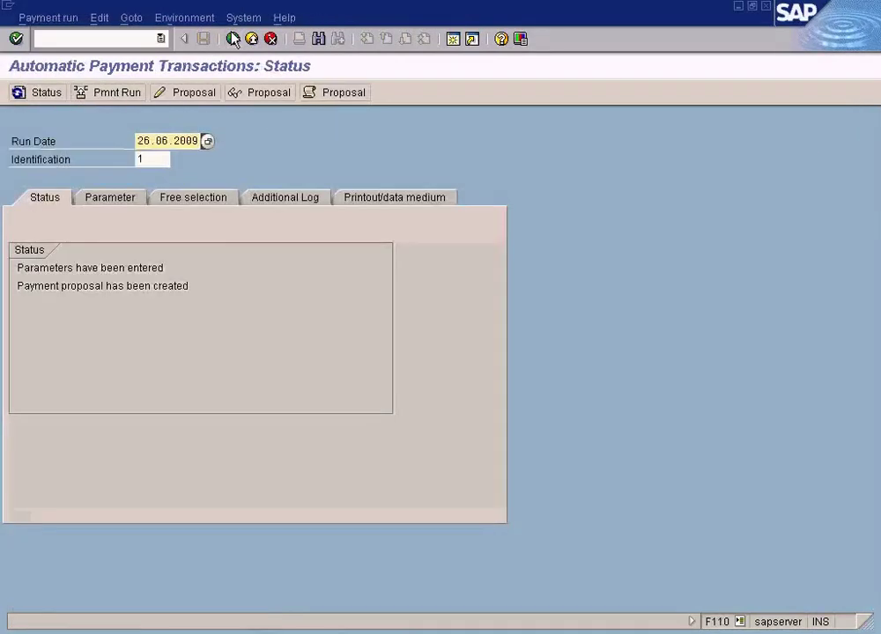
click(330, 92)
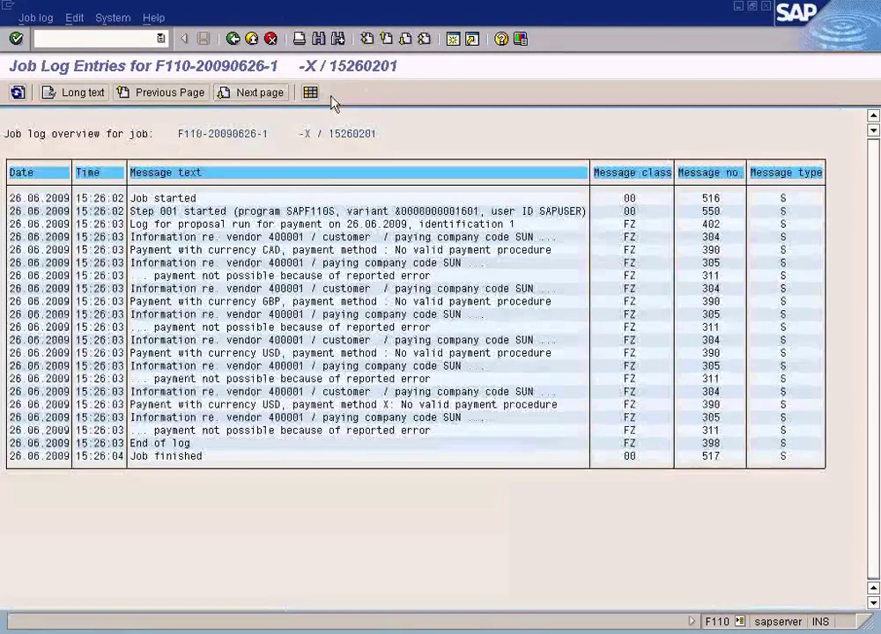
double_click(226, 419)
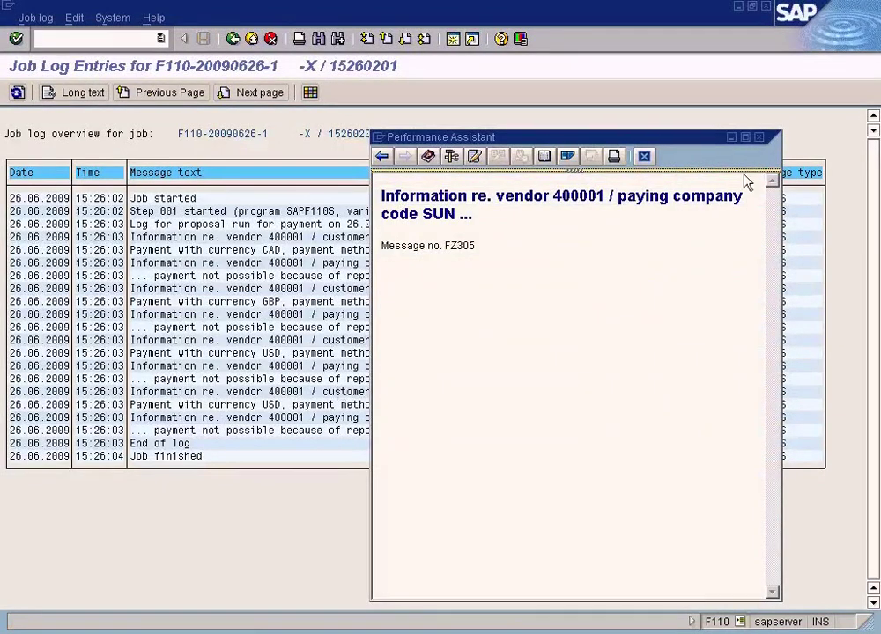
click(651, 157)
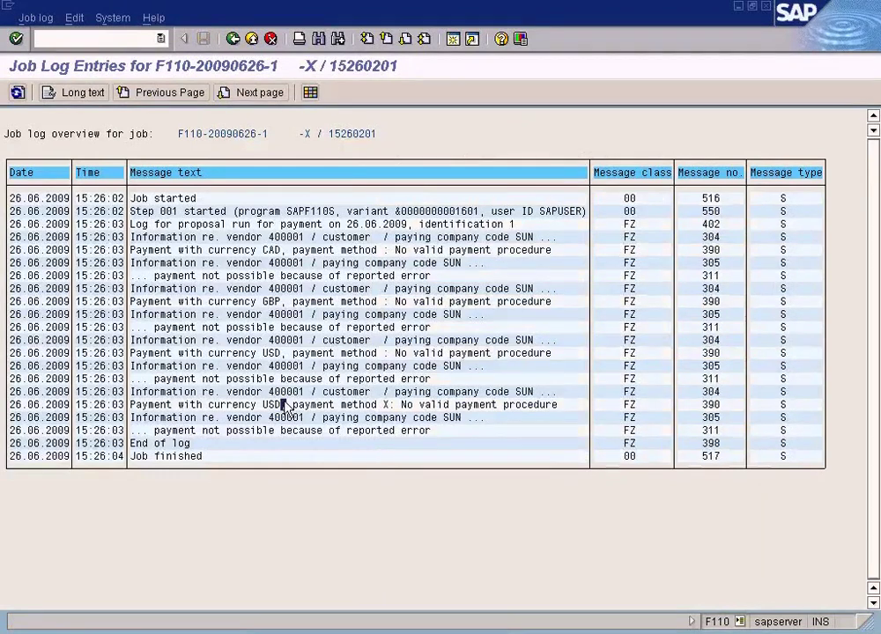
double_click(286, 405)
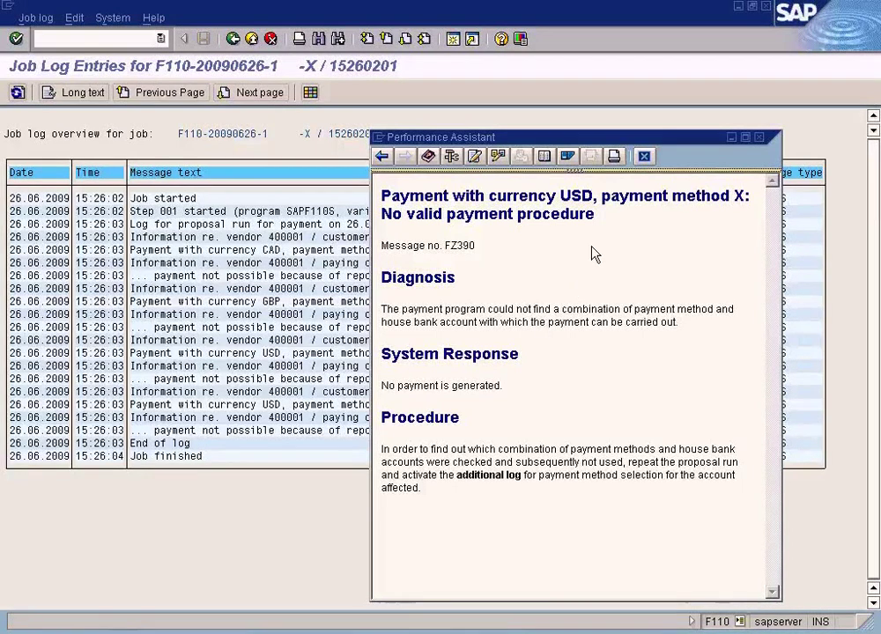
click(644, 156)
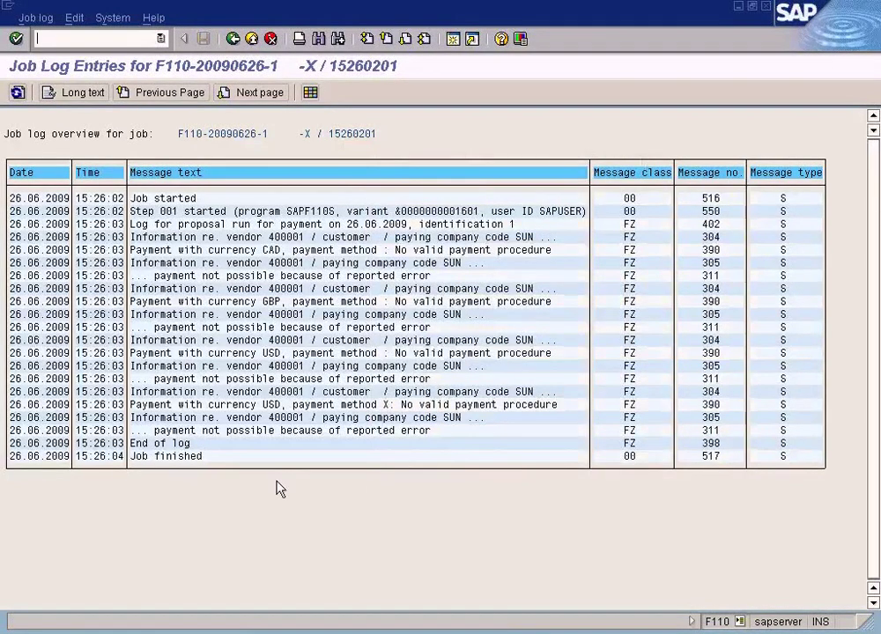
click(233, 38)
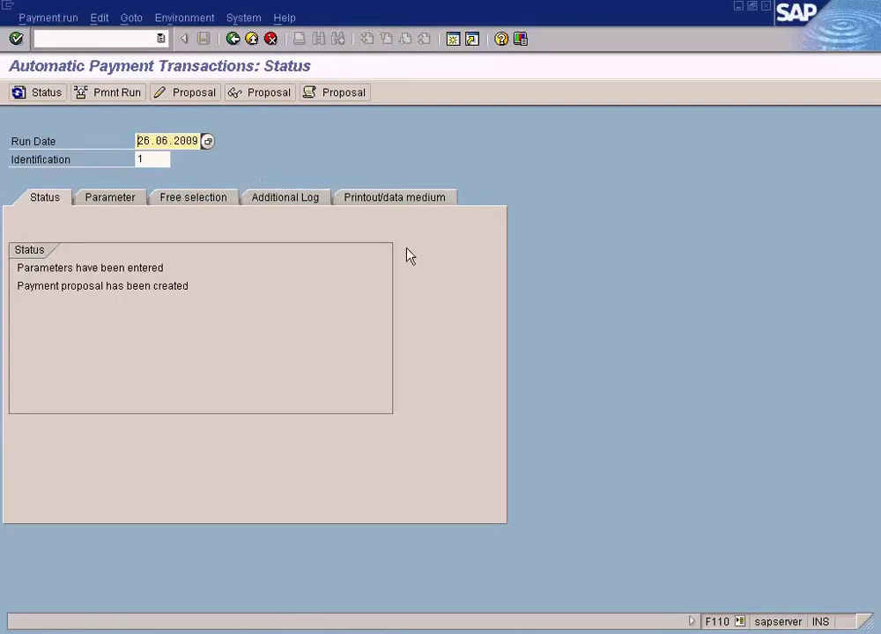
click(338, 627)
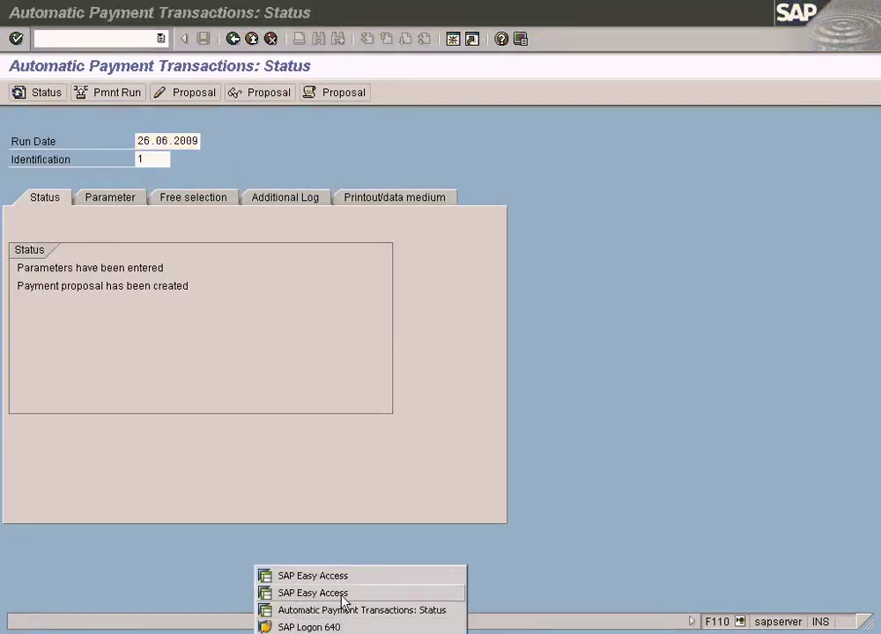
Step: Run /nSPRO from SAP Easy Access and open the SAP Reference IMG
click(342, 592)
click(128, 44)
text(/nspro)
key(Return)
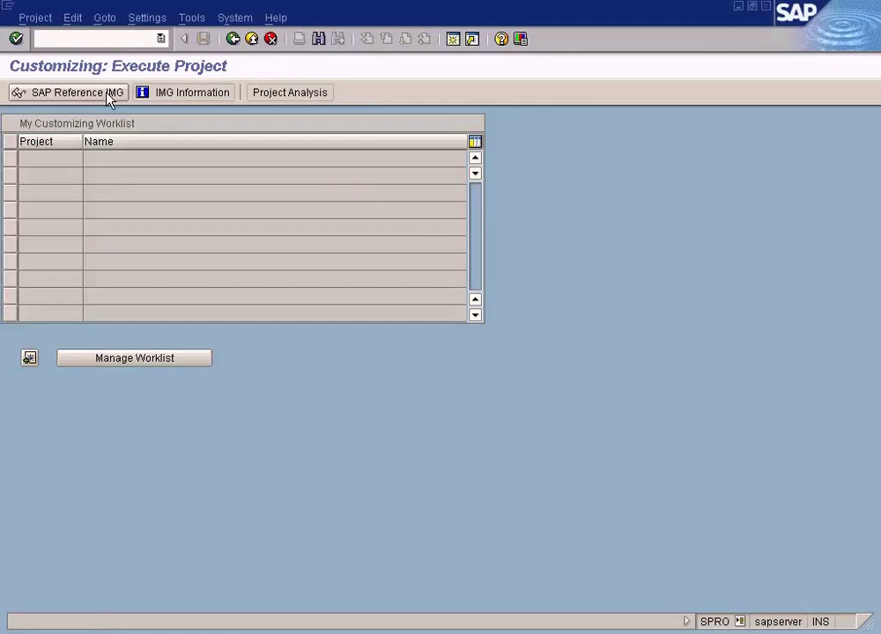
click(107, 92)
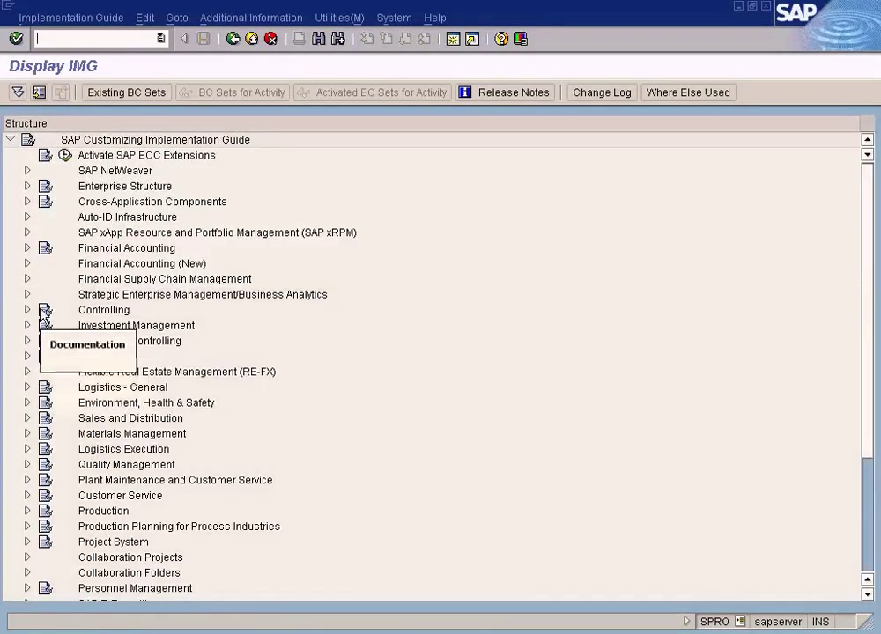
Step: Expand Financial Accounting (New) down to Payment Method/Bank Selection and start a second session
click(27, 264)
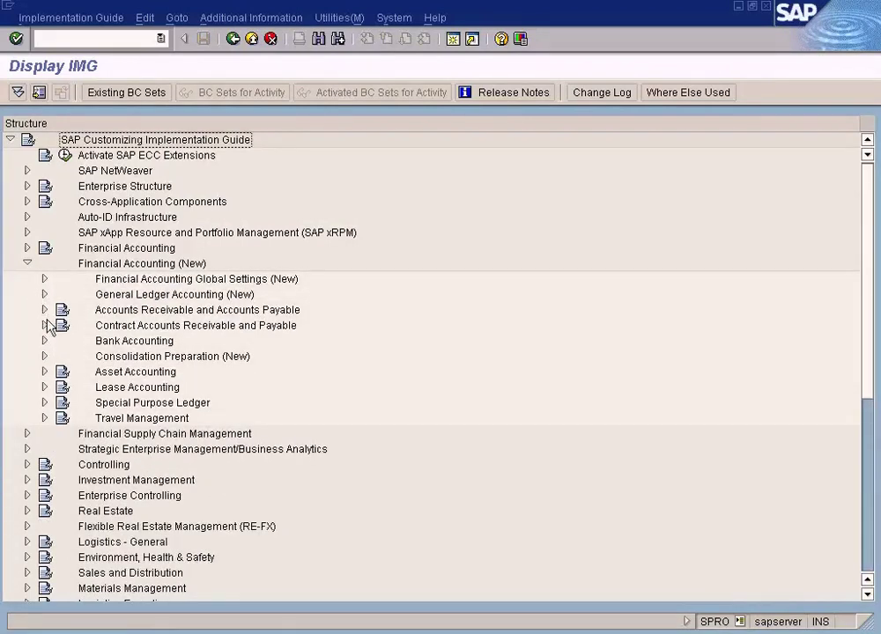
click(45, 311)
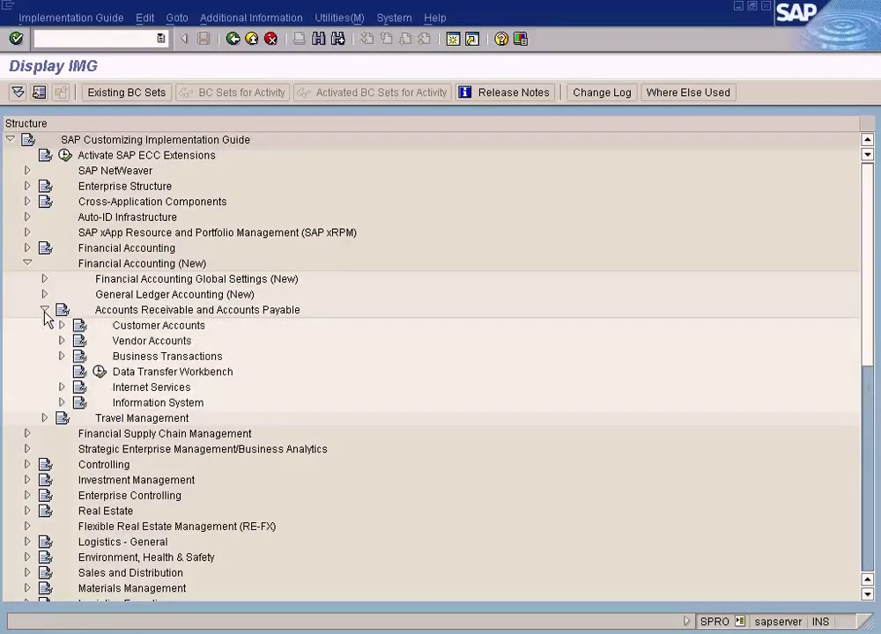
click(61, 356)
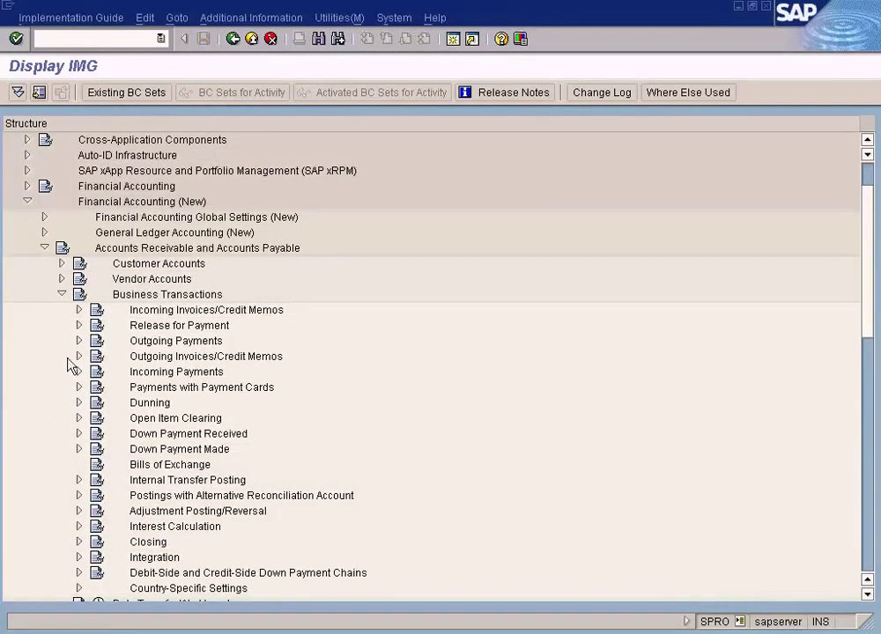
click(79, 342)
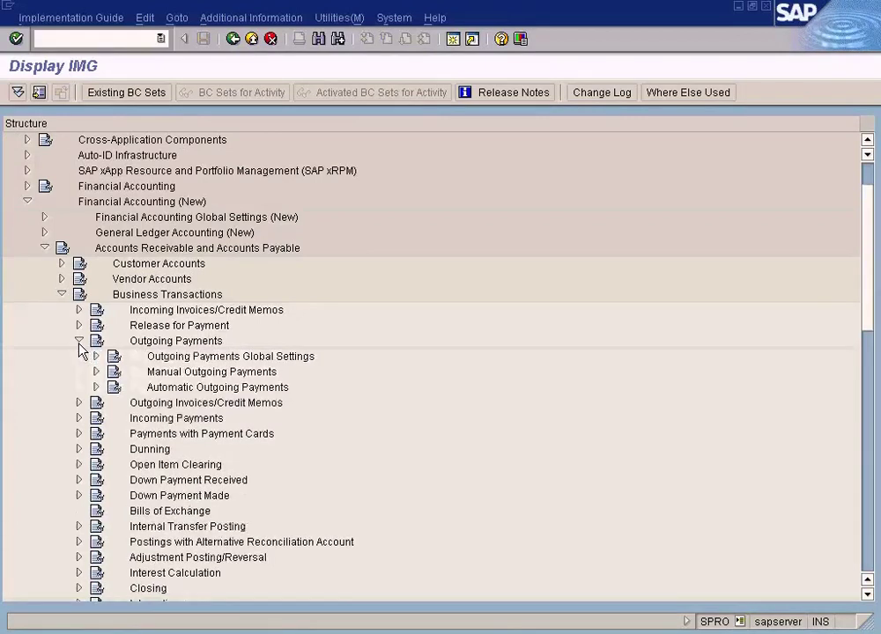
click(95, 387)
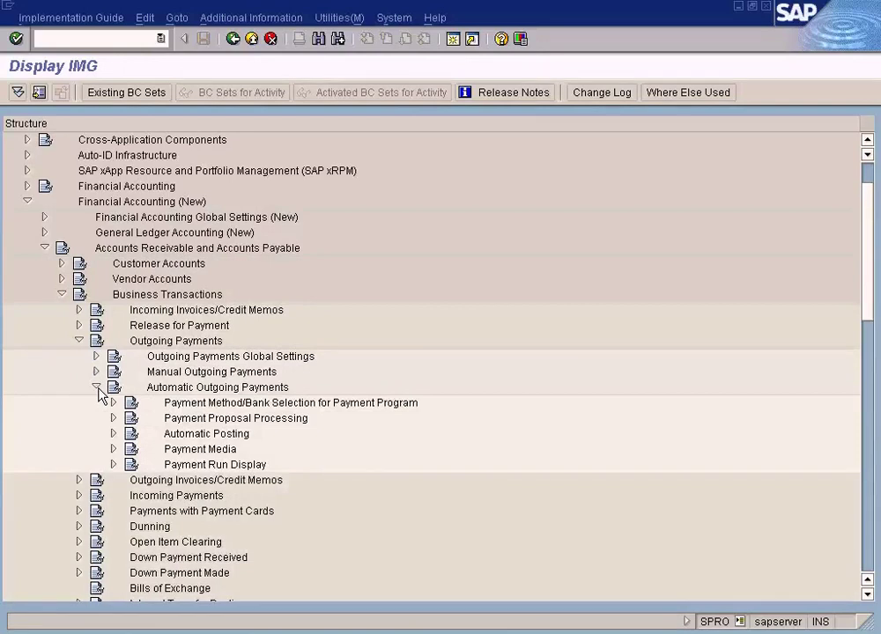
click(114, 403)
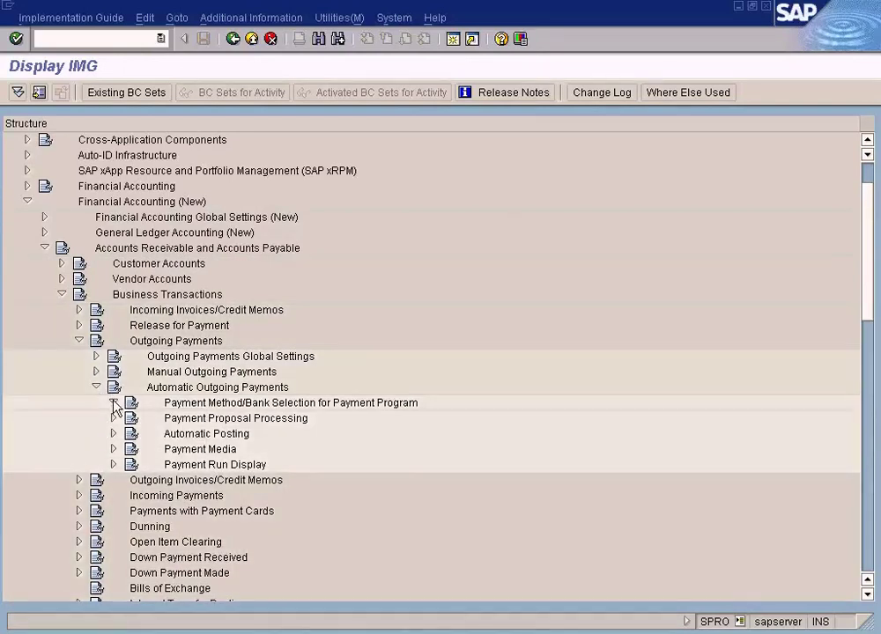
click(284, 436)
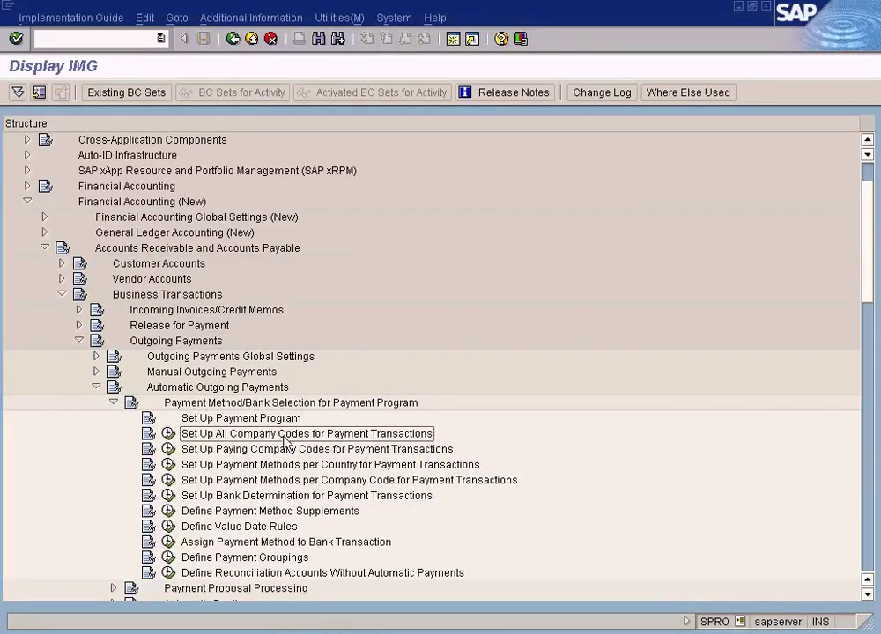
scroll(280, 450, down, 3)
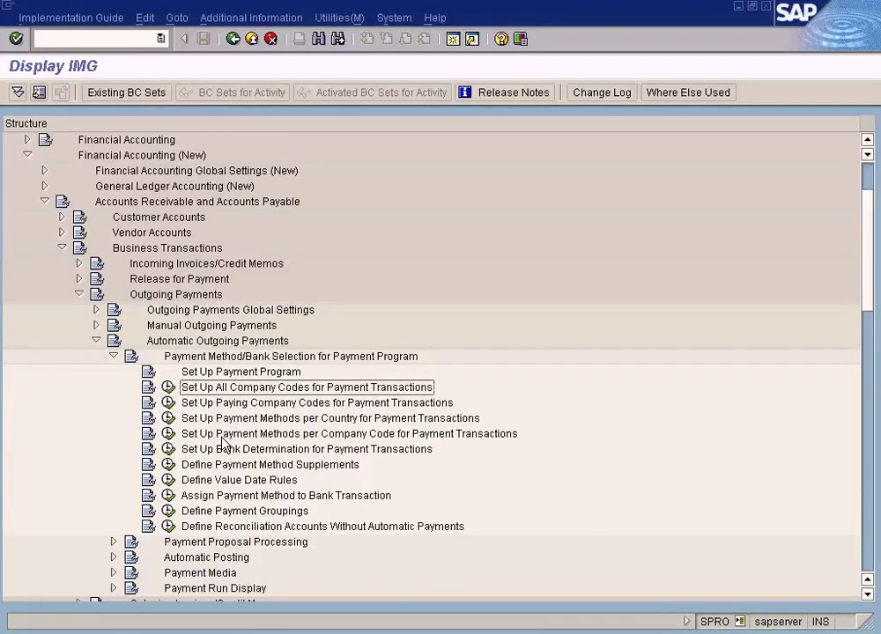
click(469, 39)
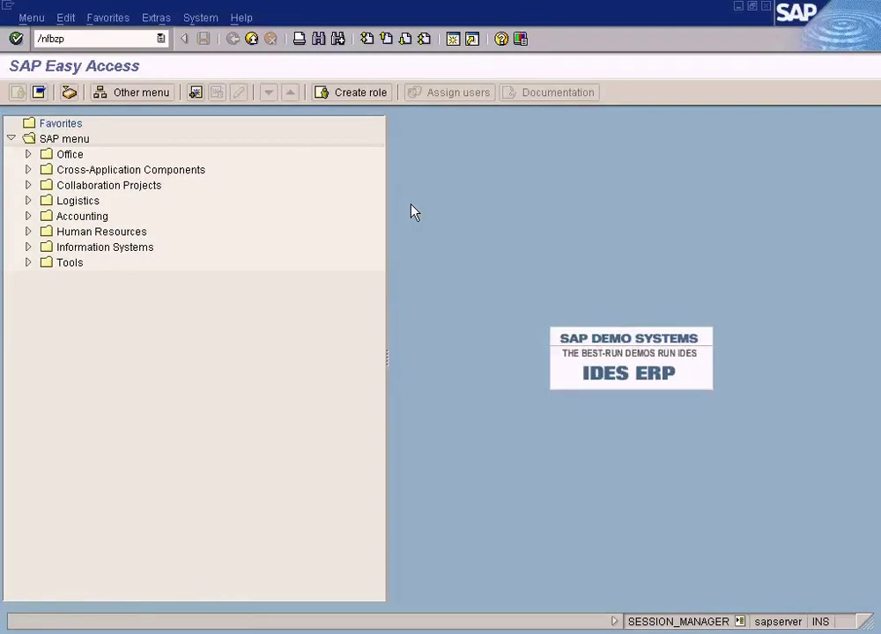
Step: Run FBZP and view the company codes list under Set Up All Company Codes
text(/nfbzp)
key(Return)
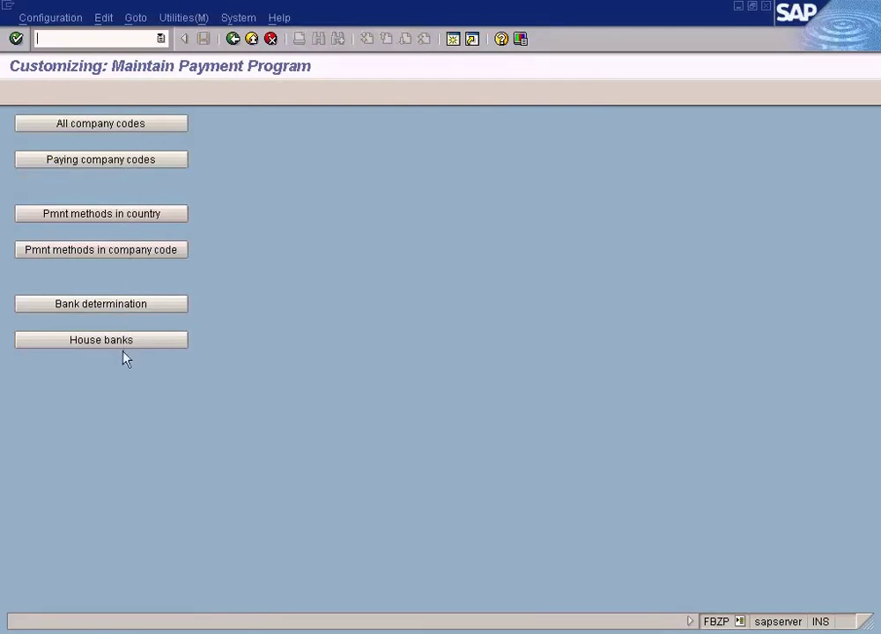
key(F3)
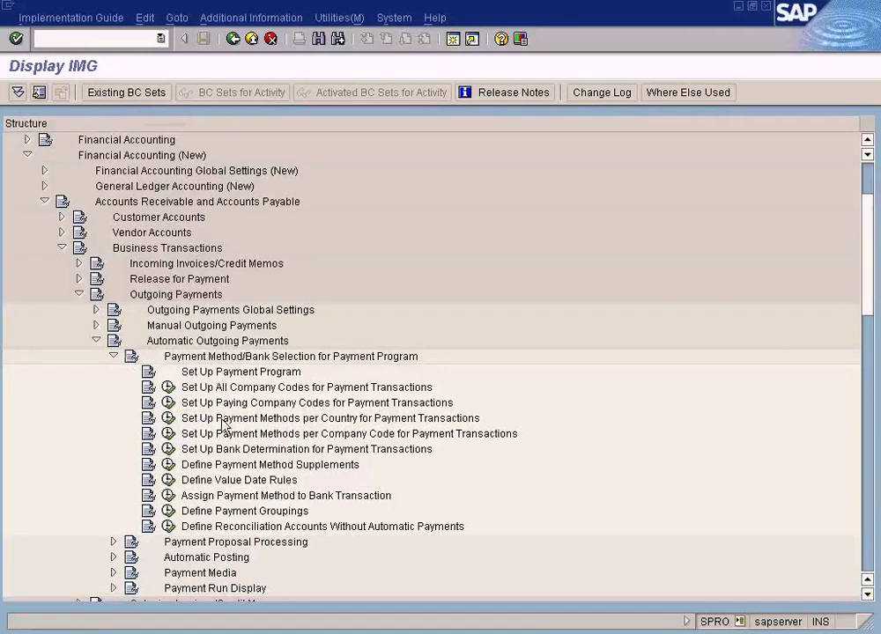
click(217, 388)
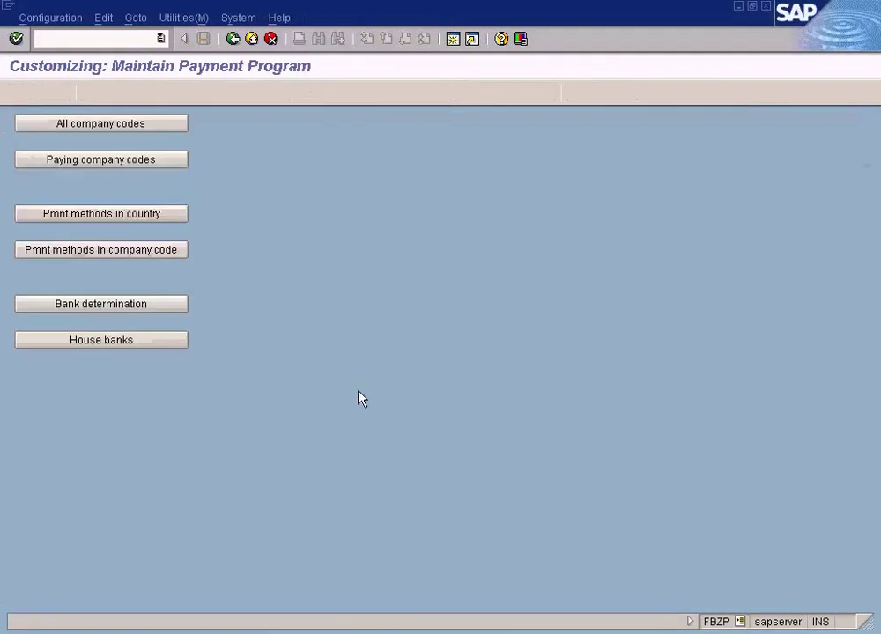
click(136, 127)
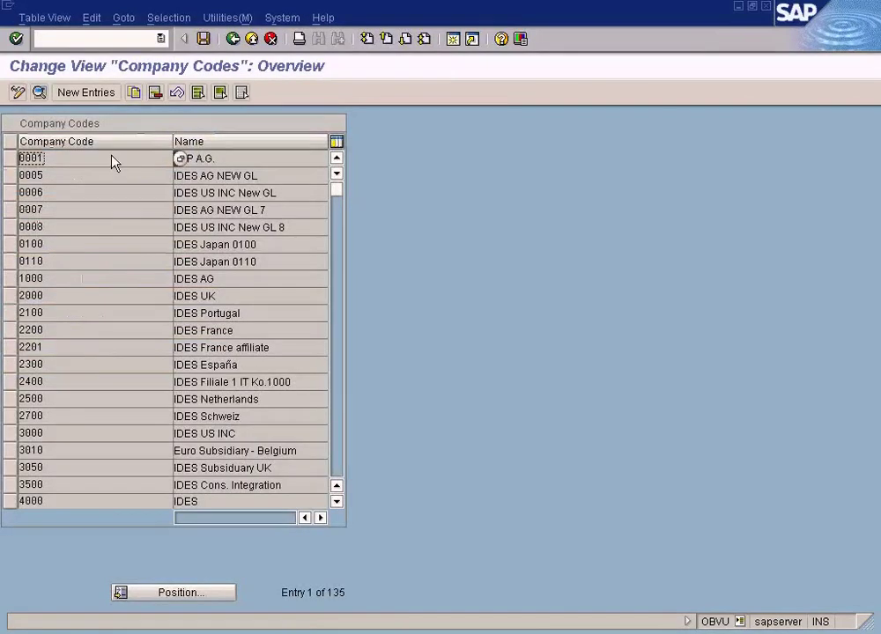
click(232, 38)
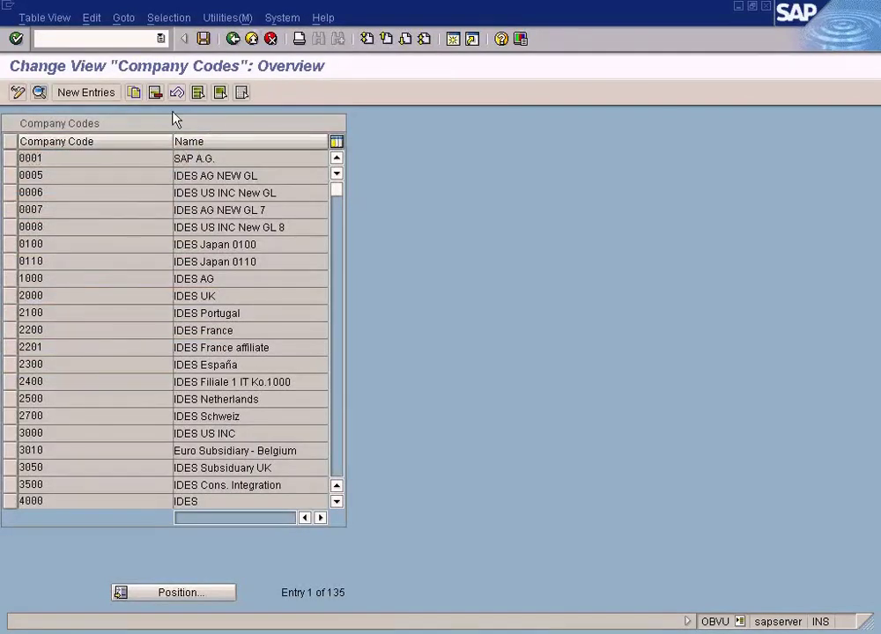
Step: View the Set Up Paying Company Codes list, then close FBZP and return to Display IMG
key(F3)
click(217, 390)
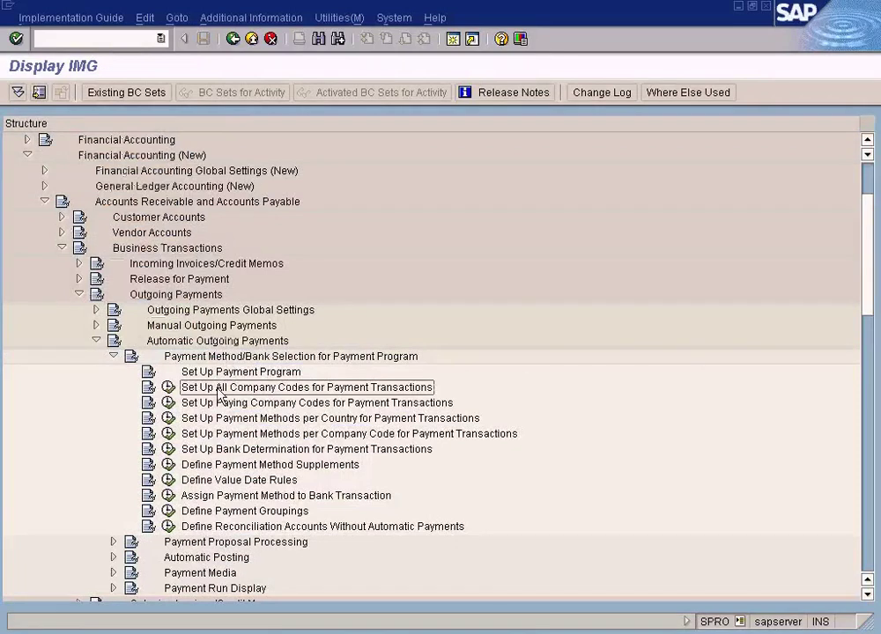
click(218, 404)
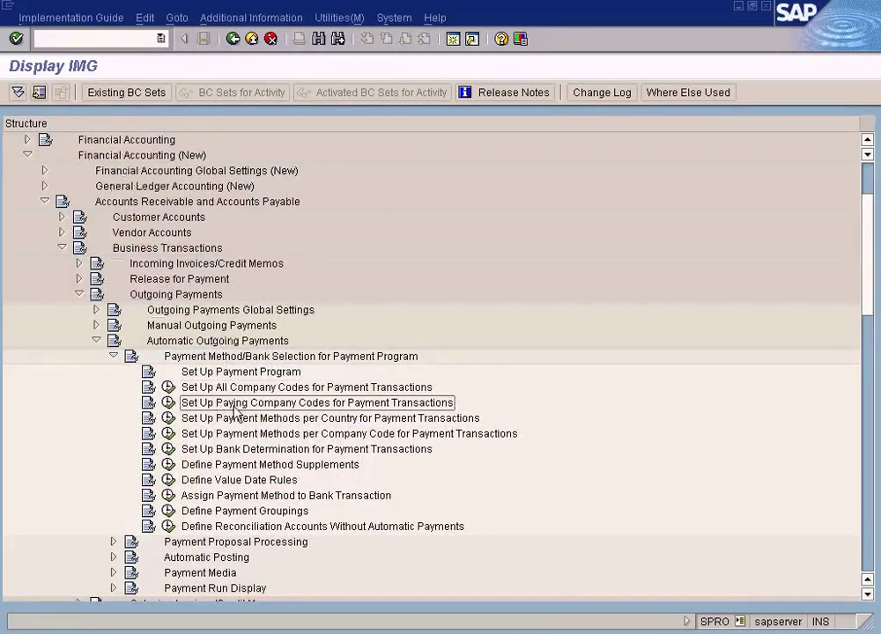
double_click(370, 411)
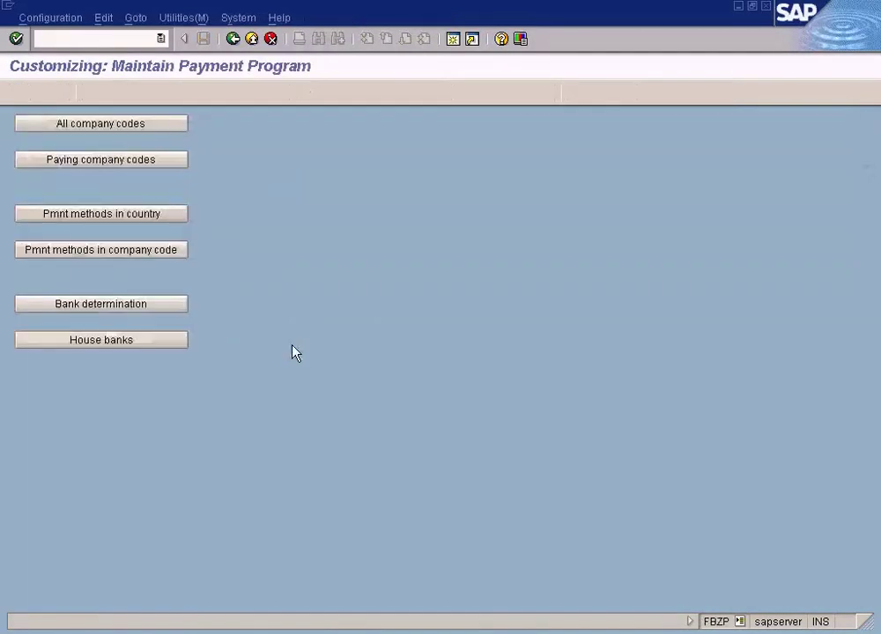
click(110, 161)
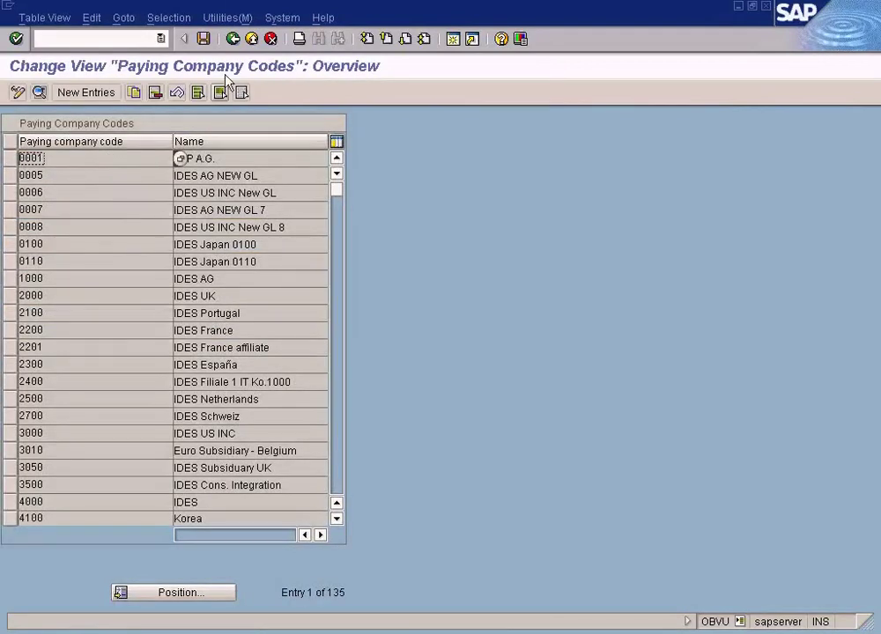
click(233, 40)
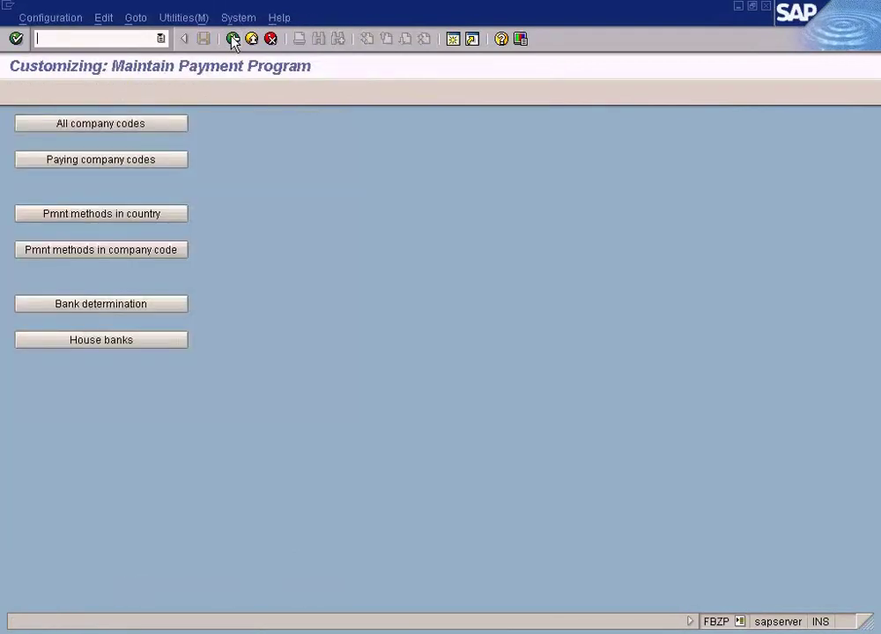
click(766, 7)
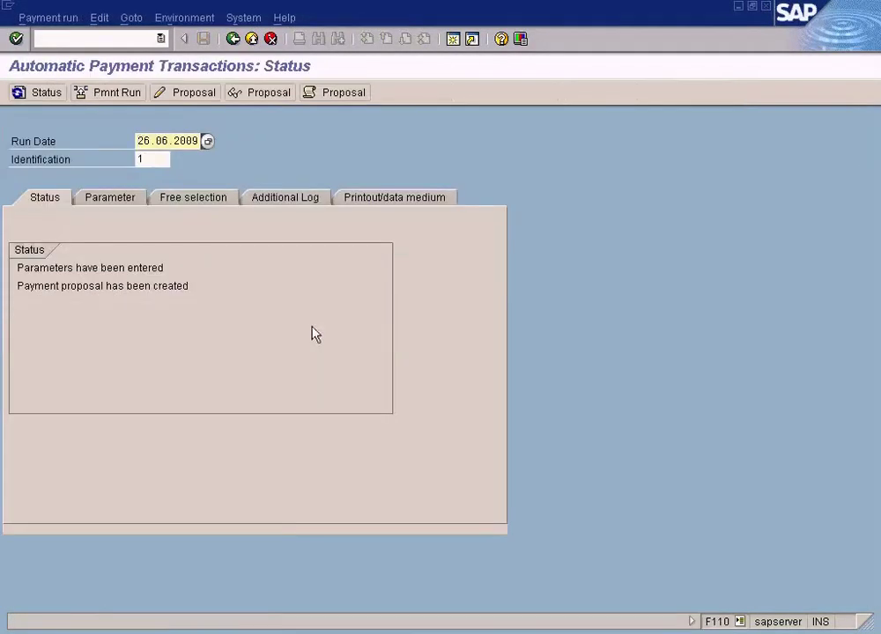
key(alt+Tab)
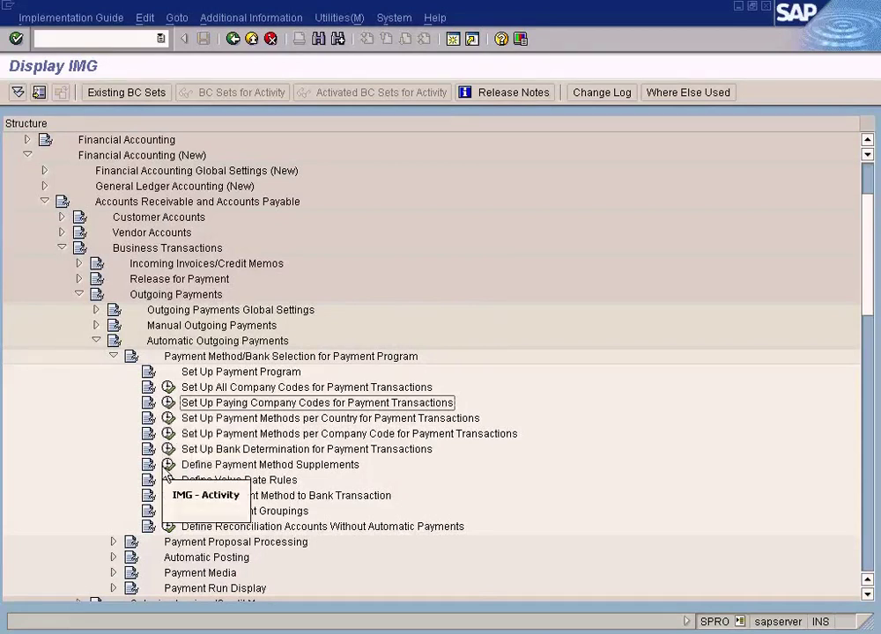
Step: Check payment methods per country, then open payment methods per company code showing SUN's methods
click(169, 419)
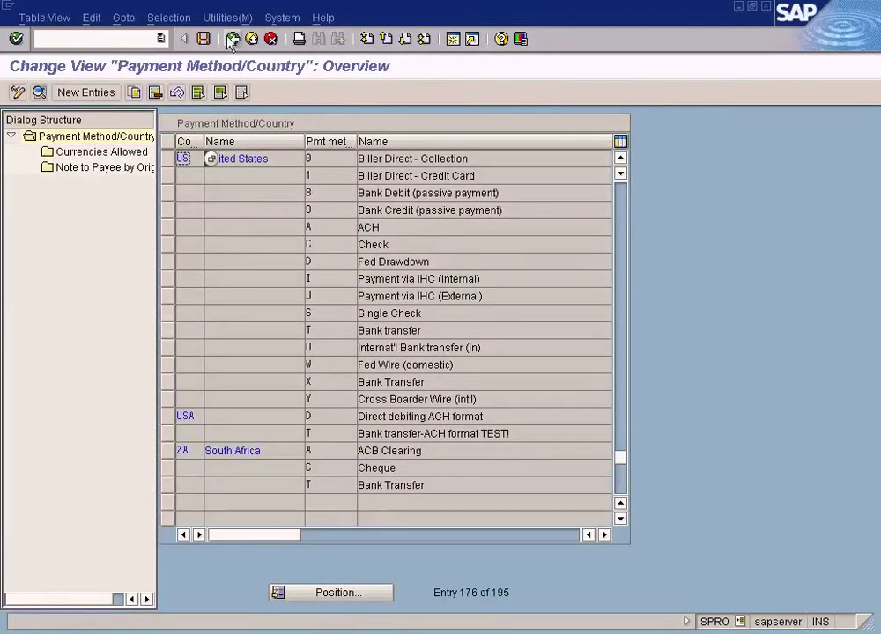
key(F3)
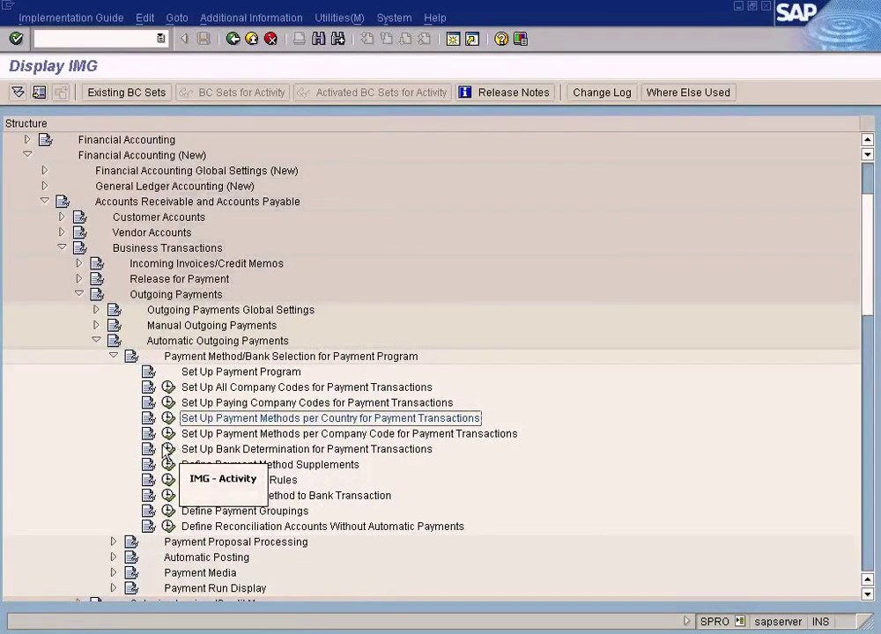
click(167, 433)
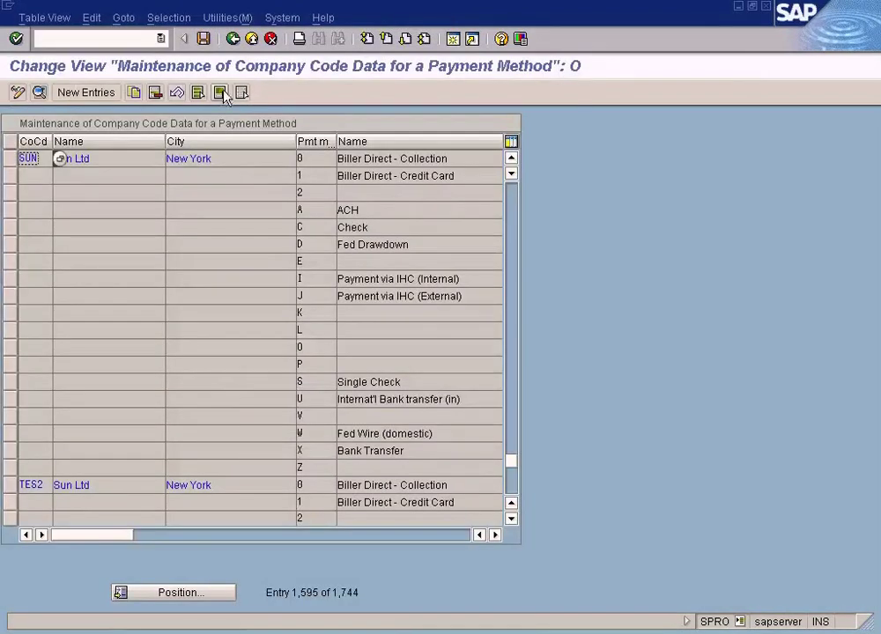
click(232, 39)
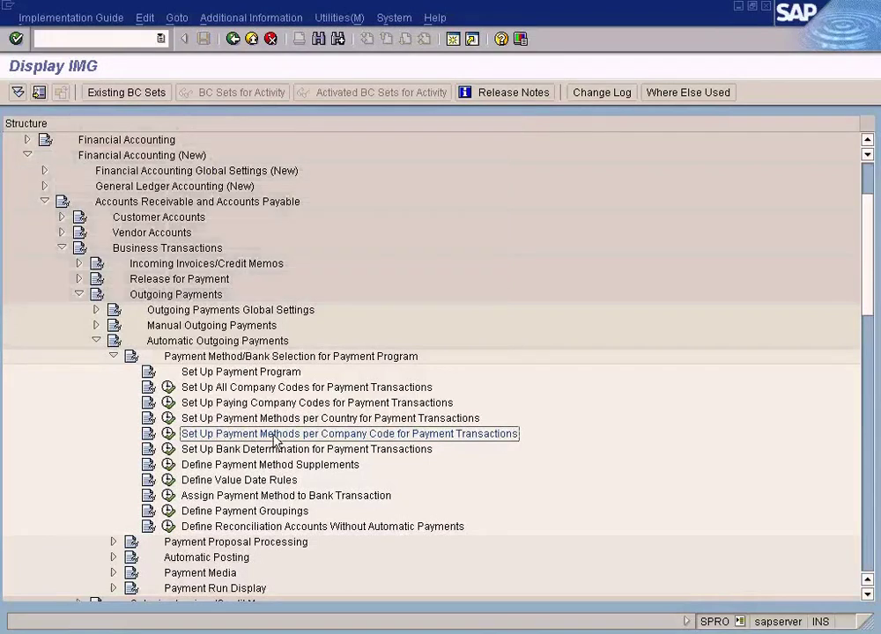
click(168, 435)
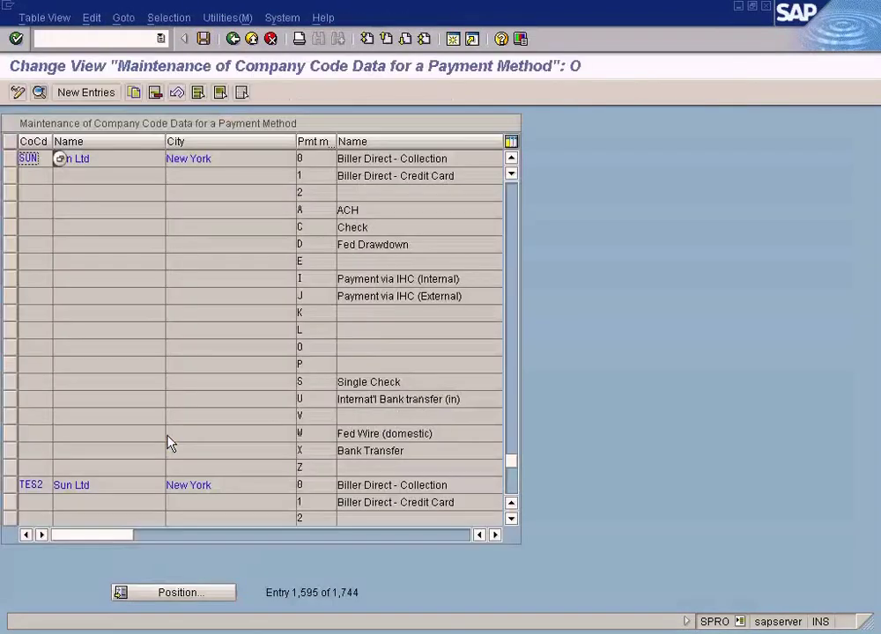
Step: Open SUN's Bank Transfer (X) details, leave Foreign business partner allowed unchanged, and start a new session
double_click(310, 456)
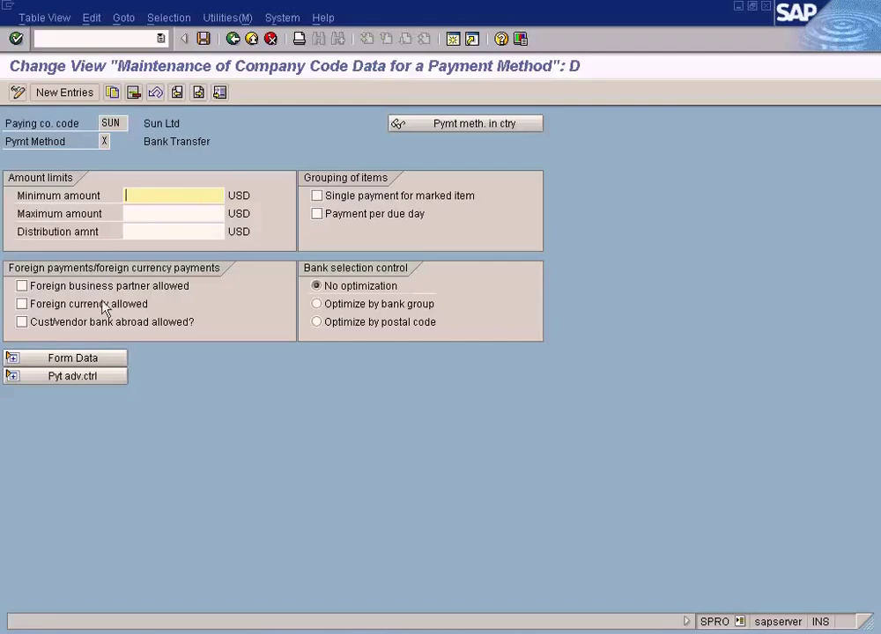
click(24, 289)
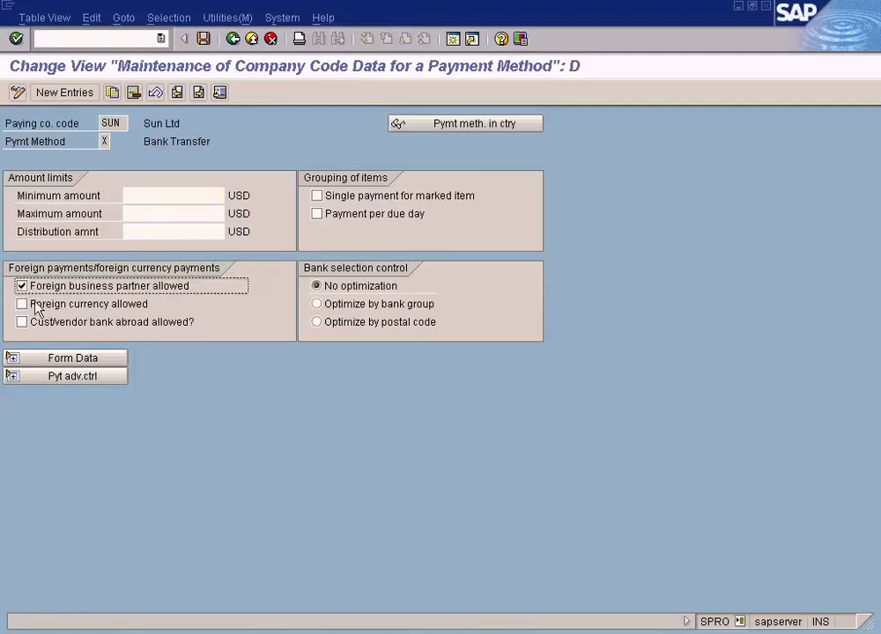
click(22, 286)
click(451, 40)
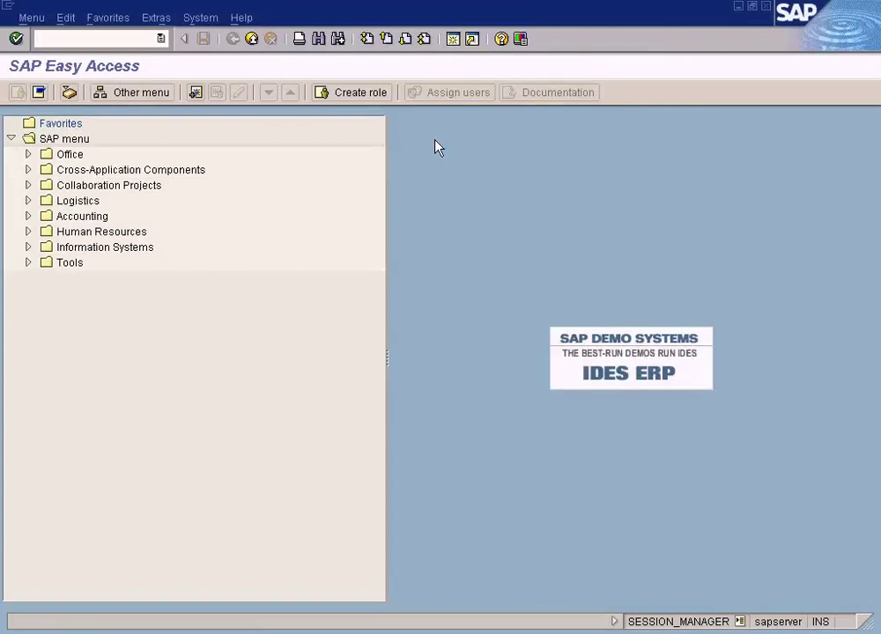
Step: Display only the address data of vendor 400001 for SUN in FK03 and confirm country GB
text(fk03)
key(Return)
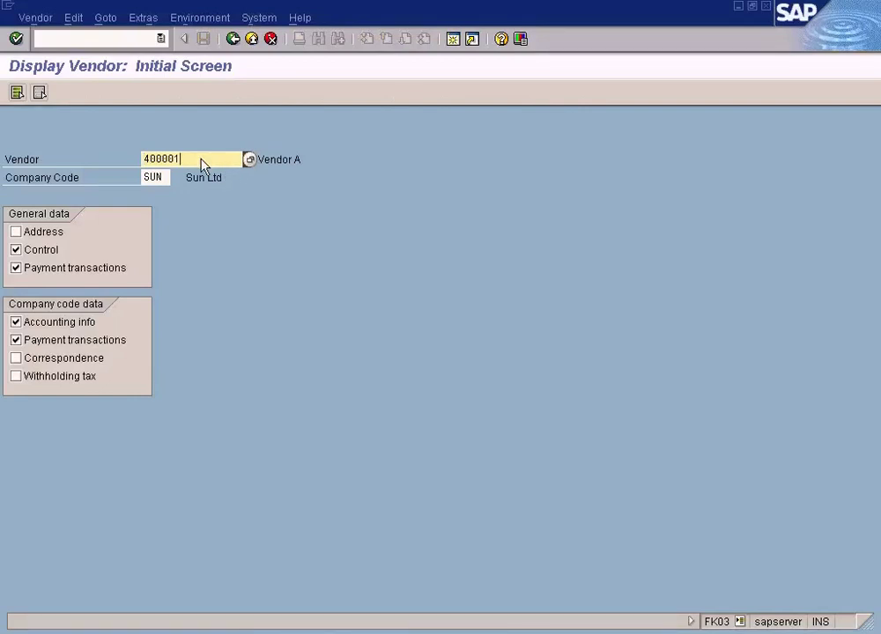
click(16, 232)
click(16, 250)
click(19, 268)
click(18, 322)
click(17, 340)
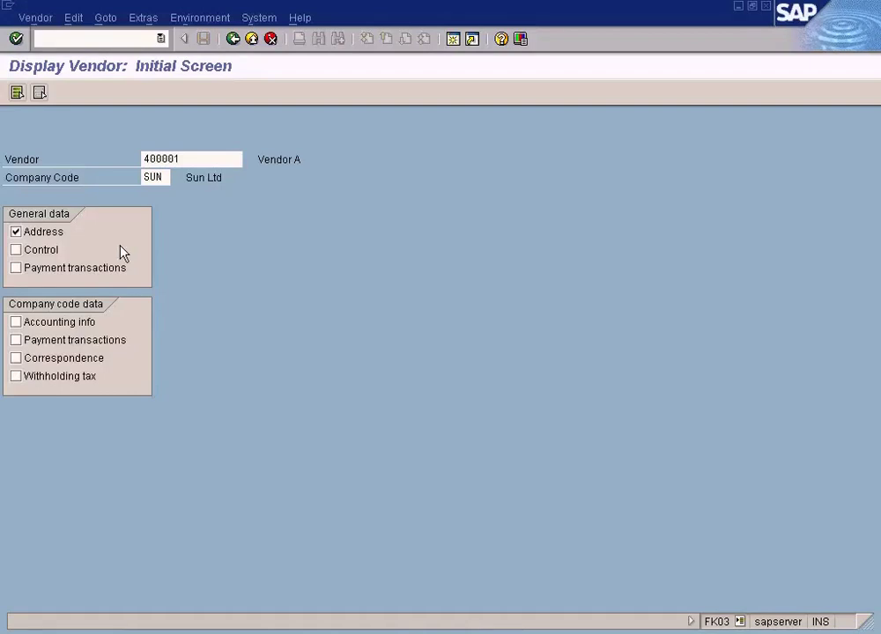
key(Return)
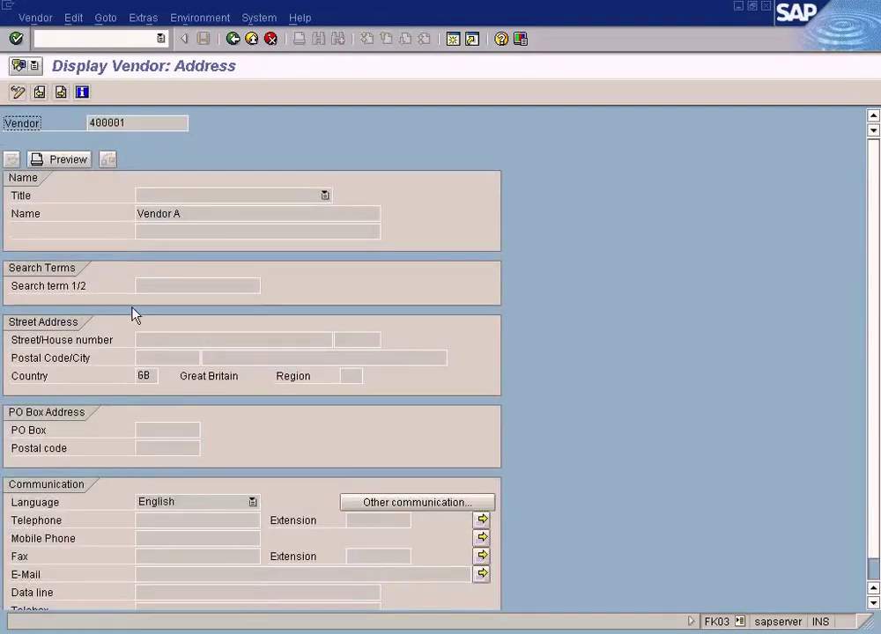
click(154, 377)
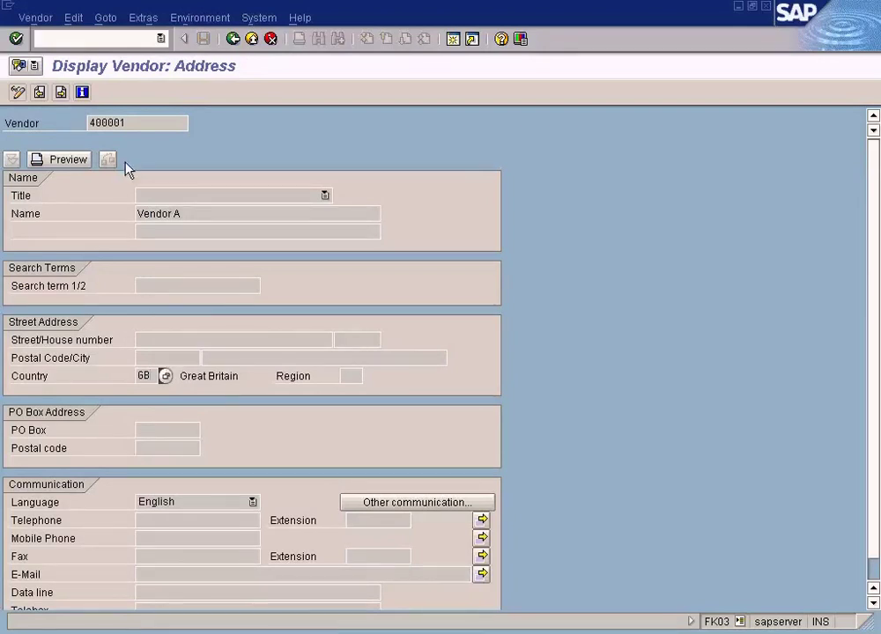
click(151, 124)
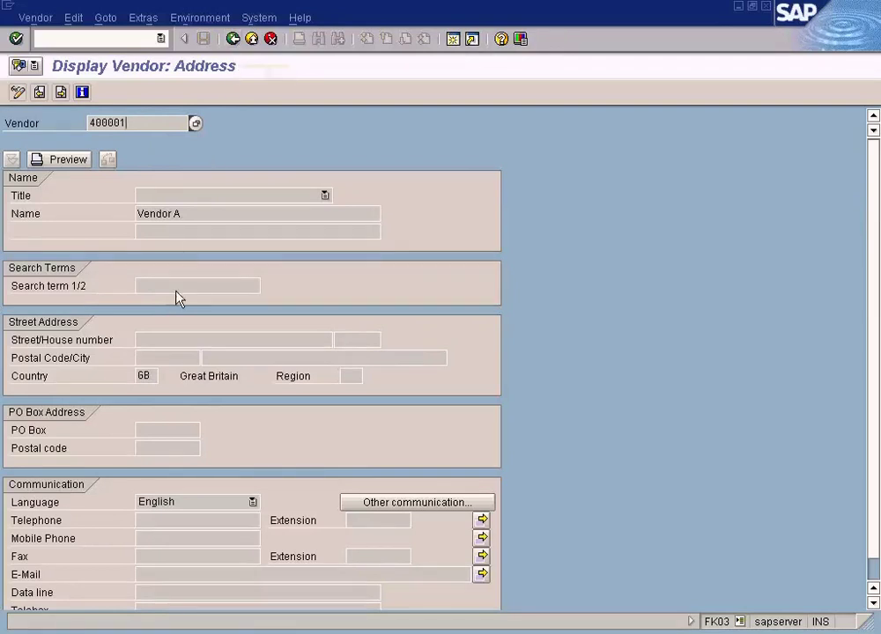
click(252, 39)
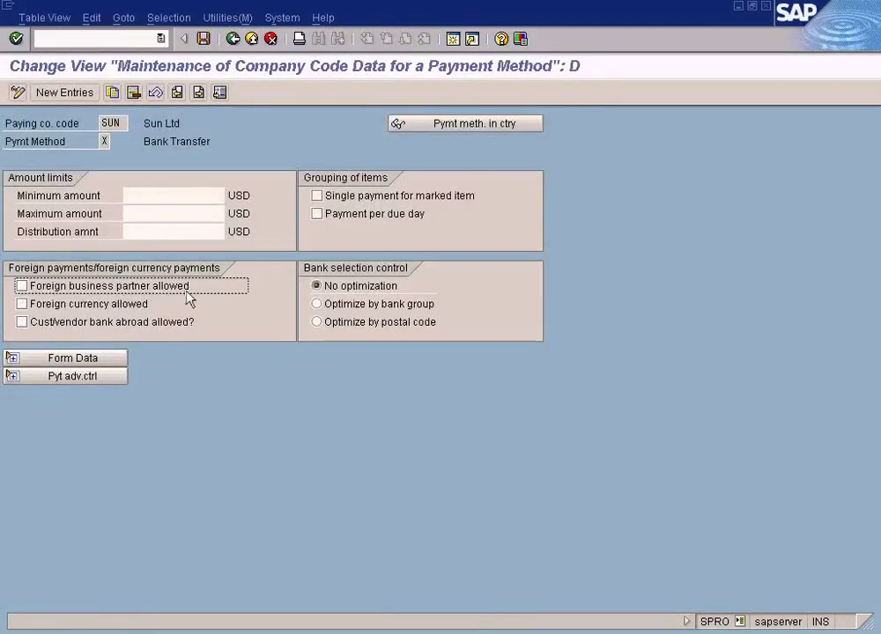
Step: Allow foreign business partners for SUN's Bank Transfer method, save, and close the IMG
click(27, 288)
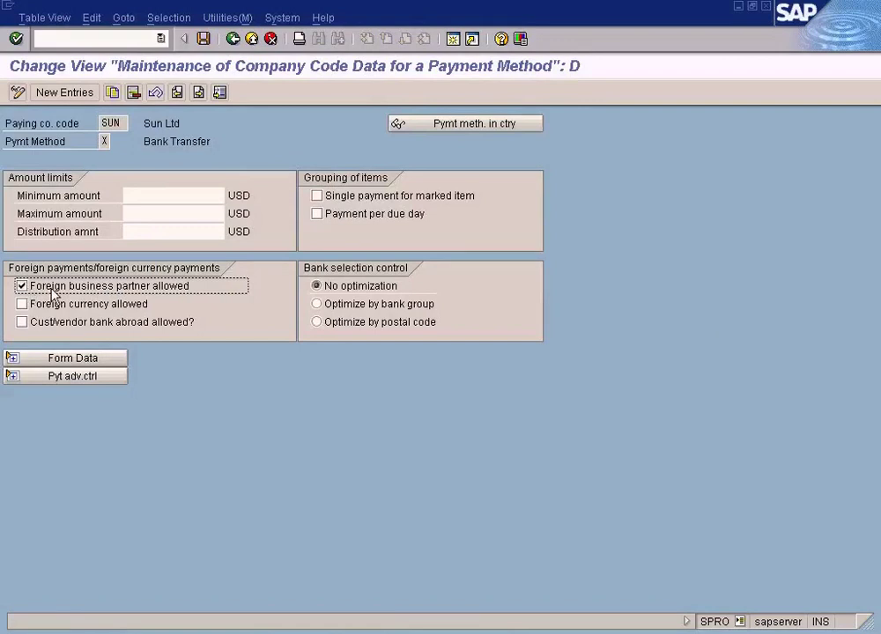
click(204, 40)
click(232, 40)
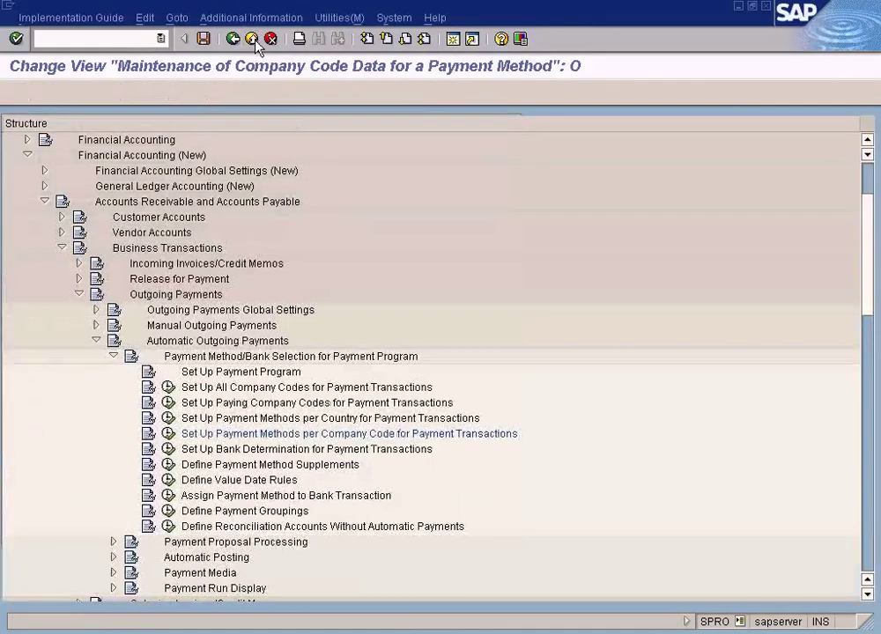
click(252, 40)
click(766, 6)
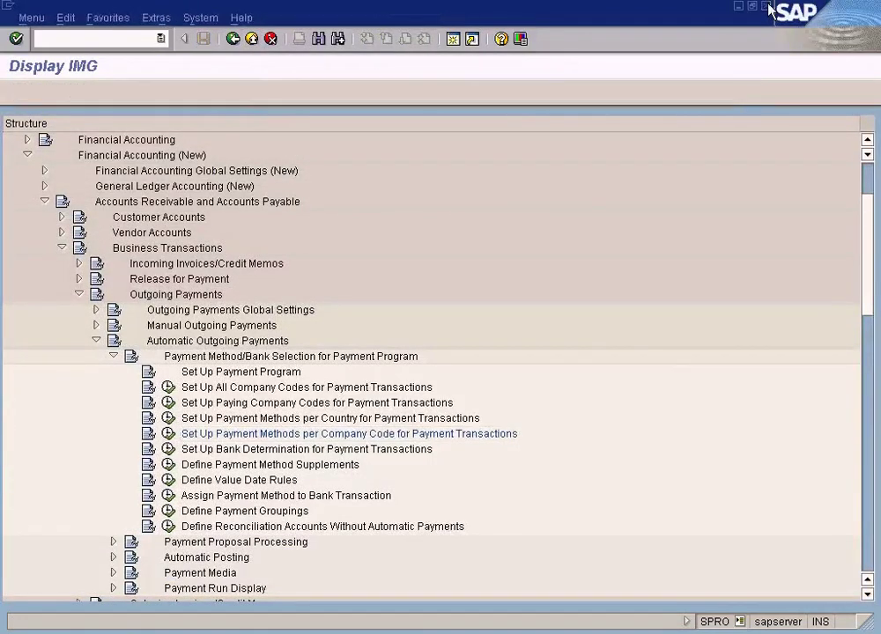
Step: Delete the existing 26.06.2009 payment proposal and its log in F110
click(339, 633)
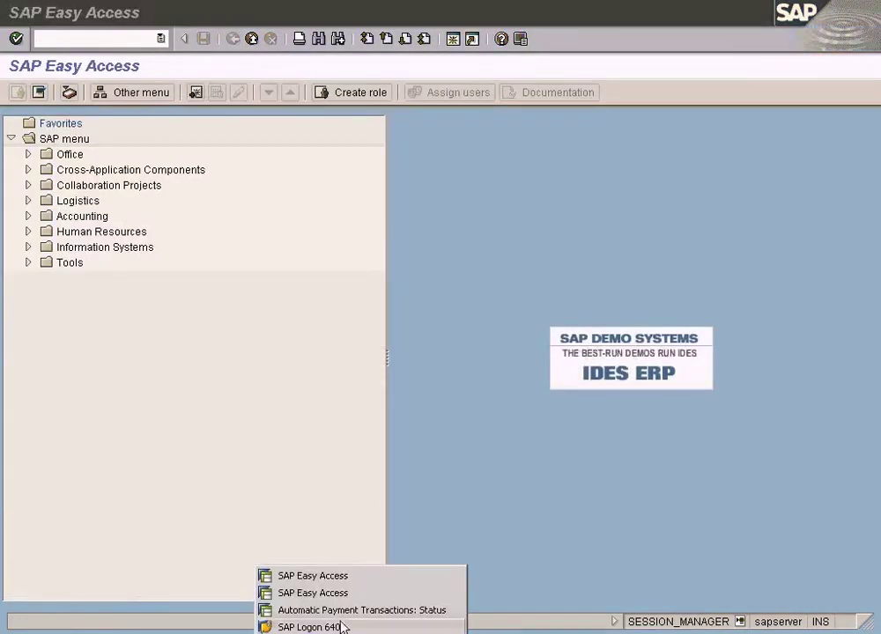
click(337, 609)
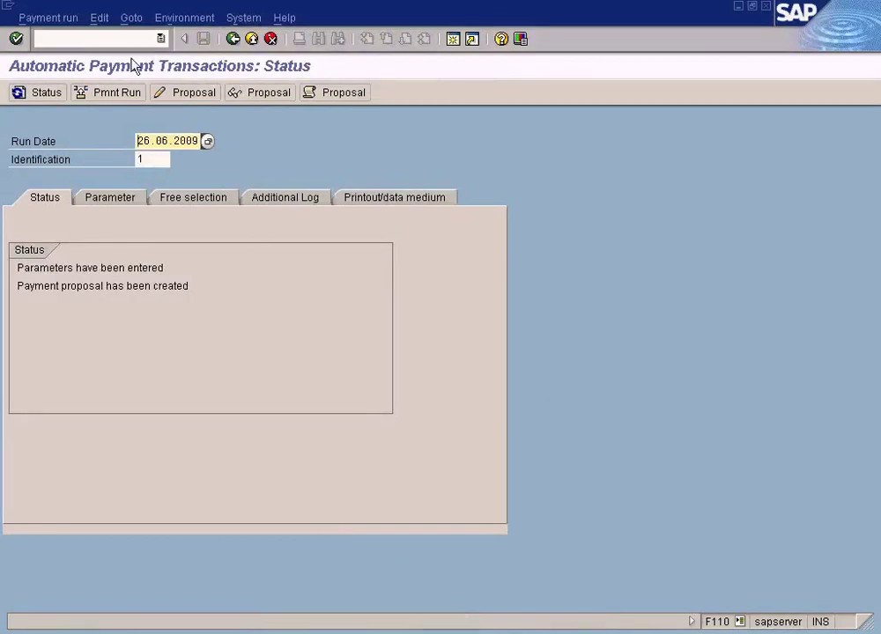
click(101, 18)
mouse_move(121, 59)
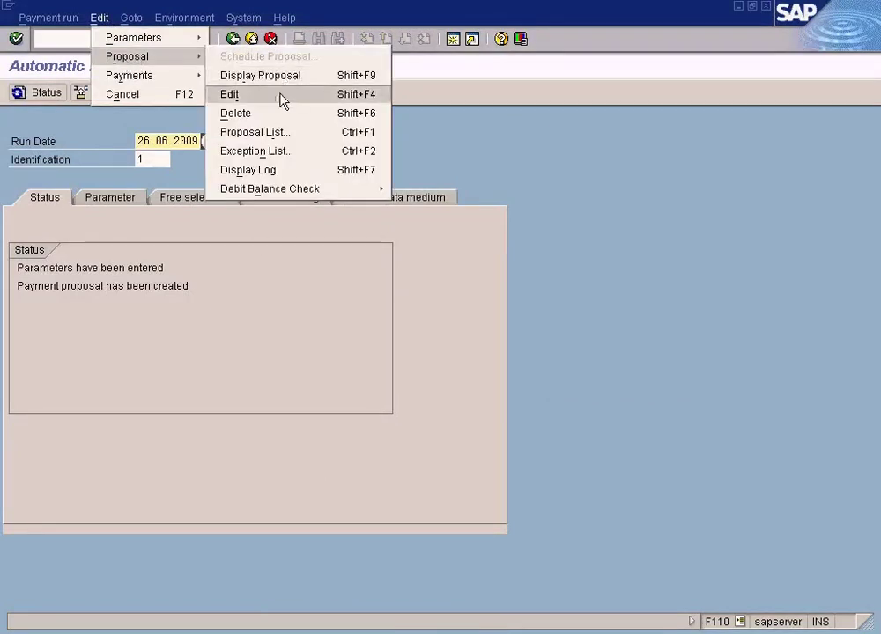
click(281, 112)
click(223, 294)
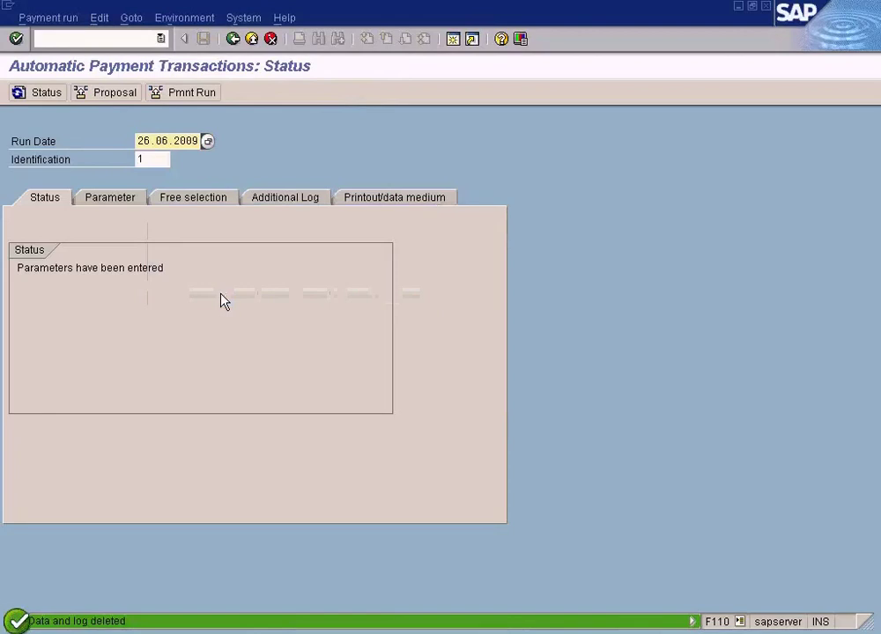
Step: Schedule the 26.06.2009 proposal to start immediately, refresh until created, and display its payment list
click(108, 95)
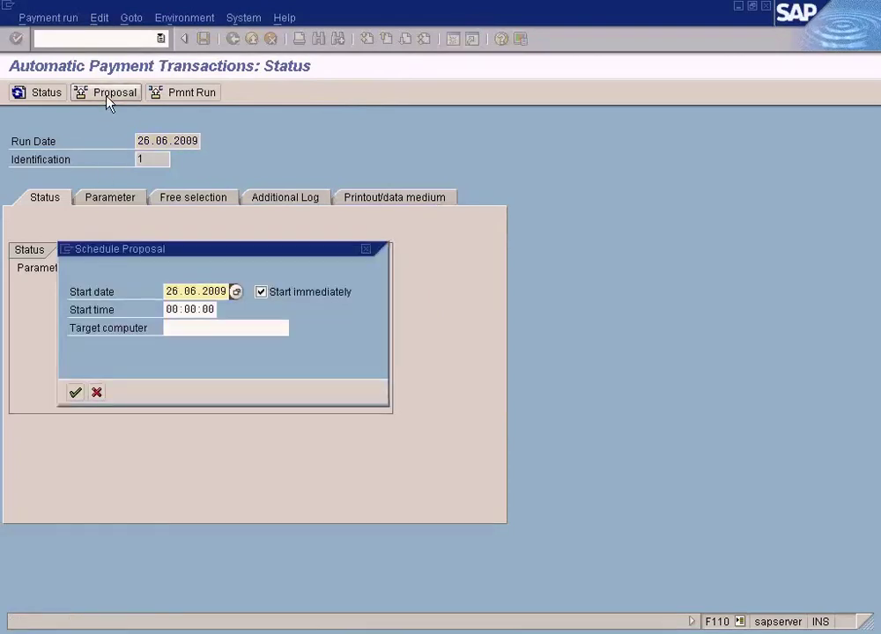
click(76, 393)
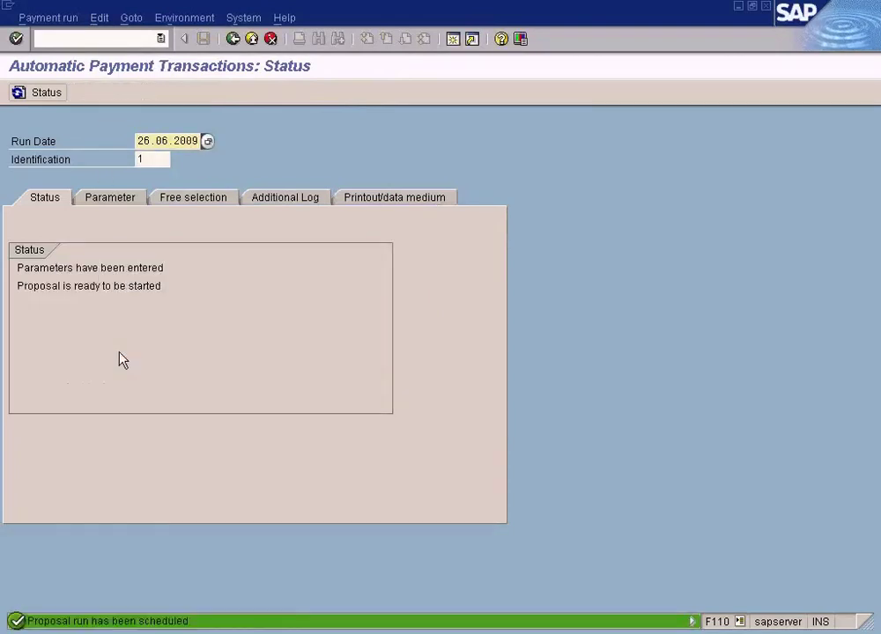
click(49, 94)
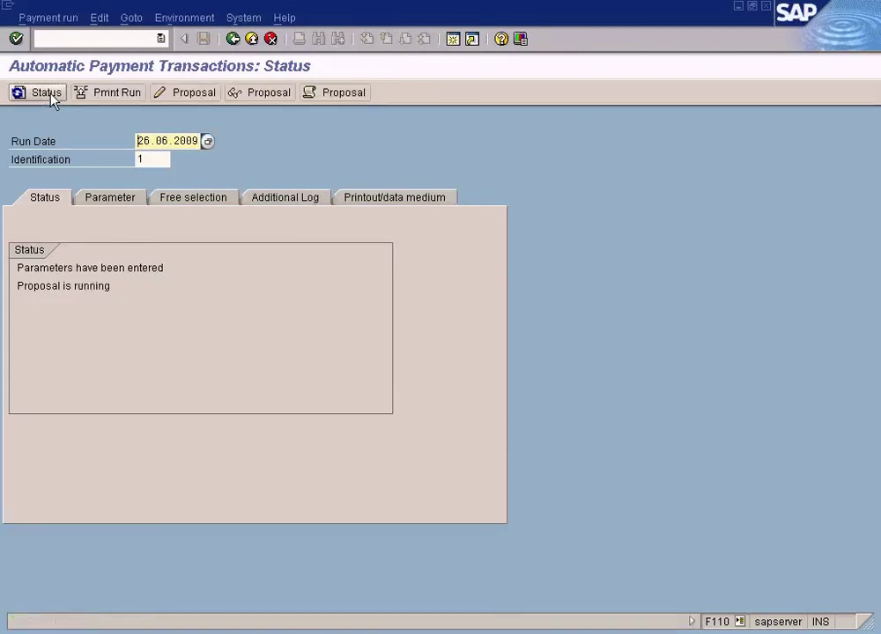
click(51, 95)
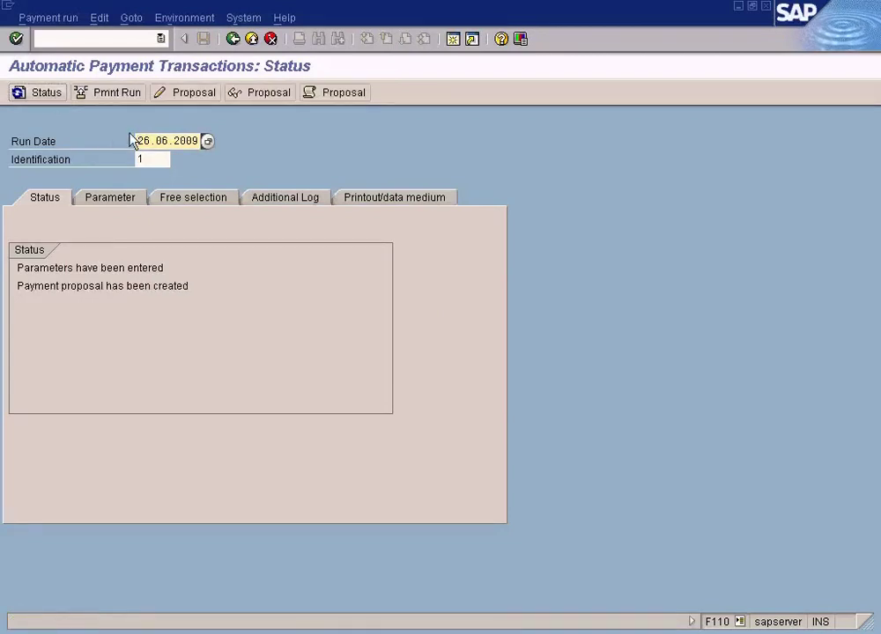
click(263, 93)
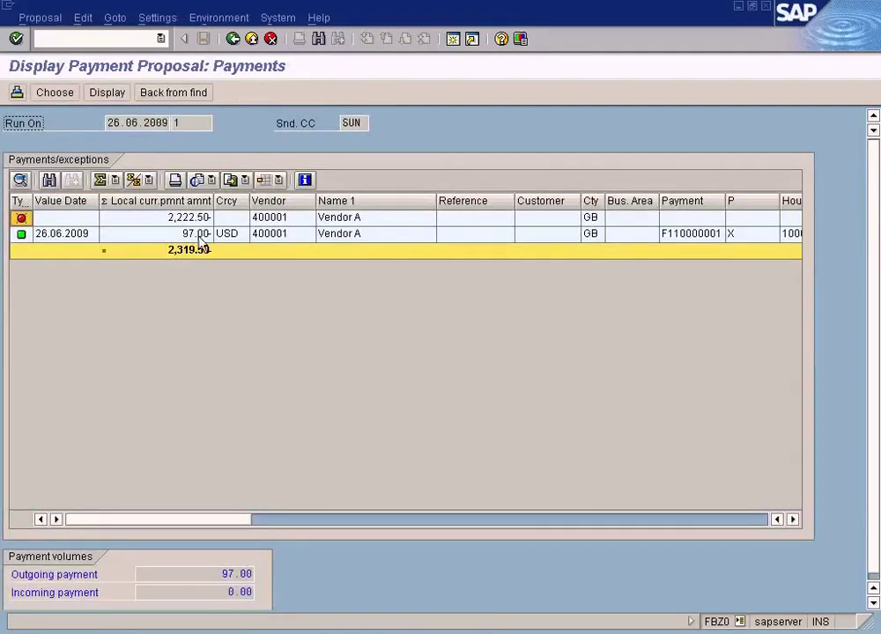
Step: Inspect the invoice item paid by the 97.00 payment to Vendor A
click(201, 236)
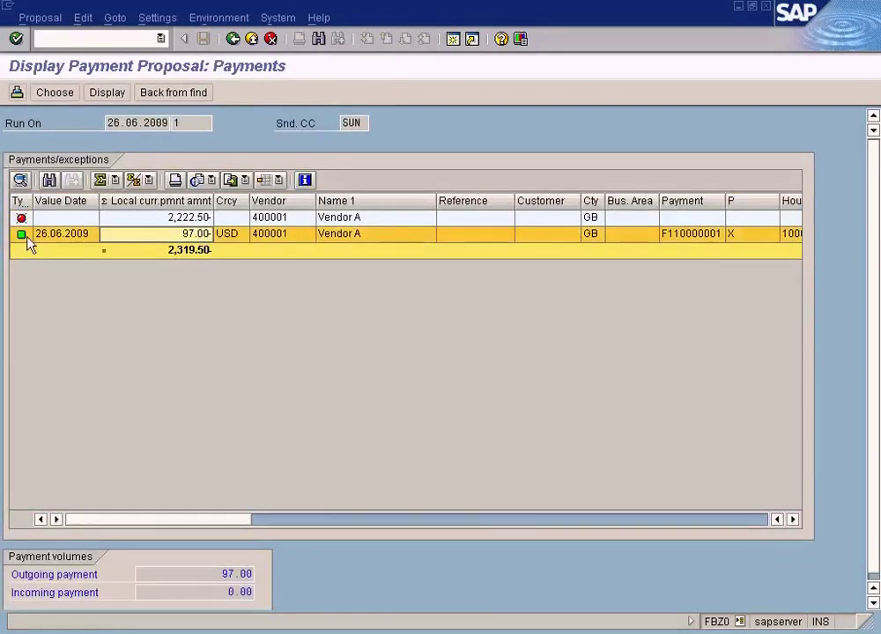
double_click(341, 239)
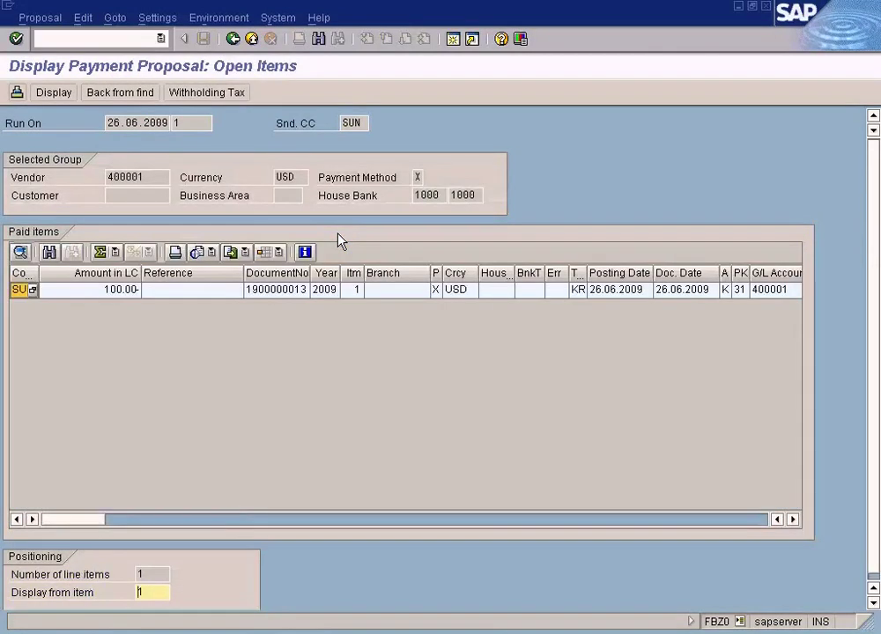
click(277, 292)
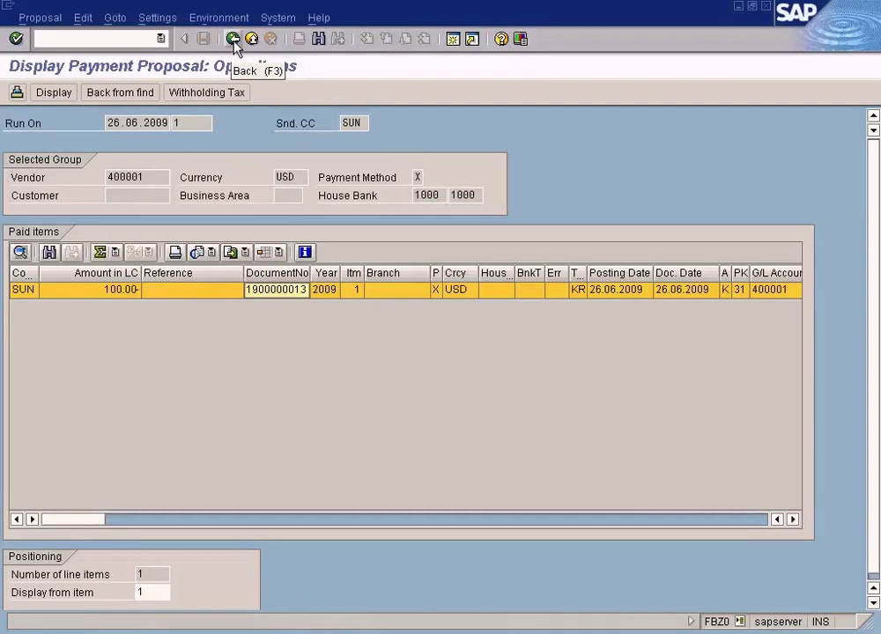
click(234, 40)
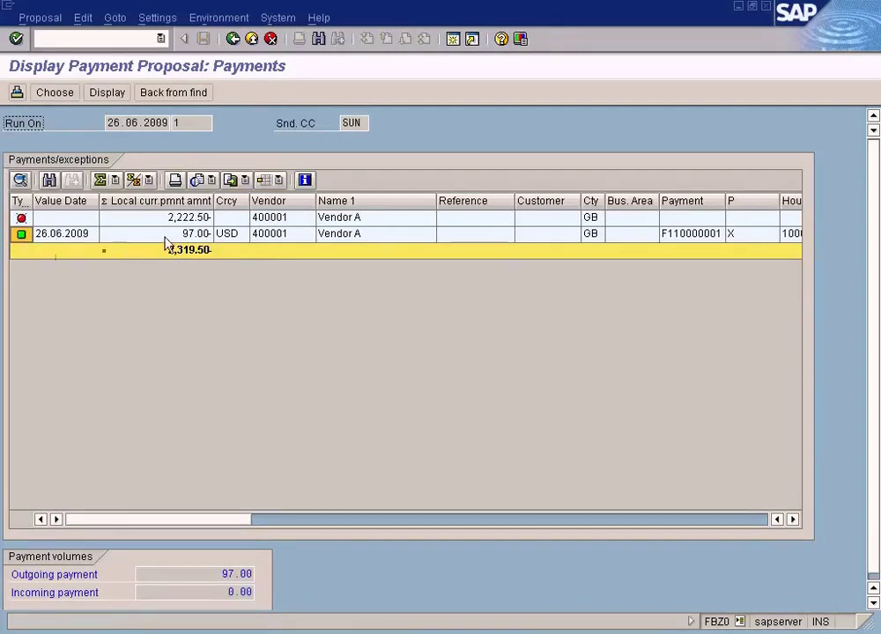
Step: Review vendor 400001's exception items, widening the PM column to read it
click(279, 219)
double_click(279, 219)
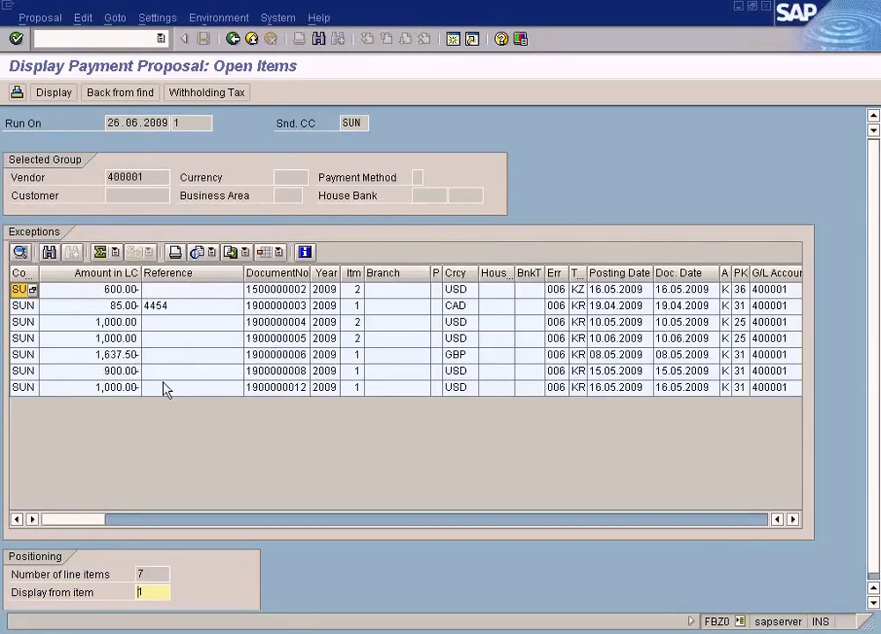
double_click(445, 275)
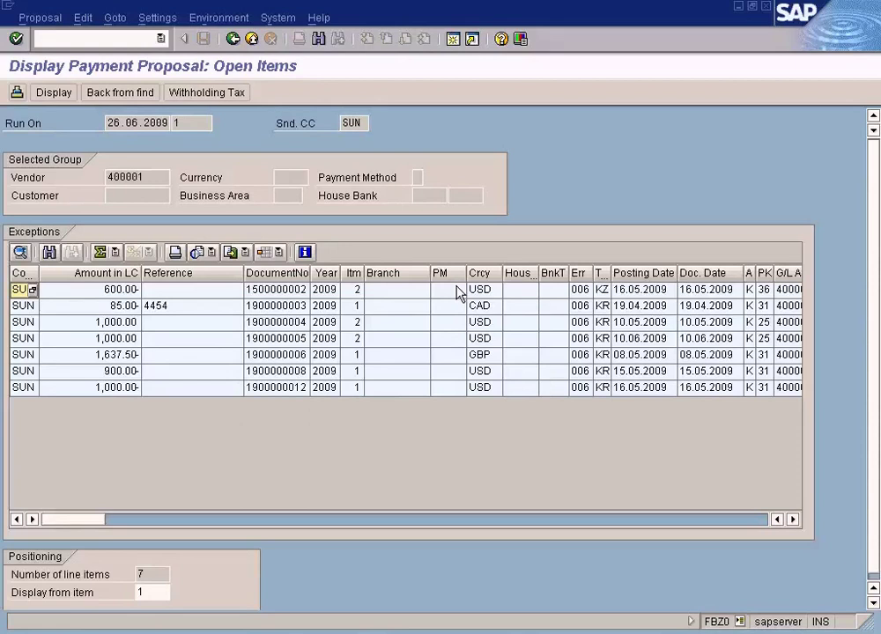
drag(160, 182, 68, 180)
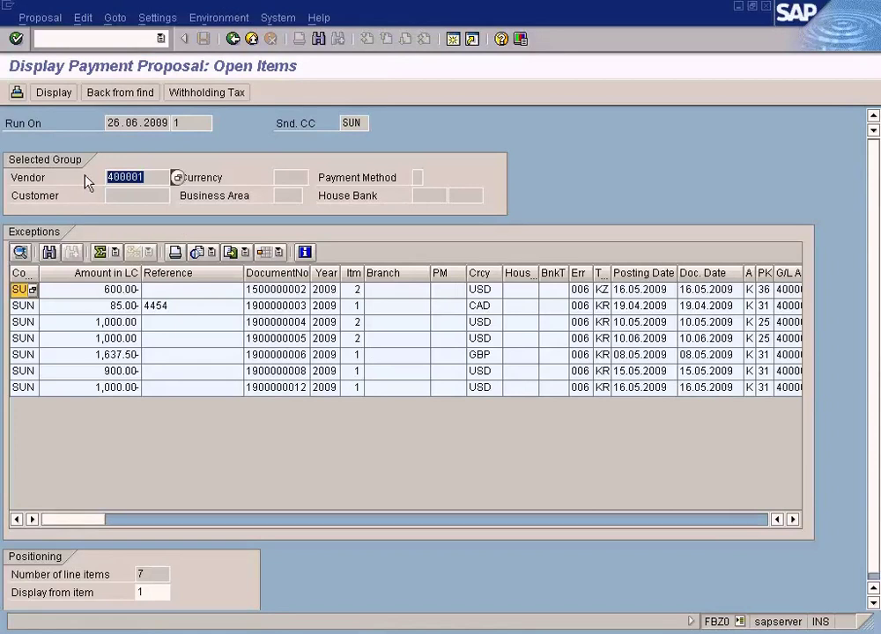
click(232, 39)
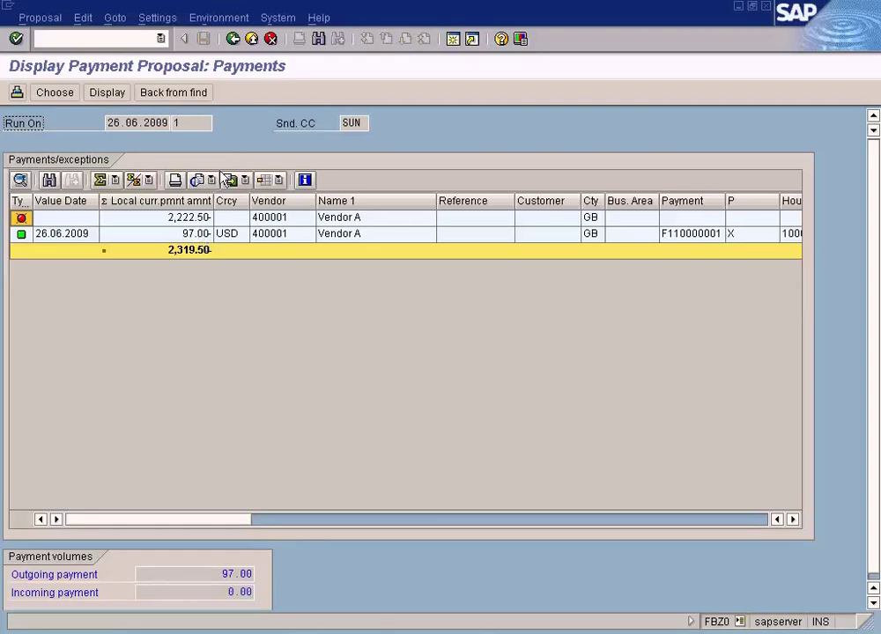
Step: Recheck the 97.00 payment's paid items and return to the payment run status screen
click(195, 236)
double_click(195, 236)
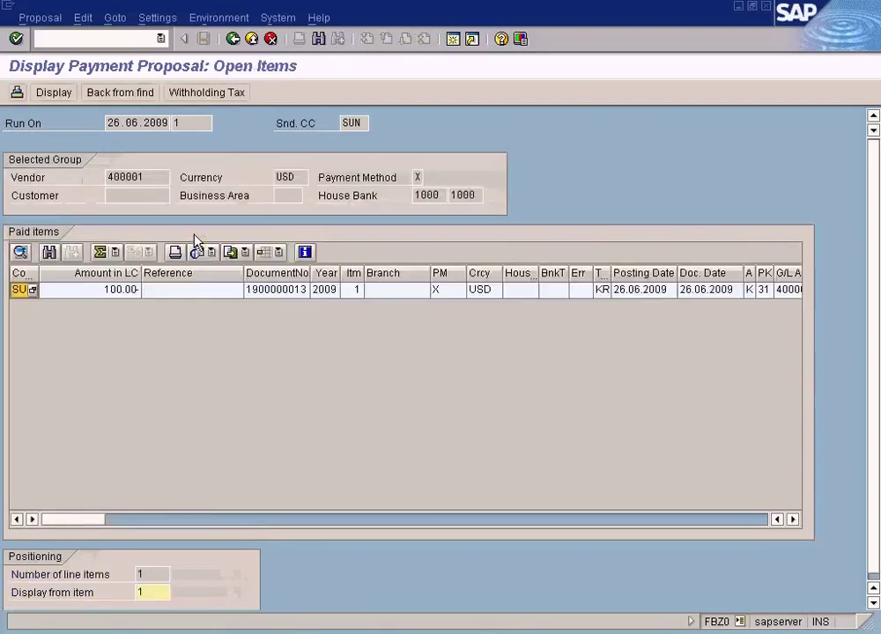
click(234, 39)
click(233, 38)
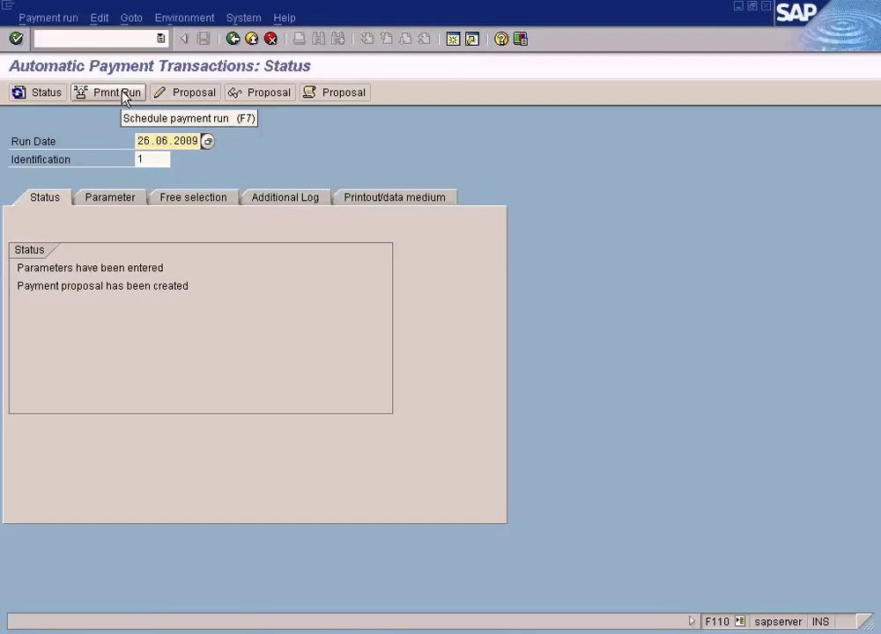
click(206, 95)
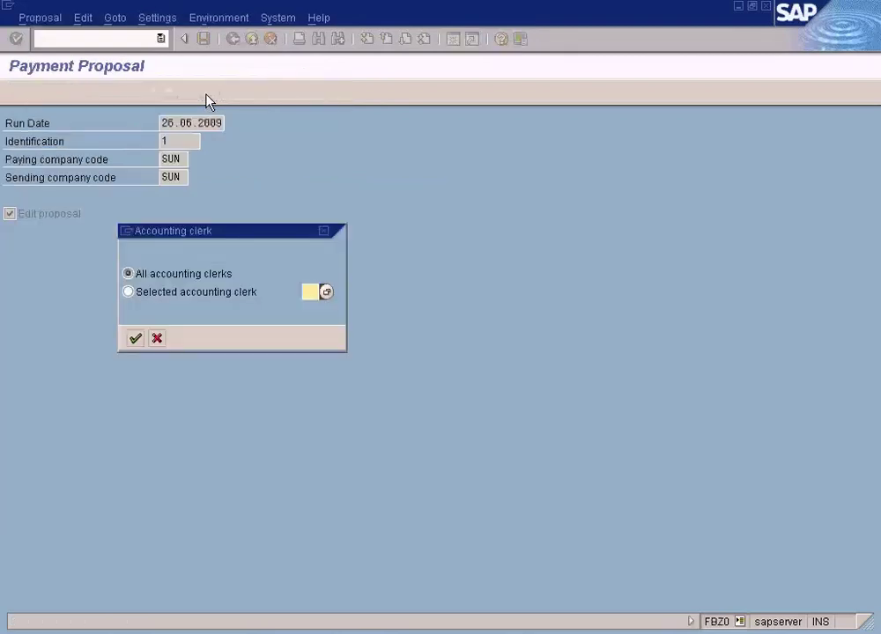
click(136, 340)
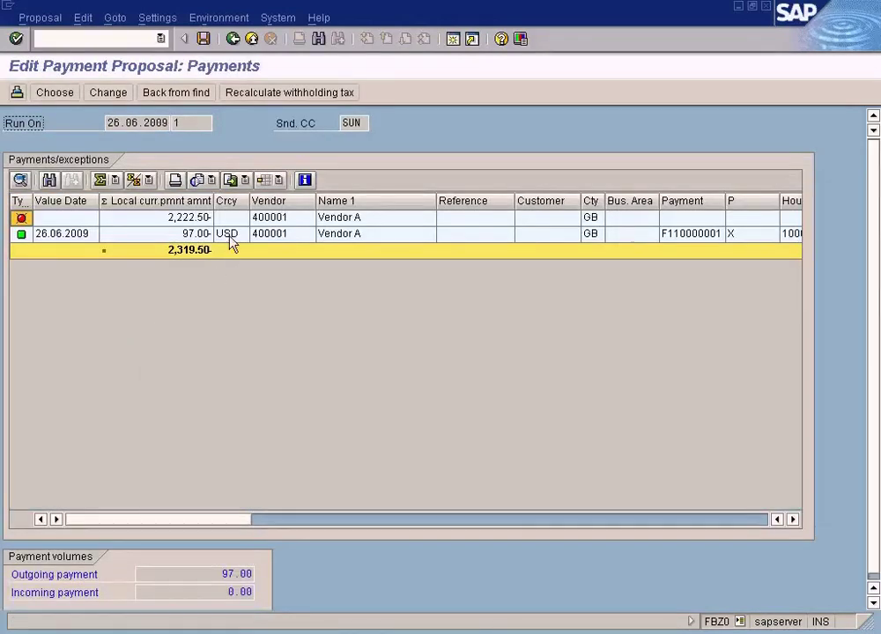
click(229, 237)
double_click(230, 238)
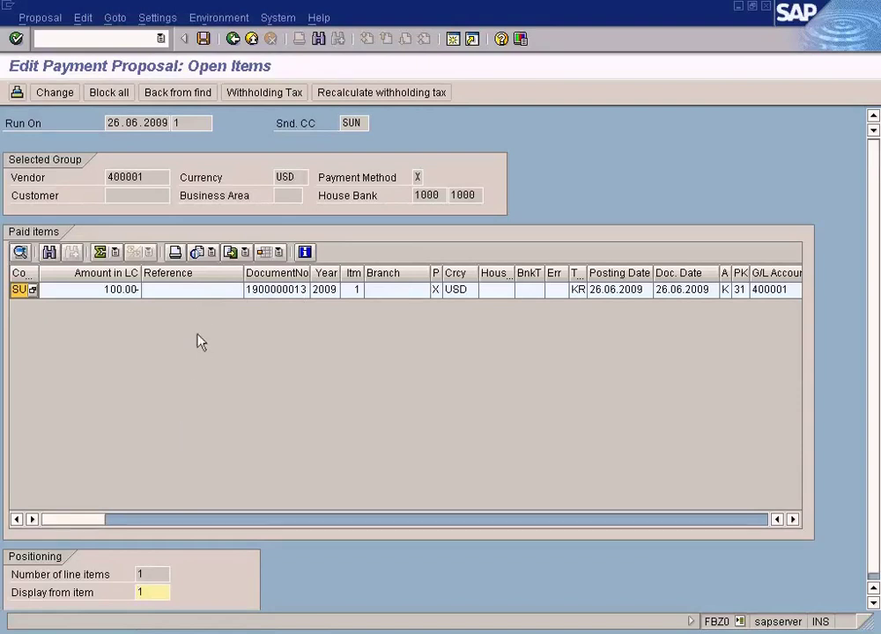
click(204, 293)
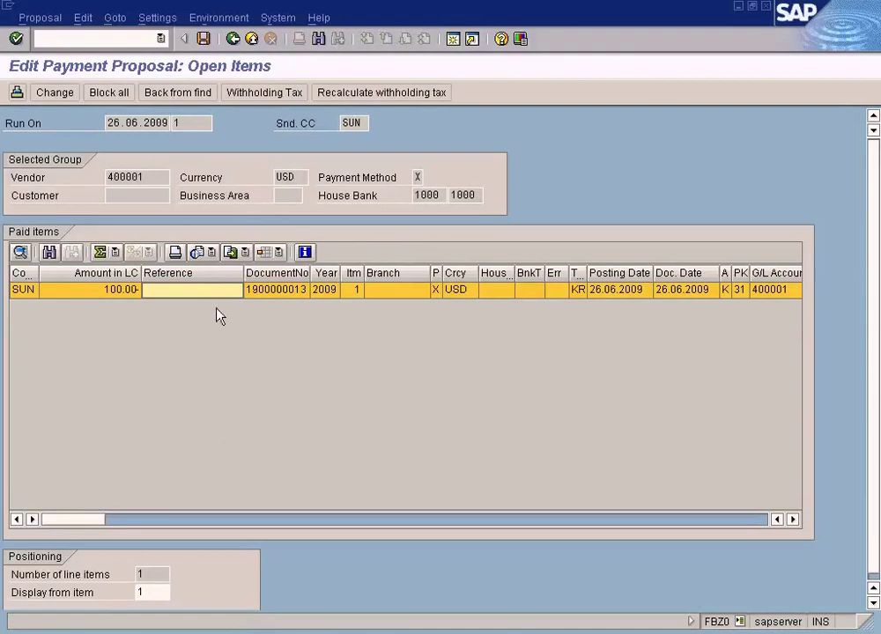
double_click(271, 294)
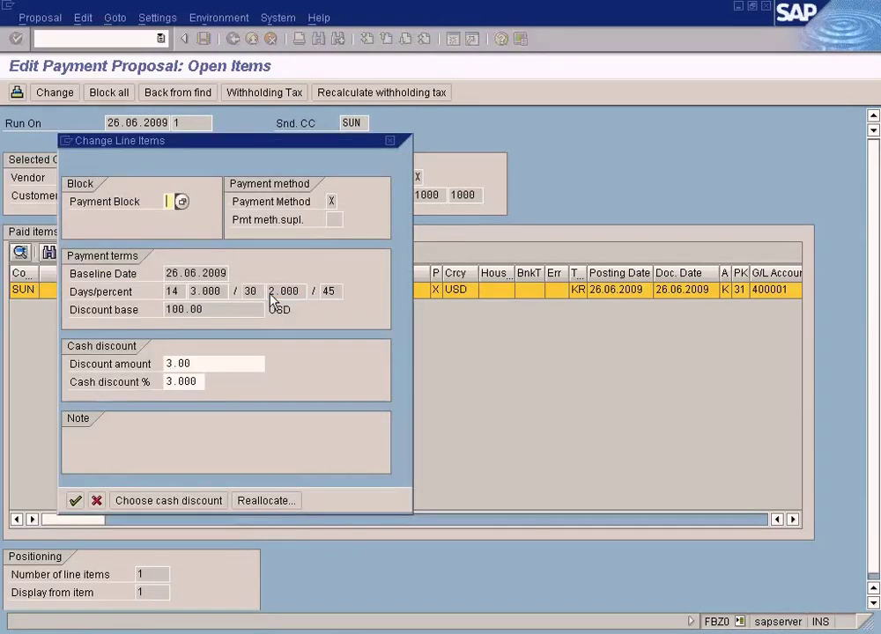
click(183, 202)
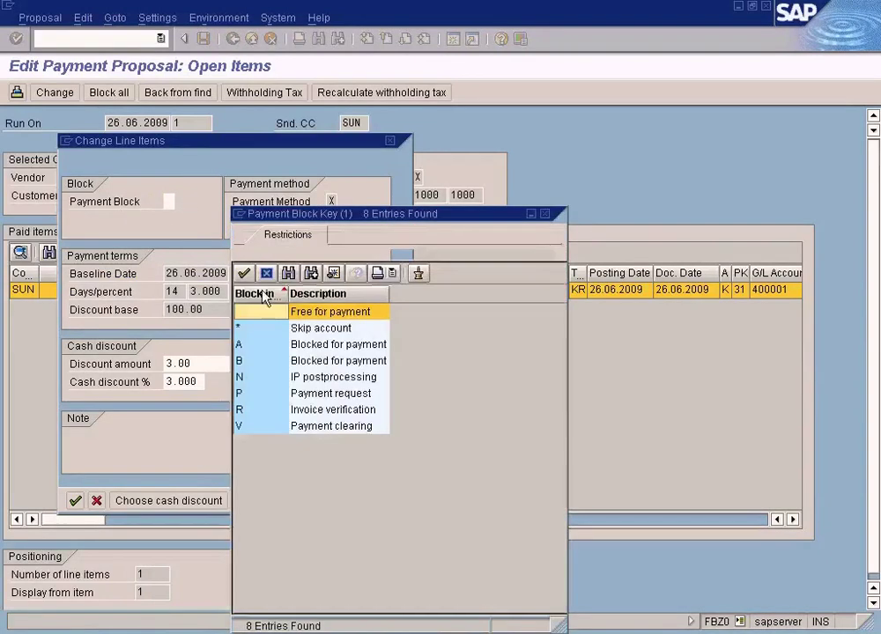
click(302, 344)
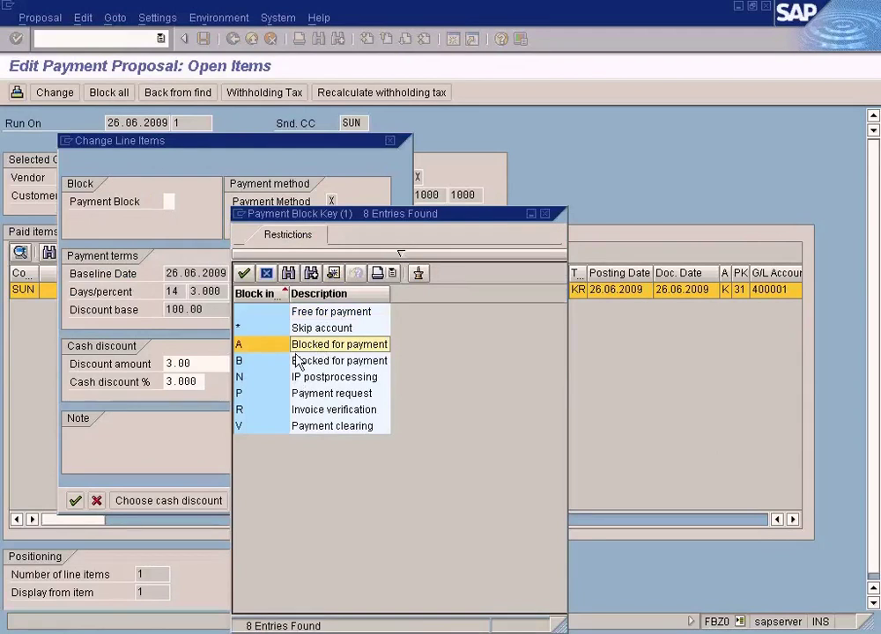
double_click(302, 345)
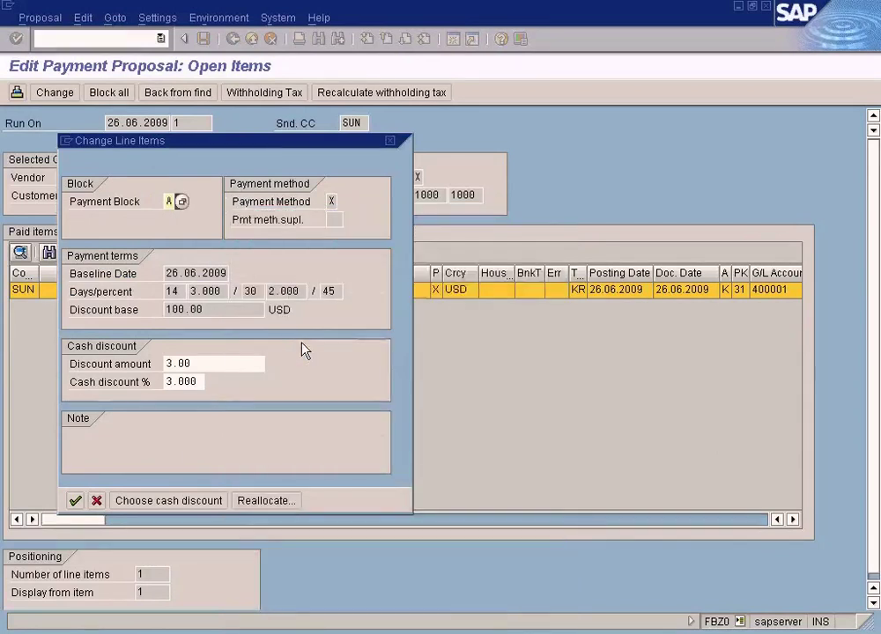
click(74, 501)
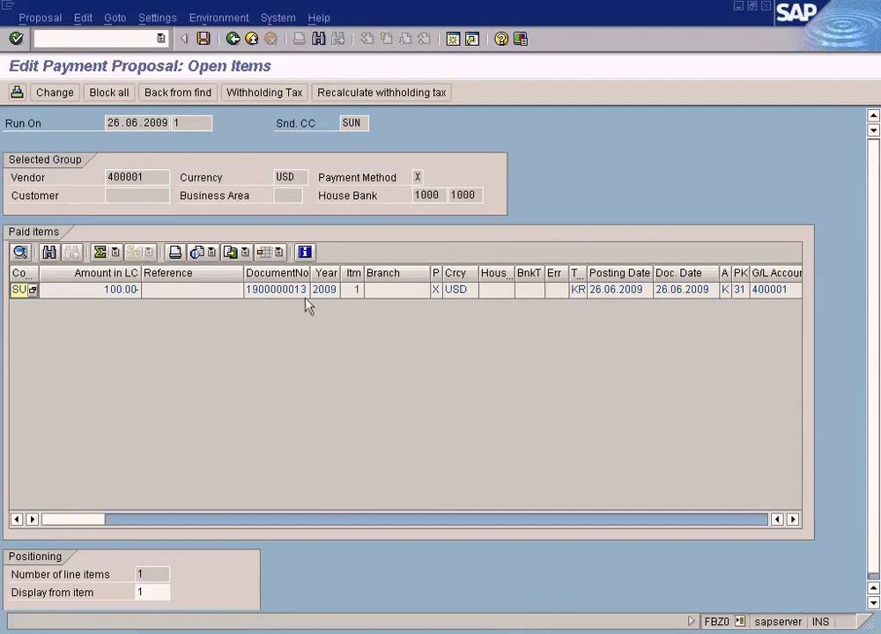
click(203, 39)
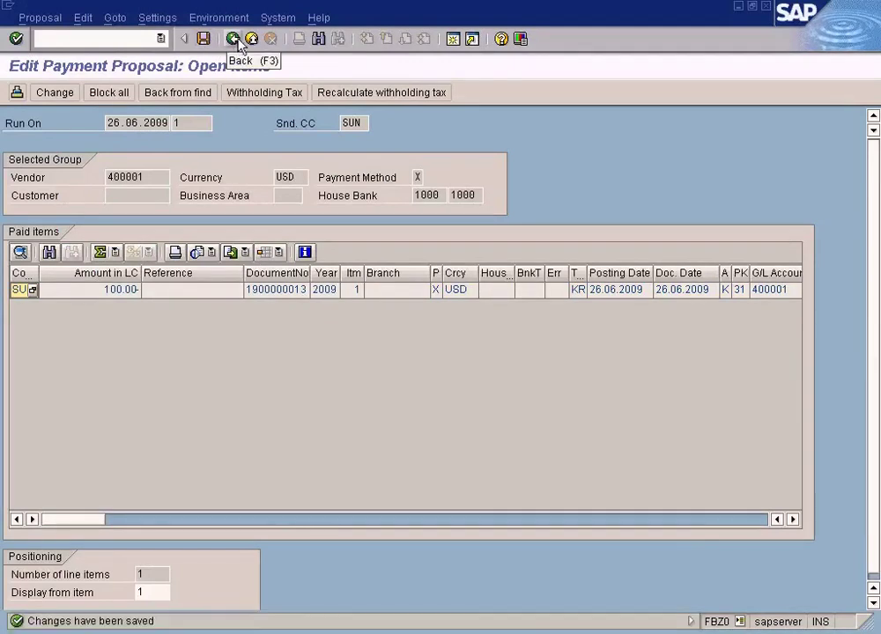
click(234, 40)
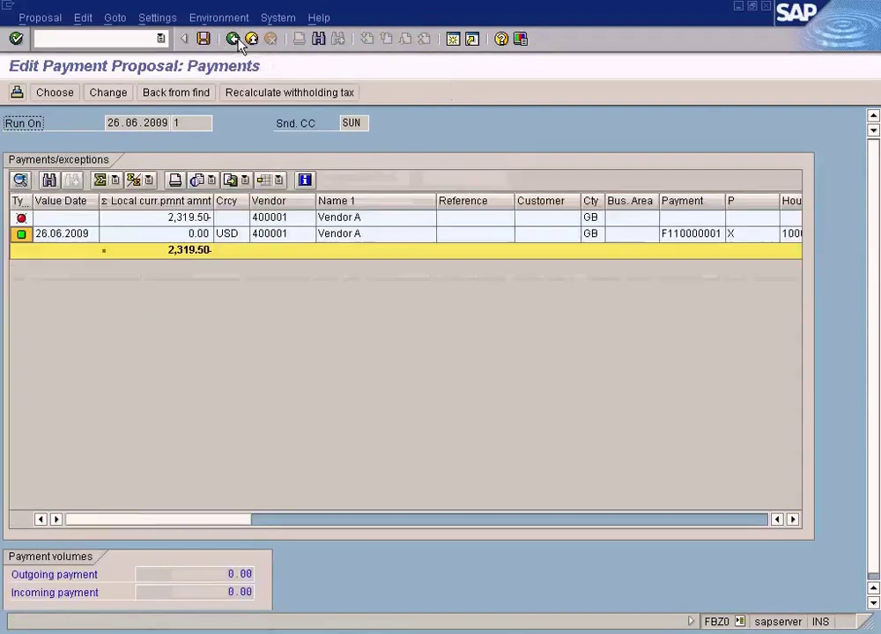
Step: Open the 0.00 USD payment to confirm it has no paid items, browsing the proposal menus
click(197, 236)
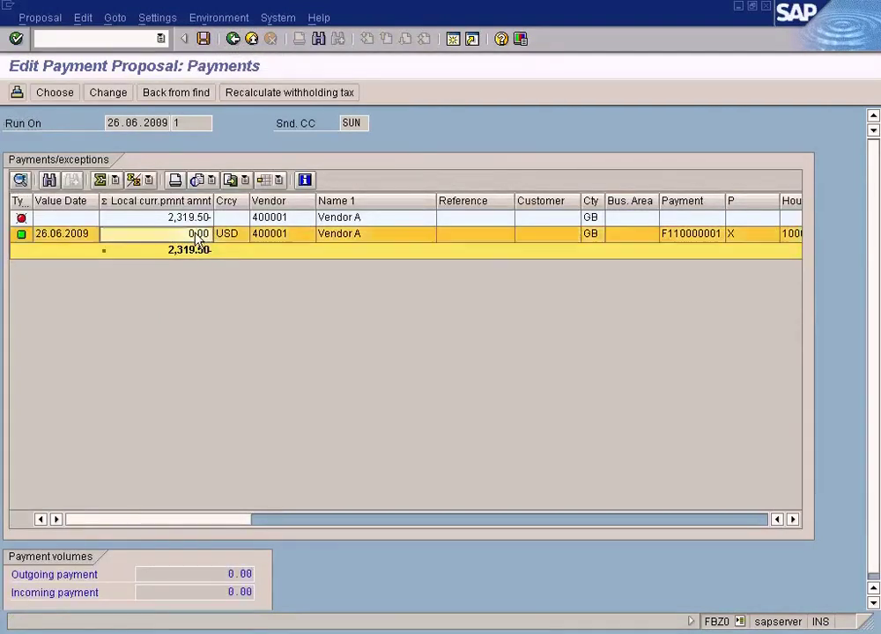
double_click(198, 236)
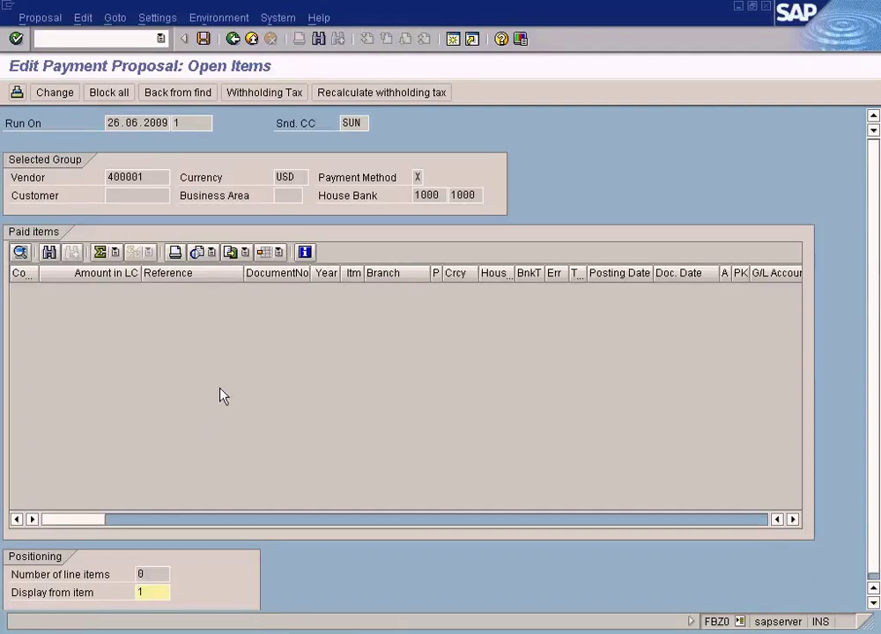
click(55, 21)
mouse_move(84, 20)
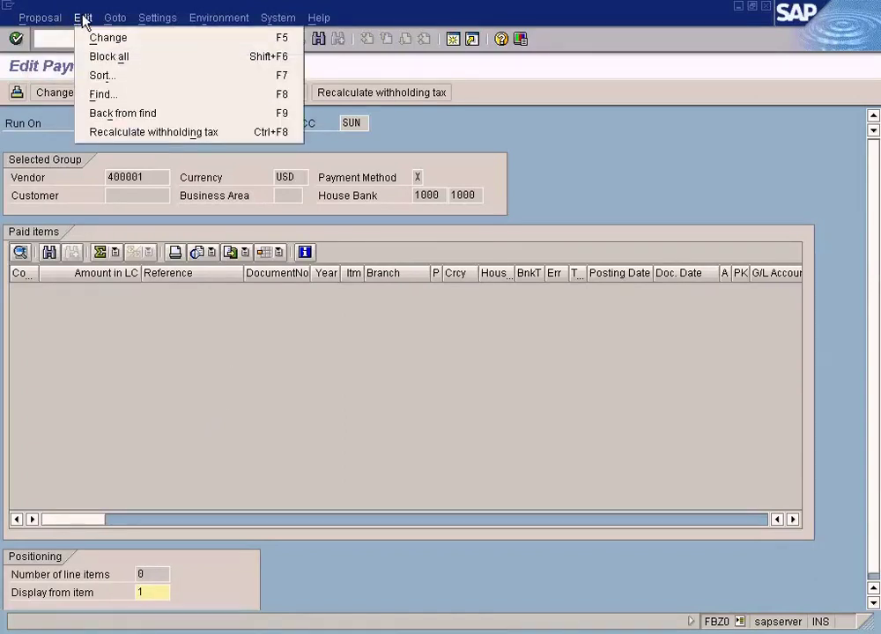
mouse_move(236, 28)
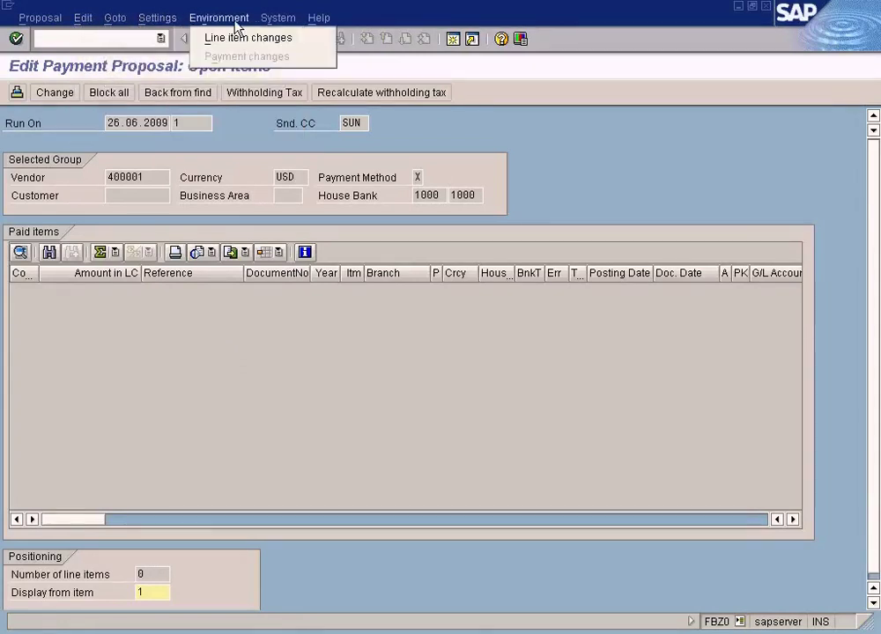
click(231, 364)
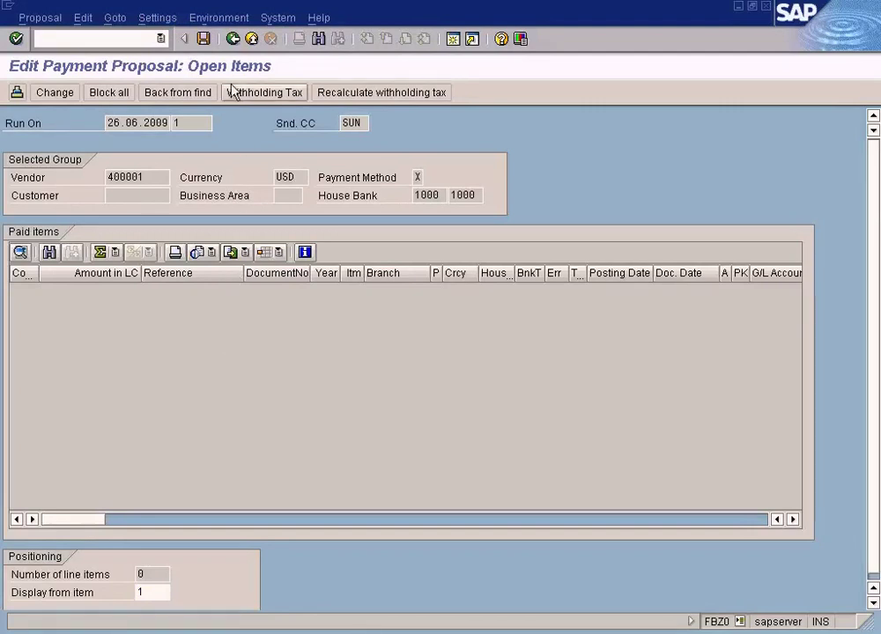
Step: Recheck the USD payment's paid items, then go back to the payment run status
click(233, 40)
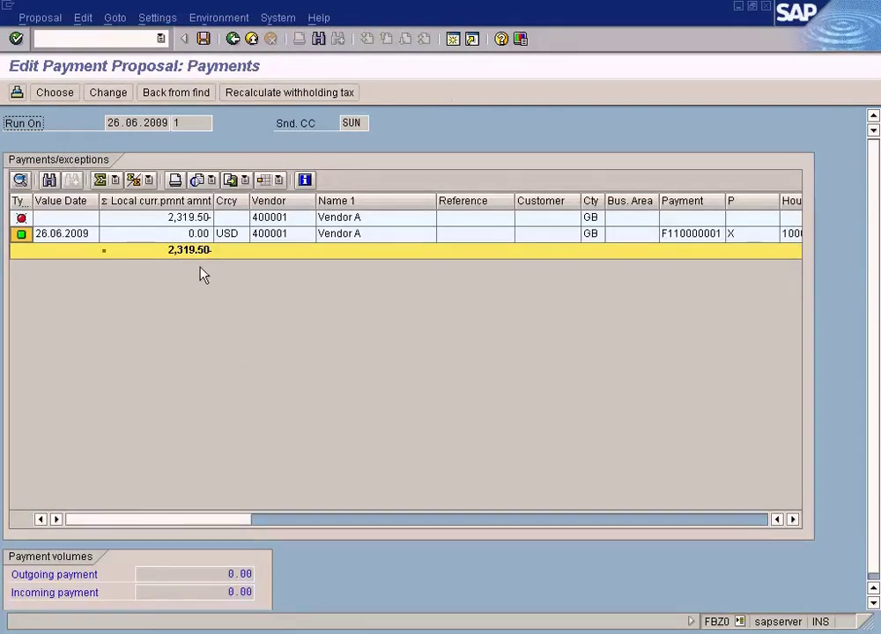
click(157, 18)
double_click(244, 236)
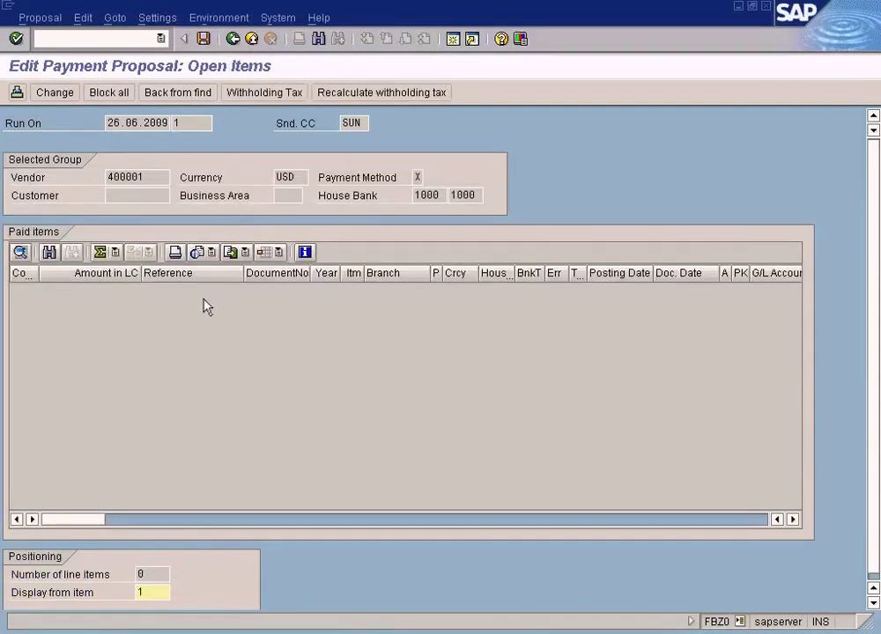
click(233, 41)
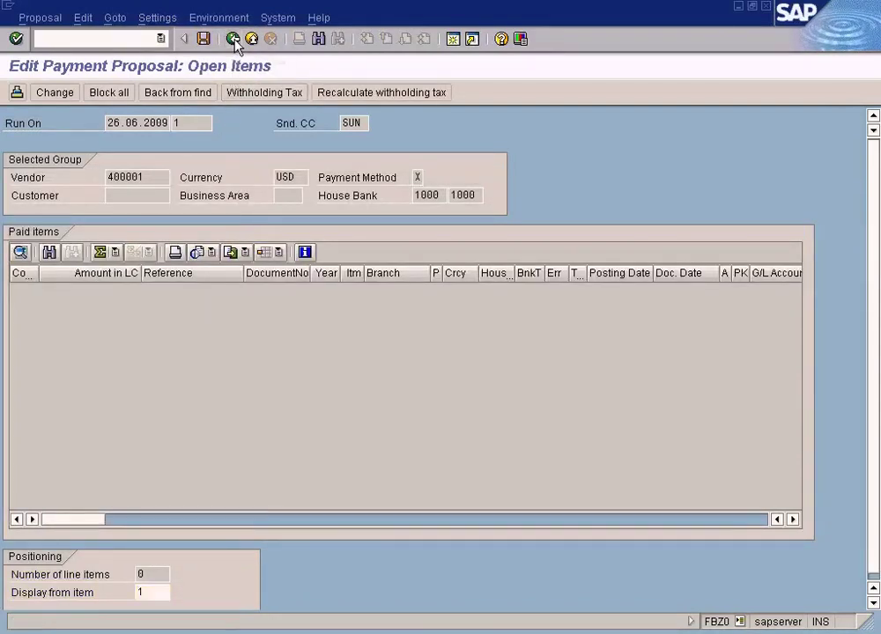
click(233, 41)
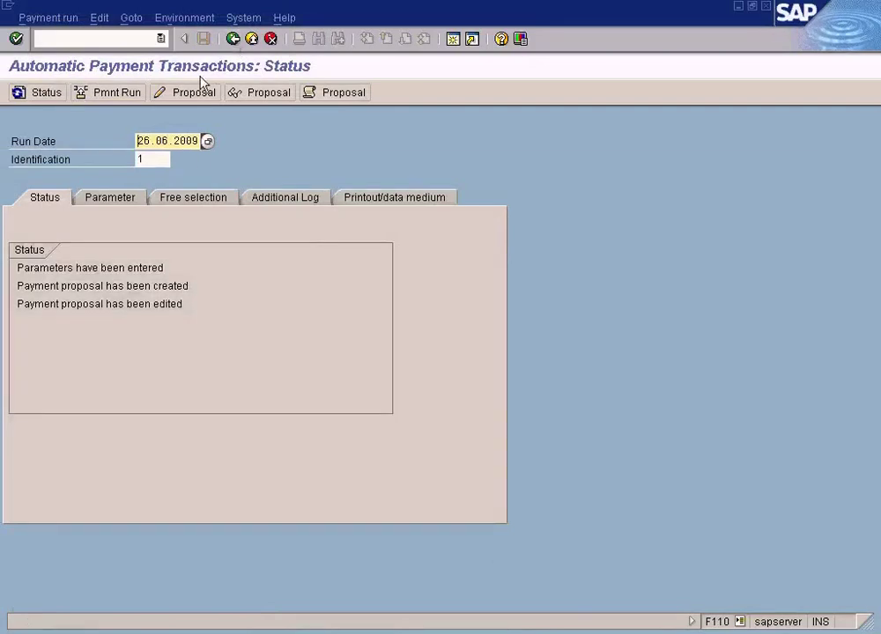
Step: Delete the existing edited payment proposal via Edit > Proposal > Delete
click(134, 19)
click(100, 19)
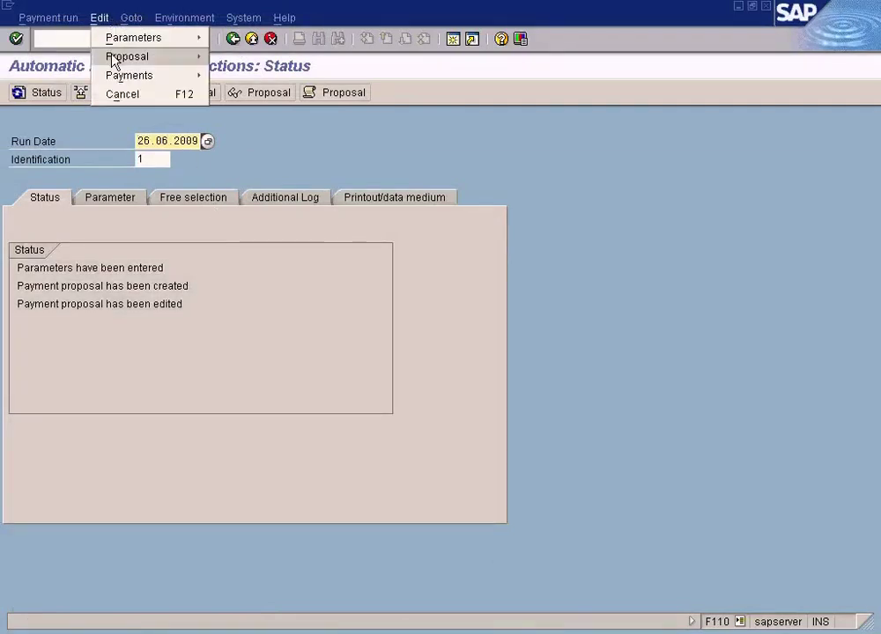
mouse_move(112, 58)
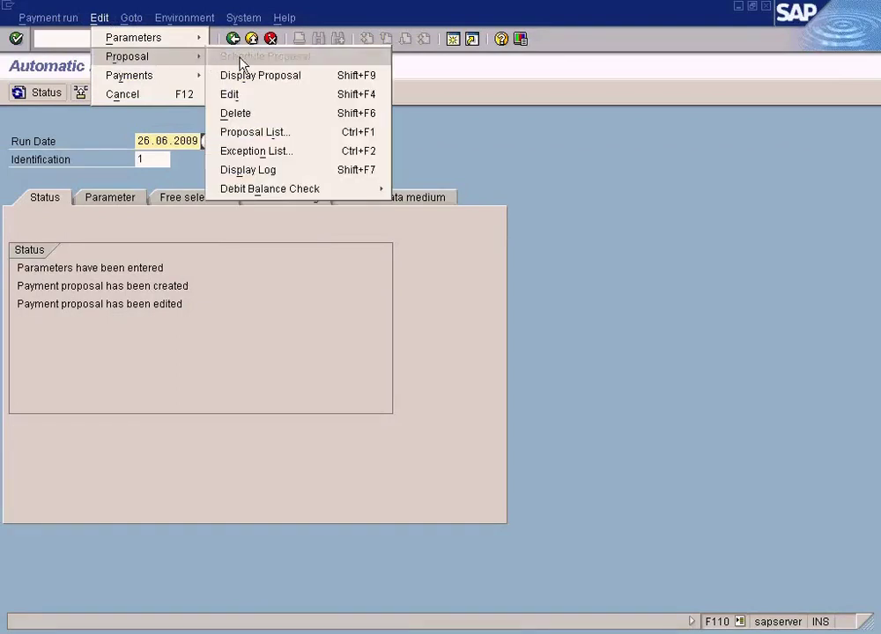
click(254, 115)
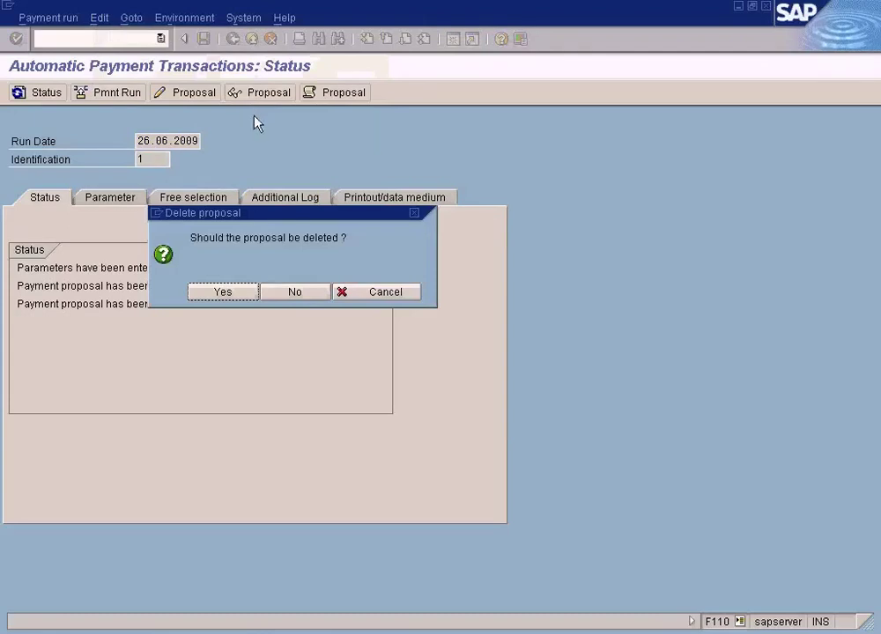
click(224, 291)
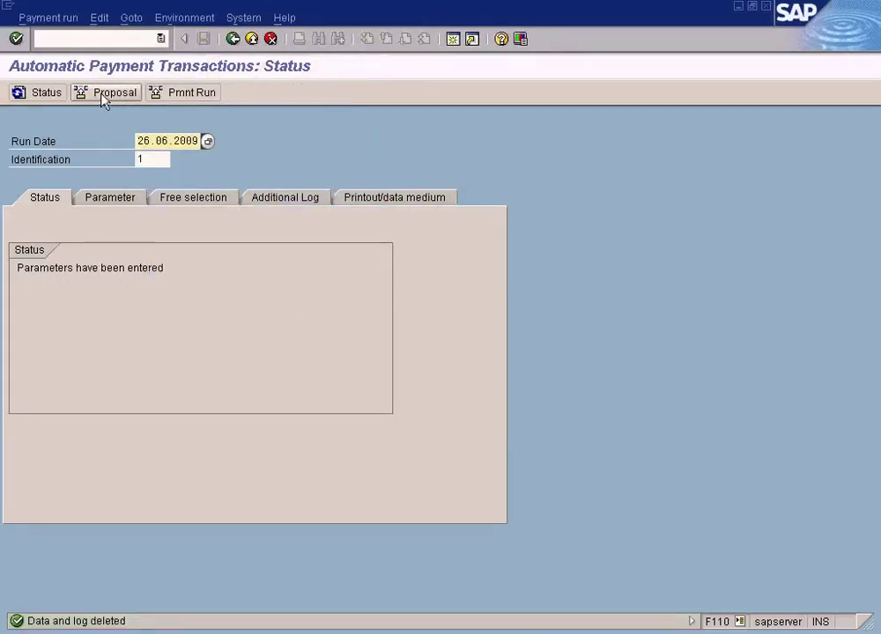
Step: Reschedule the proposal, refresh status until created, and display its 97.00 payments
click(104, 94)
click(75, 393)
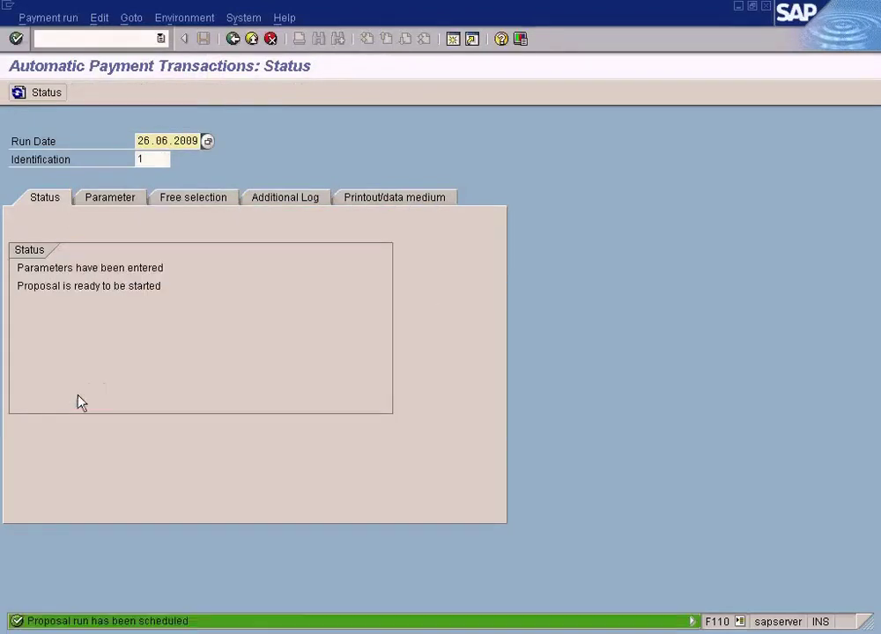
click(42, 93)
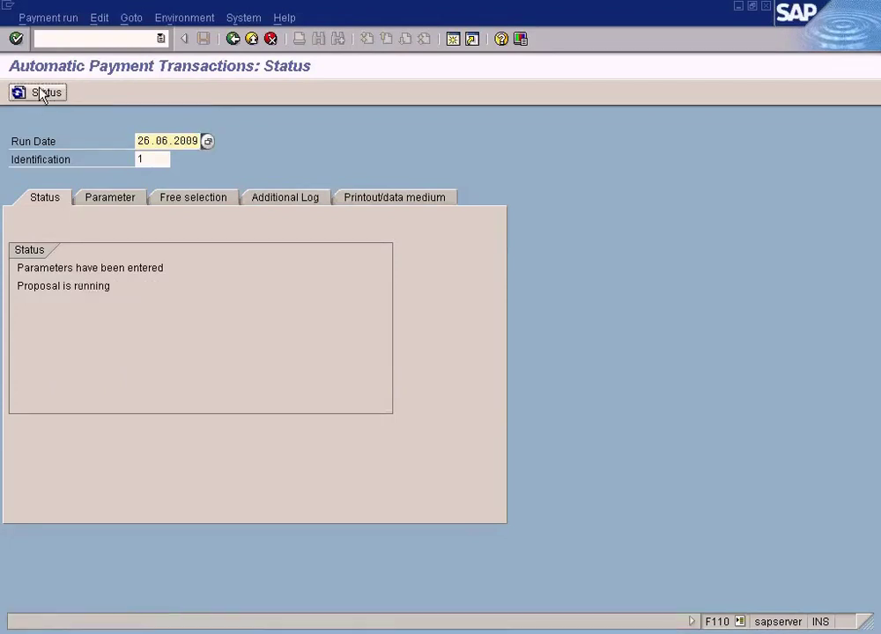
click(42, 93)
click(42, 93)
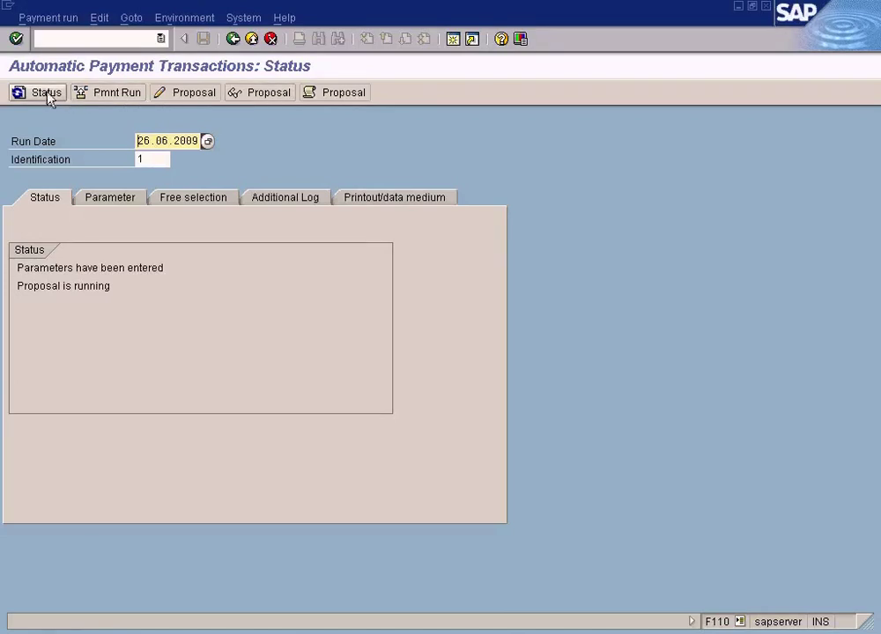
click(48, 94)
click(264, 101)
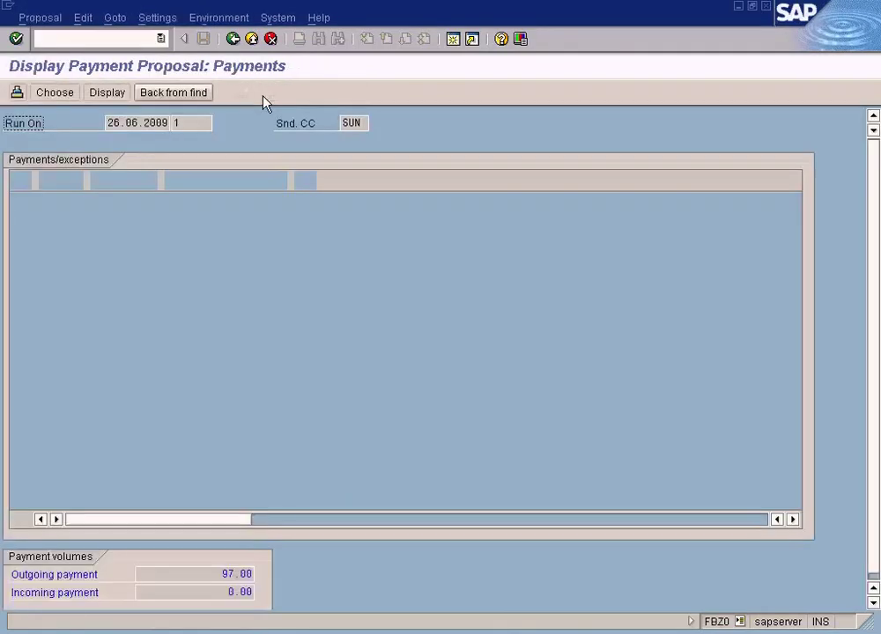
Step: Open the payment proposal for editing with all accounting clerks included
click(233, 39)
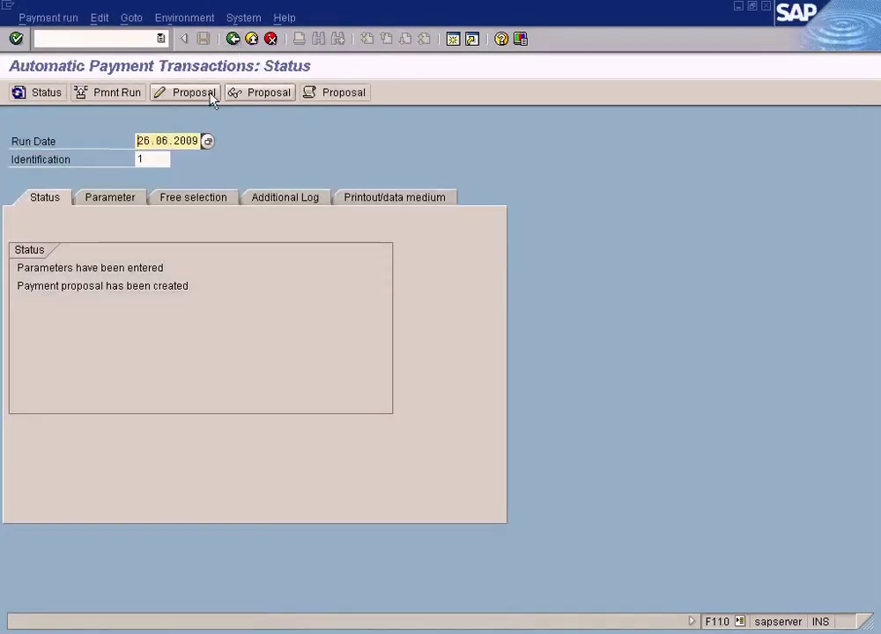
click(209, 97)
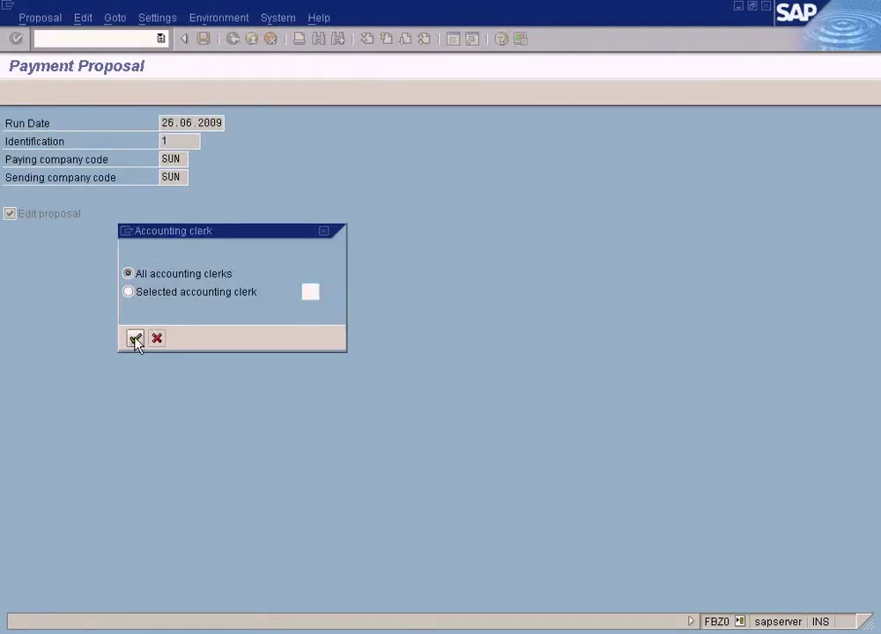
click(135, 340)
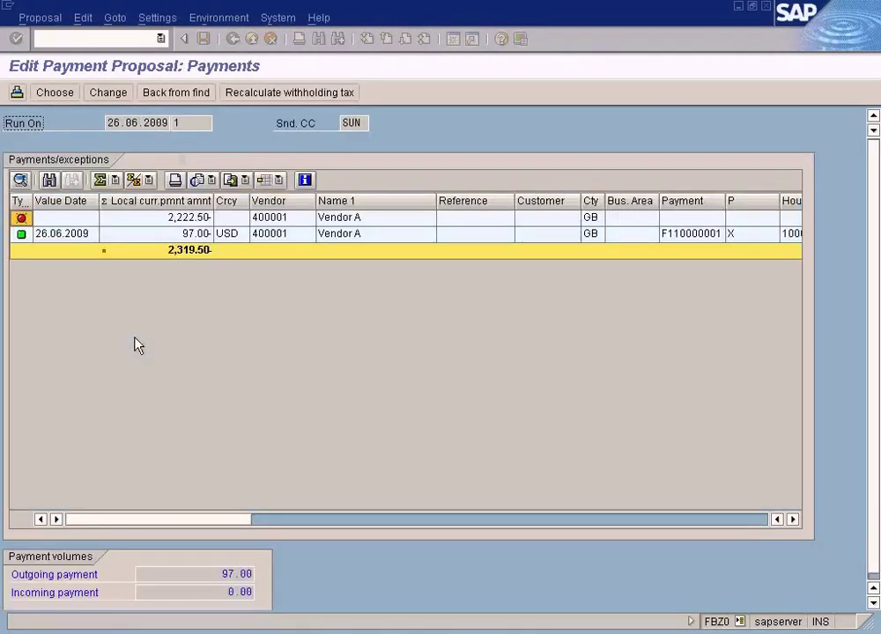
double_click(183, 234)
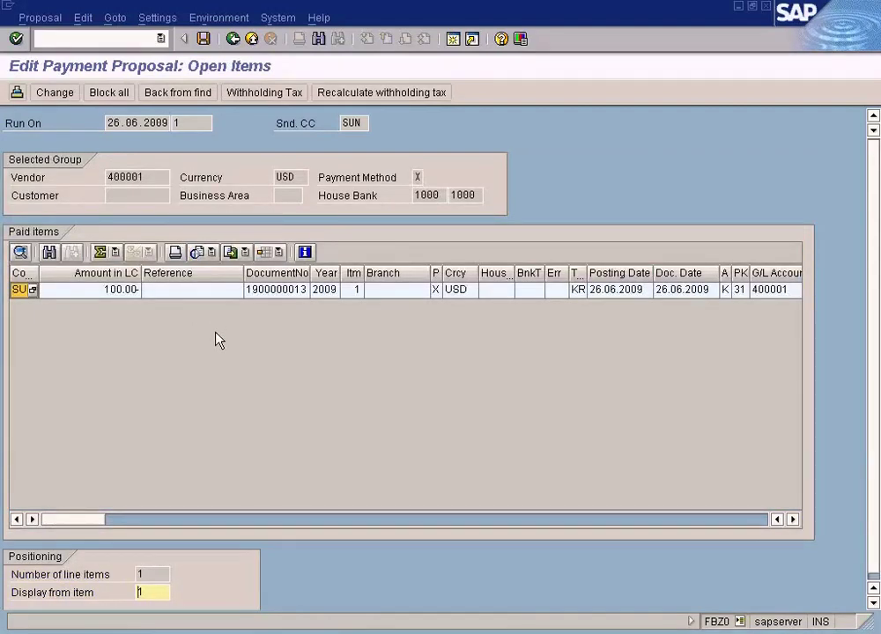
double_click(218, 294)
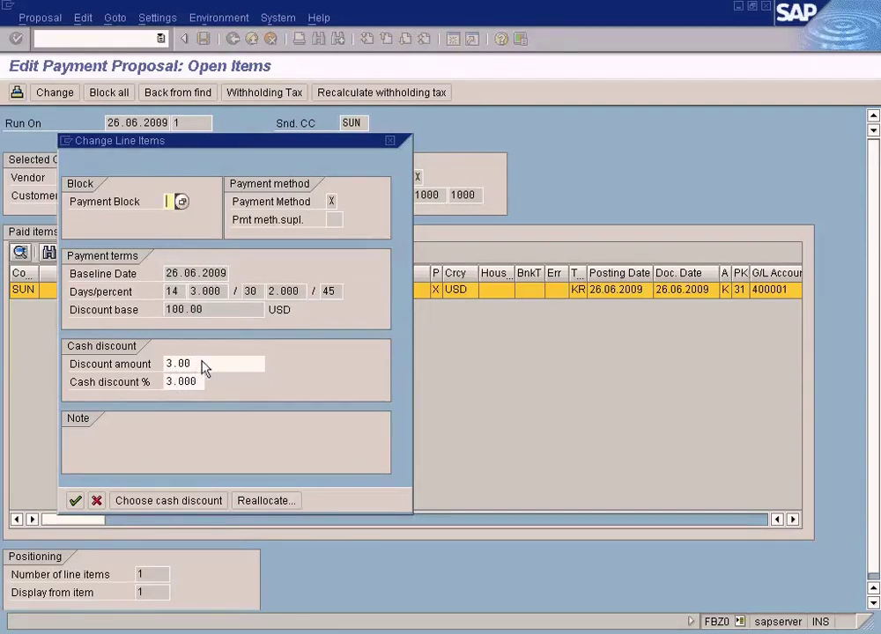
click(97, 500)
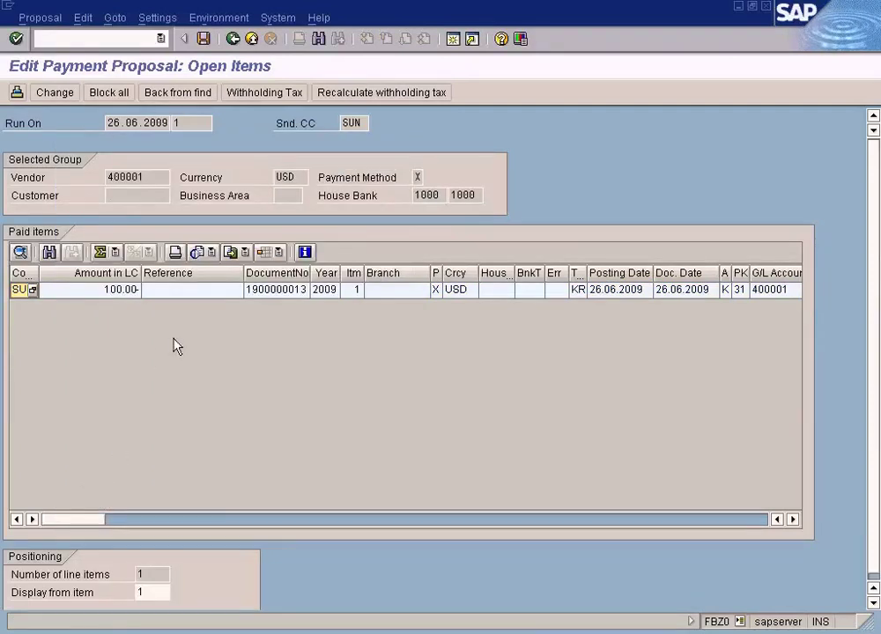
click(61, 18)
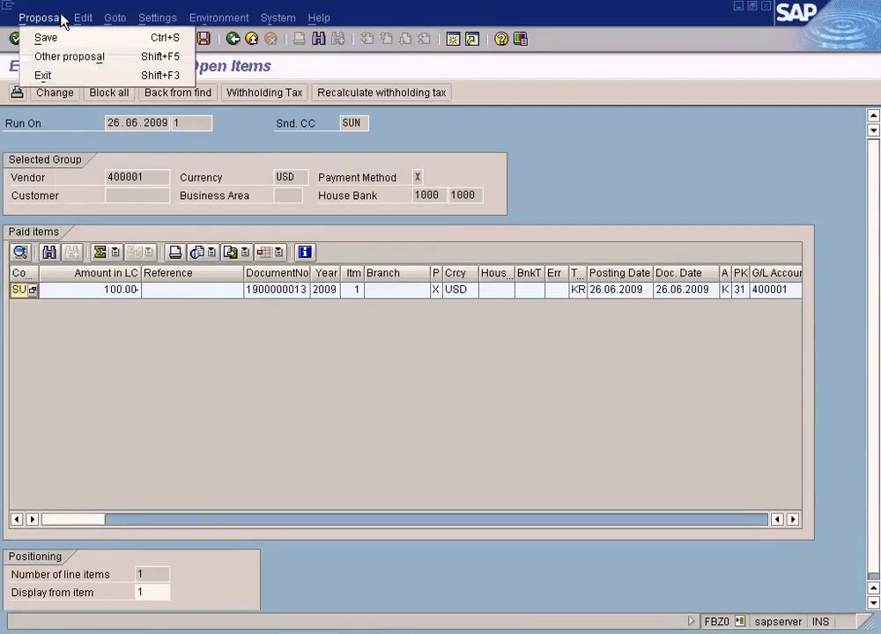
mouse_move(91, 19)
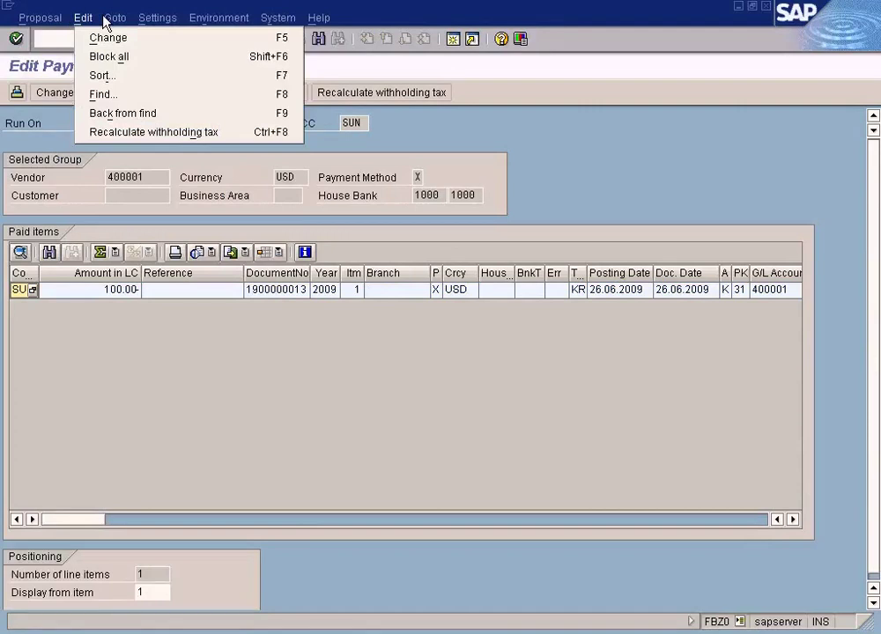
mouse_move(198, 20)
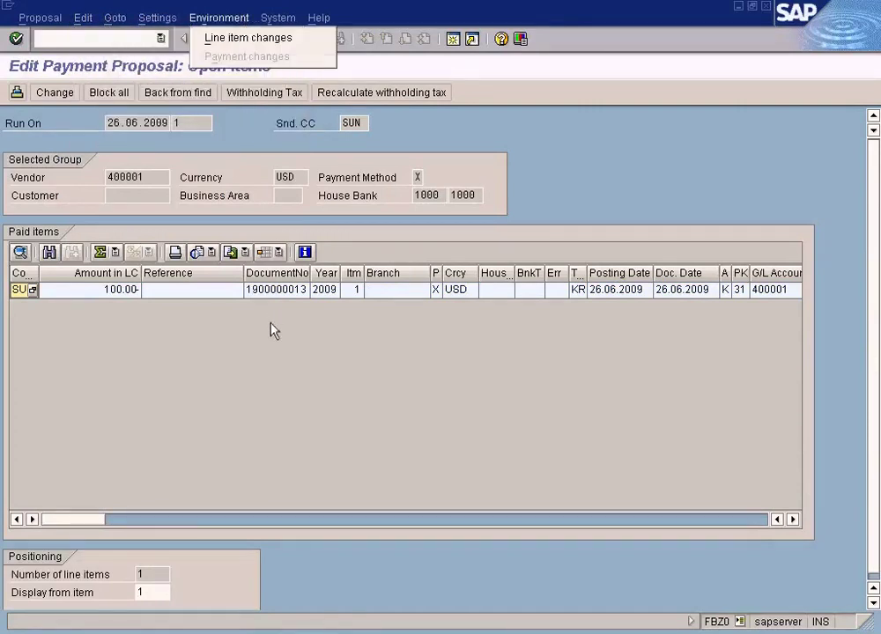
click(274, 330)
Step: Reopen the 97.00 payment's line item and check its cash discount percentage
click(234, 39)
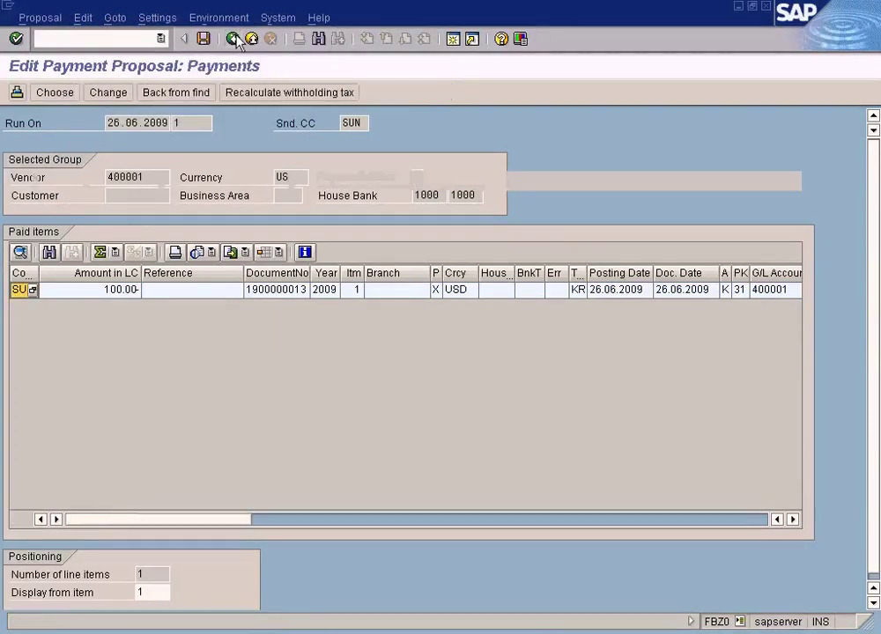
click(233, 39)
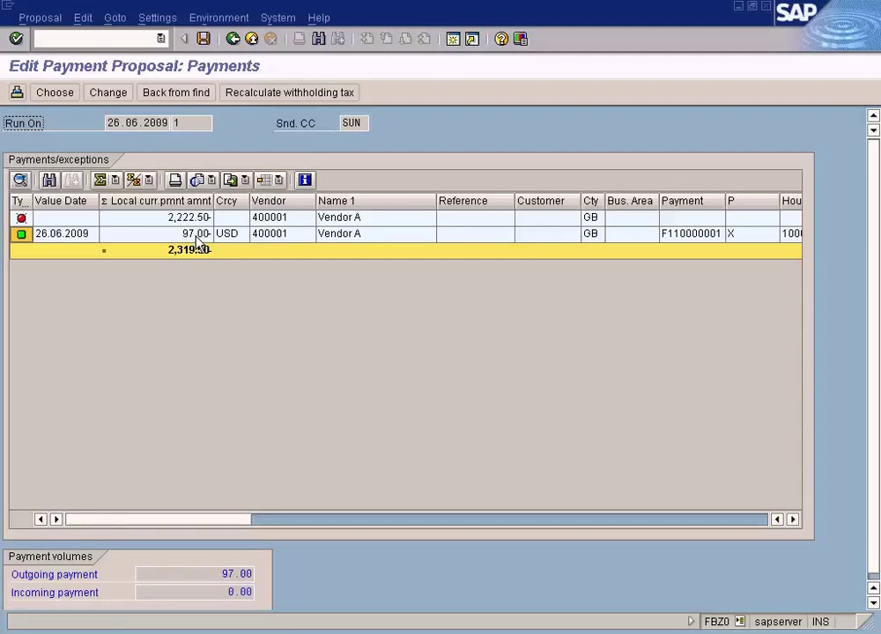
double_click(196, 236)
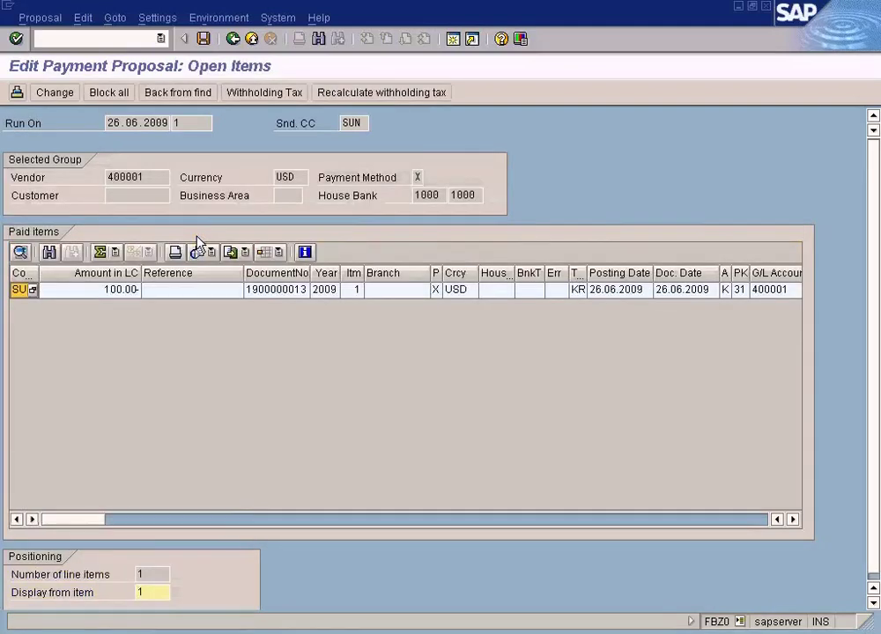
double_click(216, 297)
click(199, 382)
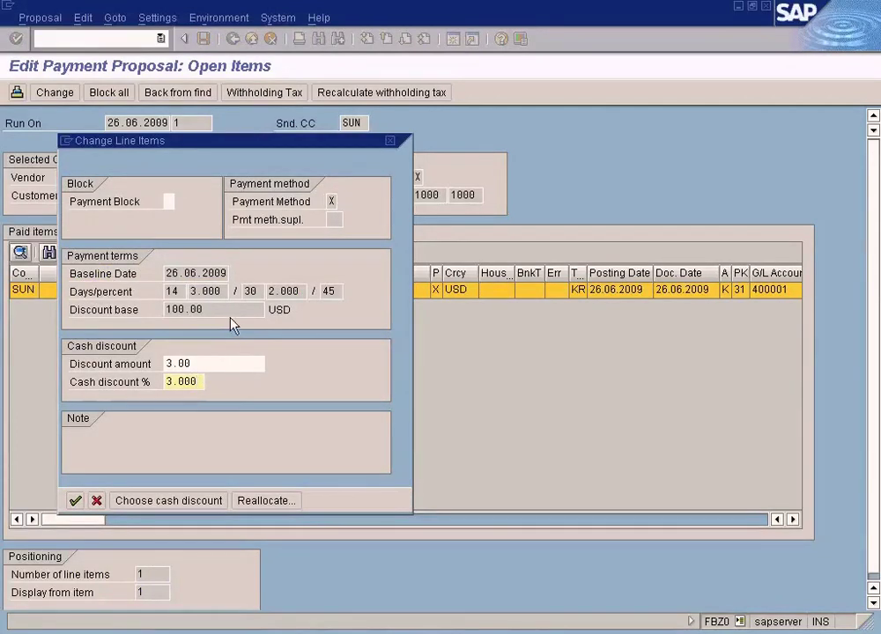
click(390, 141)
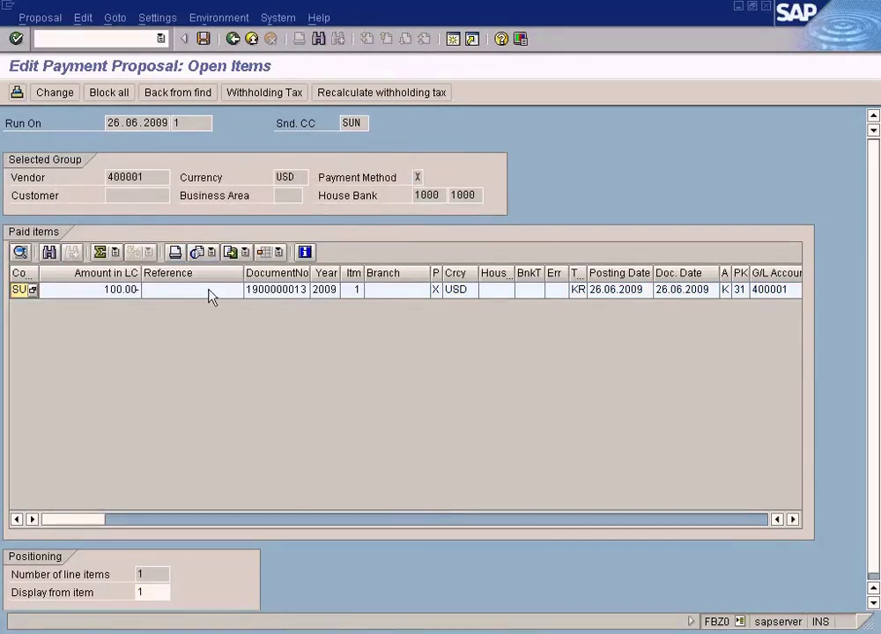
Step: Return from the 100.00 paid item to the payment run status screen
click(132, 290)
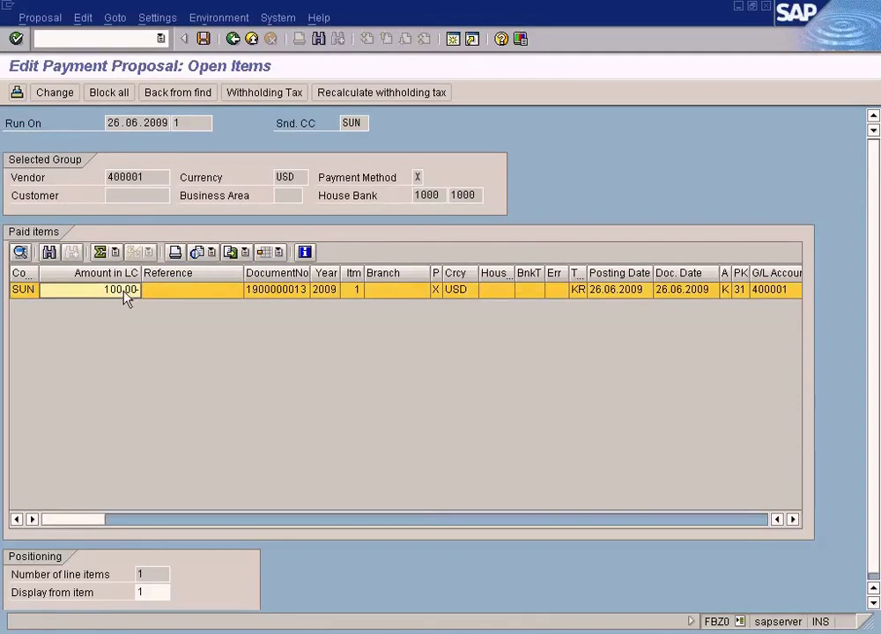
click(234, 40)
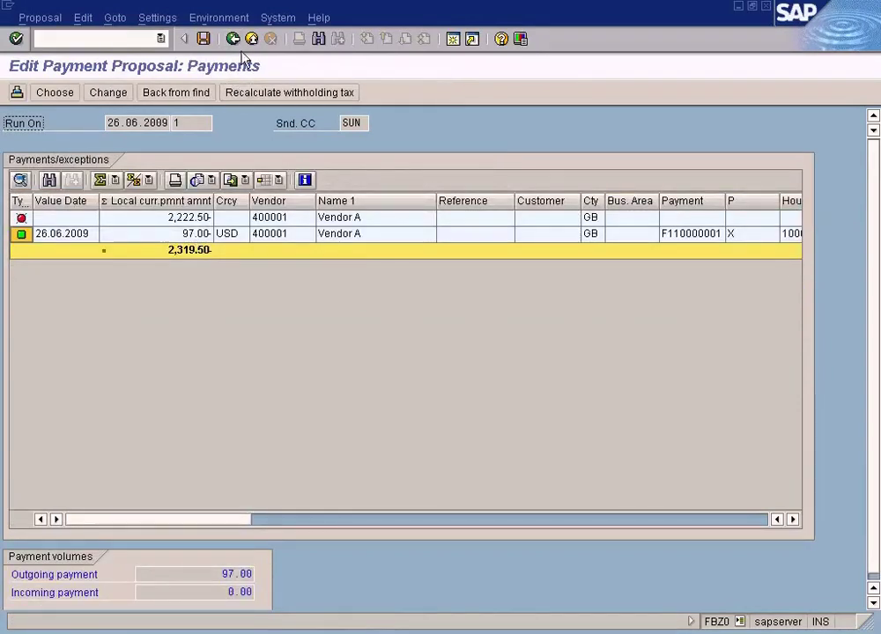
click(242, 37)
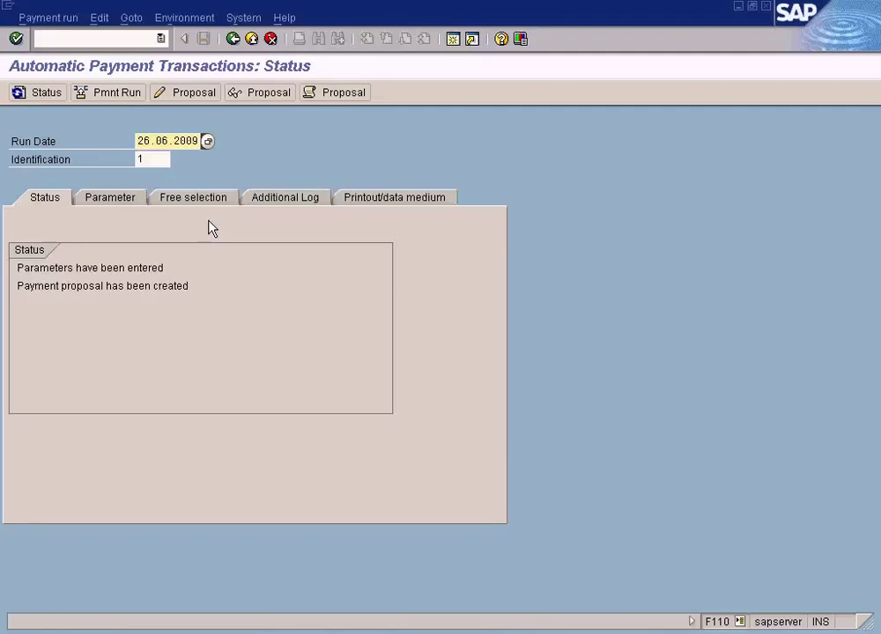
Step: Confirm the run parameters include vendor 400001, then switch to SAP Easy Access
click(107, 199)
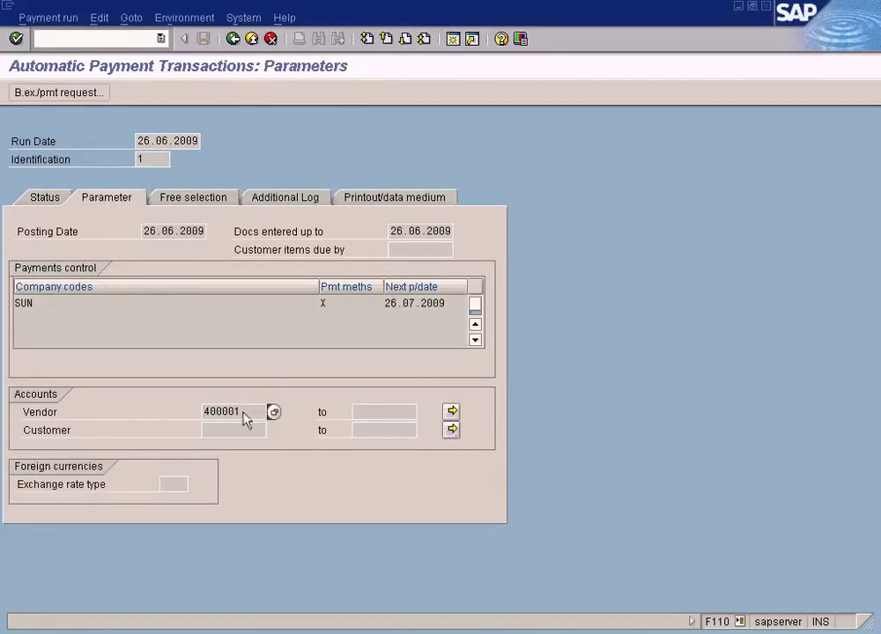
drag(240, 413, 148, 416)
click(233, 41)
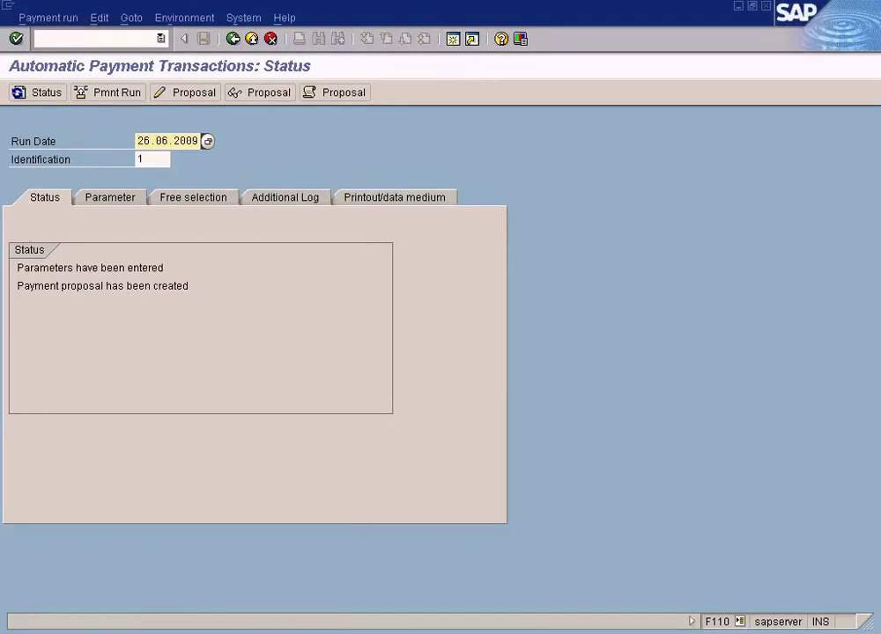
click(346, 633)
click(338, 593)
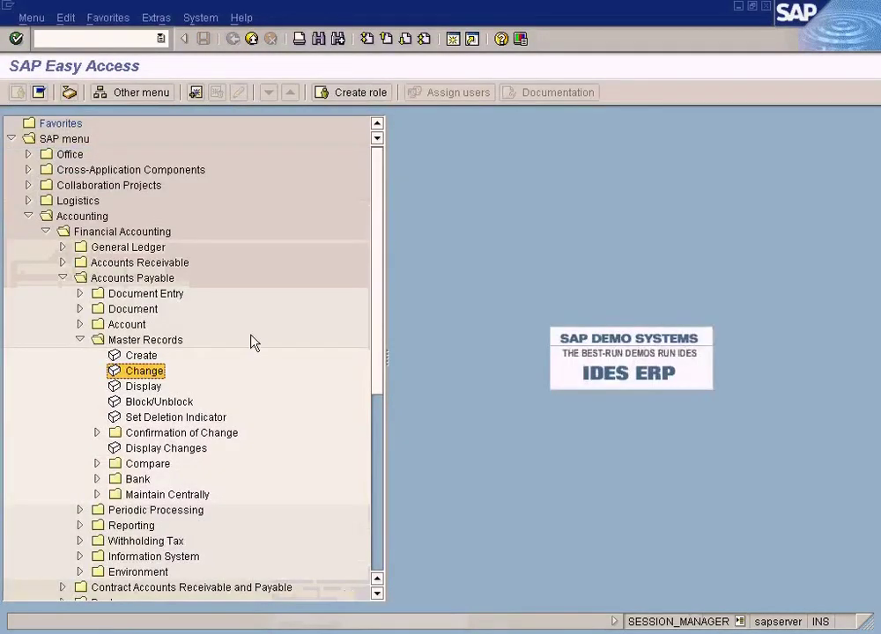
click(129, 37)
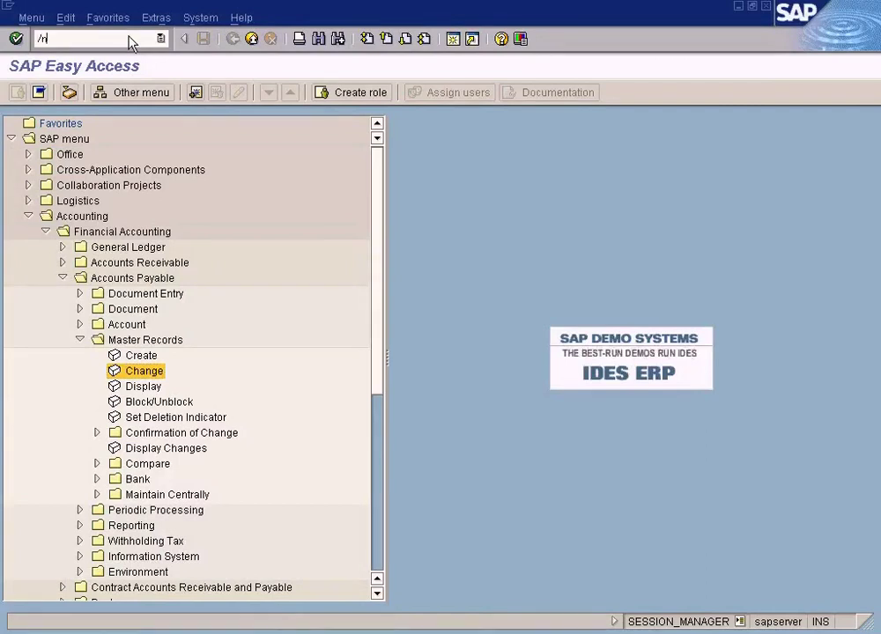
key(Return)
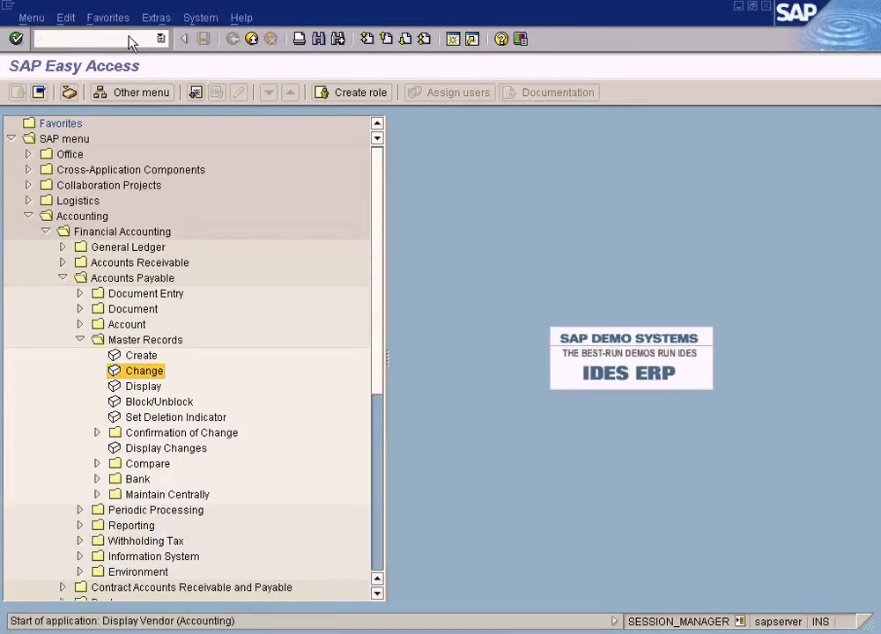
click(17, 232)
click(15, 268)
click(16, 340)
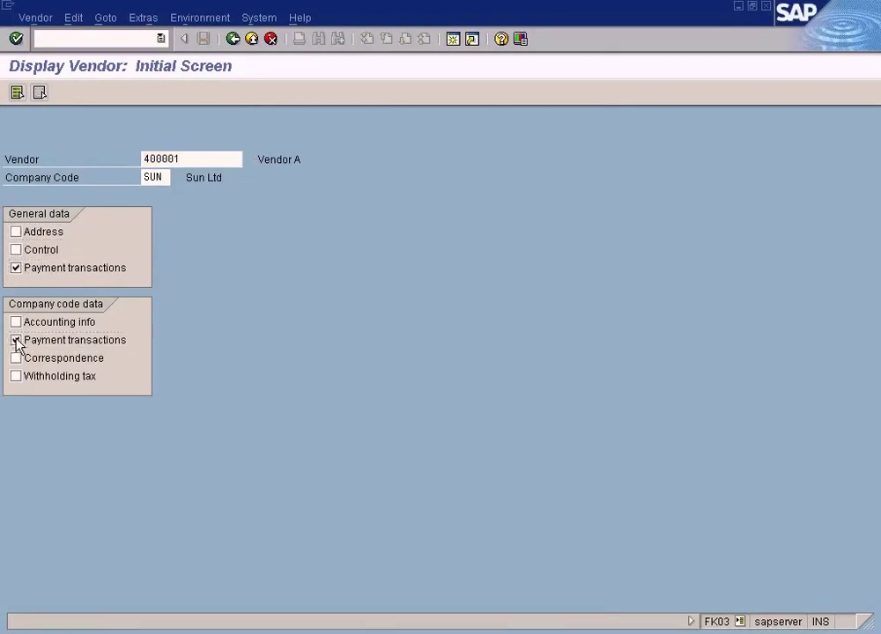
key(Return)
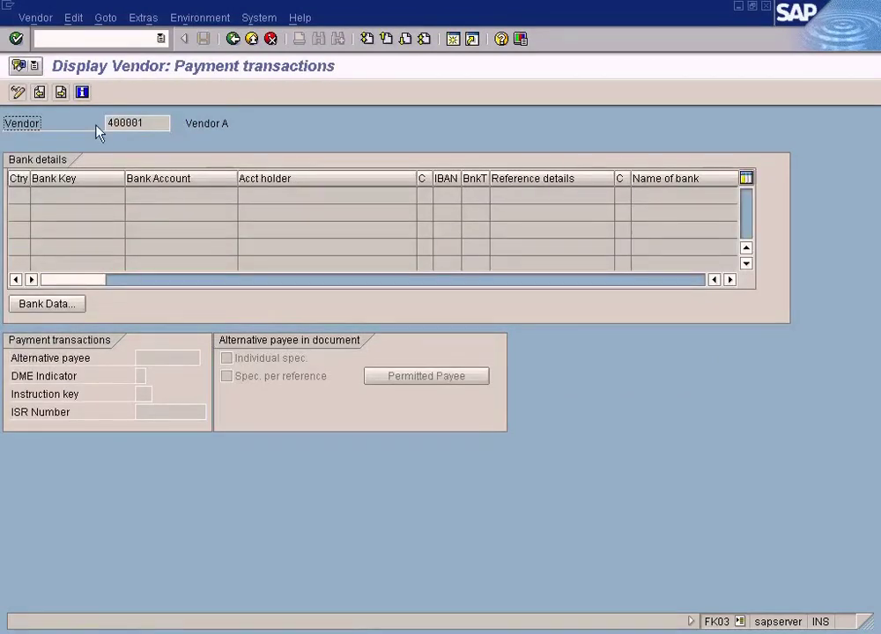
key(Return)
click(113, 287)
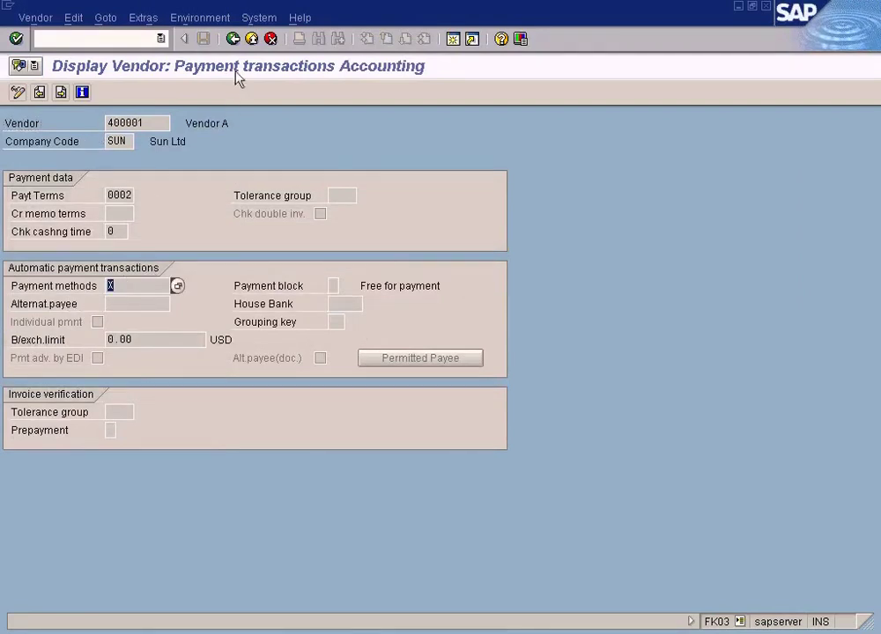
click(251, 39)
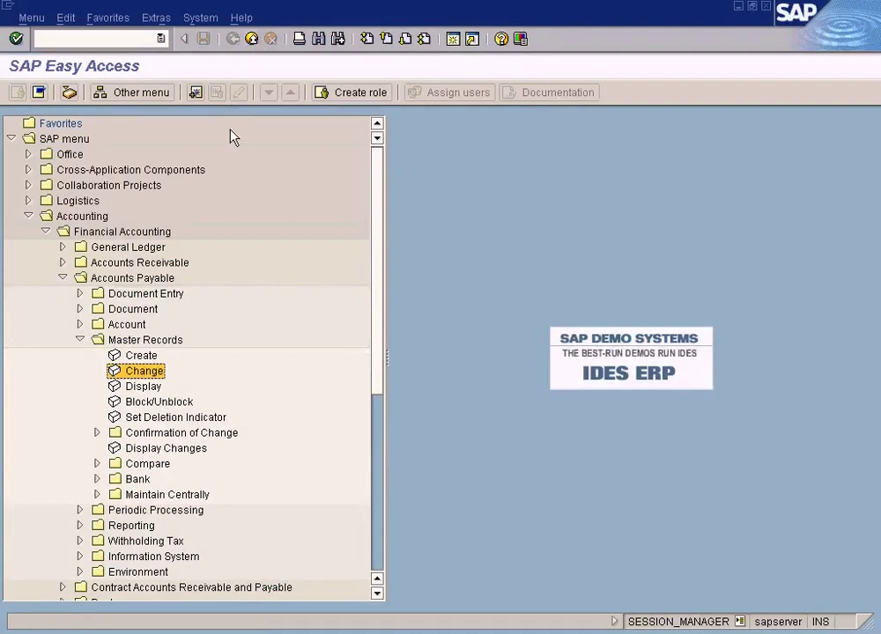
click(79, 293)
Step: Start FB60 and pick vendor 400001 (VENDOR A) via a country GB search
click(141, 309)
double_click(141, 309)
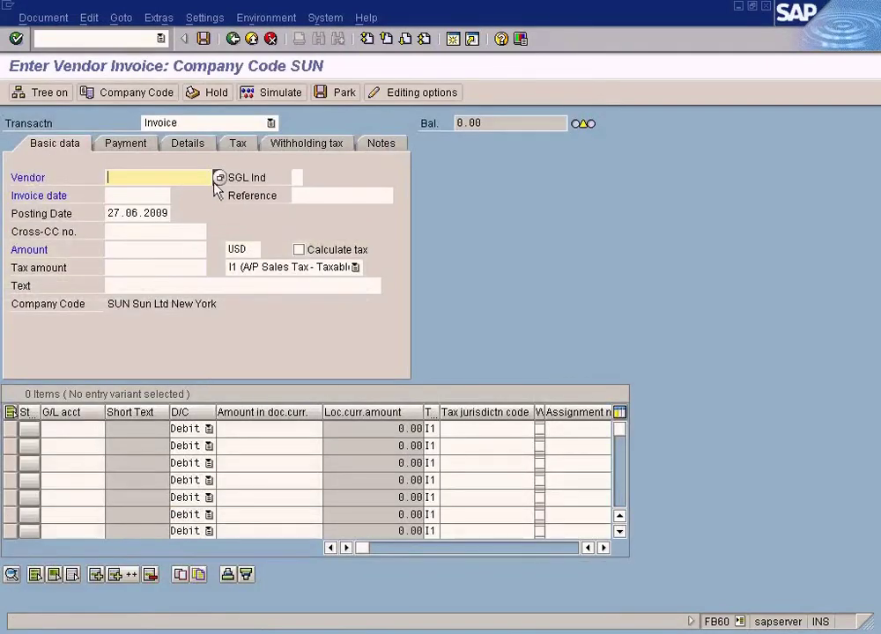
click(221, 178)
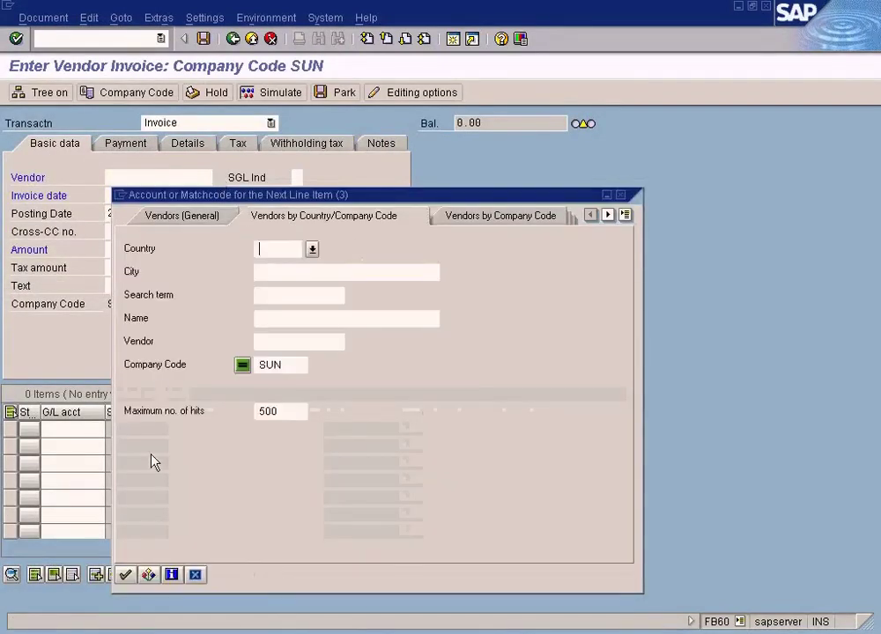
text(GB)
key(Return)
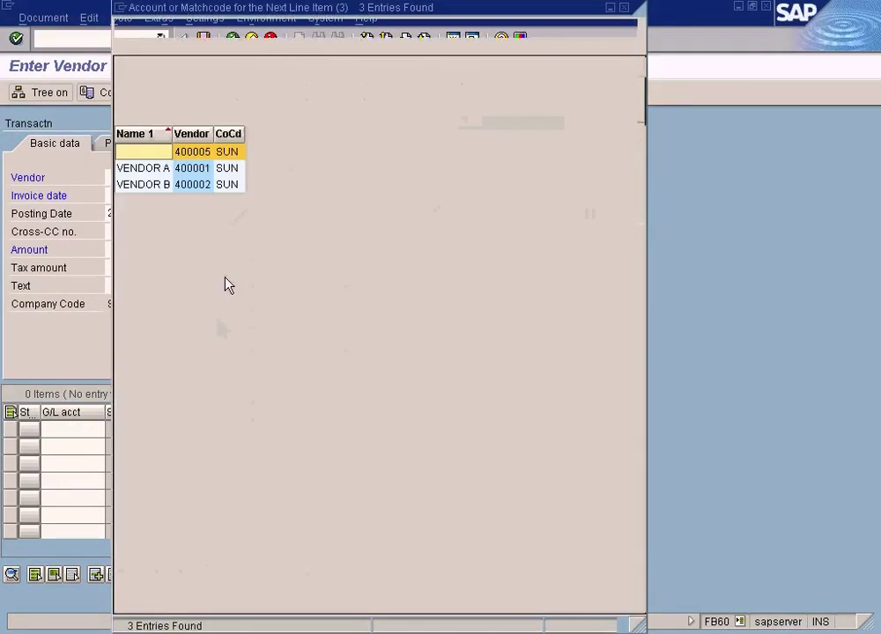
click(208, 169)
double_click(208, 172)
Step: Copy the posting date 27.06.2009 into the invoice date and enter amount 100
drag(113, 213, 195, 220)
key(ctrl+c)
click(141, 196)
key(ctrl+v)
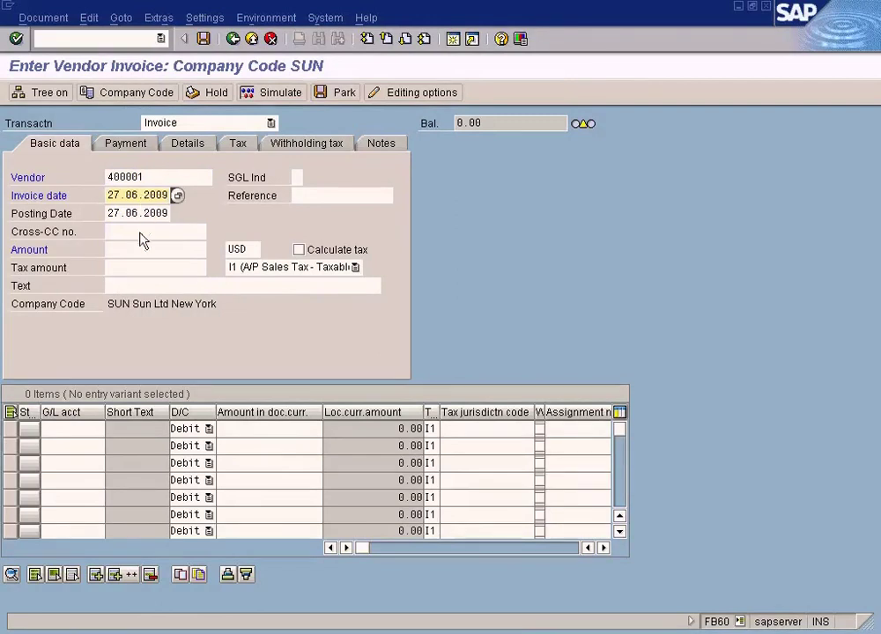
click(137, 252)
text(100)
Step: Add an expense line to G/L 600000 COS - Laptop for 100
click(101, 438)
click(112, 431)
click(27, 615)
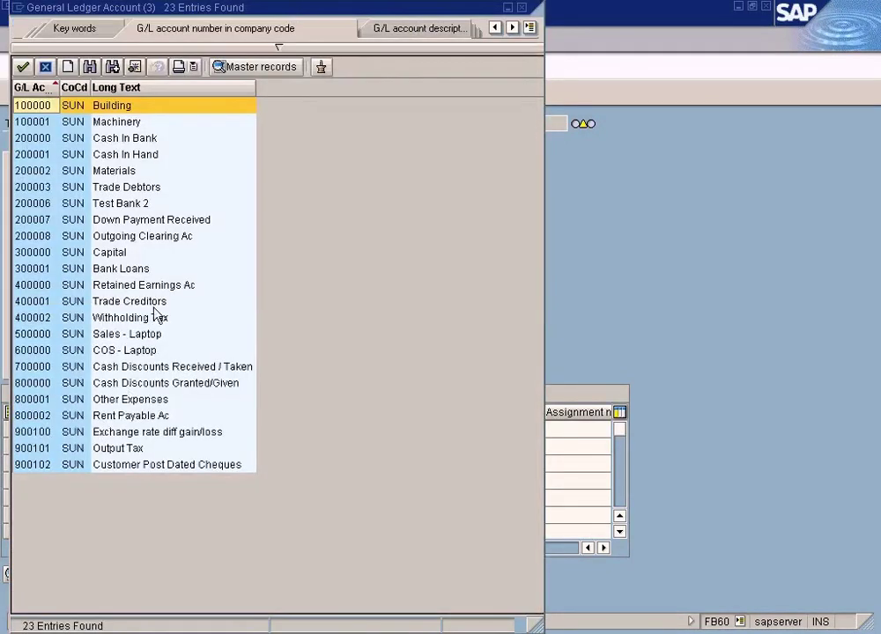
double_click(132, 350)
click(268, 433)
text(100)
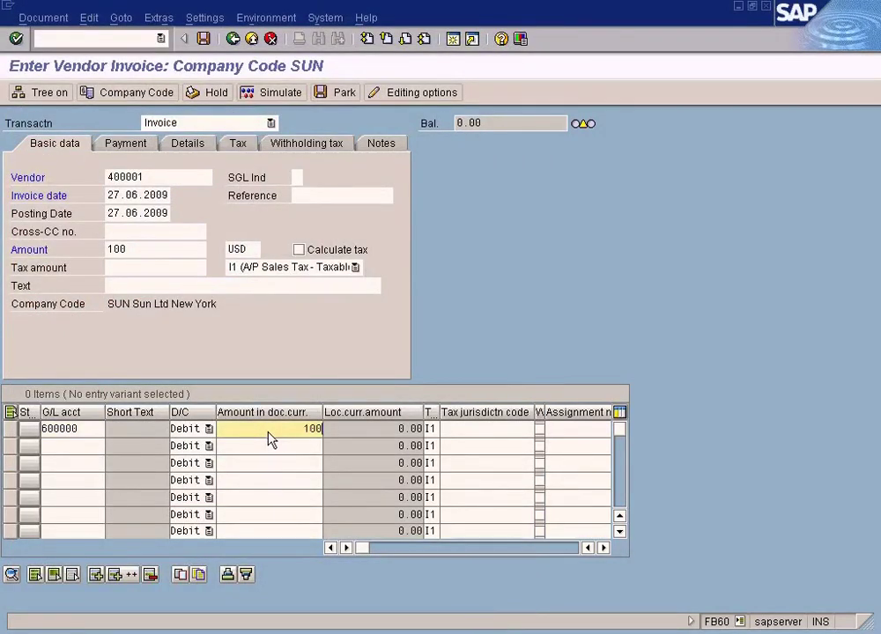
Step: Remove the I1 tax code from the line and validate the balanced invoice
click(354, 266)
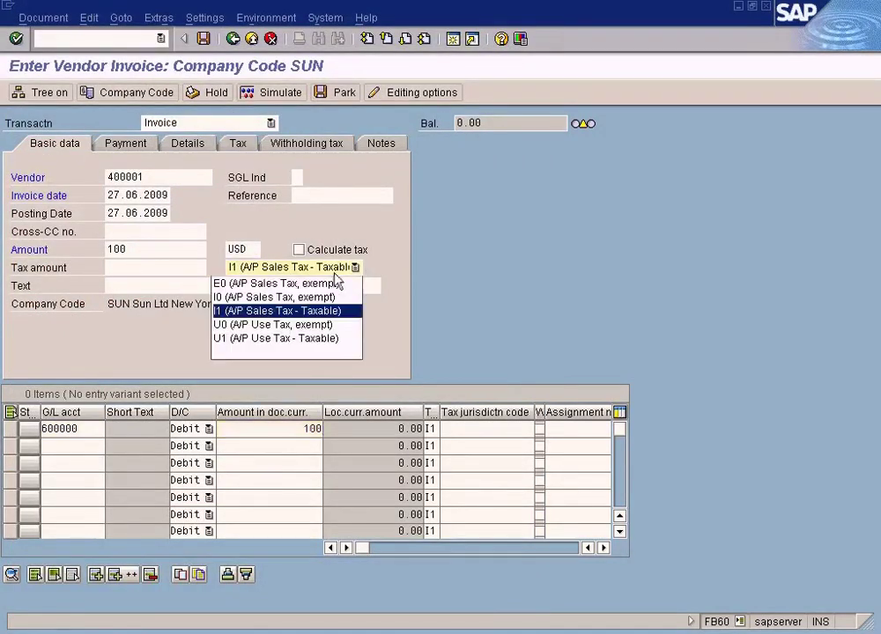
click(293, 343)
key(Return)
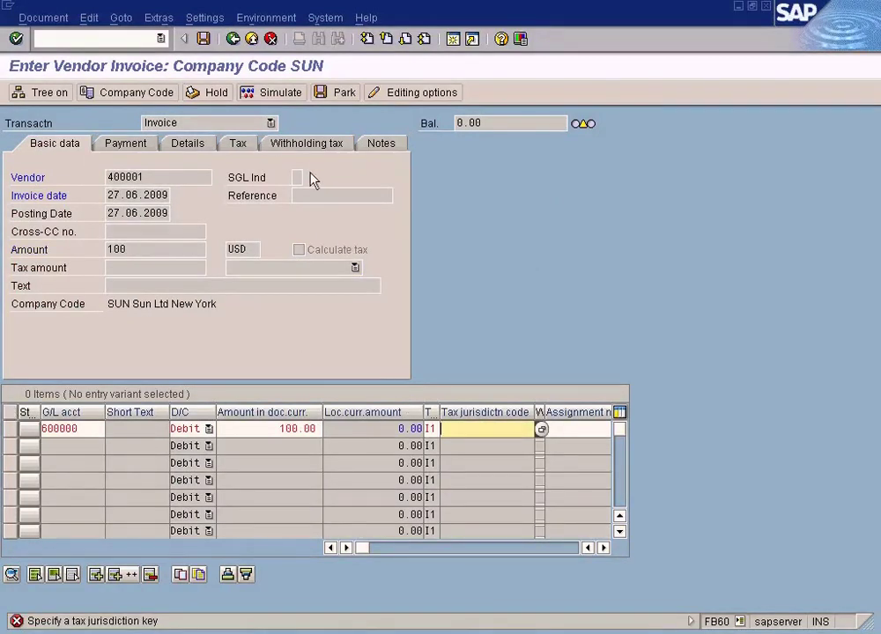
click(252, 39)
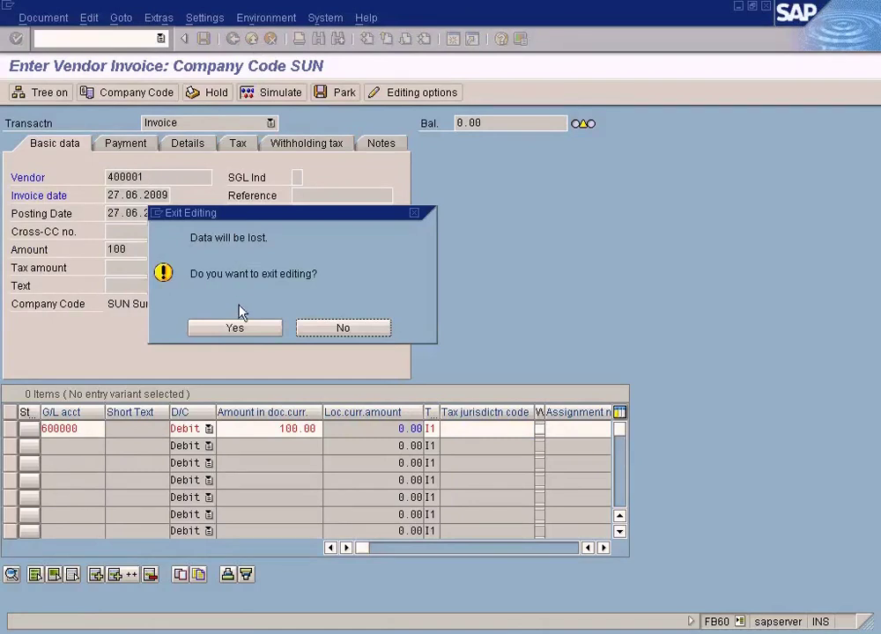
click(335, 336)
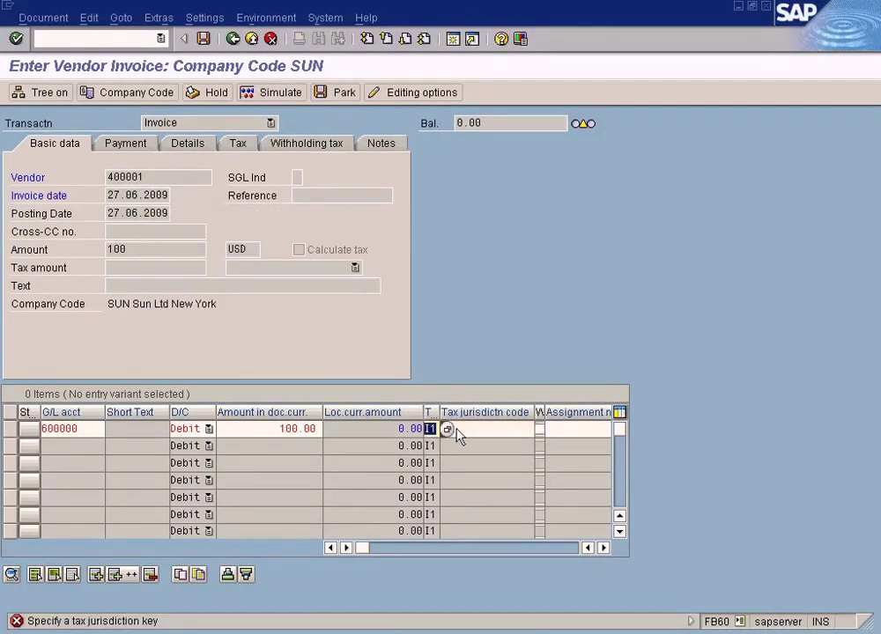
key(Delete)
click(269, 94)
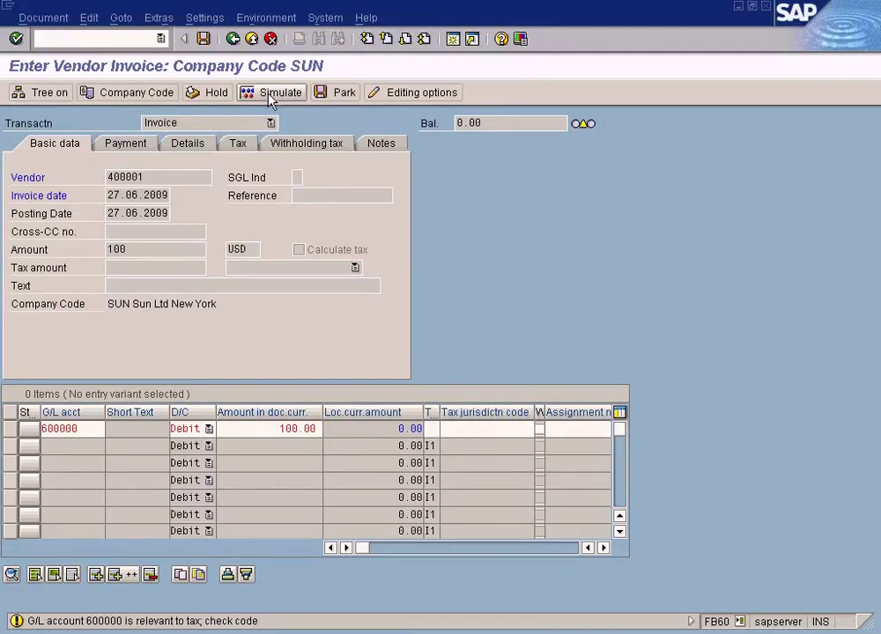
key(Return)
click(269, 94)
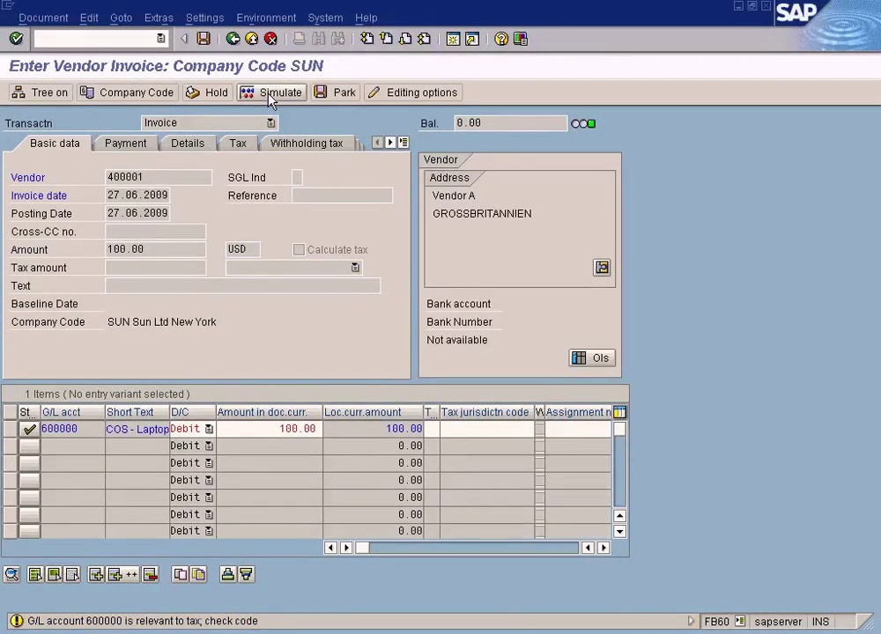
click(268, 94)
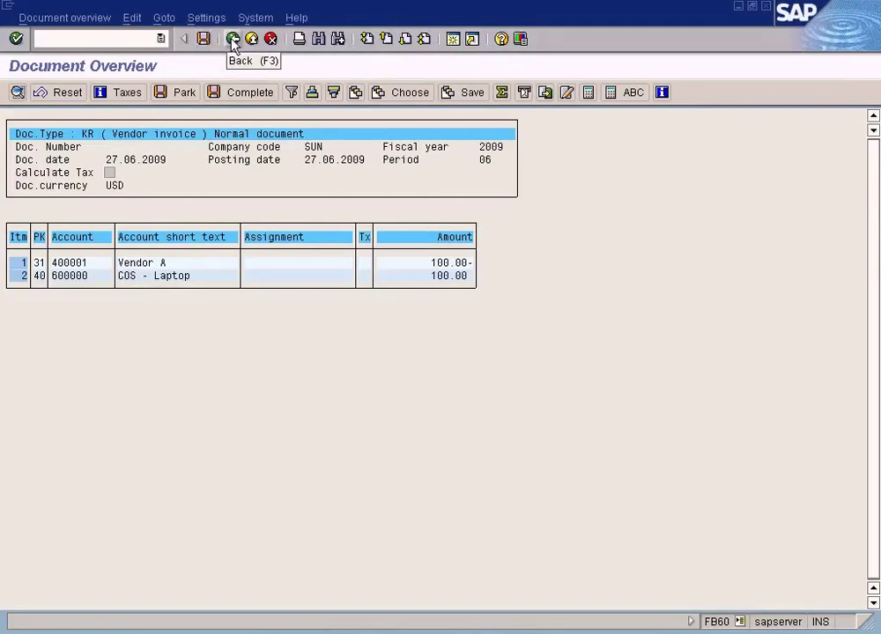
click(203, 40)
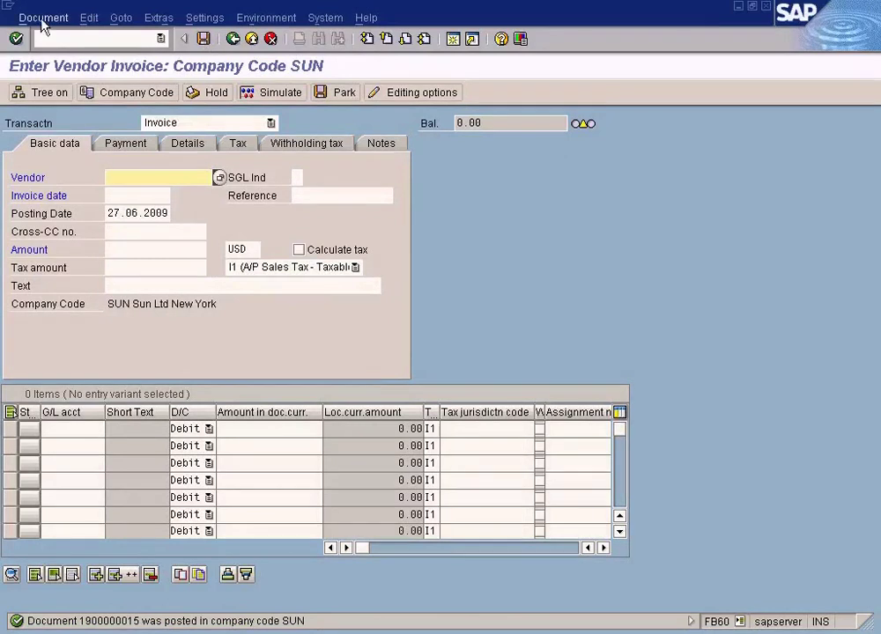
click(41, 19)
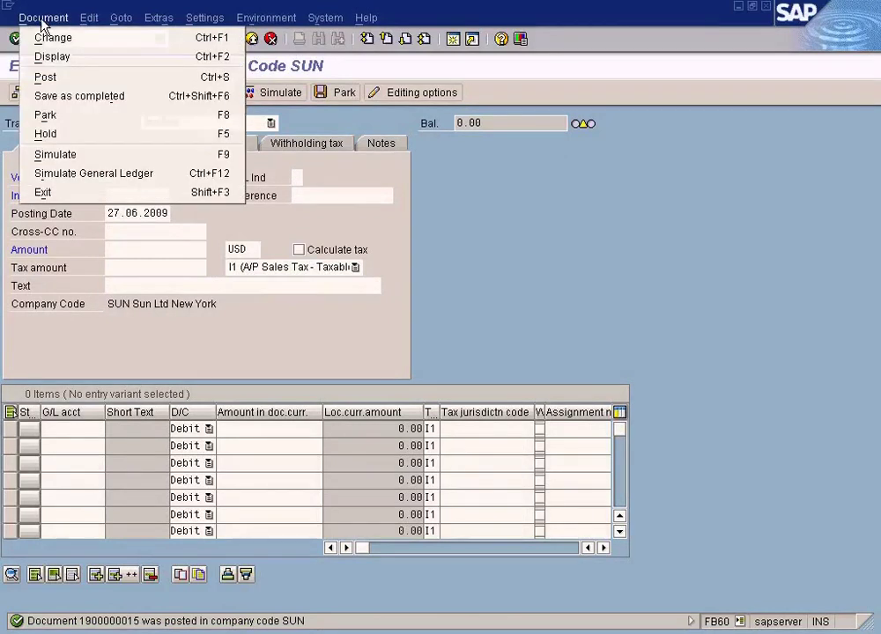
click(44, 56)
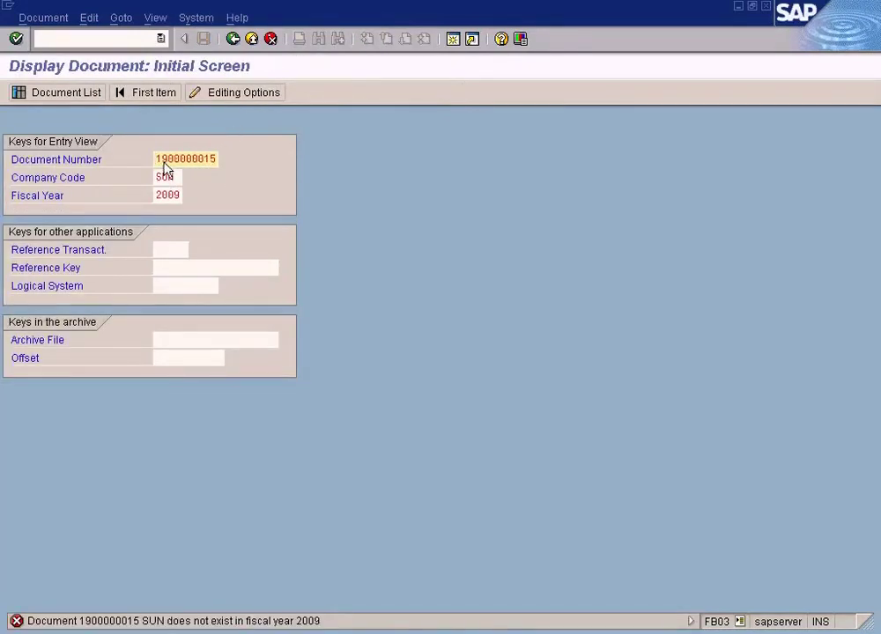
key(Return)
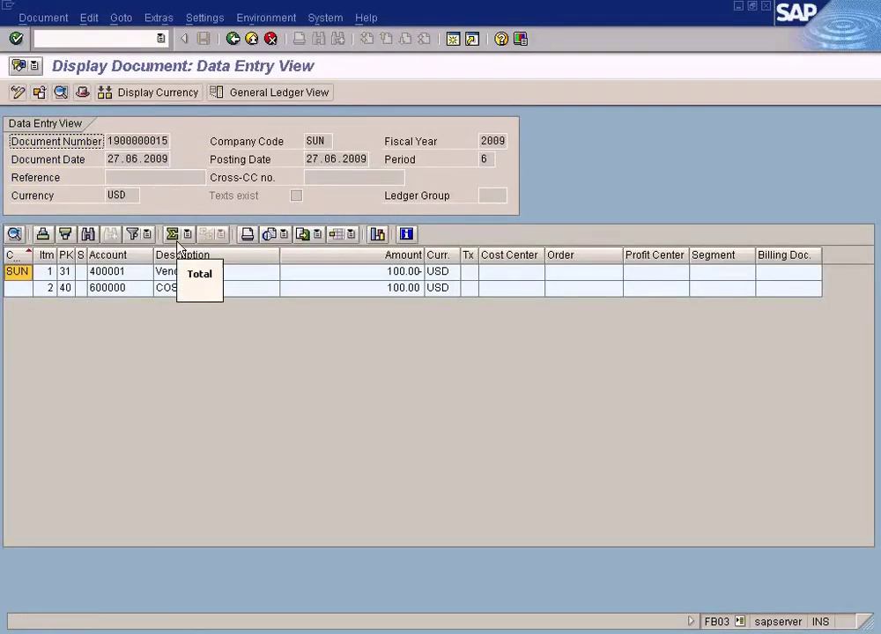
click(335, 278)
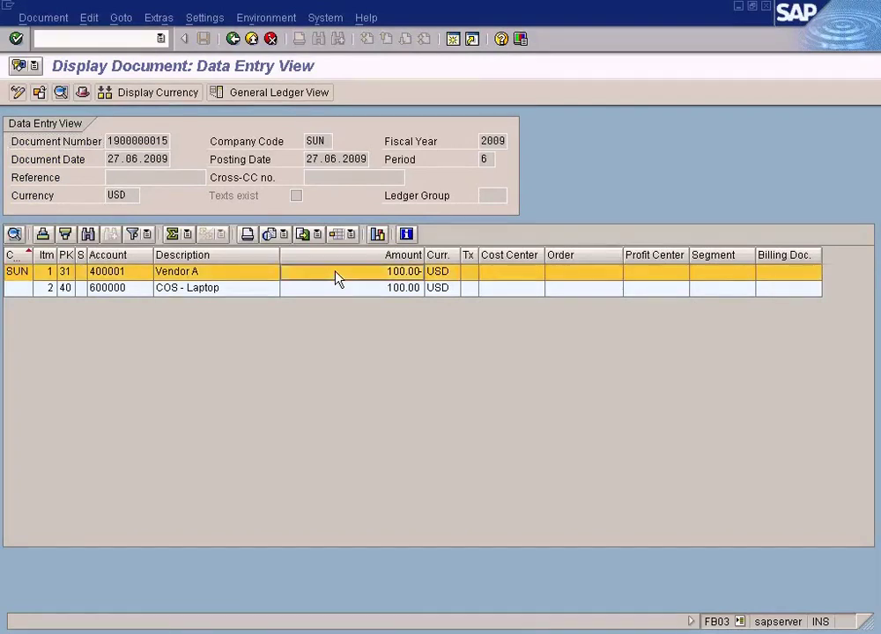
double_click(335, 279)
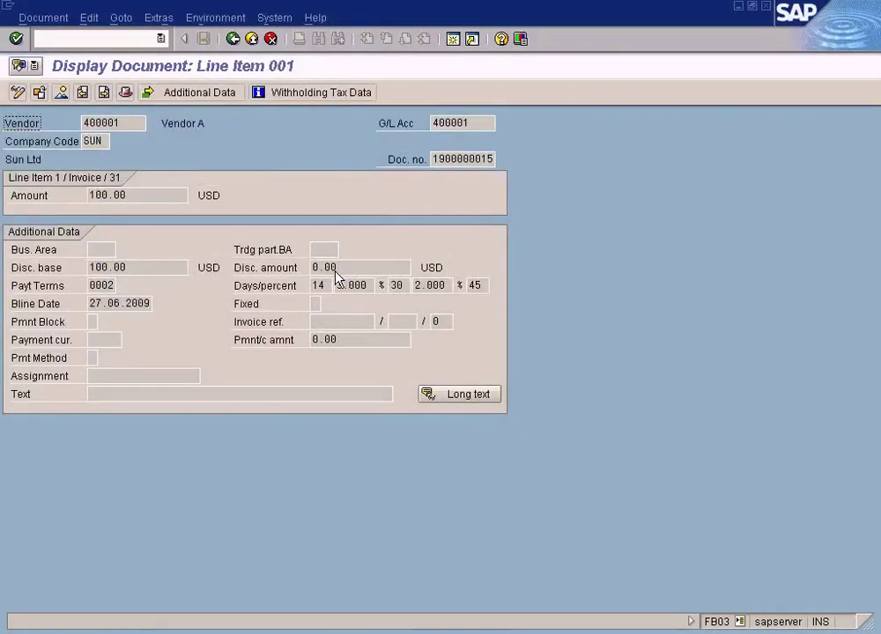
click(233, 39)
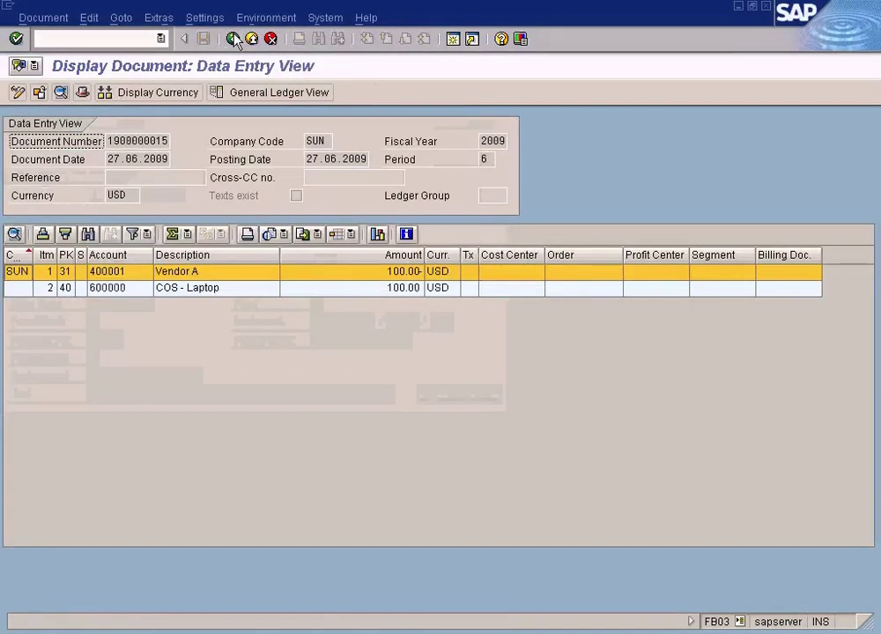